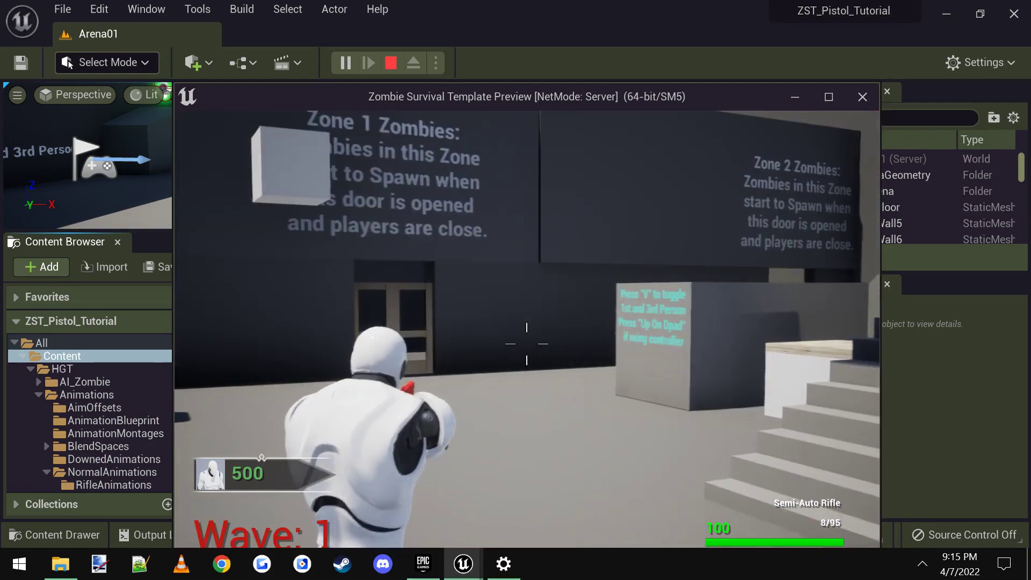
# Play-test the arena by moving, jumping and shooting zombies with the Semi-Auto Rifle, and end the preview
pyautogui.click(527, 343)
pyautogui.click(527, 344)
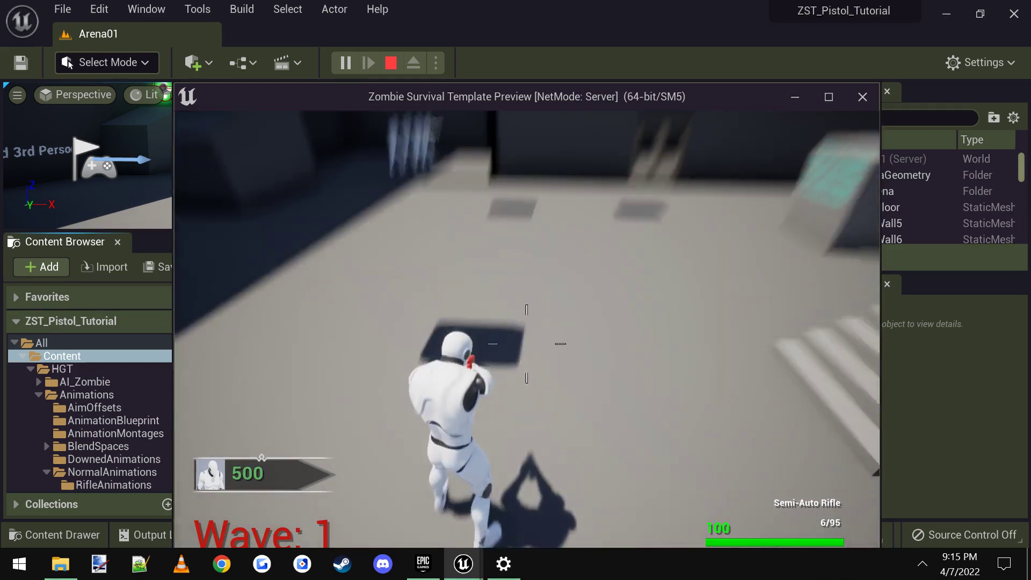
pyautogui.press('w')
pyautogui.press('space')
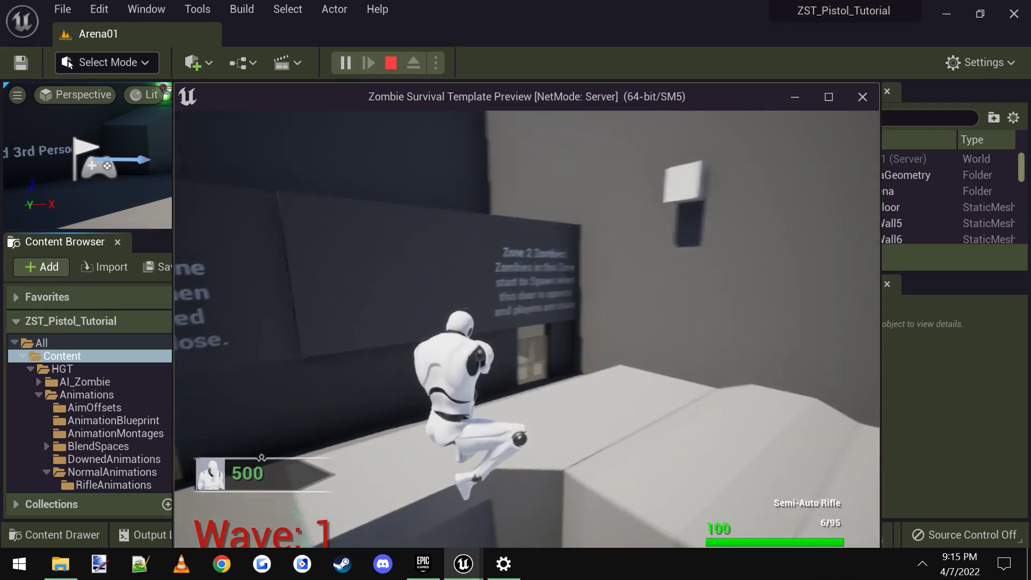
pyautogui.press('w')
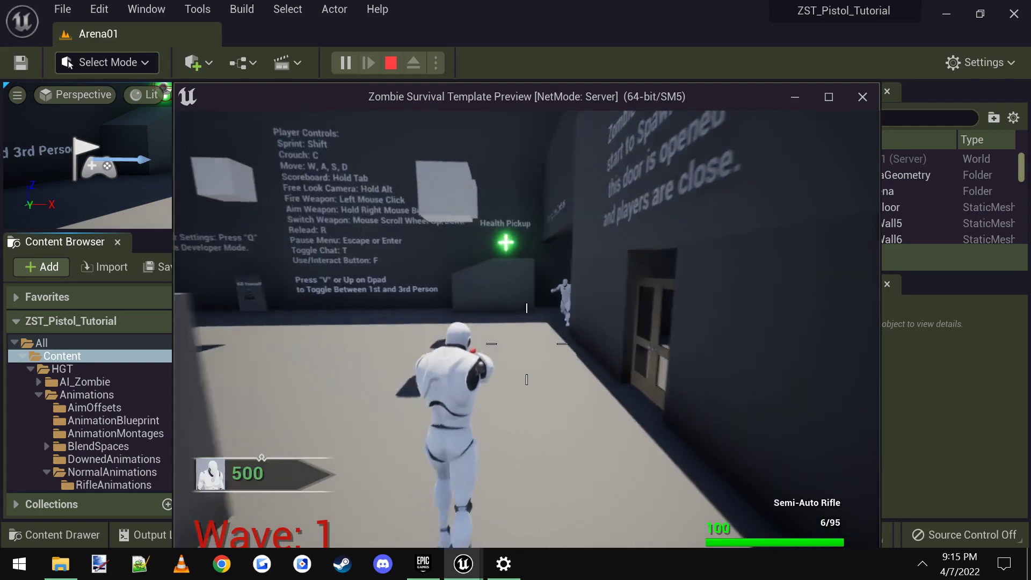
pyautogui.click(526, 344)
pyautogui.click(527, 343)
pyautogui.click(527, 344)
pyautogui.click(526, 343)
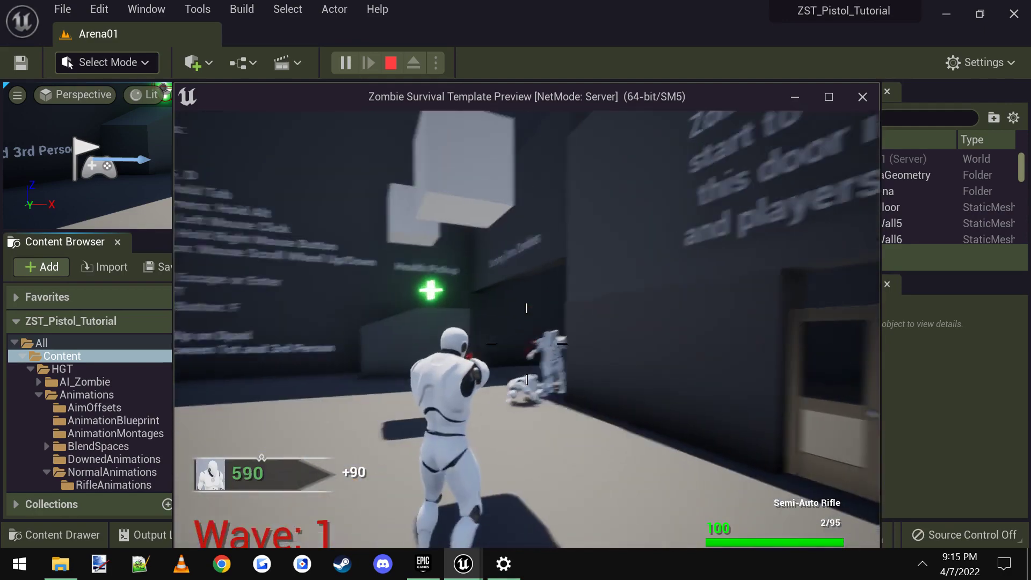
pyautogui.press('Escape')
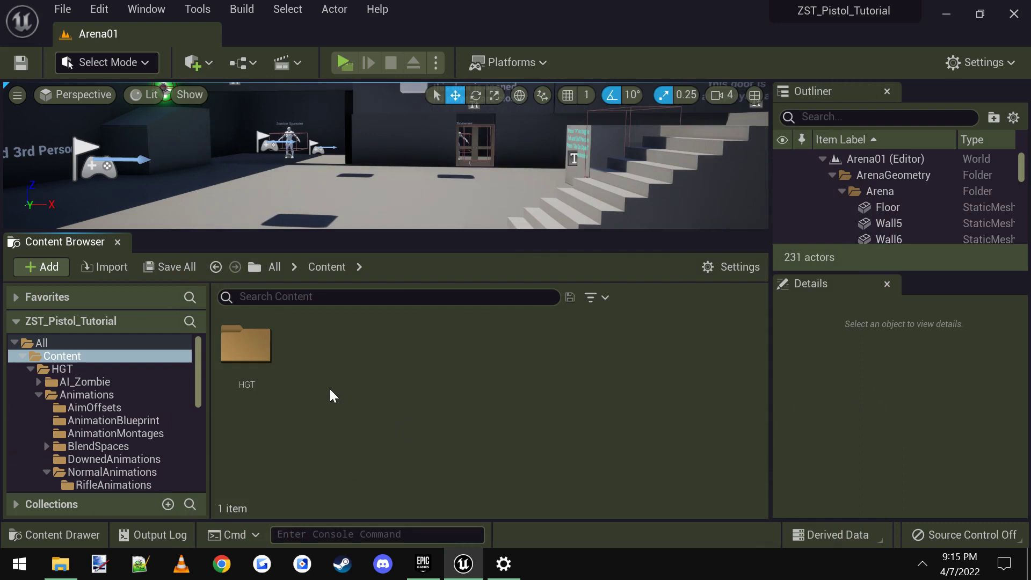
# Open the AnimBP_ThirdPersonShooter animation blueprint from HGT/Animations/AnimationBlueprint
pyautogui.click(137, 421)
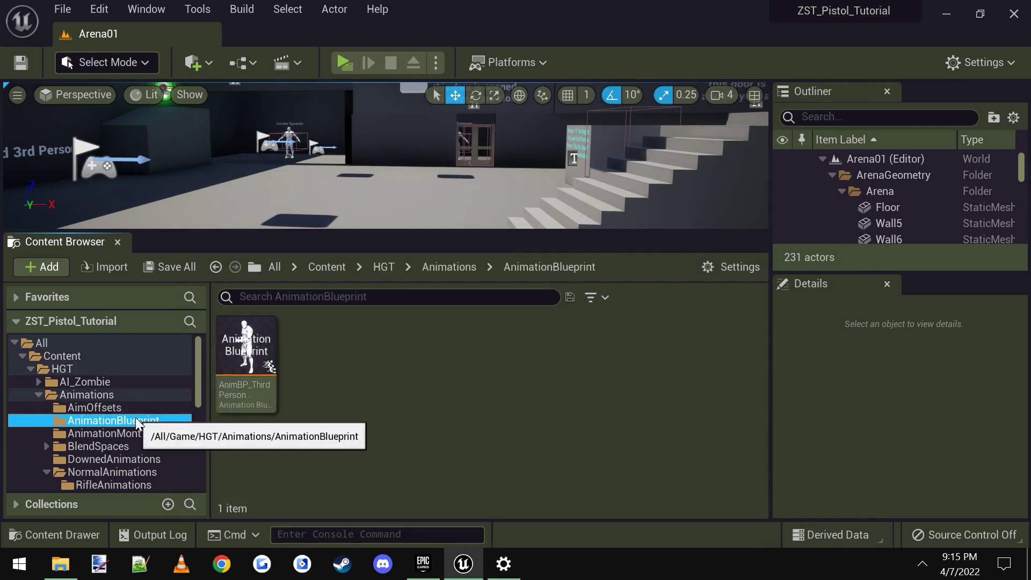
pyautogui.click(85, 371)
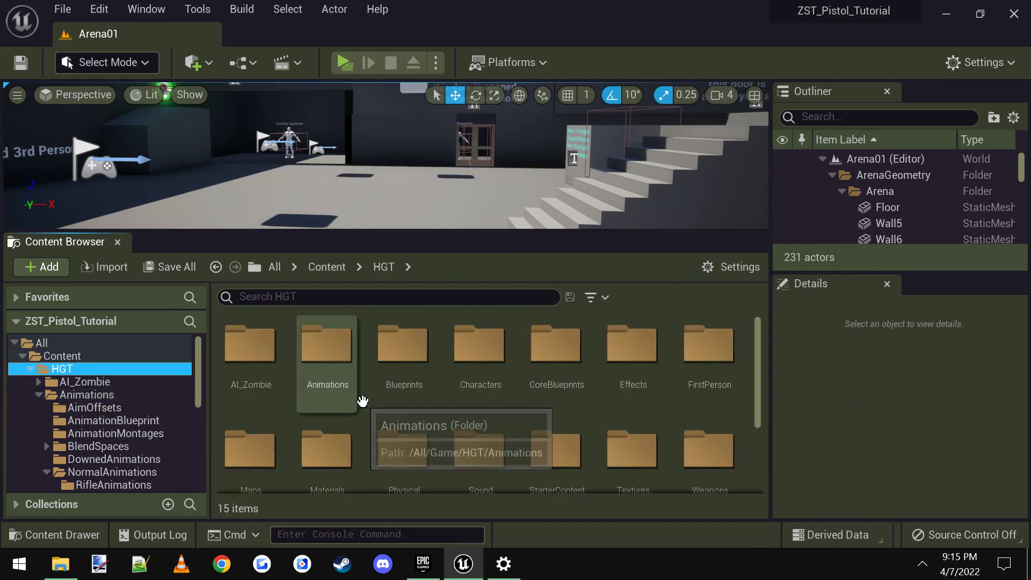
pyautogui.doubleClick(331, 354)
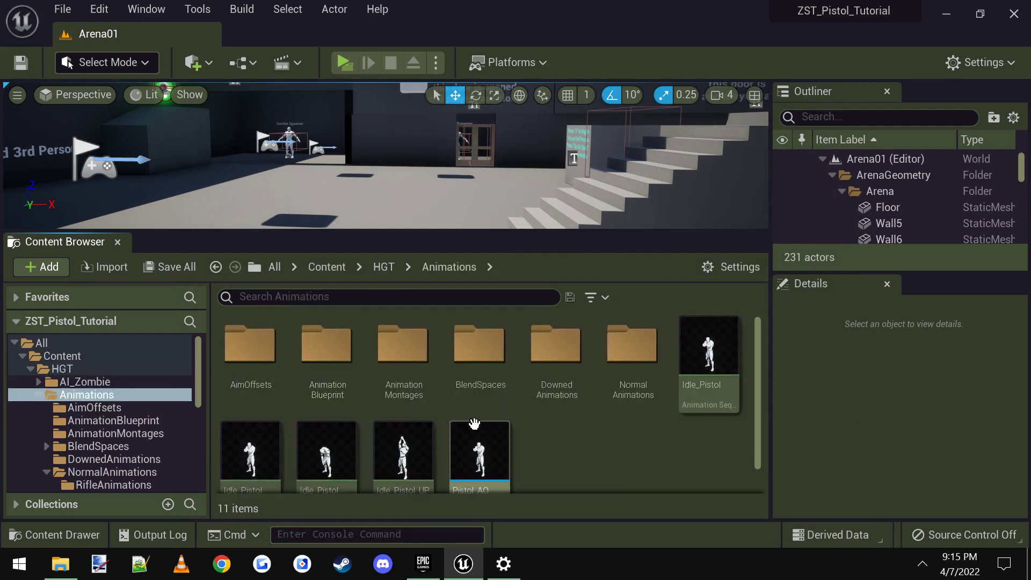
pyautogui.doubleClick(337, 376)
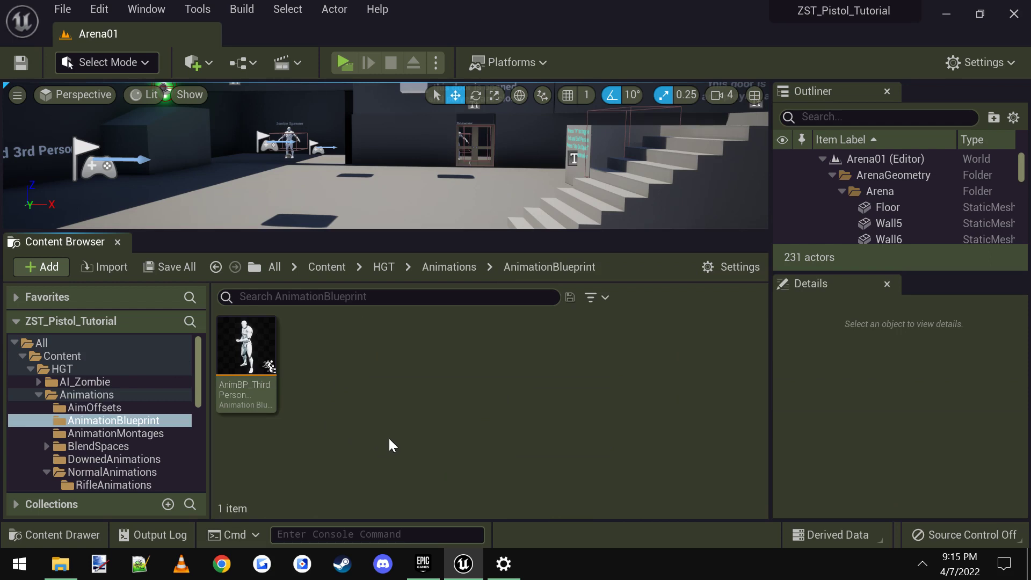
pyautogui.click(246, 349)
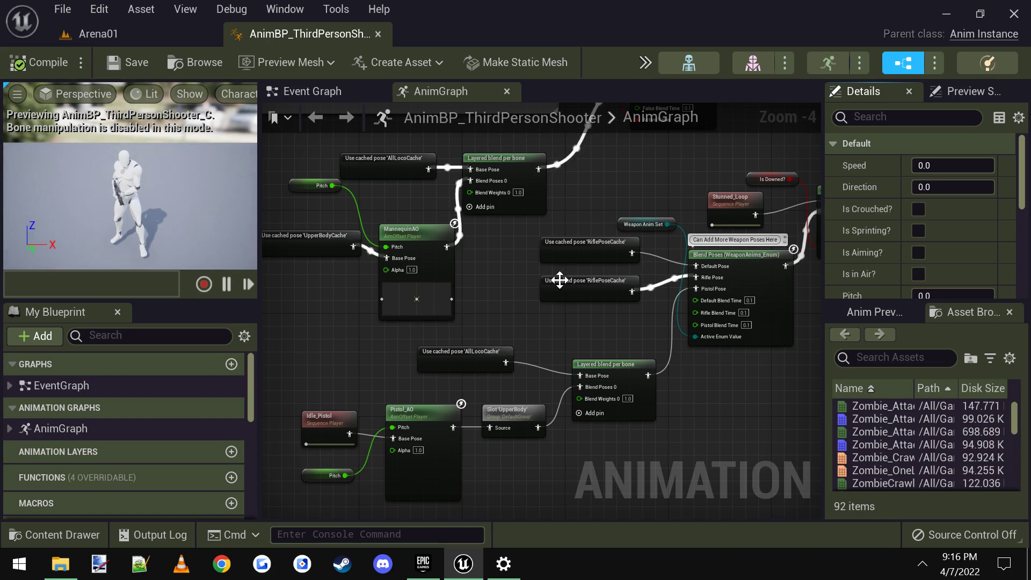
# Examine the overall node layout of the AnimGraph and its final Output Pose node
pyautogui.scroll(-3, 572, 312)
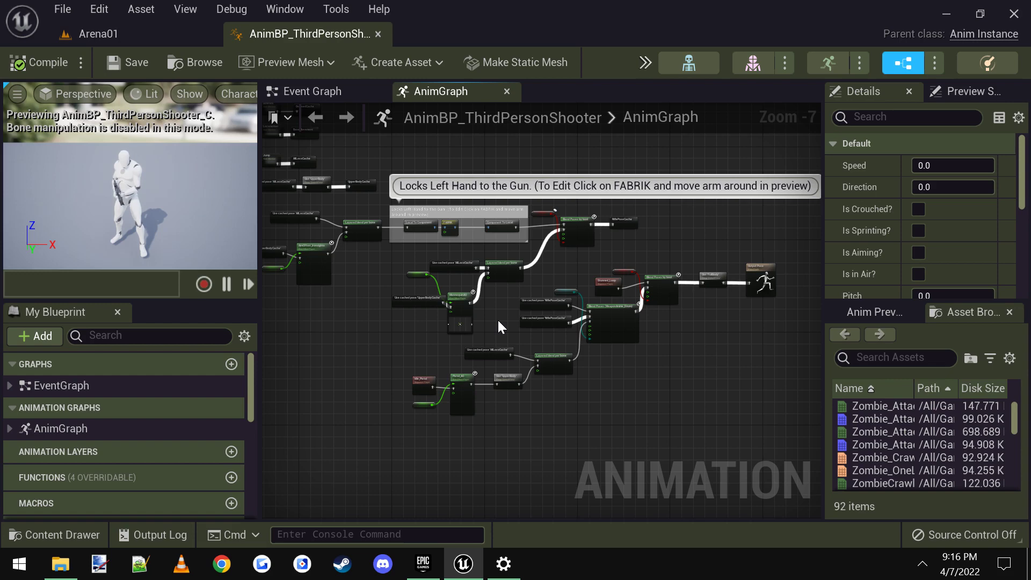
pyautogui.scroll(3, 540, 344)
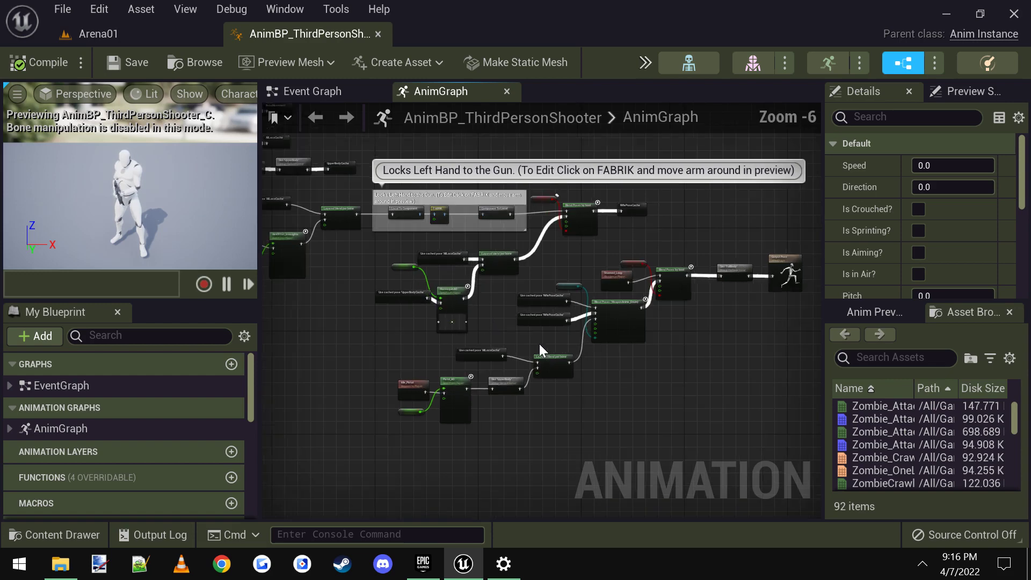
pyautogui.scroll(-2, 605, 379)
pyautogui.scroll(-2, 606, 378)
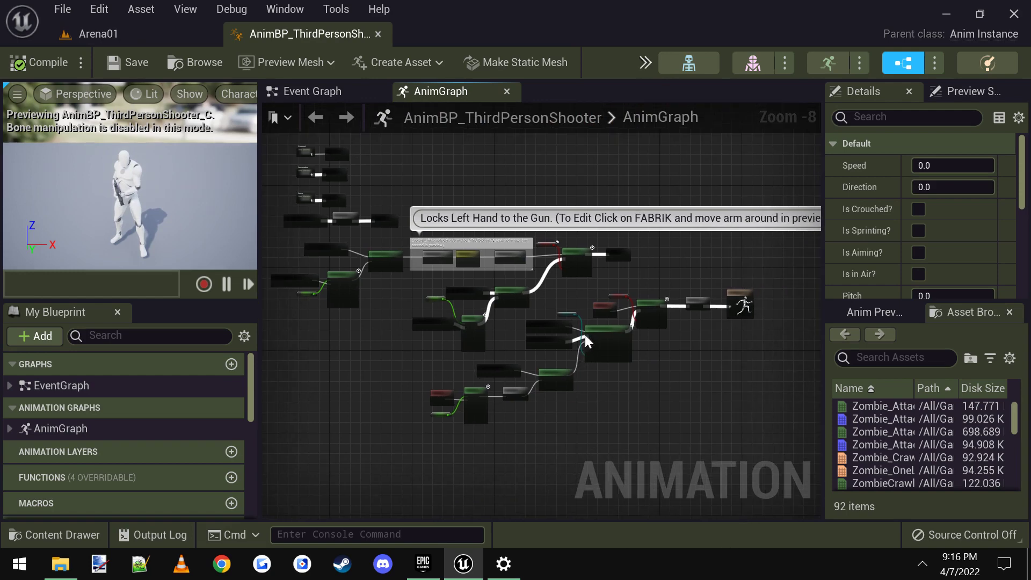
pyautogui.scroll(5, 741, 302)
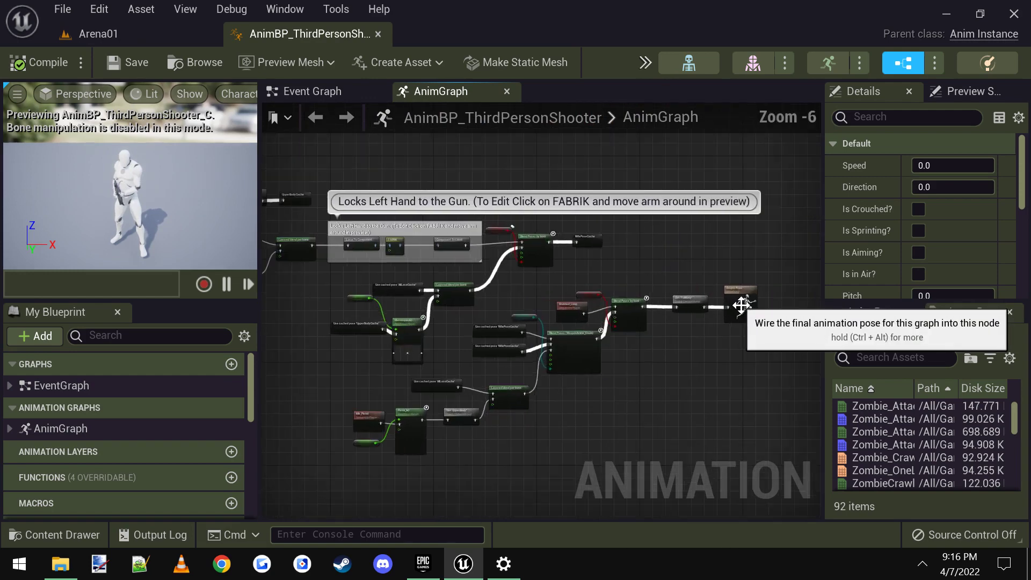
pyautogui.click(703, 321)
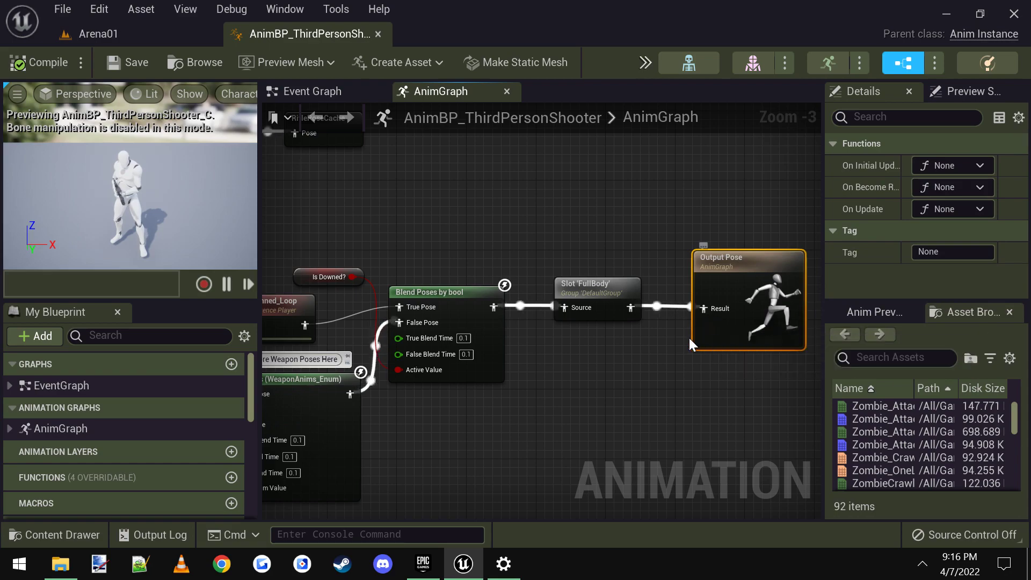
pyautogui.scroll(-1, 681, 350)
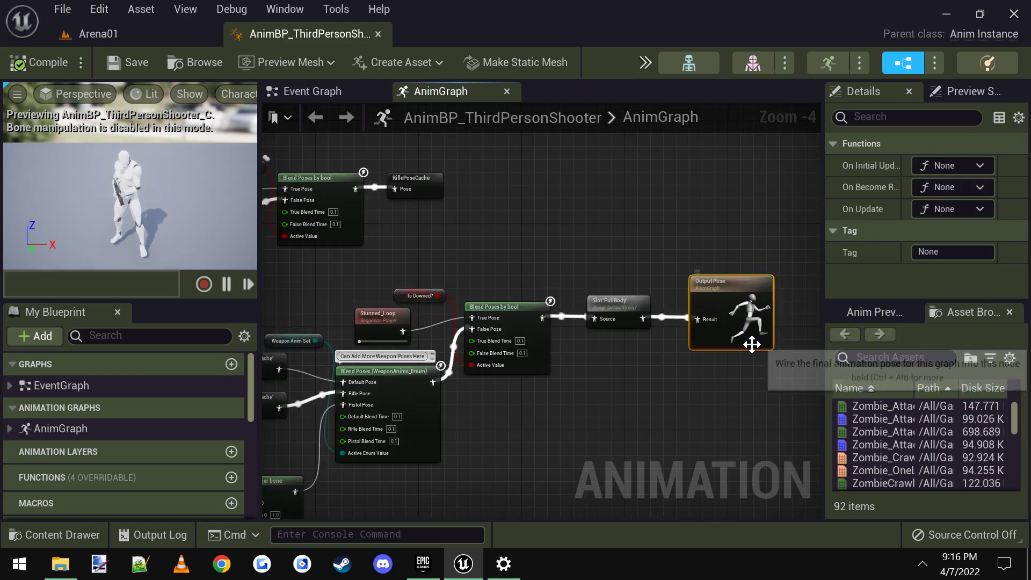
# Trace the AnimGraph back from the Output Pose to inspect the Downed and Locamotion state machines
pyautogui.moveTo(626, 393); pyautogui.dragTo(819, 419, button='right')
pyautogui.scroll(-1, 816, 418)
pyautogui.moveTo(675, 326); pyautogui.dragTo(815, 442, button='right')
pyautogui.scroll(-1, 814, 440)
pyautogui.moveTo(484, 288); pyautogui.dragTo(566, 319, button='right')
pyautogui.scroll(4, 565, 322)
pyautogui.moveTo(481, 322); pyautogui.dragTo(356, 246, button='right')
pyautogui.click(376, 248)
pyautogui.scroll(1, 368, 293)
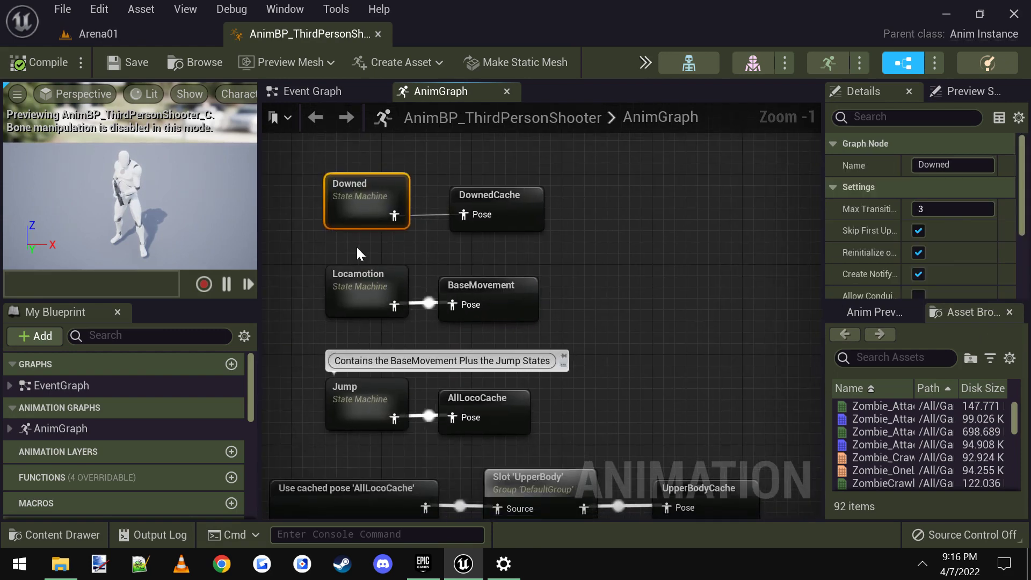
pyautogui.click(360, 285)
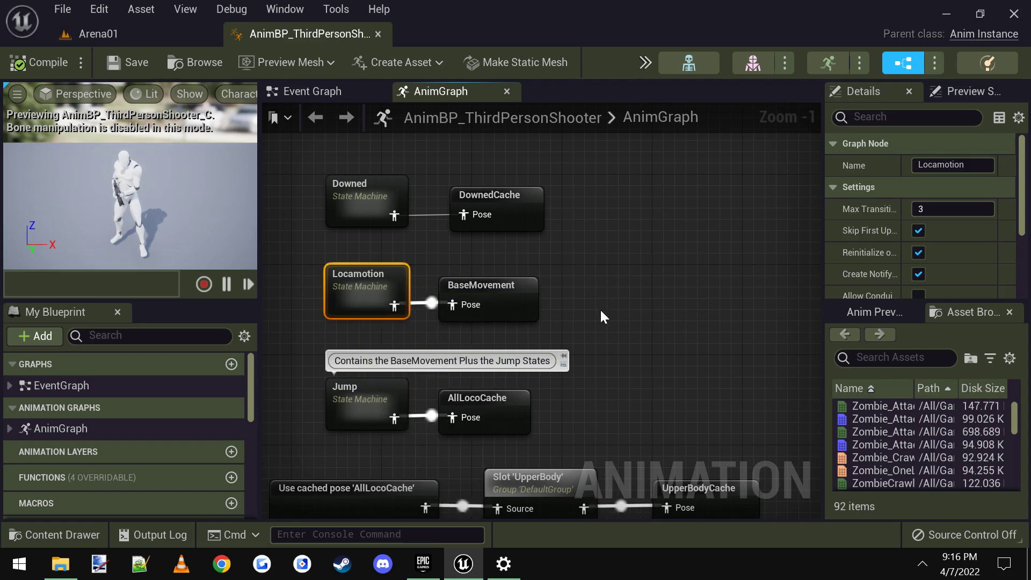
# Examine the states inside the Locamotion state machine and the previewed character's rifle pose, and return to the AnimGraph
pyautogui.moveTo(602, 311); pyautogui.dragTo(644, 260, button='right')
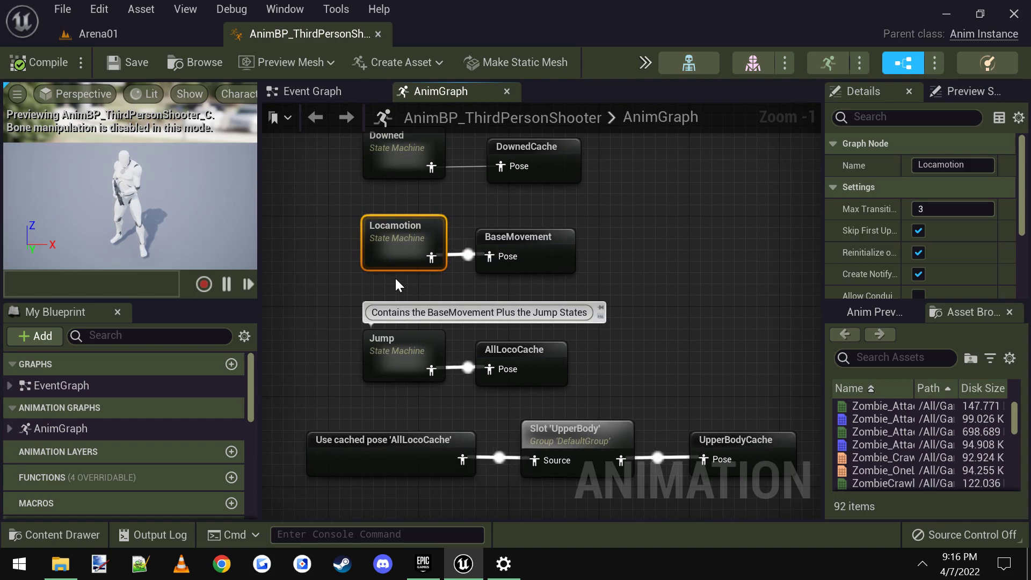
pyautogui.doubleClick(398, 244)
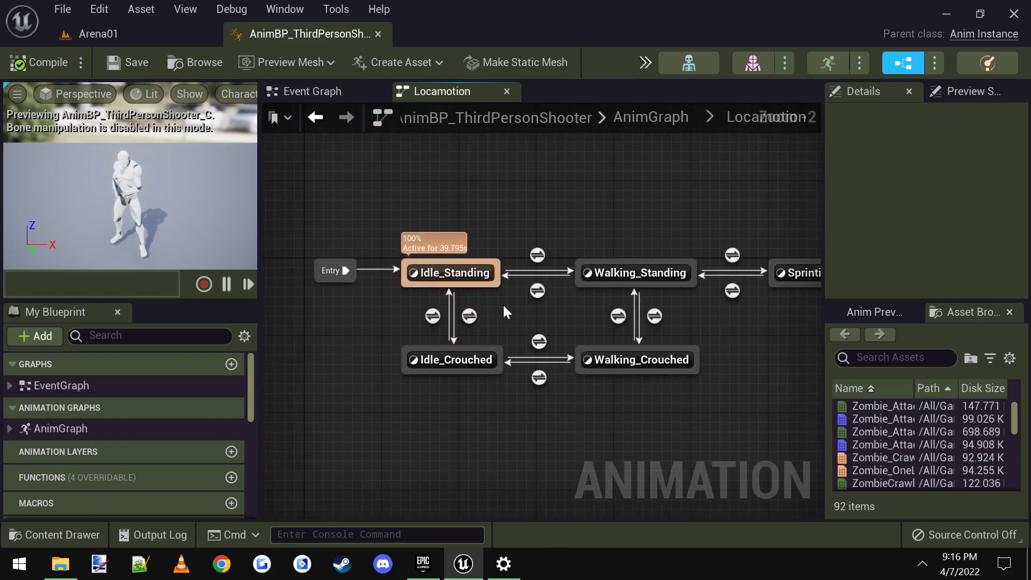
pyautogui.moveTo(465, 272); pyautogui.dragTo(403, 244, button='right')
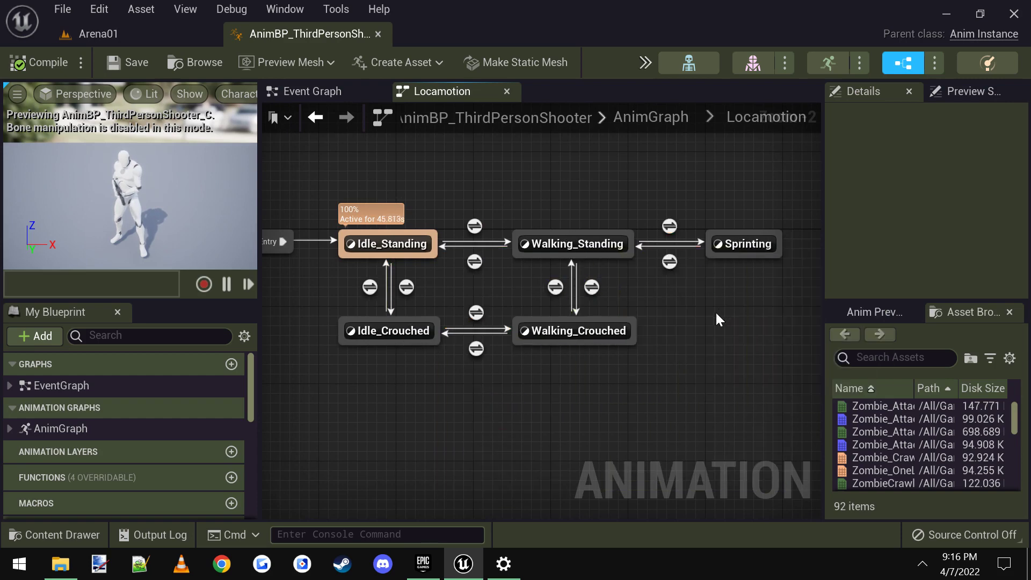
pyautogui.moveTo(716, 314); pyautogui.dragTo(704, 334, button='right')
pyautogui.moveTo(128, 166)
pyautogui.mouseDown(button='right')
pyautogui.moveTo(129, 156)
pyautogui.moveTo(214, 150)
pyautogui.moveTo(129, 150)
pyautogui.mouseUp(button='right')
pyautogui.press('w')
pyautogui.press('s')
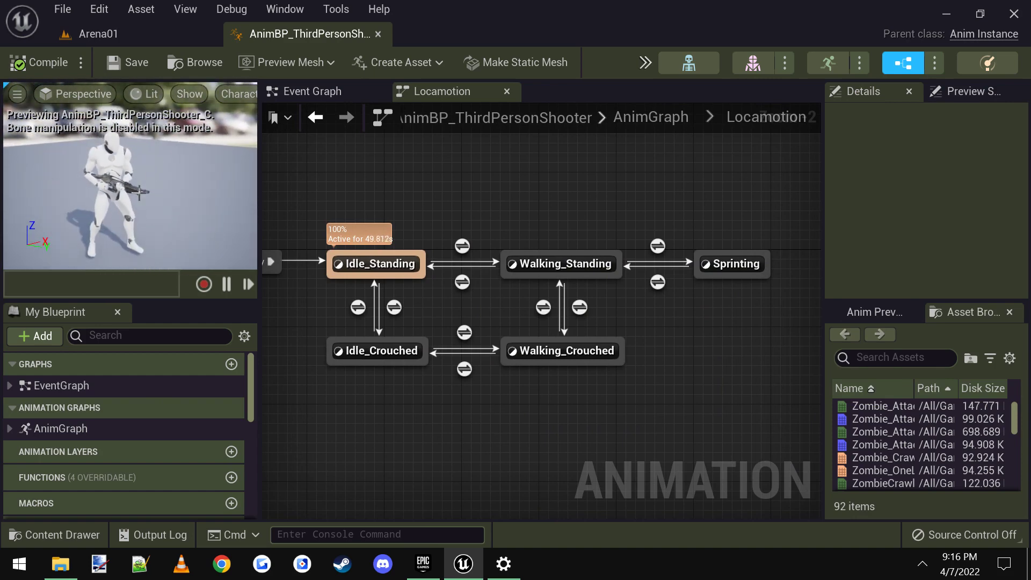
pyautogui.click(495, 207)
pyautogui.hotkey('alt', 'Left')
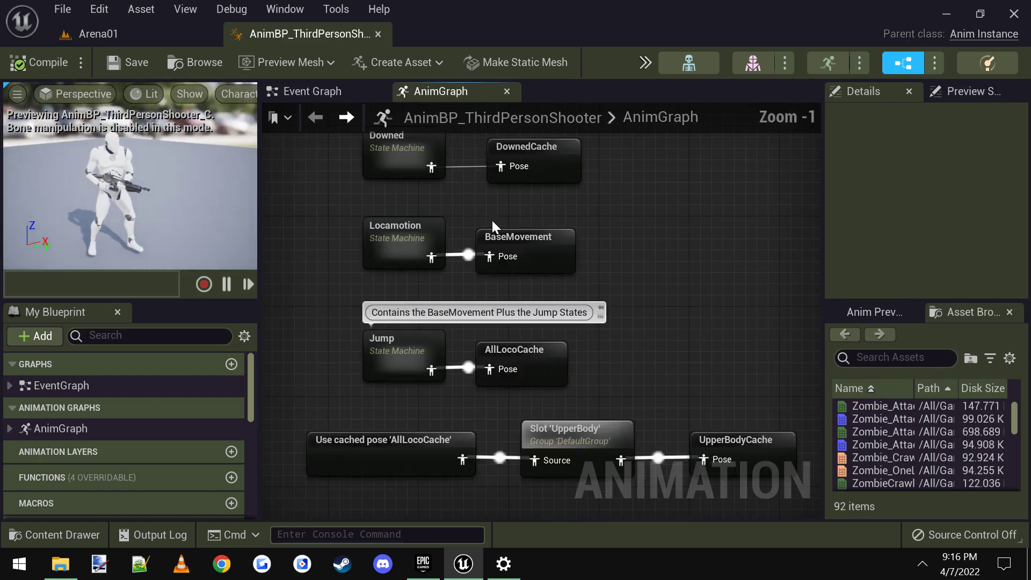
# Examine the Jump state machine and its BaseLocomotion state, and return to the AnimGraph
pyautogui.scroll(-1, 612, 255)
pyautogui.moveTo(611, 256); pyautogui.dragTo(582, 235, button='right')
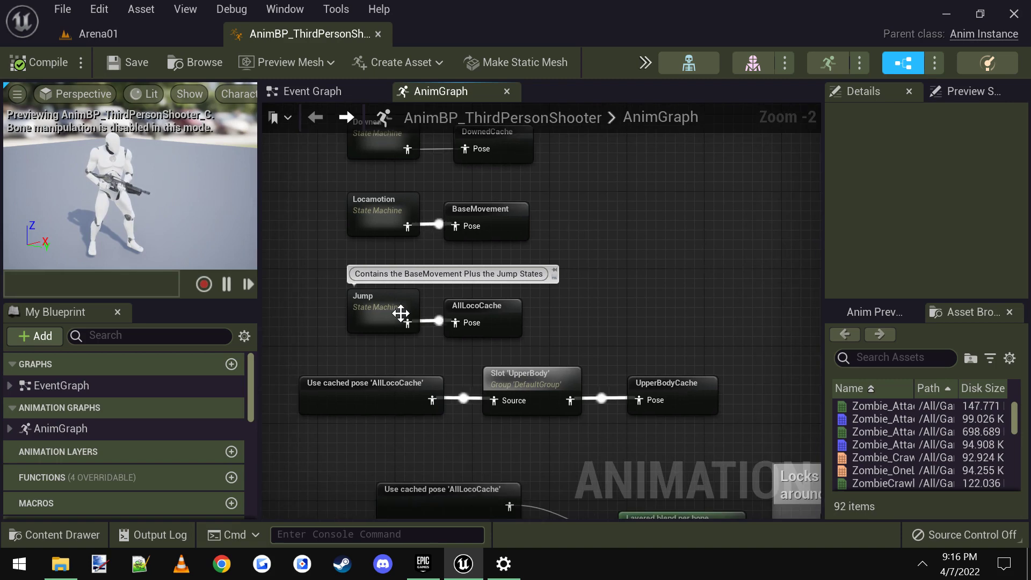
pyautogui.click(388, 308)
pyautogui.doubleClick(387, 309)
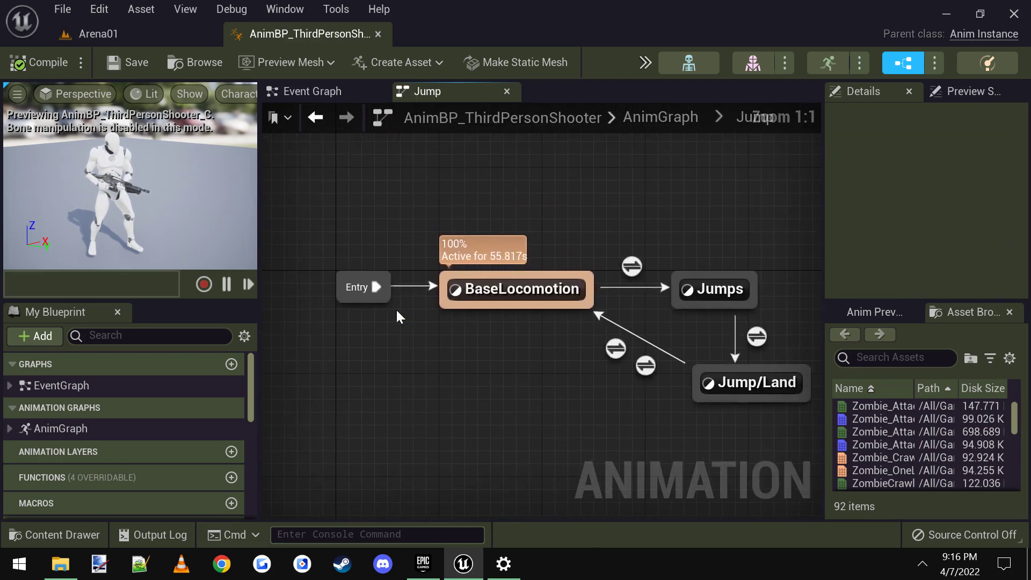
pyautogui.click(536, 291)
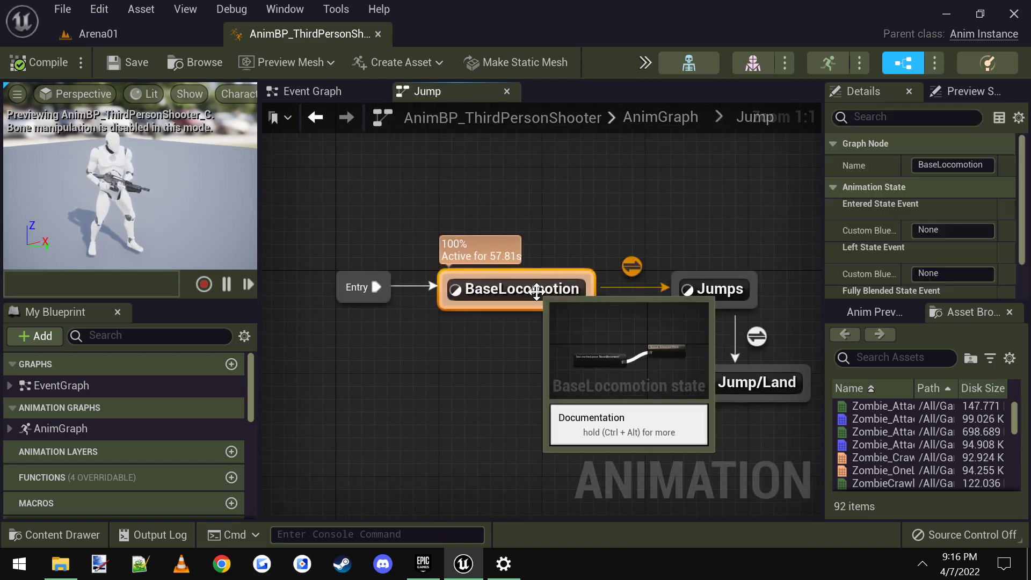
pyautogui.doubleClick(534, 291)
pyautogui.hotkey('alt', 'Left')
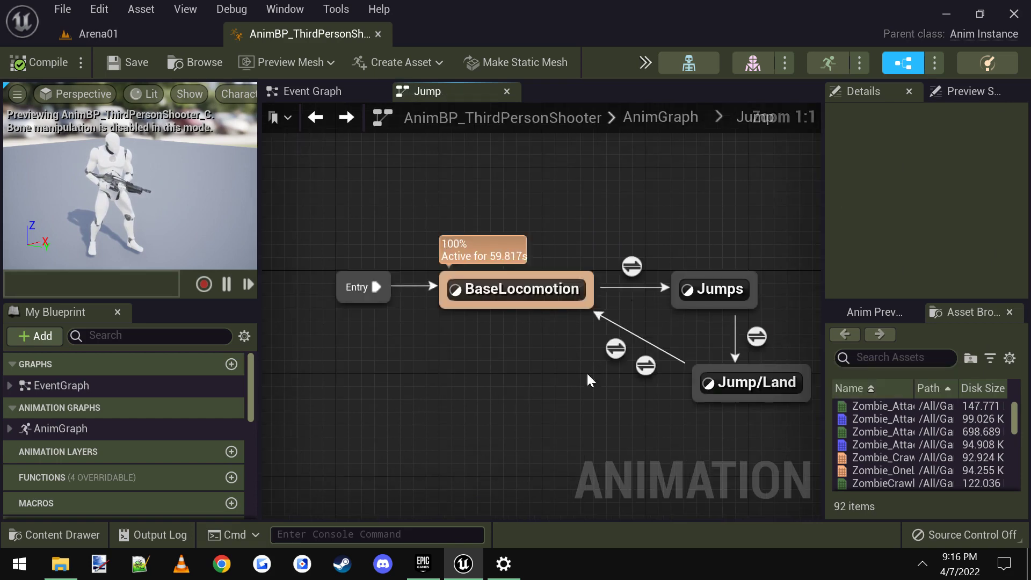
pyautogui.hotkey('alt', 'Left')
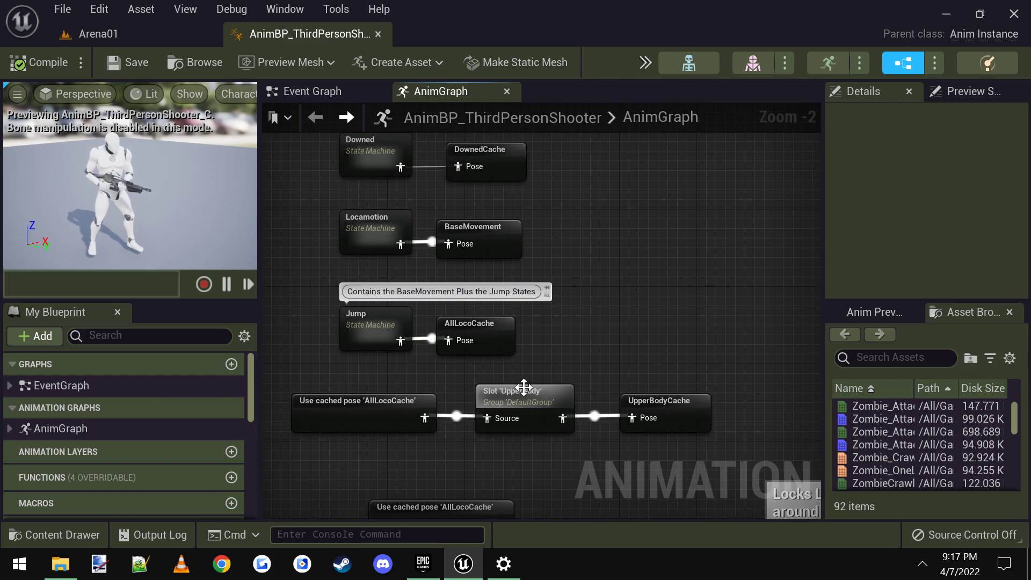
# Follow the graph from UpperBodyCache through the AimOffset_Ironsights and MannequinAO nodes to the Output Pose
pyautogui.scroll(-1, 491, 357)
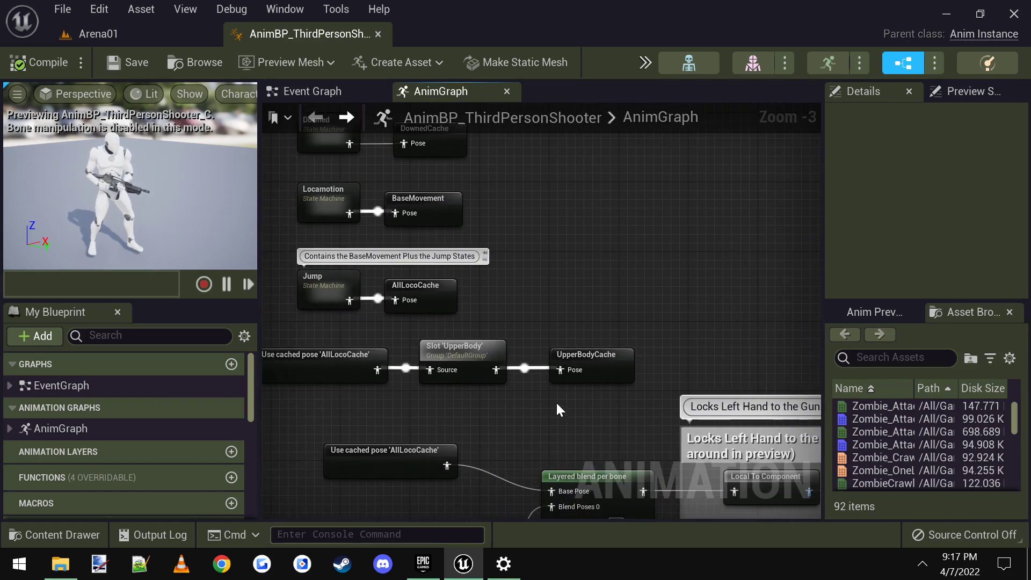
pyautogui.click(585, 351)
pyautogui.moveTo(571, 430); pyautogui.dragTo(482, 272, button='right')
pyautogui.scroll(-1, 483, 272)
pyautogui.moveTo(606, 396); pyautogui.dragTo(634, 371, button='right')
pyautogui.click(415, 385)
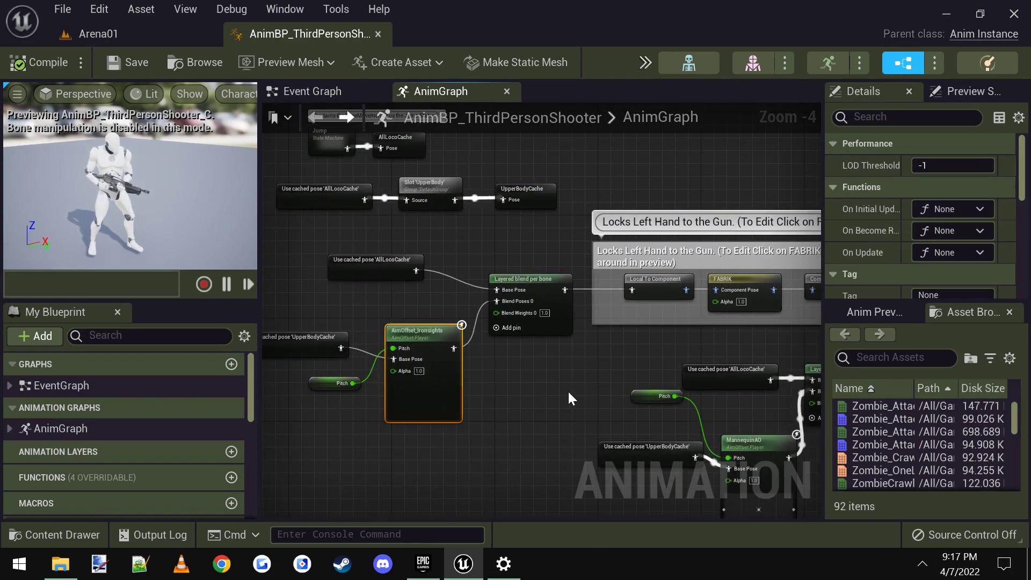
pyautogui.moveTo(591, 384); pyautogui.dragTo(362, 301, button='right')
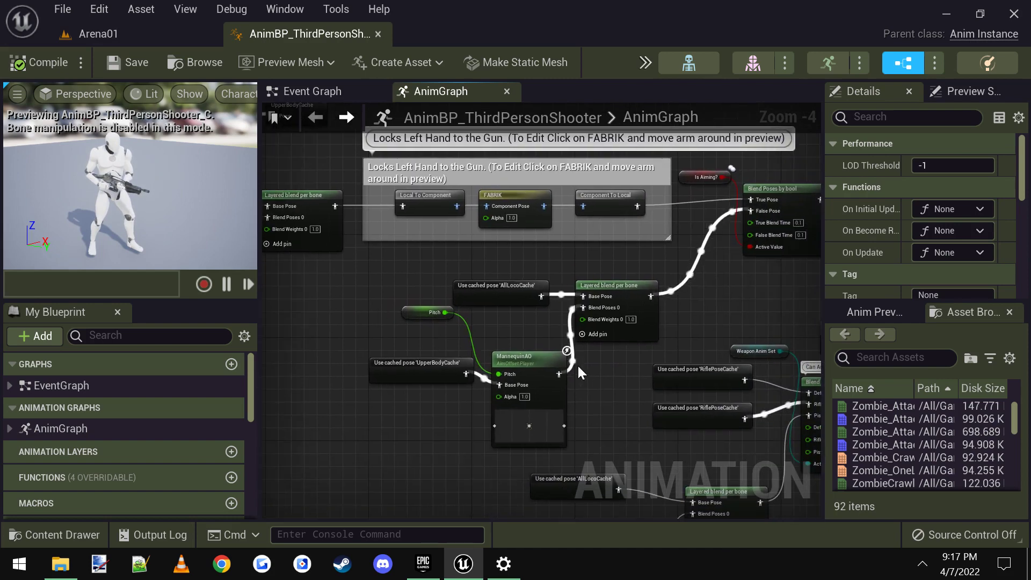
pyautogui.moveTo(578, 371); pyautogui.dragTo(380, 362, button='right')
pyautogui.moveTo(593, 361); pyautogui.dragTo(395, 290, button='right')
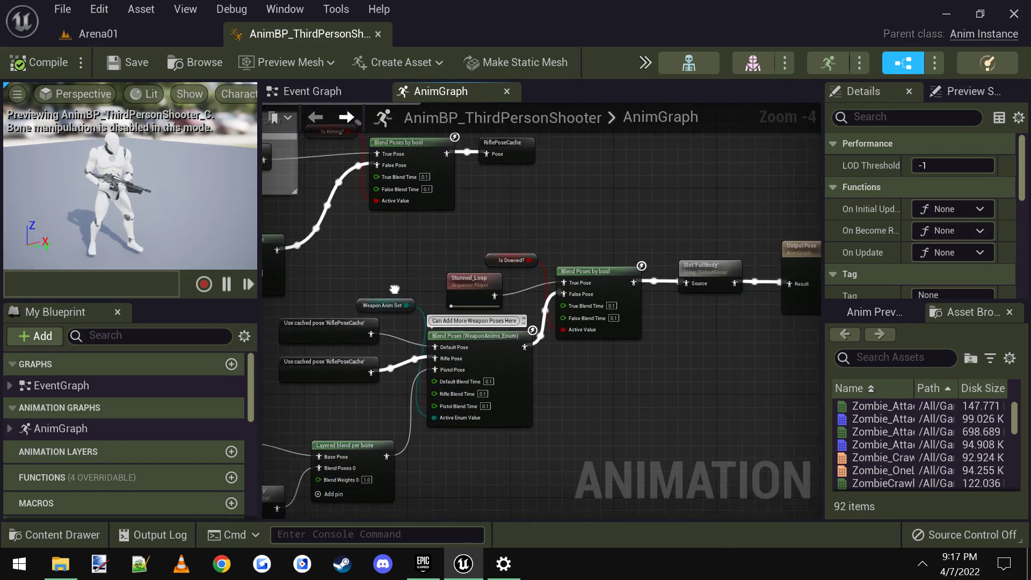
pyautogui.moveTo(682, 364); pyautogui.dragTo(594, 363, button='right')
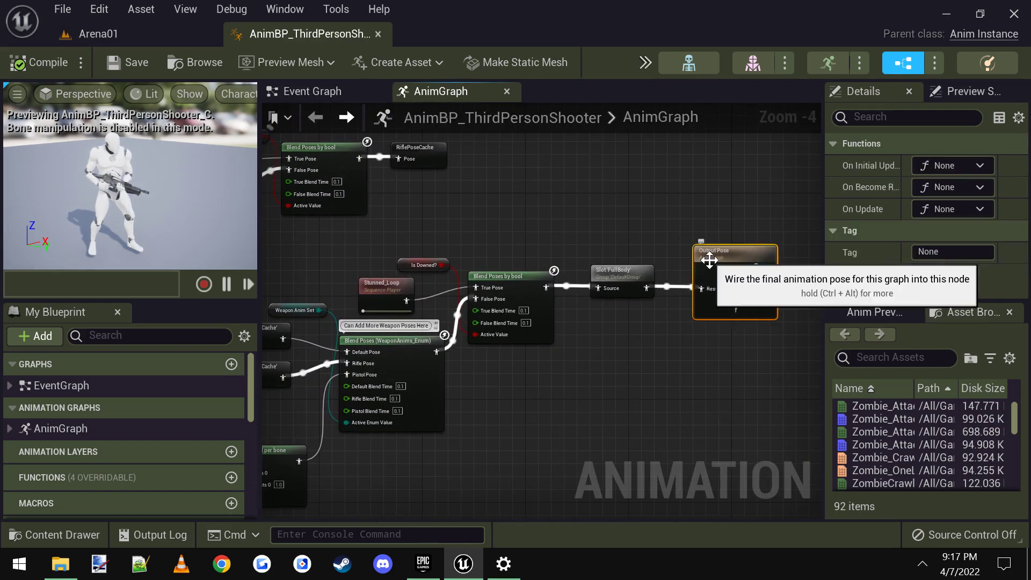
# Inspect the Blend Poses (WeaponAnims_Enum) node and the poses feeding its Default, Rifle and Pistol inputs
pyautogui.moveTo(398, 353); pyautogui.dragTo(602, 329, button='right')
pyautogui.scroll(3, 613, 346)
pyautogui.click(498, 359)
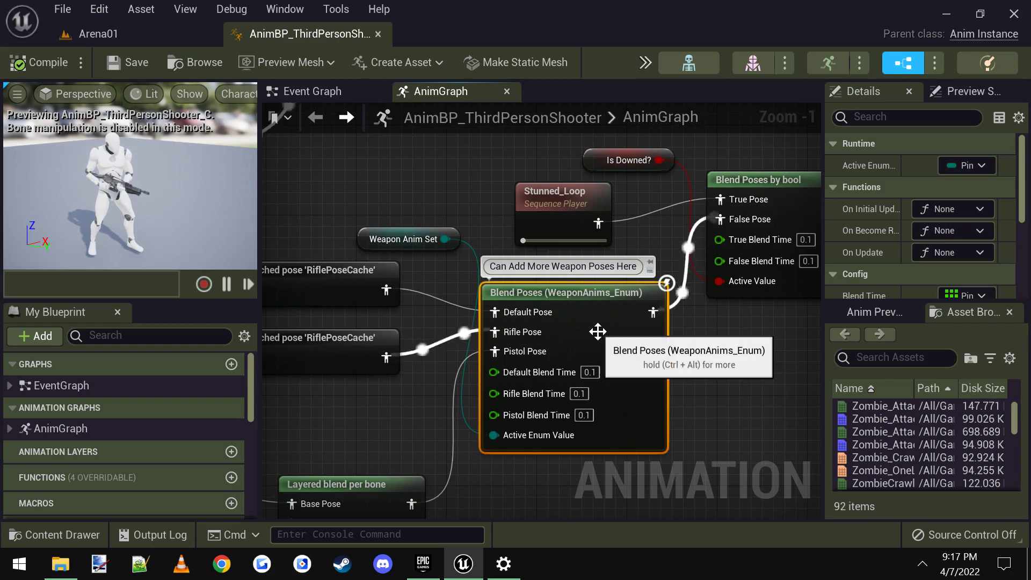
pyautogui.moveTo(592, 333); pyautogui.dragTo(665, 293, button='right')
pyautogui.scroll(-2, 664, 293)
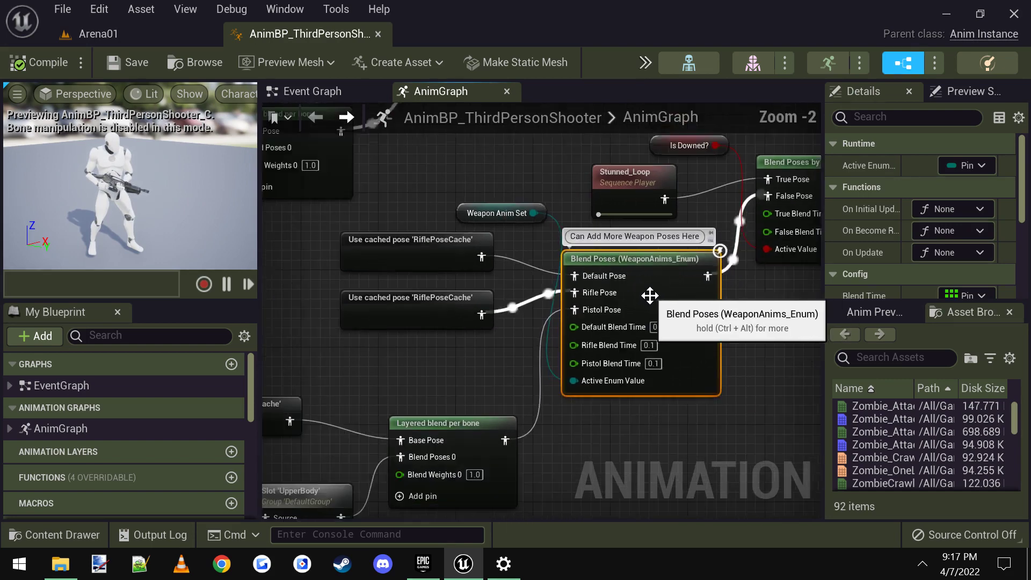
# Check the options for adding another weapon pose pin to the Blend Poses (WeaponAnims_Enum) node, and examine its Pistol Pose input
pyautogui.rightClick(646, 295)
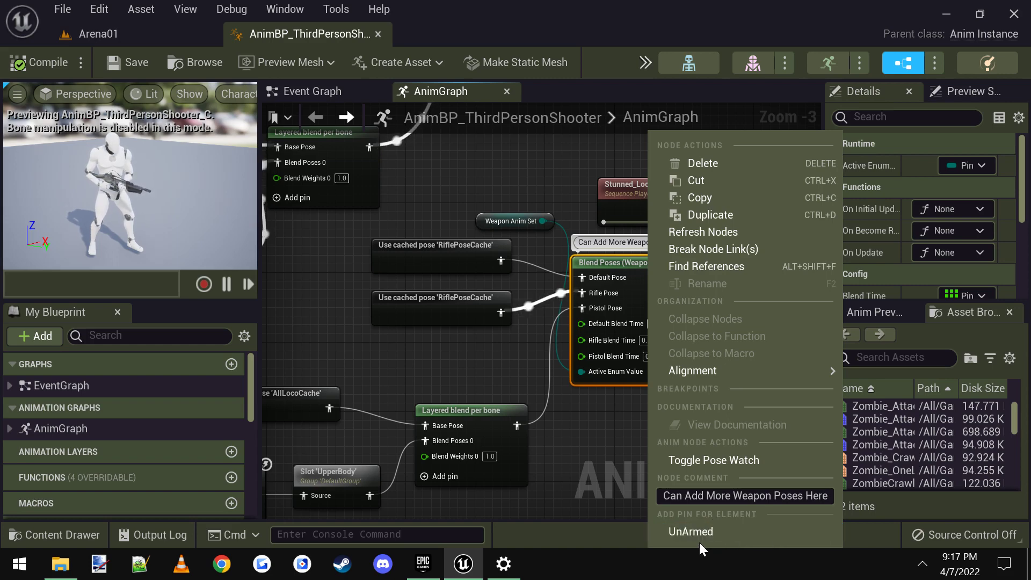
pyautogui.moveTo(607, 446); pyautogui.dragTo(589, 435, button='right')
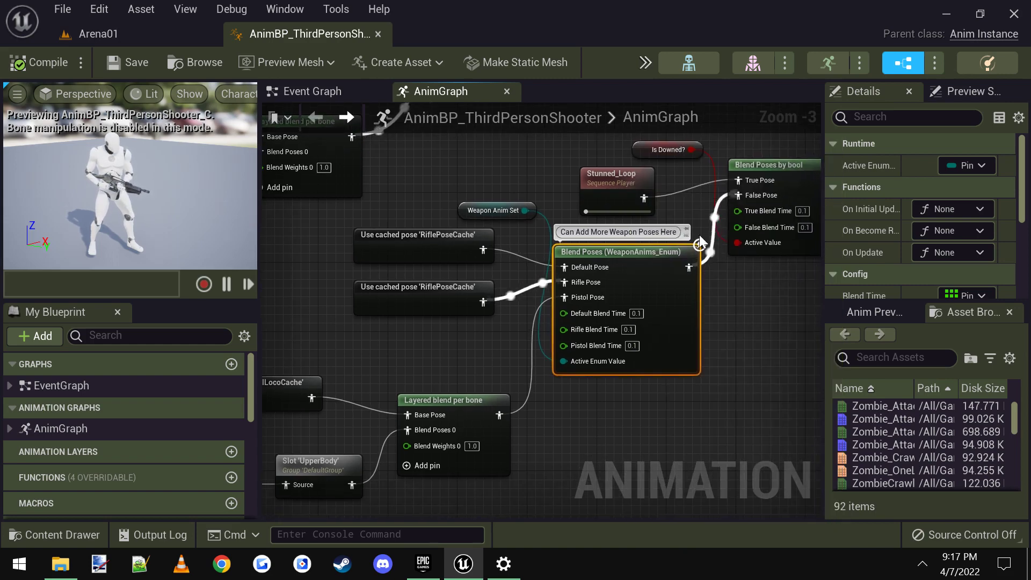
pyautogui.moveTo(665, 304); pyautogui.dragTo(716, 281, button='right')
pyautogui.moveTo(616, 408); pyautogui.dragTo(655, 388, button='right')
pyautogui.scroll(3, 662, 259)
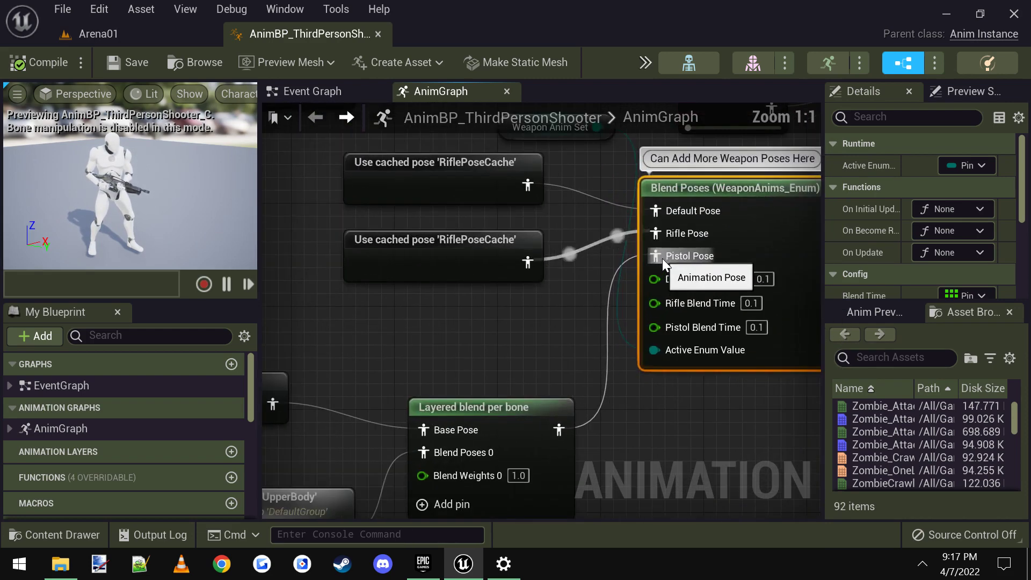
pyautogui.scroll(-4, 591, 321)
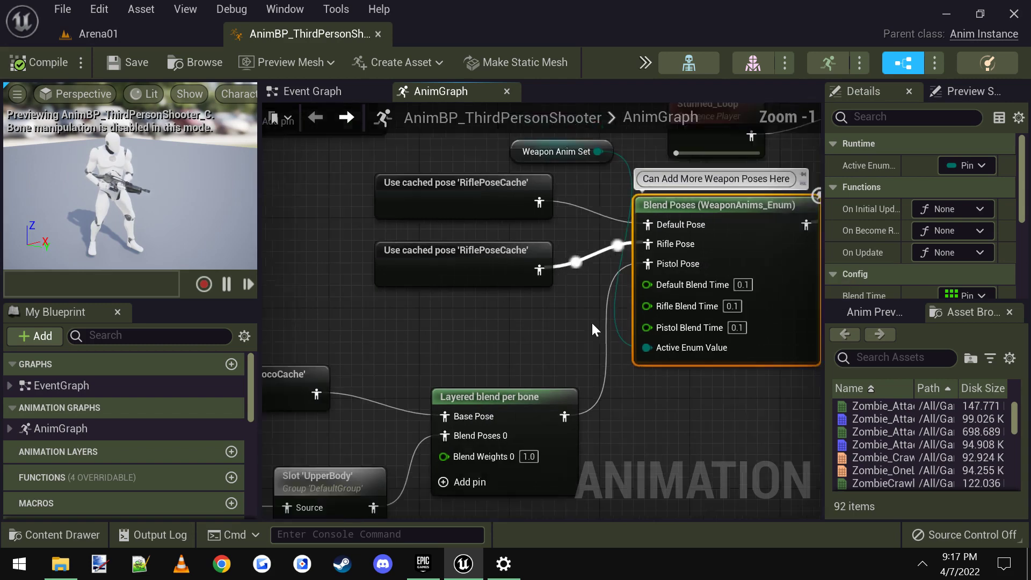
# Follow the node chain from Idle_Pistol and Pistol_AO through the UpperBody slot to the Layered blend per bone node
pyautogui.moveTo(613, 276); pyautogui.dragTo(699, 261, button='right')
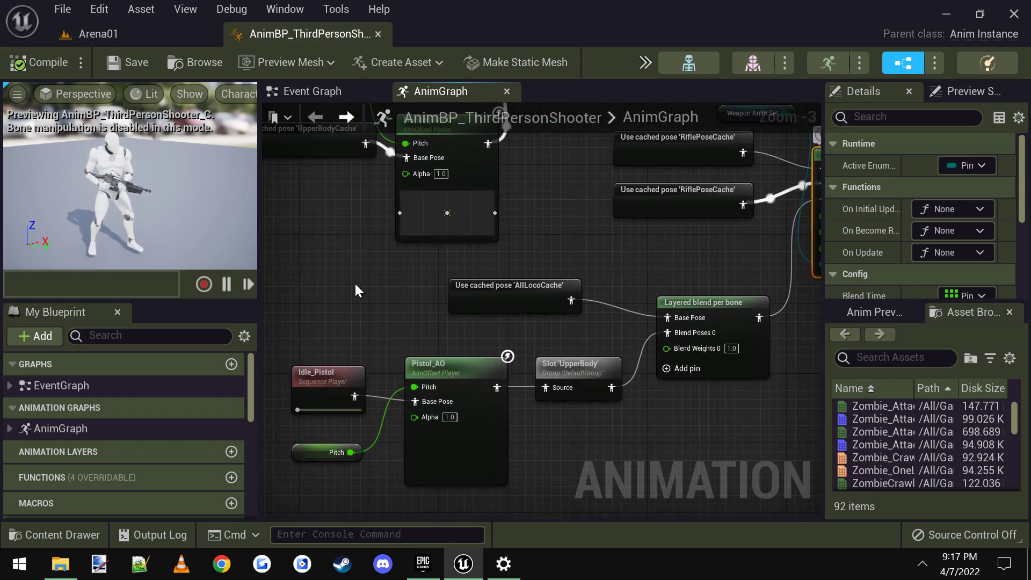
pyautogui.moveTo(313, 274); pyautogui.dragTo(714, 466)
pyautogui.click(713, 467)
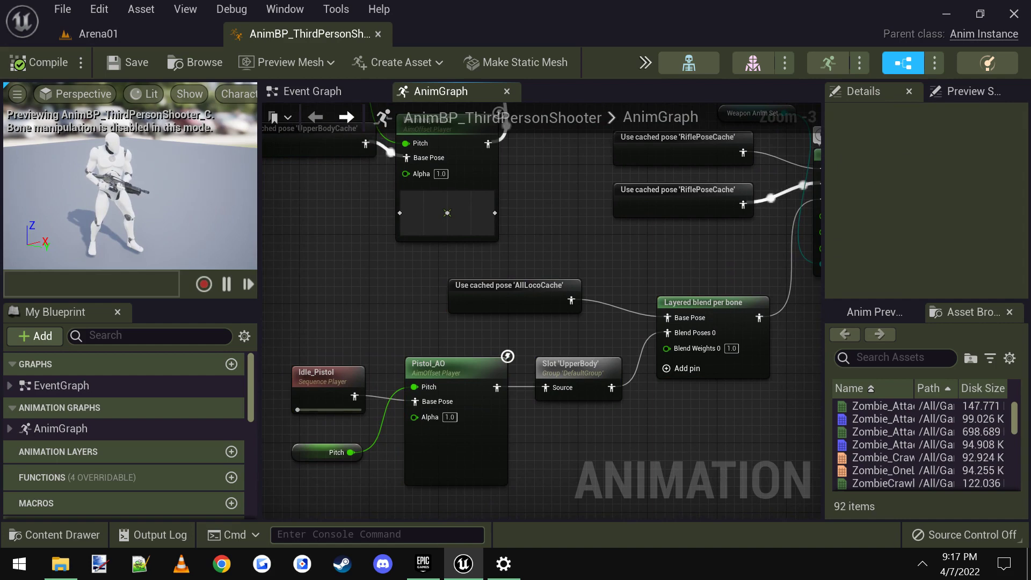
pyautogui.moveTo(692, 454); pyautogui.dragTo(675, 446, button='right')
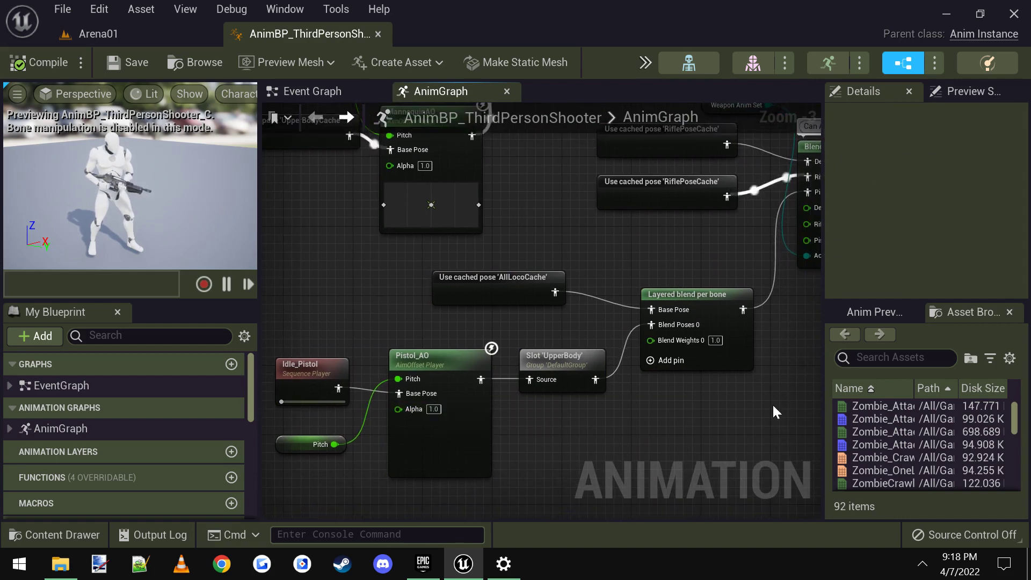
pyautogui.scroll(-1, 686, 428)
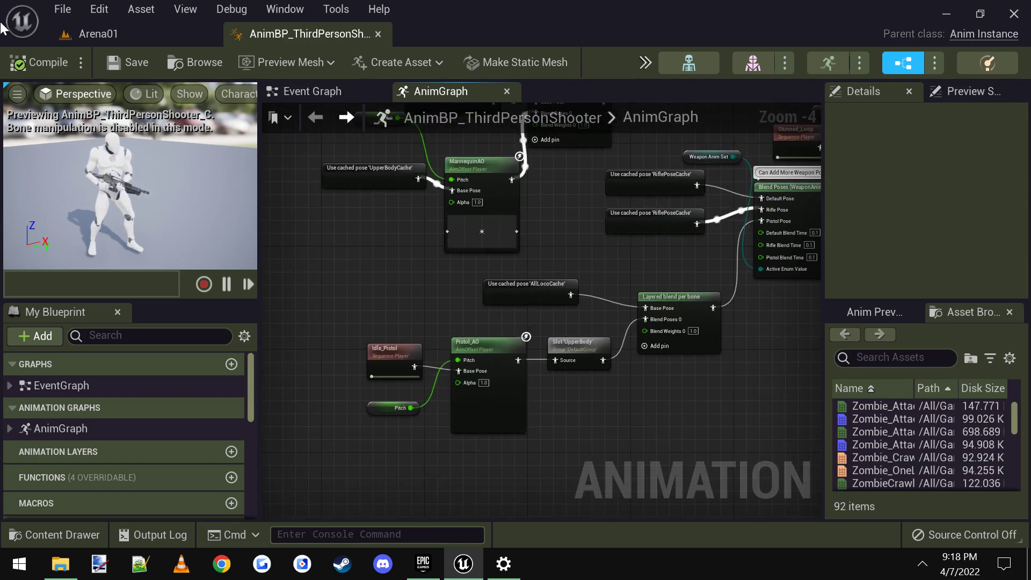
# Browse the HGT Animations folder of the project for the pistol animation assets and pick out Idle_Pistol
pyautogui.click(136, 27)
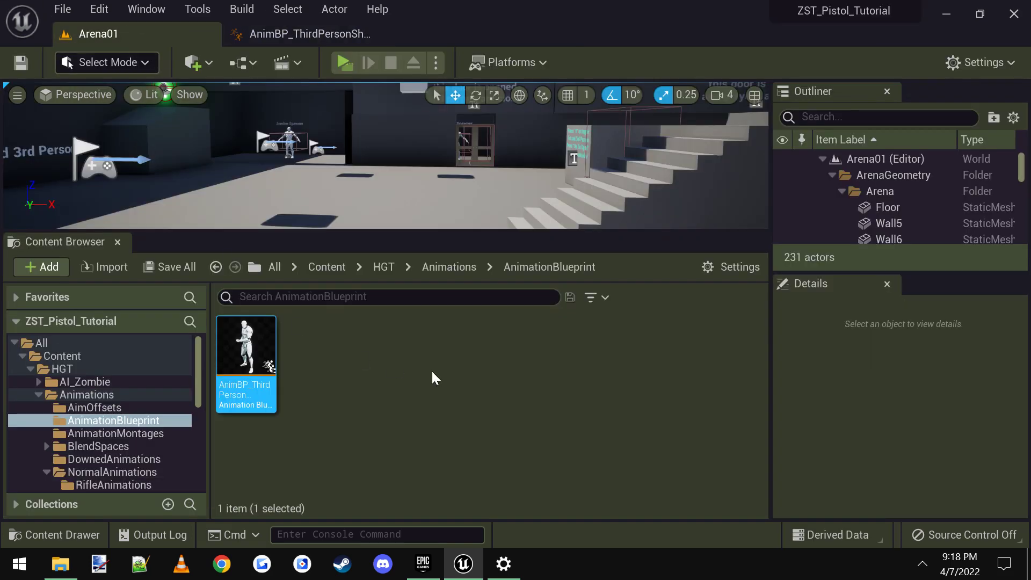
pyautogui.click(88, 395)
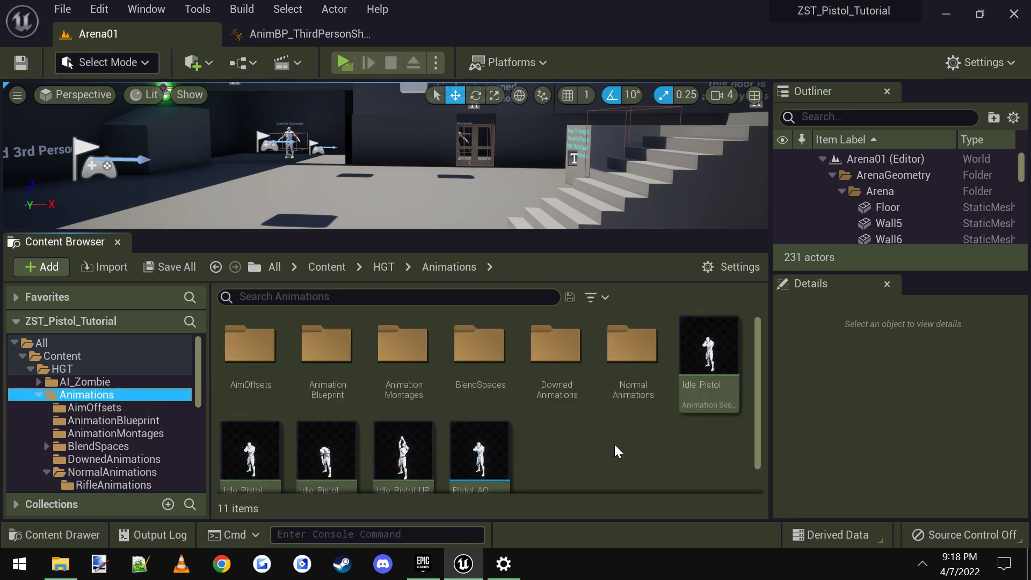
pyautogui.scroll(-1, 656, 437)
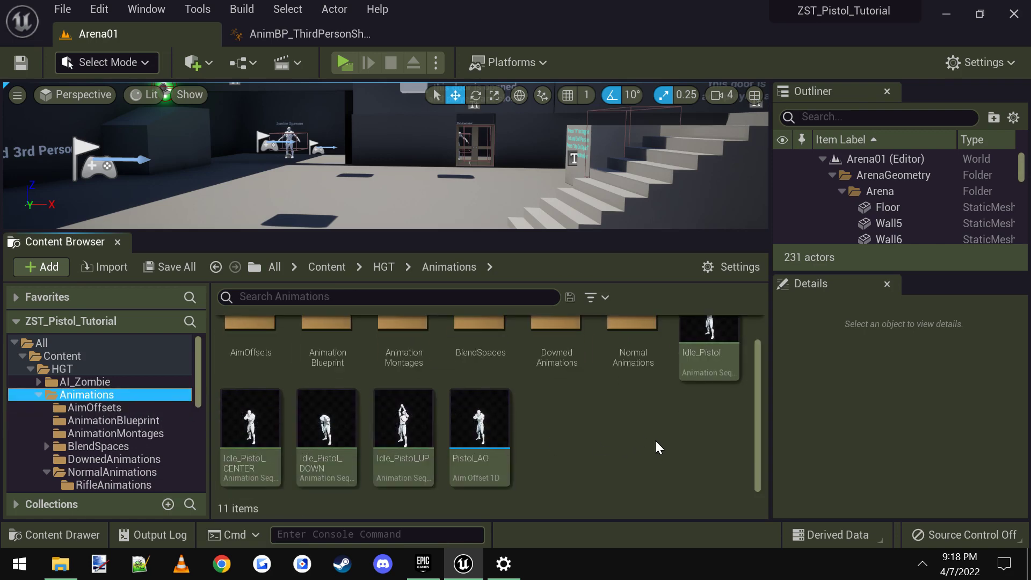
pyautogui.scroll(1, 666, 440)
pyautogui.click(711, 354)
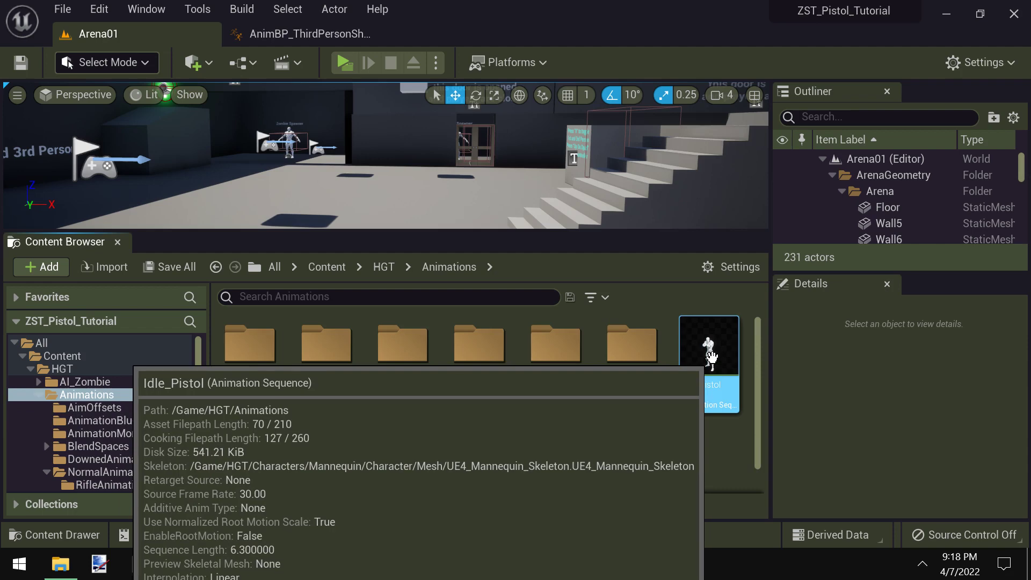
# Open the Idle_Pistol animation sequence and view the character's pistol pose from the side
pyautogui.doubleClick(712, 358)
pyautogui.moveTo(638, 293); pyautogui.dragTo(768, 321, button='right')
pyautogui.press('w')
pyautogui.press('s')
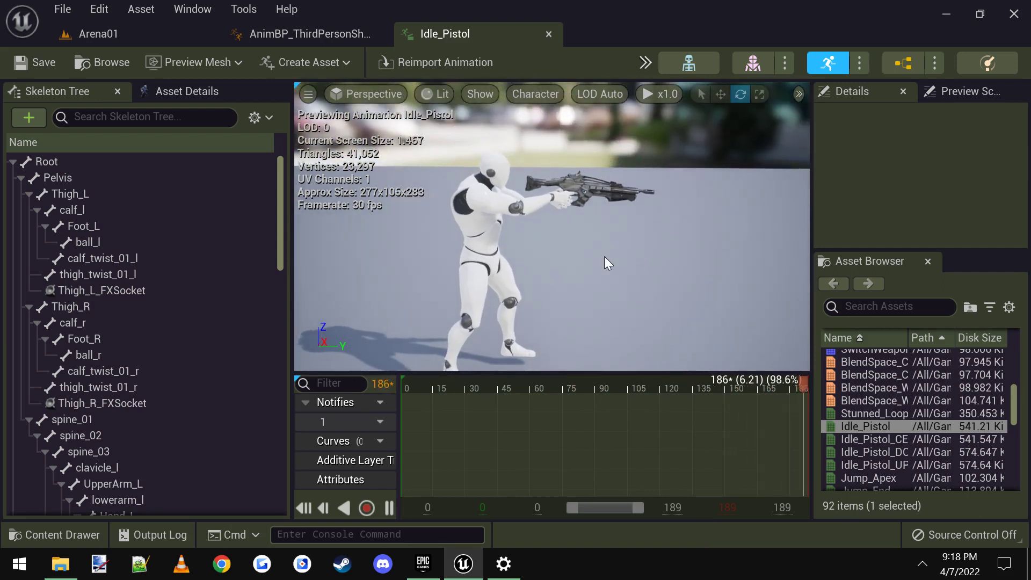
pyautogui.moveTo(605, 267); pyautogui.dragTo(617, 277, button='right')
pyautogui.press('s')
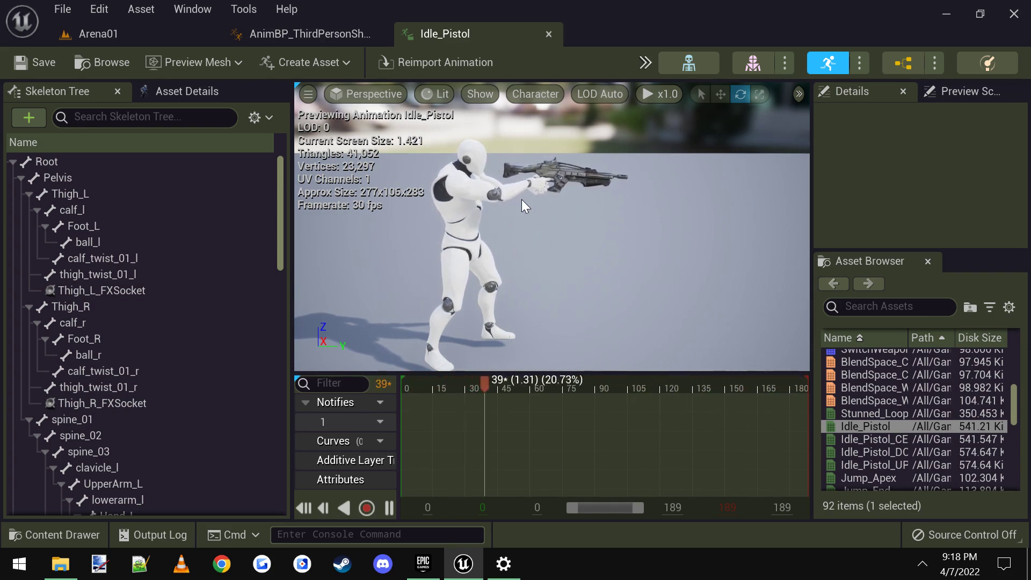
# In the AnimBP_ThirdPersonShooter AnimGraph, move the whole pistol node chain well below the Blend Poses node
pyautogui.click(295, 34)
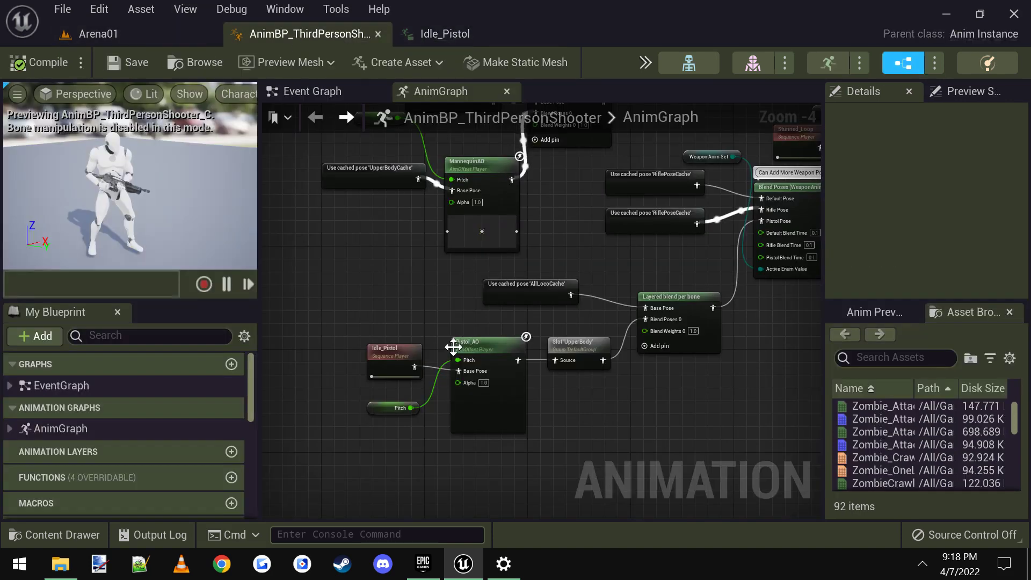
pyautogui.scroll(5, 396, 361)
pyautogui.moveTo(398, 306); pyautogui.dragTo(462, 313)
pyautogui.scroll(-2, 398, 307)
pyautogui.scroll(-3, 432, 226)
pyautogui.moveTo(387, 210); pyautogui.dragTo(515, 386)
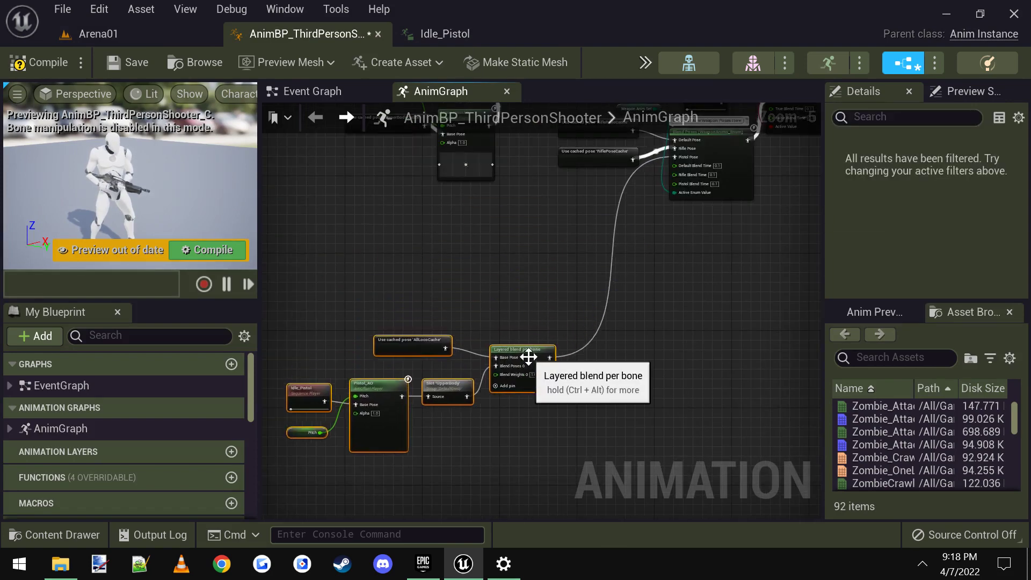
# Replace the layered blend feeding the Pistol Pose input with a pasted copy of the Idle_Pistol sequence player
pyautogui.click(302, 395)
pyautogui.scroll(3, 532, 269)
pyautogui.hotkey('ctrl', 'x')
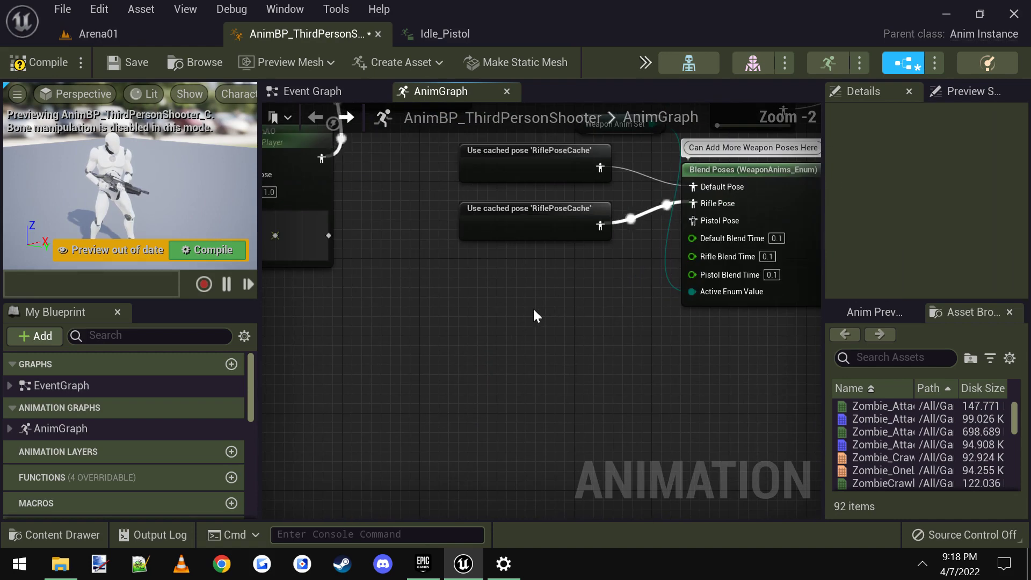
pyautogui.hotkey('ctrl', 'v')
pyautogui.scroll(1, 533, 311)
pyautogui.scroll(1, 524, 338)
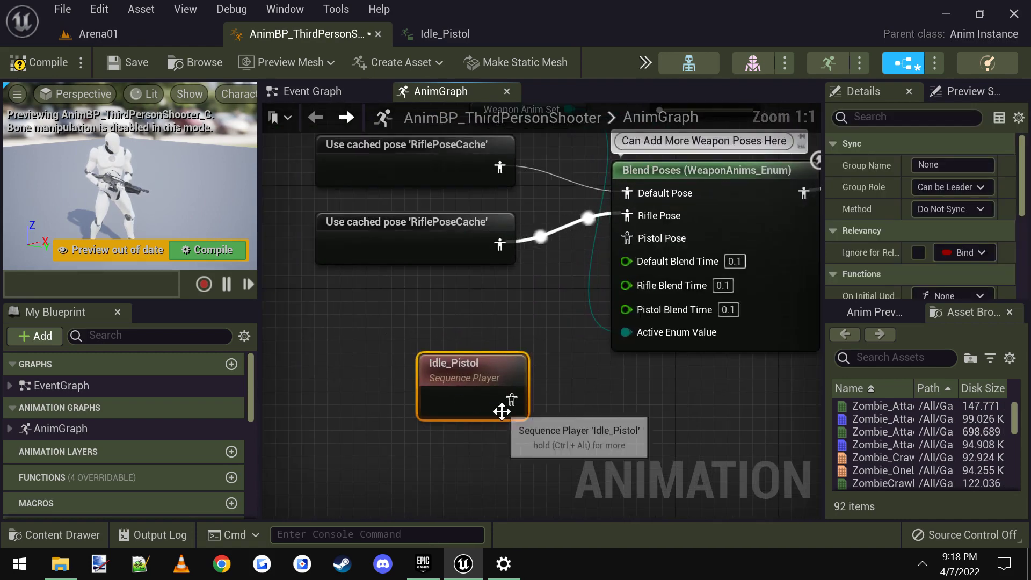
pyautogui.moveTo(512, 400); pyautogui.dragTo(626, 239)
pyautogui.moveTo(462, 371); pyautogui.dragTo(449, 345)
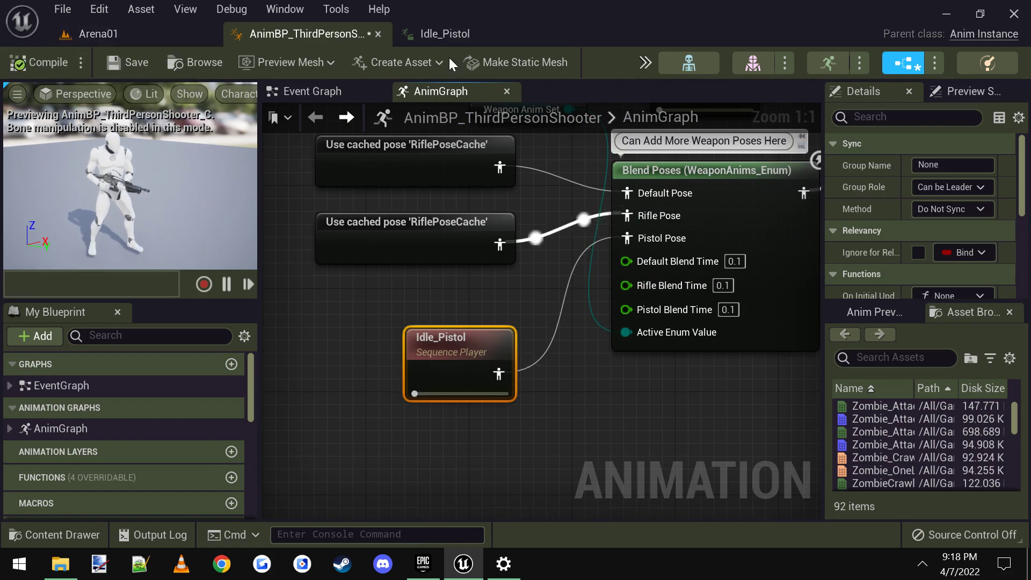
# Play-test the Arena01 level, moving and aiming the character to check the idle pistol pose, and end the session
pyautogui.click(96, 34)
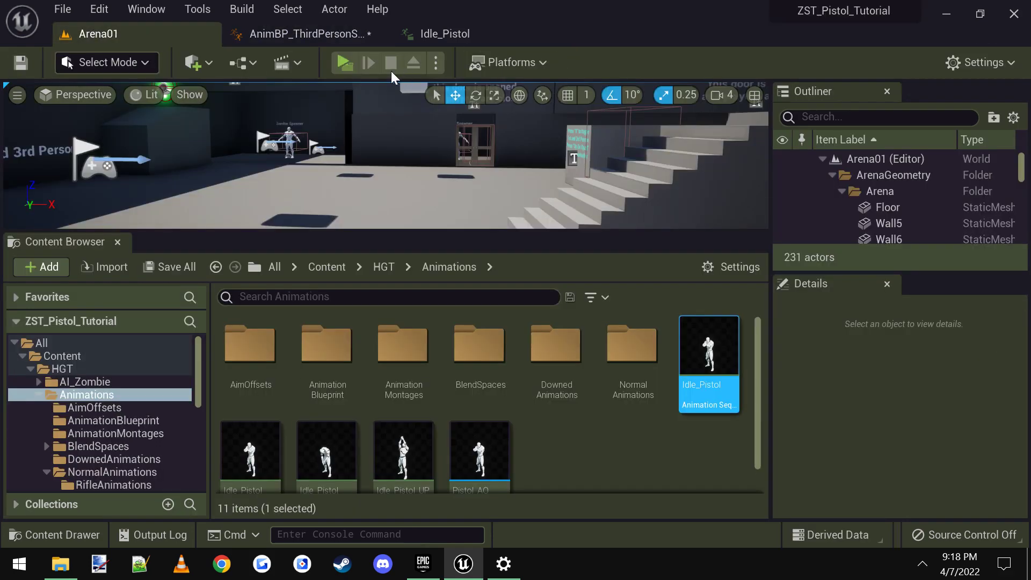
pyautogui.click(344, 65)
pyautogui.press('w')
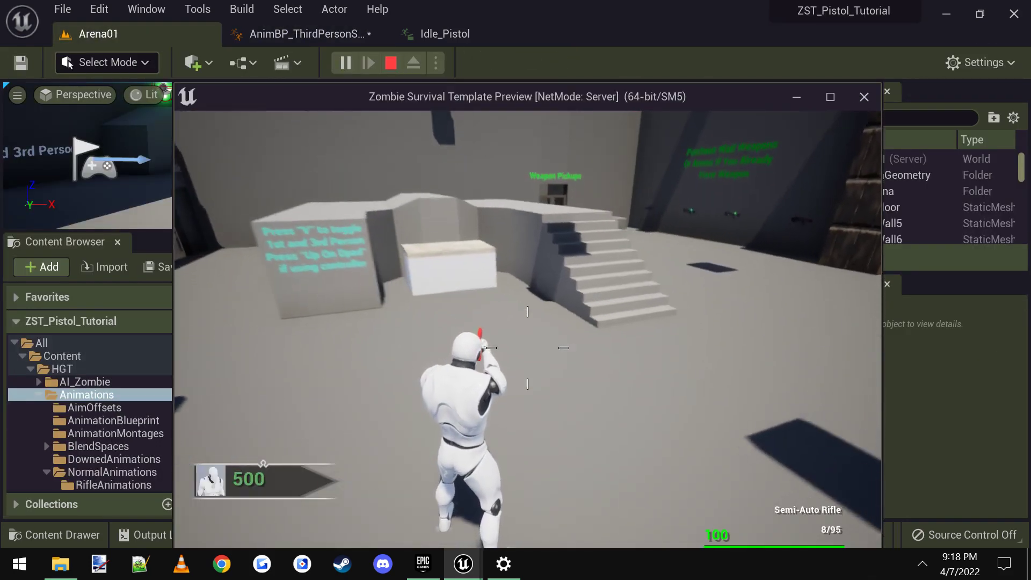
pyautogui.press('w')
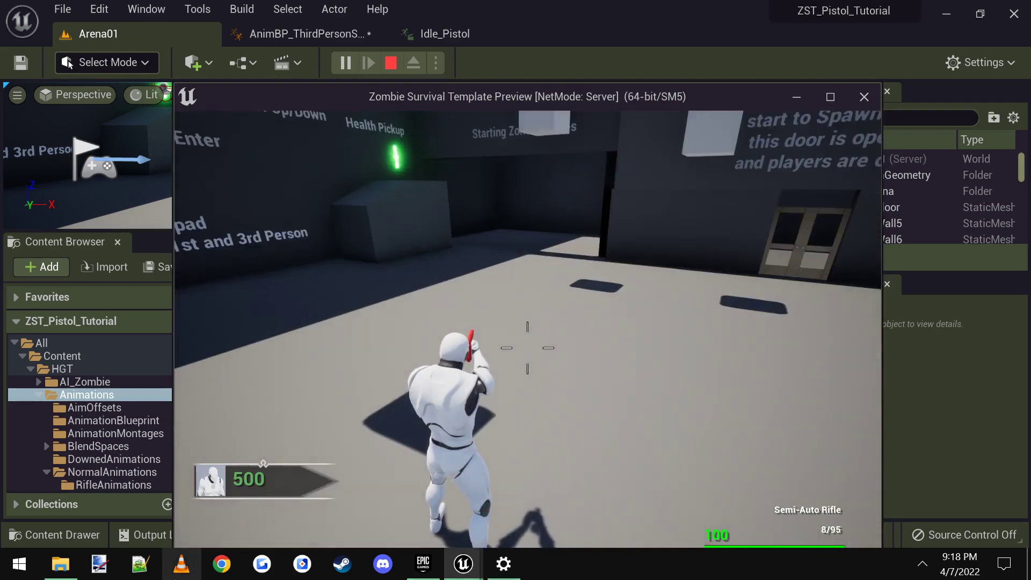
pyautogui.press('w')
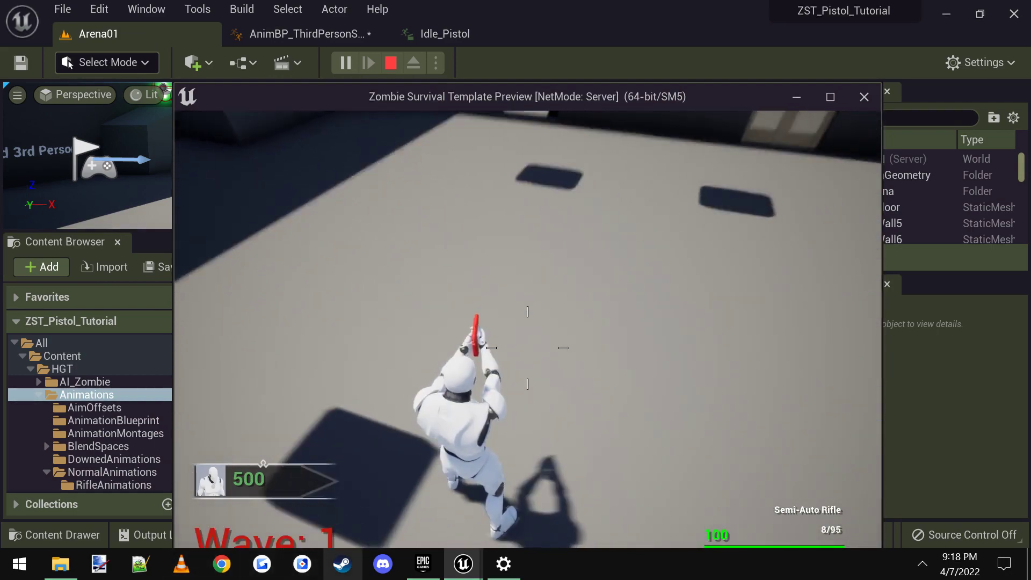
pyautogui.press('w')
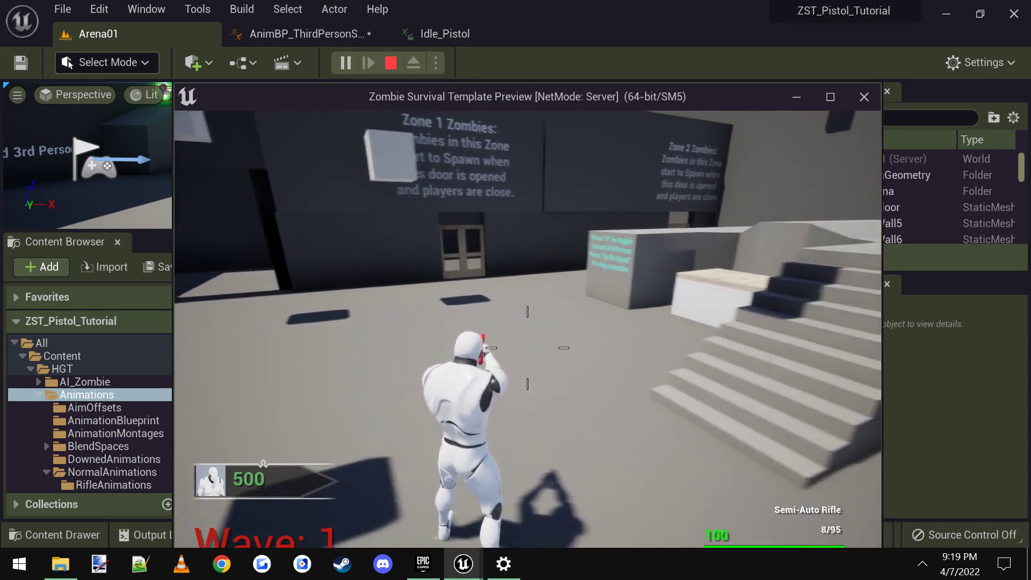
pyautogui.press('Escape')
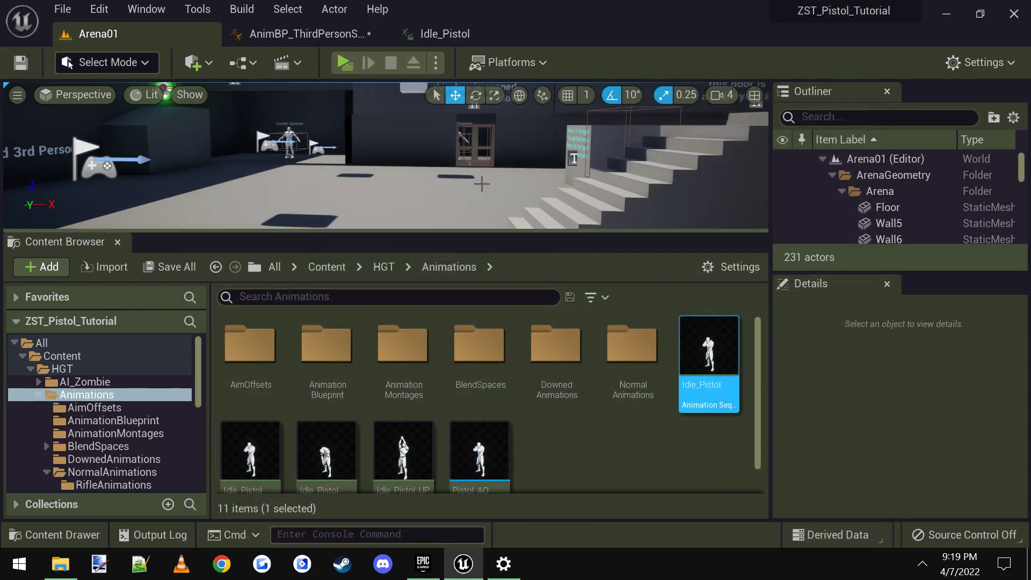
# Return to the AnimGraph and examine the detached pistol chain's Pistol_AO and Layered blend per bone nodes
pyautogui.click(304, 36)
pyautogui.scroll(-2, 502, 314)
pyautogui.moveTo(501, 313); pyautogui.dragTo(674, 208, button='right')
pyautogui.scroll(-2, 675, 211)
pyautogui.moveTo(577, 302); pyautogui.dragTo(595, 199, button='right')
pyautogui.scroll(3, 427, 313)
pyautogui.moveTo(453, 244); pyautogui.dragTo(415, 268, button='right')
pyautogui.click(460, 310)
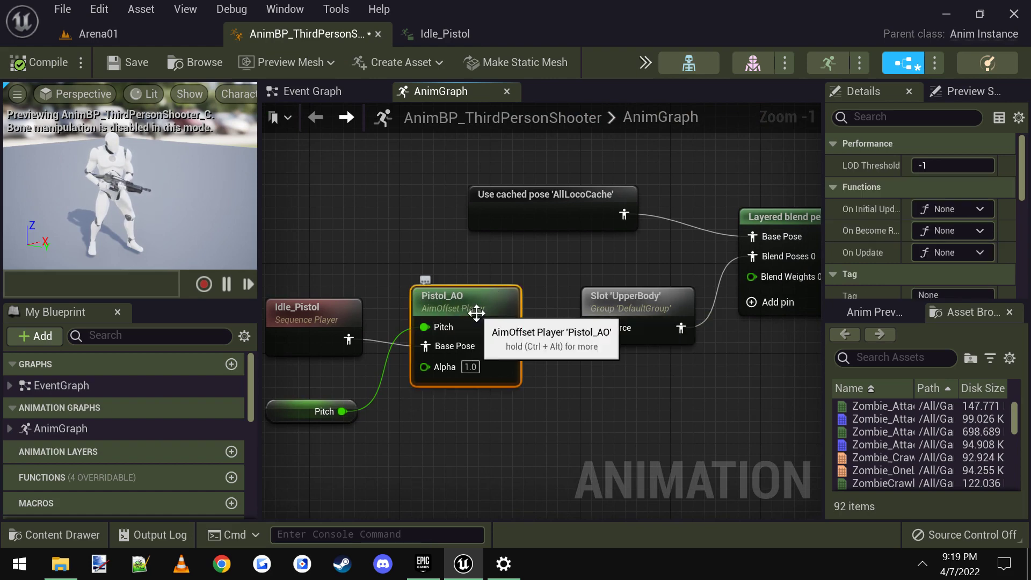
pyautogui.scroll(-1, 517, 279)
pyautogui.moveTo(517, 279); pyautogui.dragTo(495, 282, button='right')
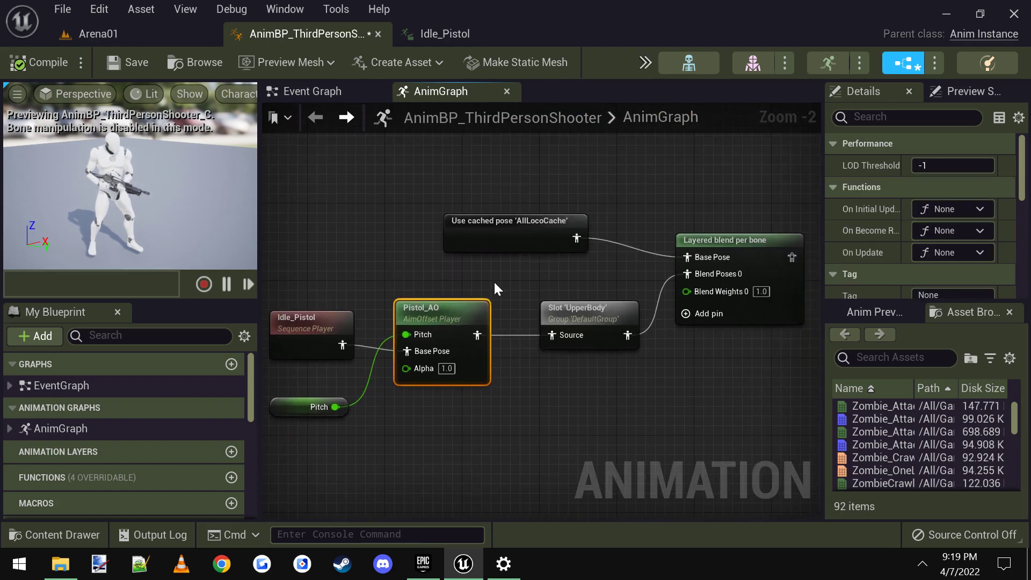
pyautogui.click(746, 241)
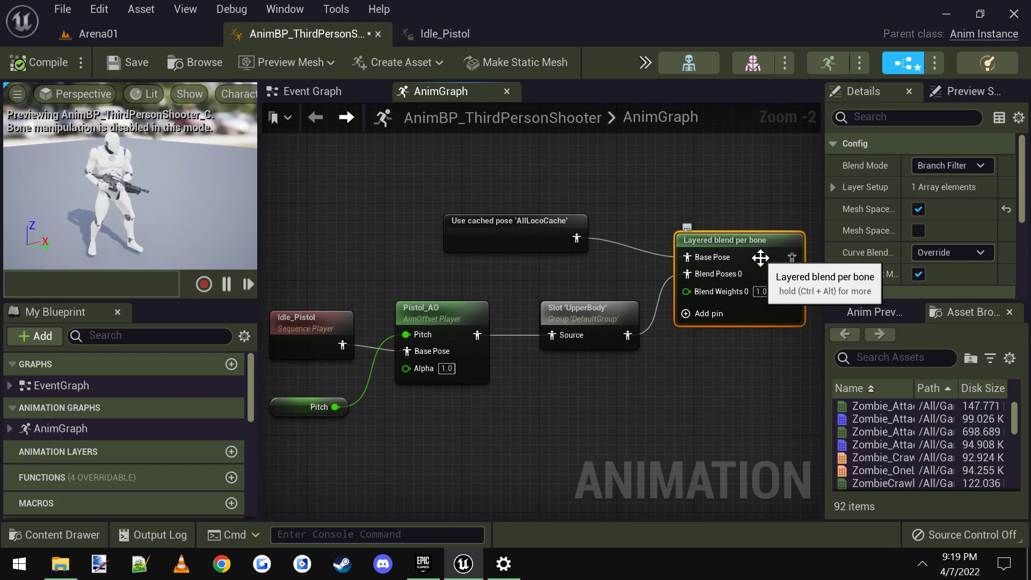
# Inspect the Layer Setup branch filter's bone name and blend depth on the Layered blend per bone node fed by AimOffset_Ironsights
pyautogui.moveTo(757, 235); pyautogui.dragTo(706, 350, button='right')
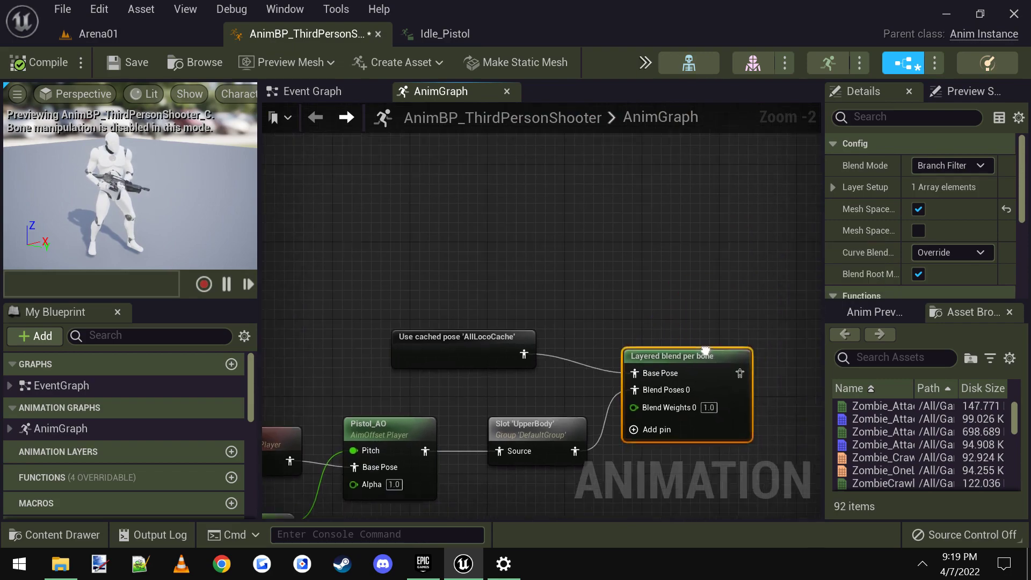
pyautogui.scroll(-3, 707, 349)
pyautogui.moveTo(684, 252); pyautogui.dragTo(670, 468, button='right')
pyautogui.scroll(2, 336, 243)
pyautogui.moveTo(336, 243); pyautogui.dragTo(430, 308, button='right')
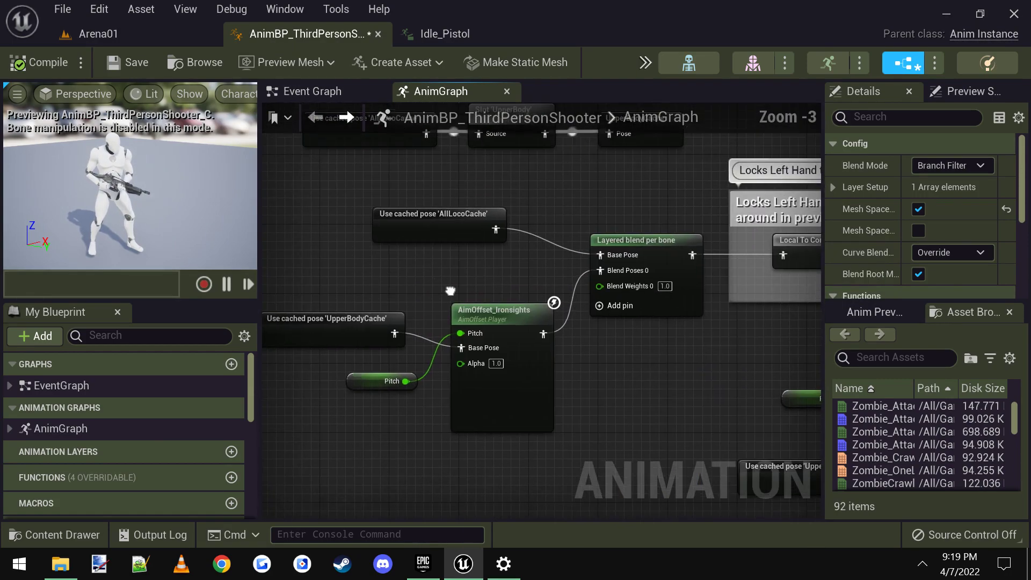
pyautogui.click(648, 250)
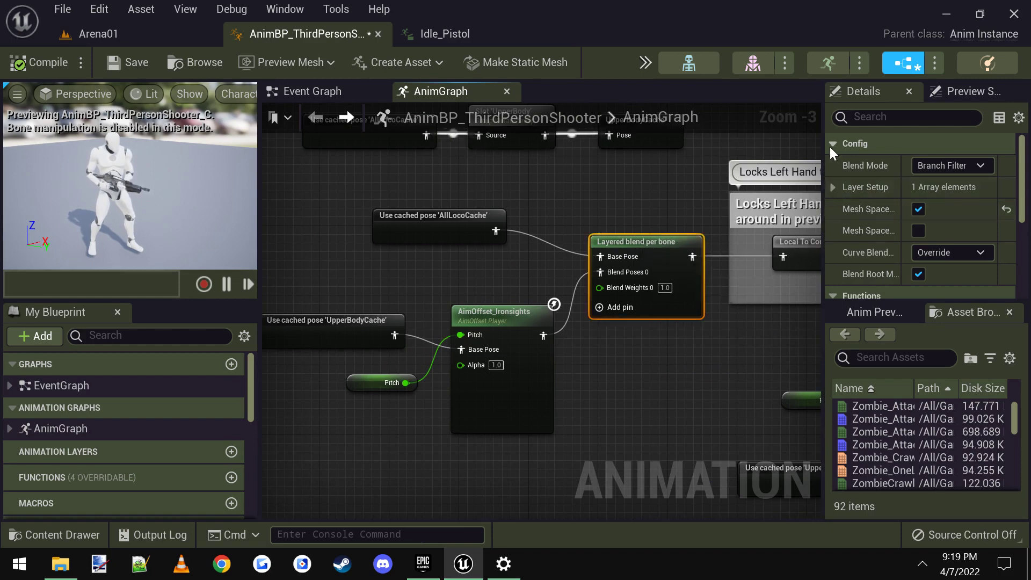
pyautogui.click(832, 188)
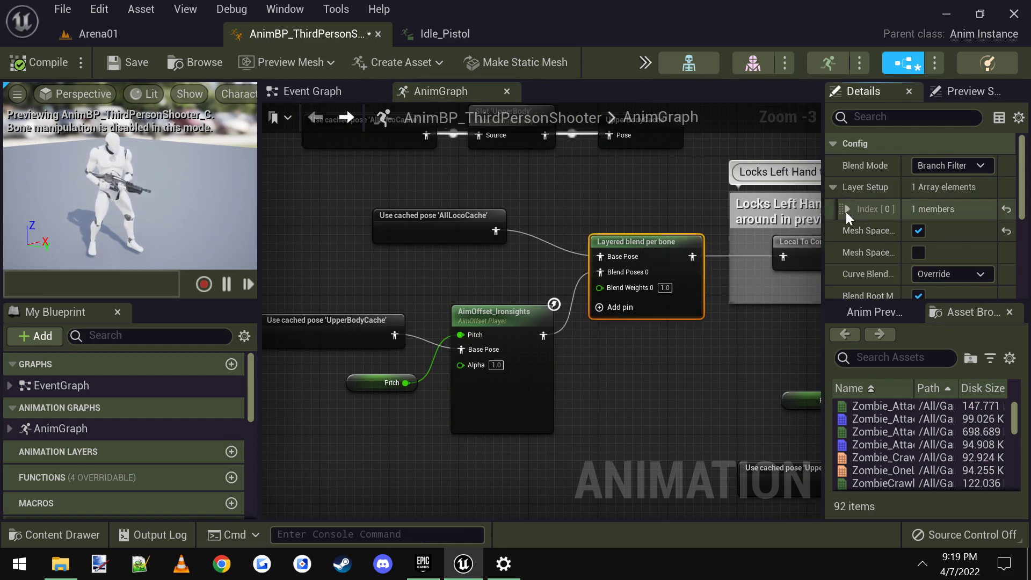
pyautogui.click(847, 210)
pyautogui.click(858, 232)
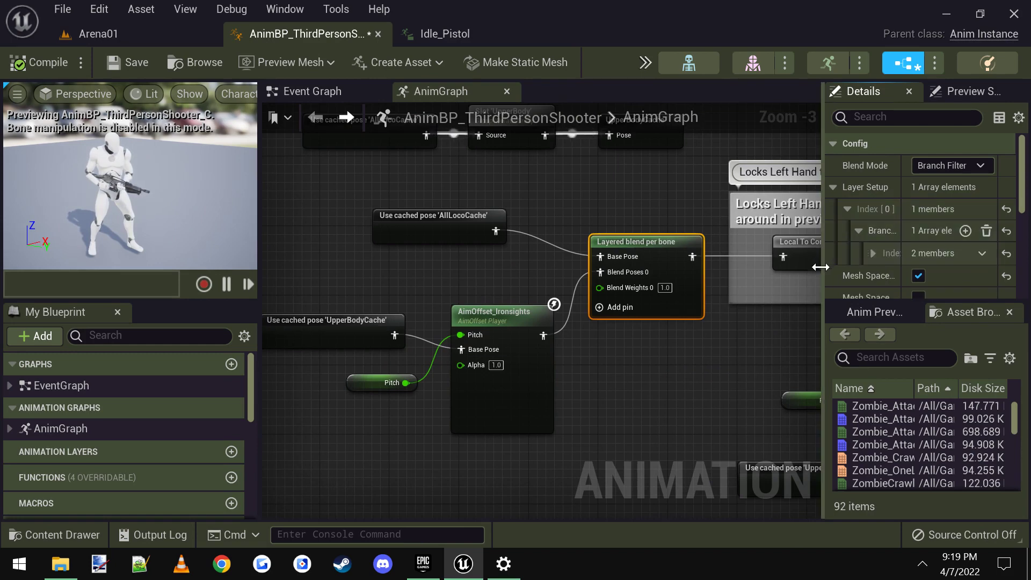
pyautogui.moveTo(826, 260); pyautogui.dragTo(735, 260)
pyautogui.click(781, 254)
pyautogui.scroll(-3, 801, 261)
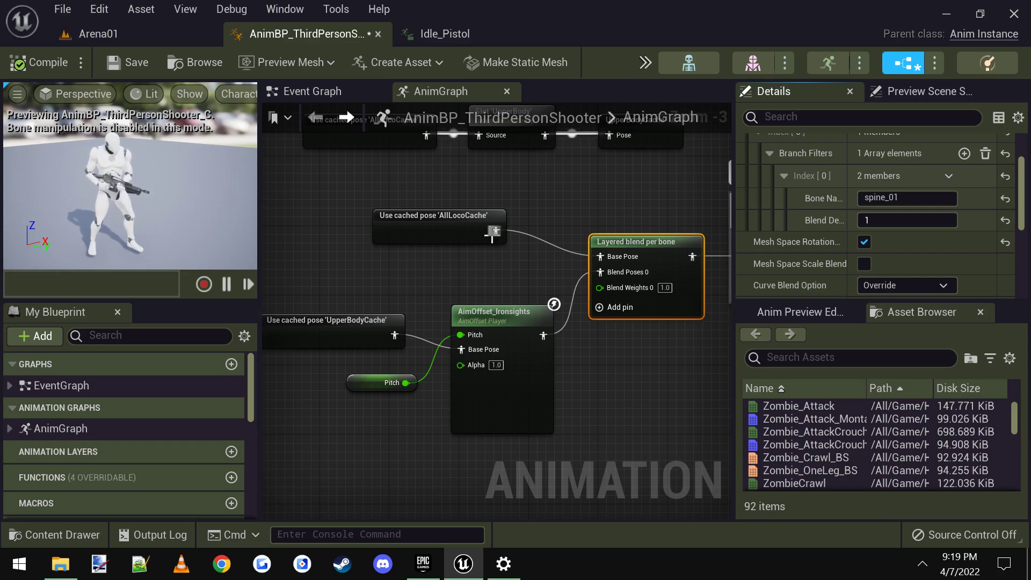
pyautogui.scroll(-1, 495, 235)
# Examine the detached pistol chain, checking its Layered blend per bone settings and the 'AllLocoCache' cached pose feeding Base Pose
pyautogui.click(608, 380)
pyautogui.moveTo(608, 379); pyautogui.dragTo(427, 281, button='right')
pyautogui.scroll(-3, 426, 281)
pyautogui.moveTo(449, 358); pyautogui.dragTo(442, 306, button='right')
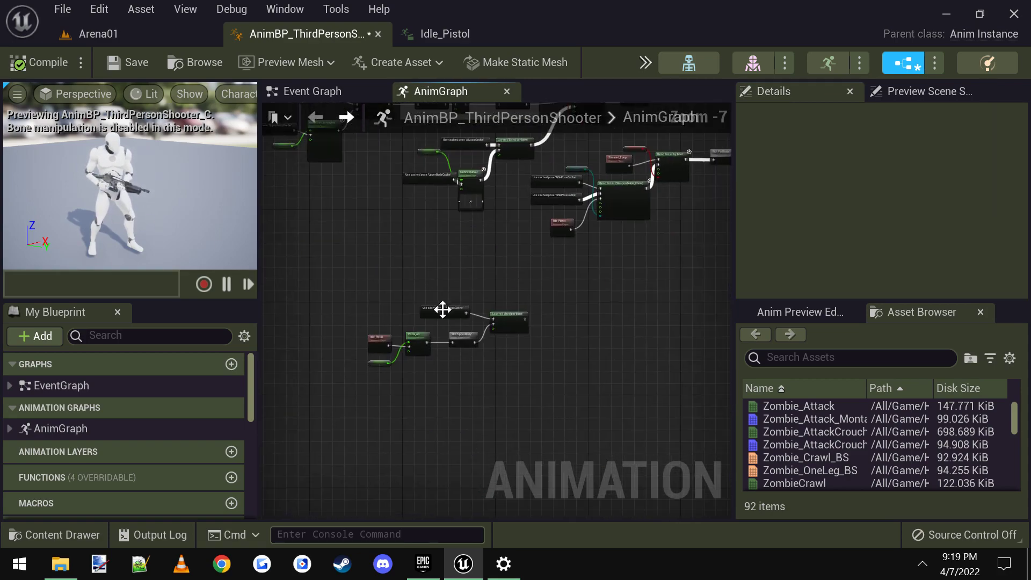
pyautogui.scroll(4, 442, 306)
pyautogui.click(652, 344)
pyautogui.moveTo(532, 345); pyautogui.dragTo(504, 286, button='right')
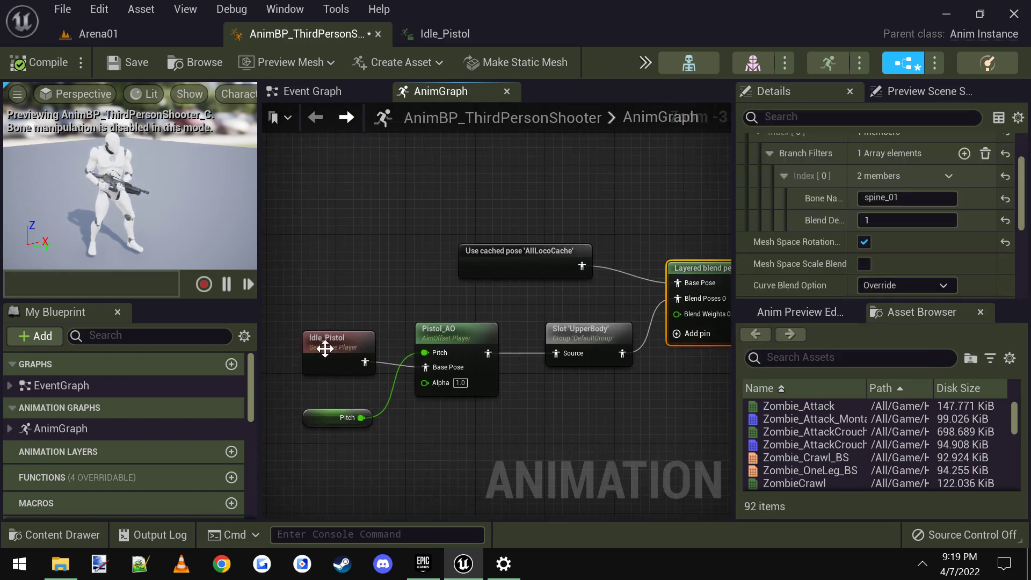
pyautogui.moveTo(356, 336); pyautogui.dragTo(347, 387, button='right')
pyautogui.click(553, 309)
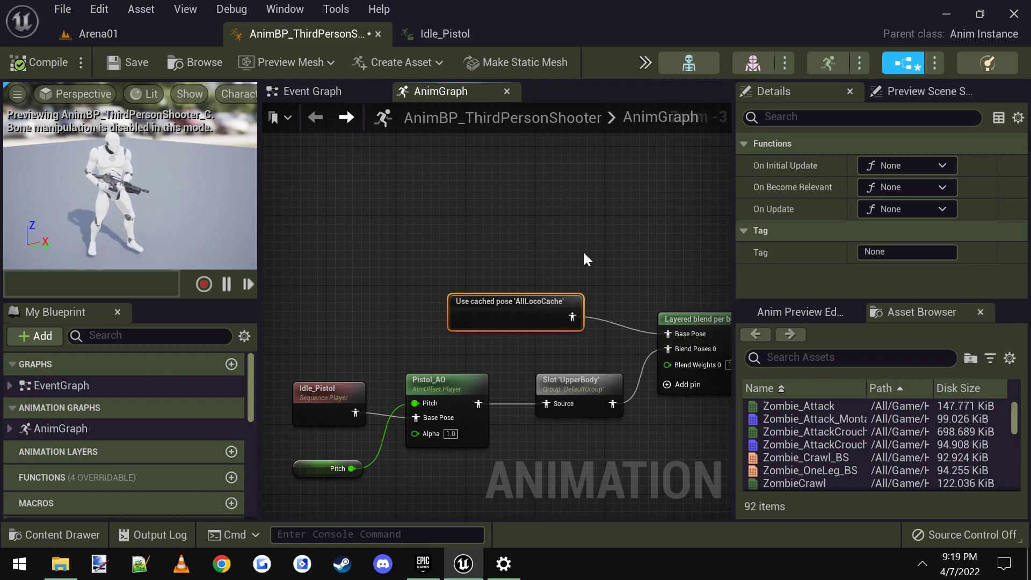
# Trace the 'AllLocoCache' cached pose to its source node and review the neighbouring Jump, Locamotion and UpperBody chains
pyautogui.moveTo(584, 250); pyautogui.dragTo(557, 271, button='right')
pyautogui.scroll(-4, 525, 313)
pyautogui.scroll(5, 408, 282)
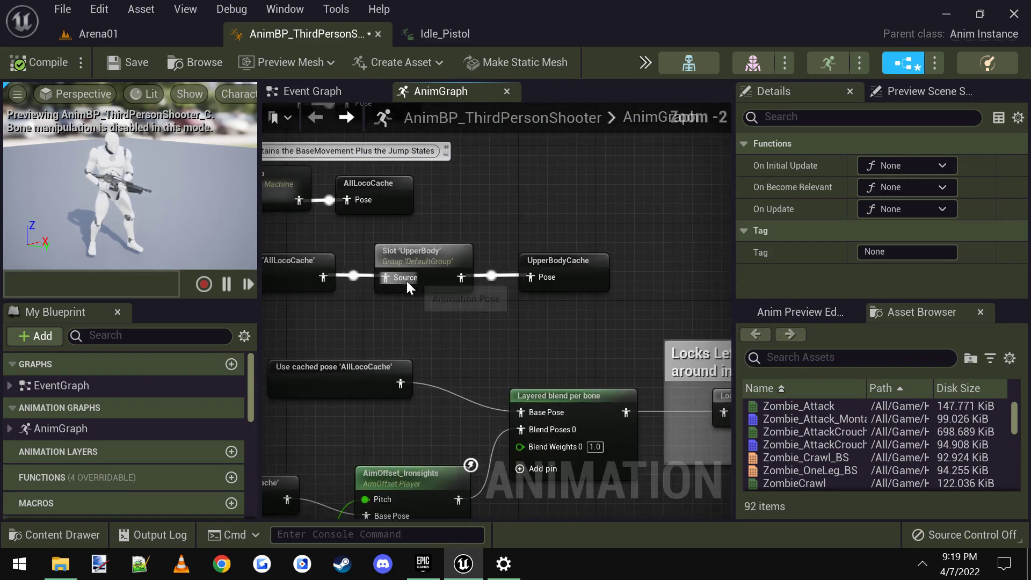
pyautogui.moveTo(398, 232); pyautogui.dragTo(479, 279, button='right')
pyautogui.click(454, 232)
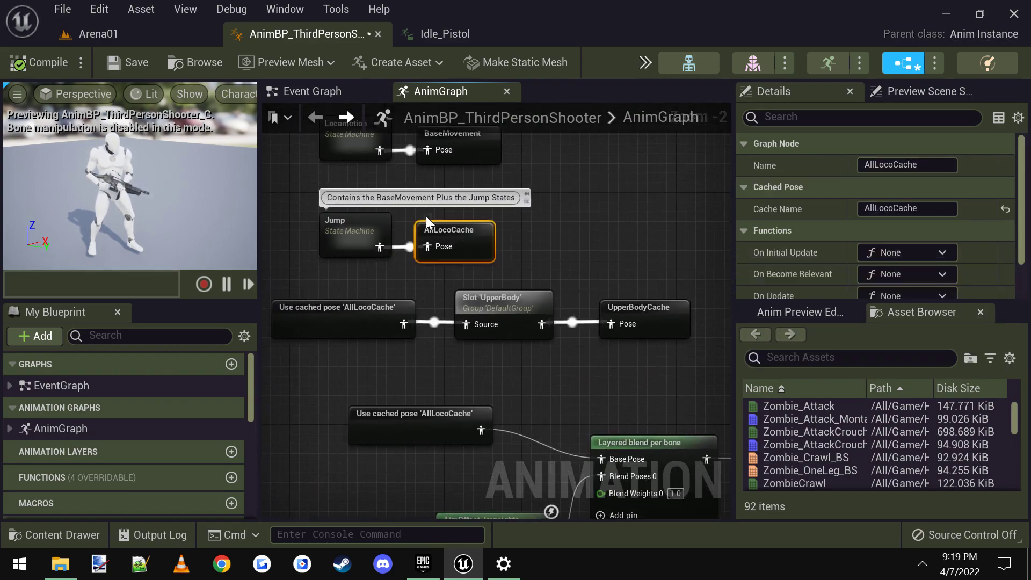
pyautogui.moveTo(570, 152); pyautogui.dragTo(582, 316, button='right')
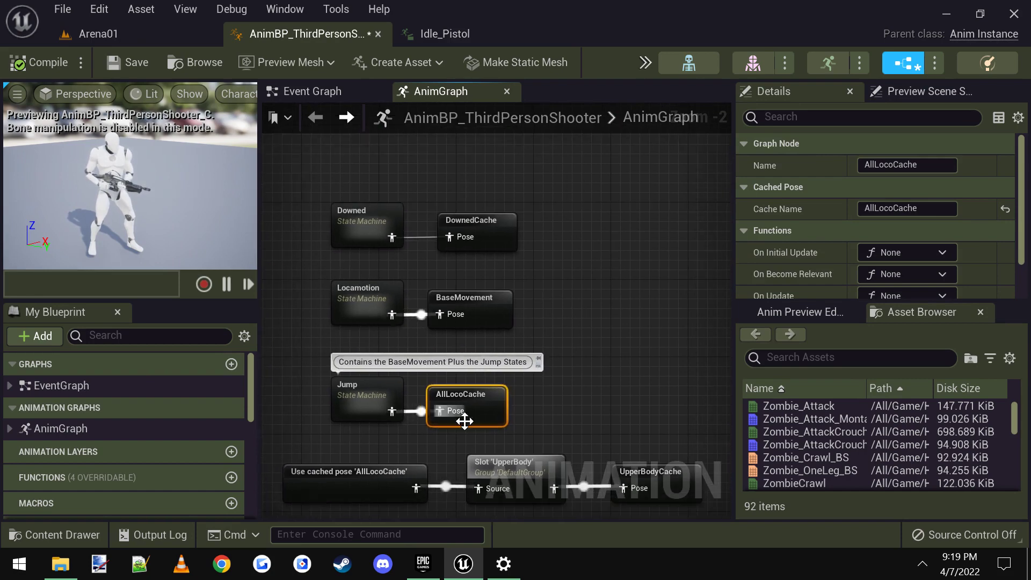
pyautogui.moveTo(520, 422); pyautogui.dragTo(484, 305, button='right')
pyautogui.moveTo(596, 419); pyautogui.dragTo(501, 252, button='right')
pyautogui.scroll(-2, 500, 252)
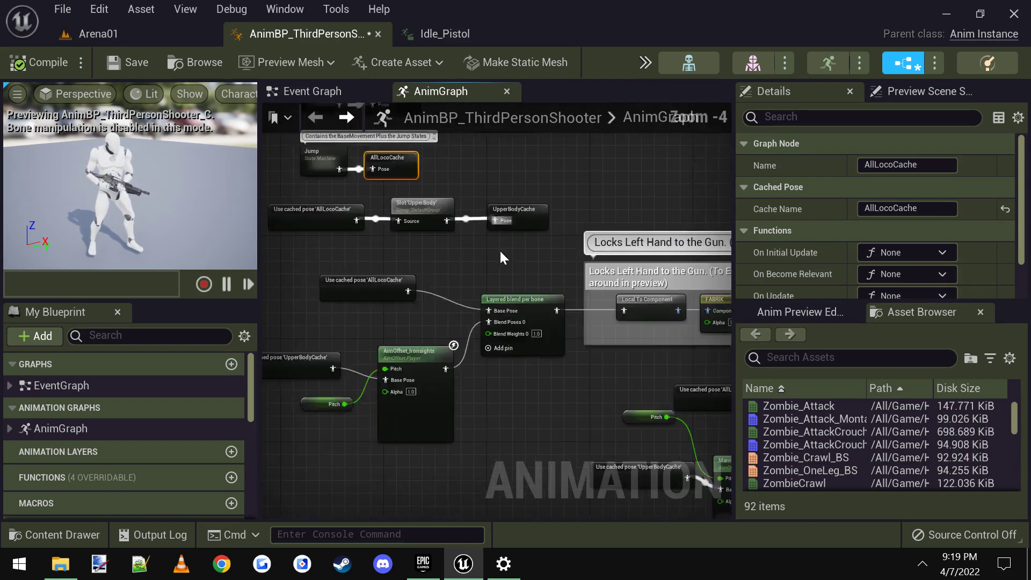
# Review the complete detached pistol chain, from Idle_Pistol and Pistol_AO to Layered blend per bone, below the weapon pose blend
pyautogui.scroll(-1, 500, 252)
pyautogui.moveTo(348, 398); pyautogui.dragTo(340, 218, button='right')
pyautogui.scroll(1, 460, 372)
pyautogui.scroll(3, 492, 334)
pyautogui.moveTo(452, 377); pyautogui.dragTo(567, 279, button='right')
pyautogui.scroll(-3, 493, 334)
pyautogui.moveTo(313, 287); pyautogui.dragTo(661, 463)
pyautogui.moveTo(641, 317); pyautogui.dragTo(621, 278, button='right')
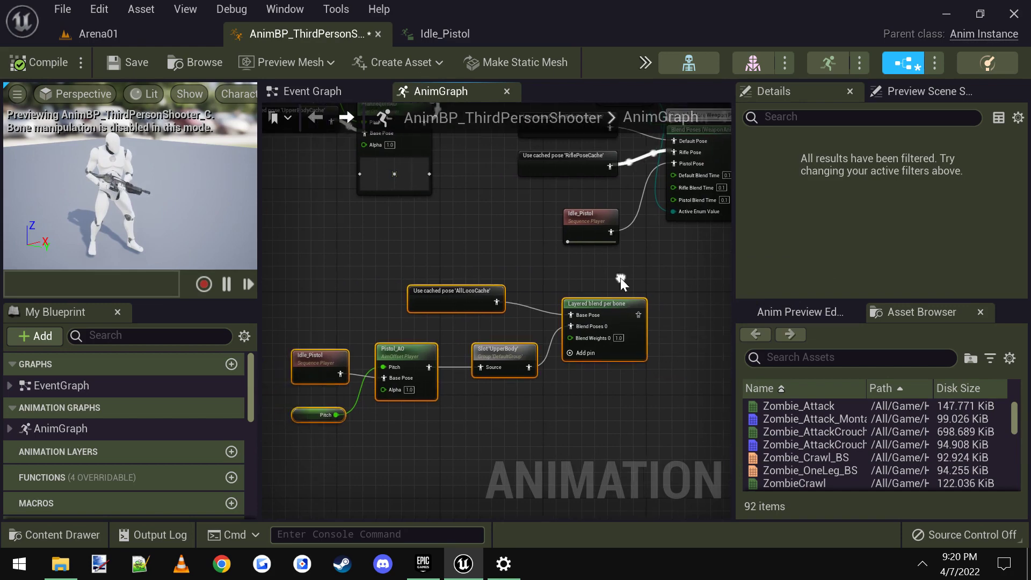
pyautogui.click(619, 281)
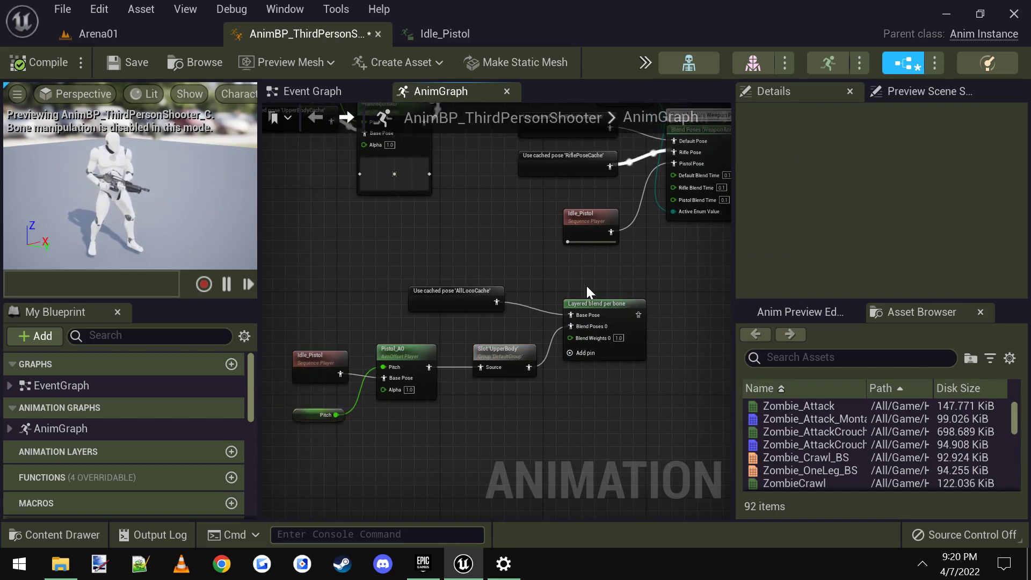
pyautogui.moveTo(641, 277); pyautogui.dragTo(621, 300, button='right')
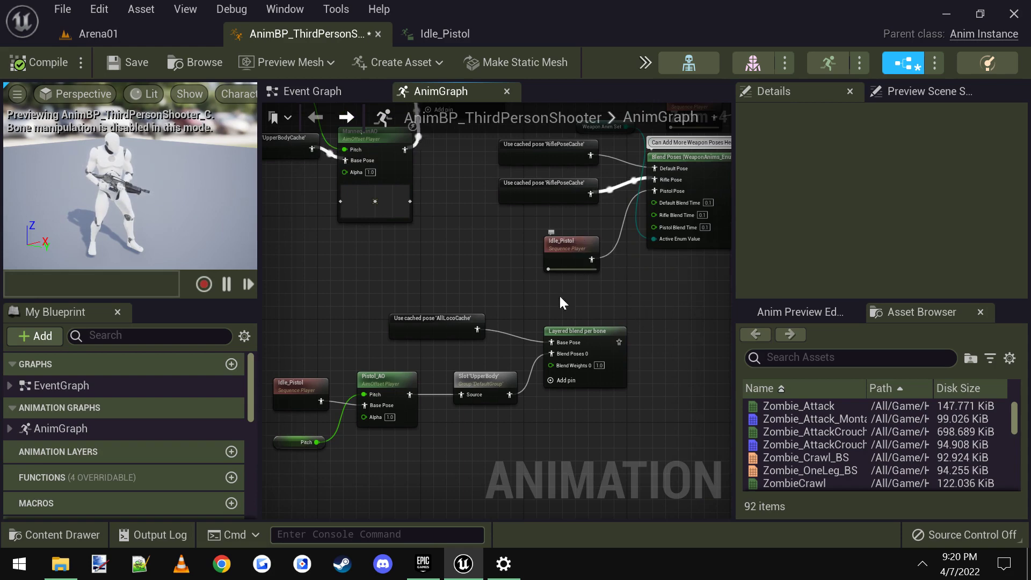
# Return to Arena01 and inspect the Idle_Pistol CENTER, DOWN and UP sequences and Pistol_AO in the Animations folder
pyautogui.click(124, 38)
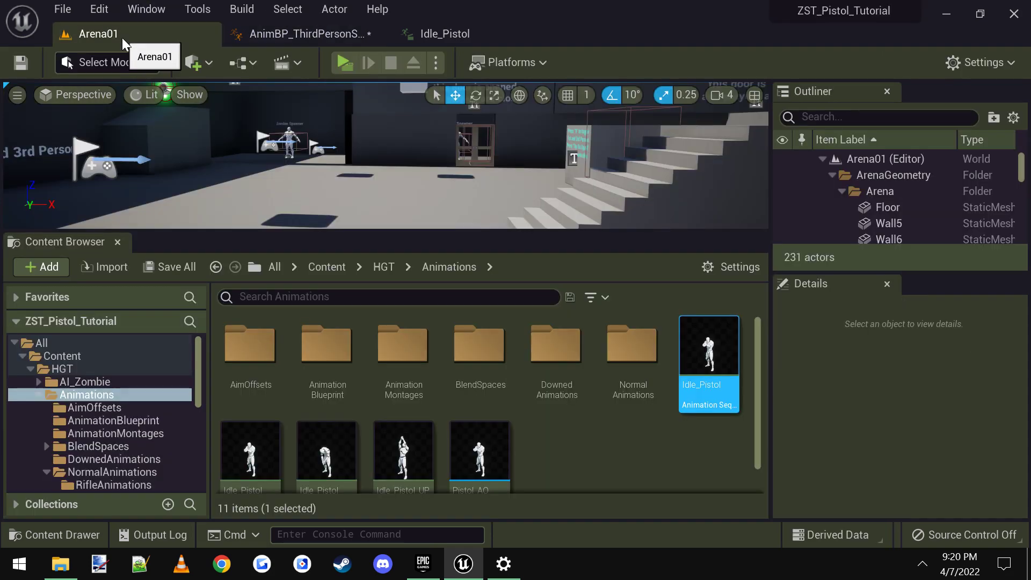
pyautogui.scroll(-1, 593, 435)
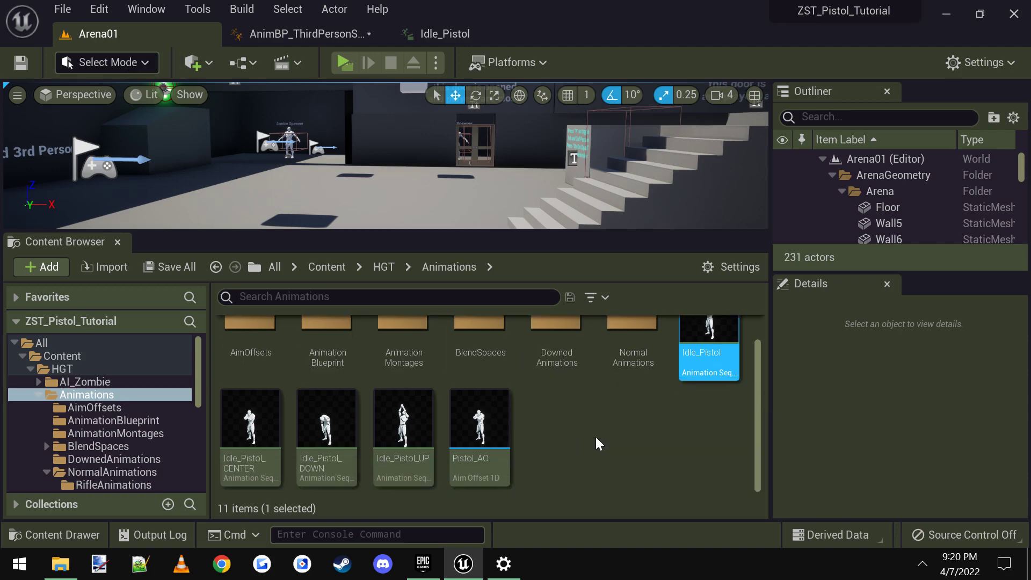
pyautogui.scroll(1, 671, 424)
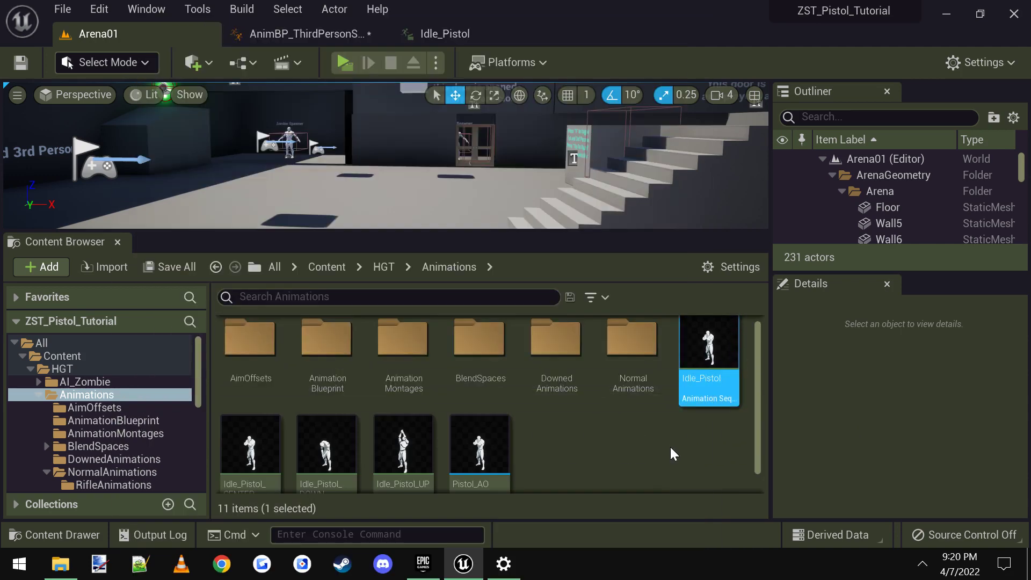
pyautogui.scroll(-1, 610, 445)
pyautogui.scroll(-1, 610, 446)
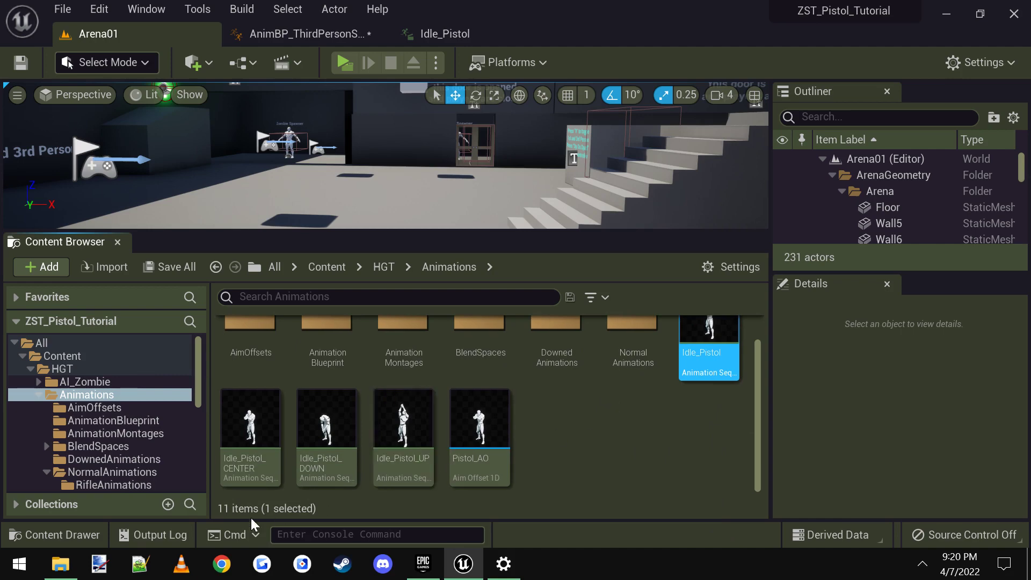
pyautogui.moveTo(246, 465)
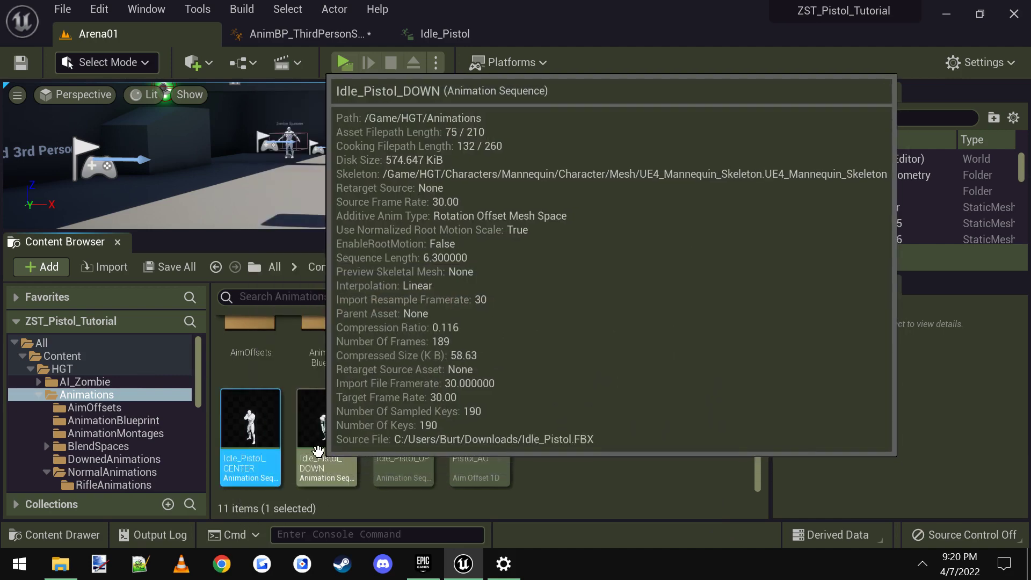
pyautogui.click(413, 421)
pyautogui.moveTo(413, 421)
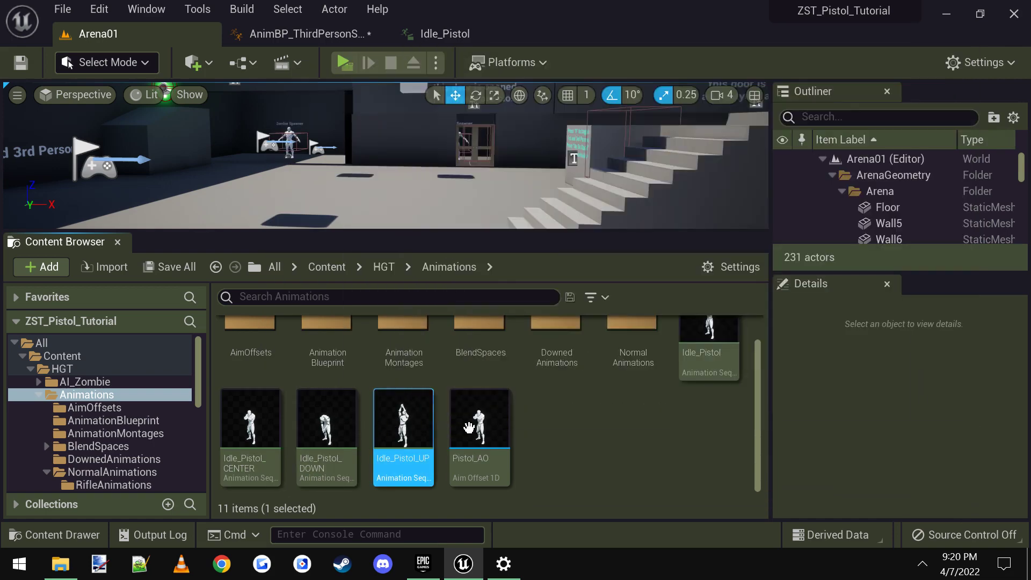
pyautogui.click(588, 443)
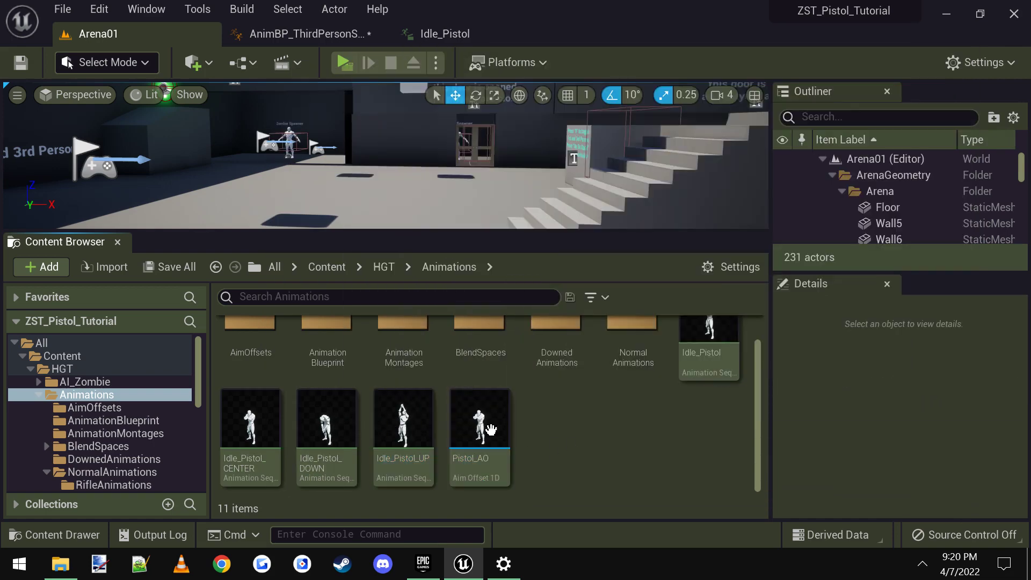
# Create a folder named NewPistol inside the Animations folder
pyautogui.rightClick(617, 467)
pyautogui.moveTo(708, 322)
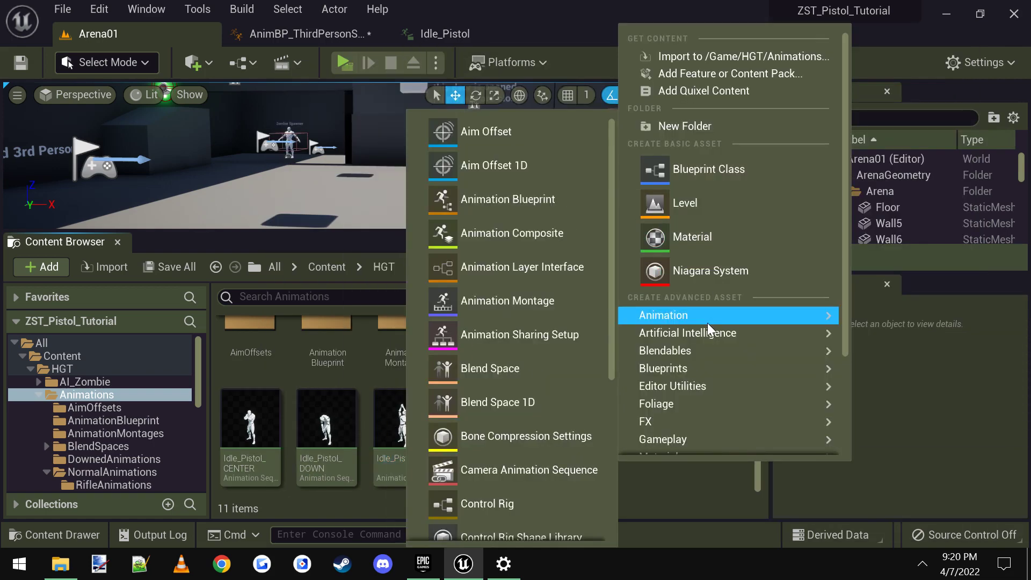
pyautogui.click(684, 127)
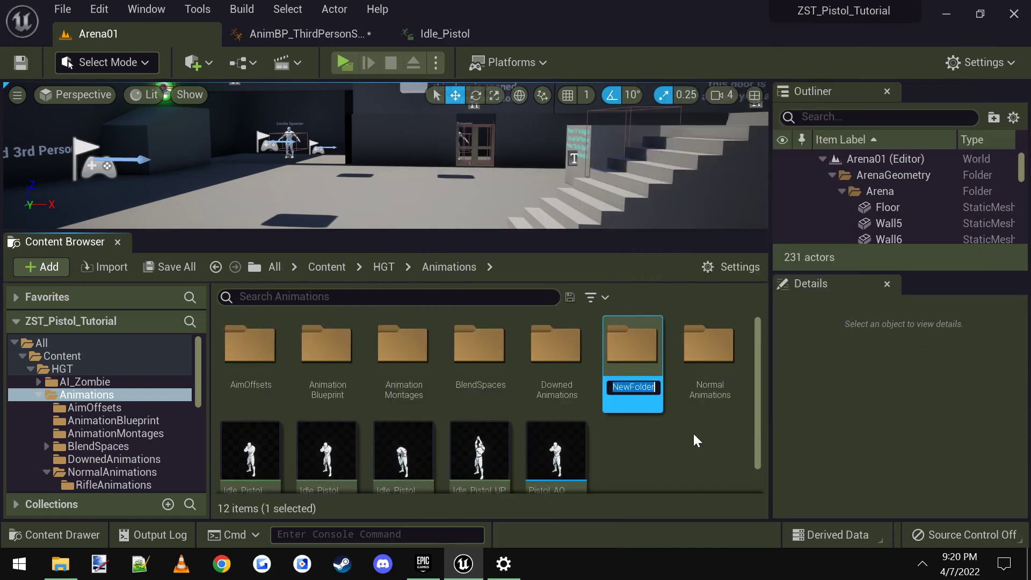
pyautogui.write('NewPistol')
pyautogui.press('Return')
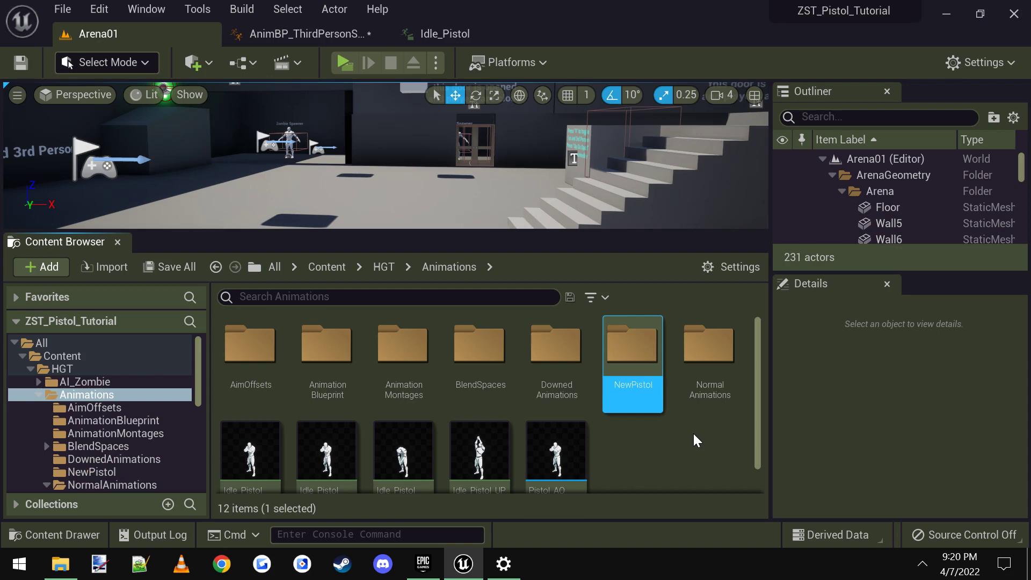
# Copy the Idle_Pistol animation sequence into the NewPistol folder and open that folder
pyautogui.scroll(-1, 637, 459)
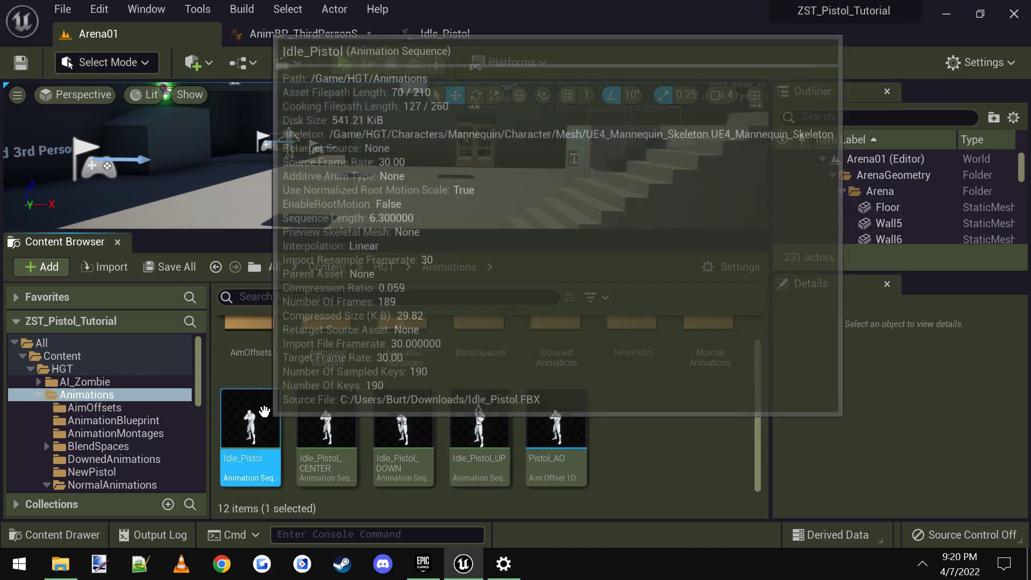
pyautogui.moveTo(249, 422); pyautogui.dragTo(631, 335)
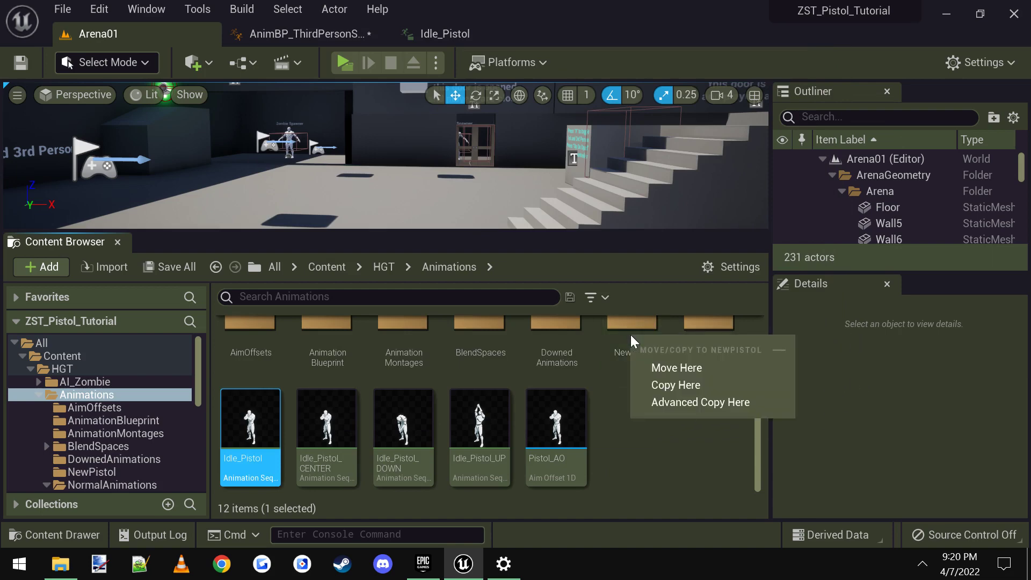
pyautogui.click(679, 387)
pyautogui.doubleClick(633, 341)
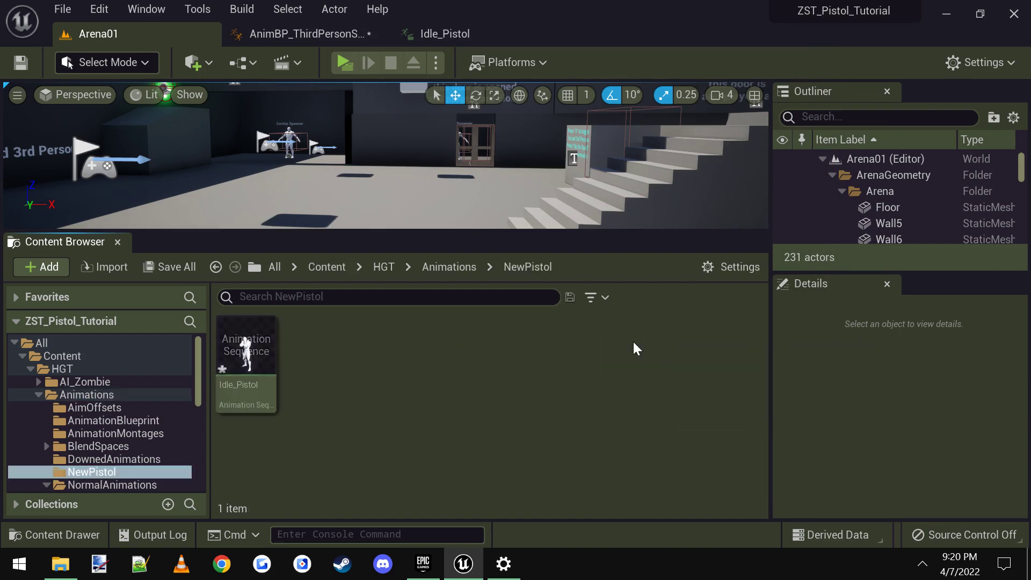
# Rename the copied Idle_Pistol sequence as Tutorial_Idle_Pistol
pyautogui.click(267, 402)
pyautogui.click(240, 385)
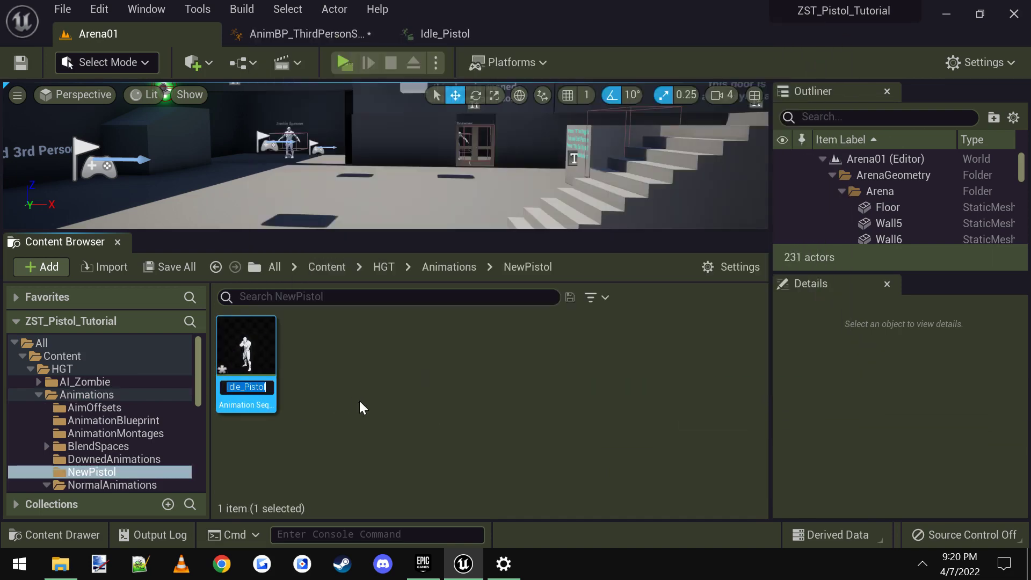
pyautogui.press('Home')
pyautogui.write('Tutorial_')
pyautogui.press('Return')
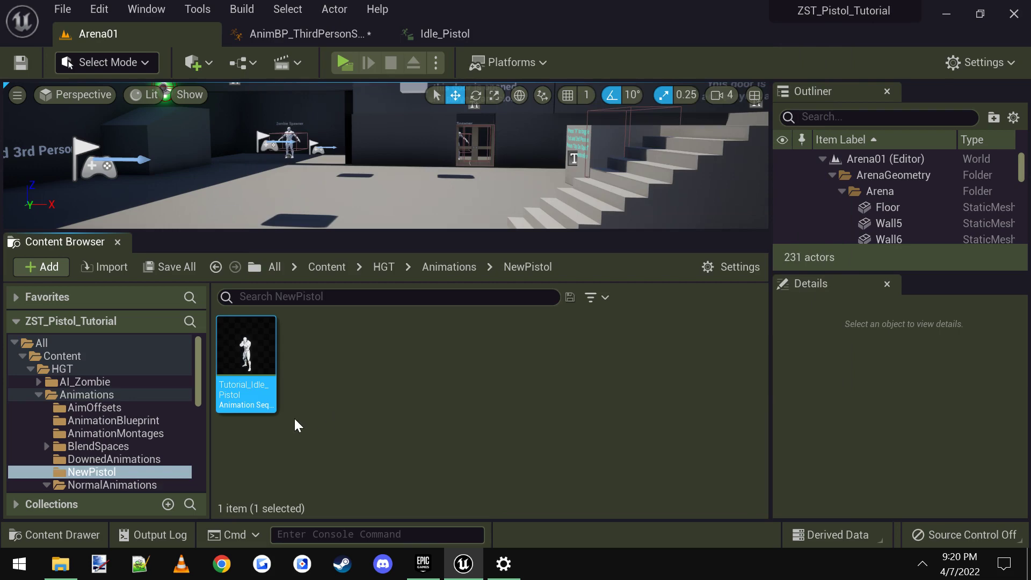
# Open Tutorial_Idle_Pistol to preview its animation and return to the Arena01 level
pyautogui.click(318, 420)
pyautogui.doubleClick(251, 354)
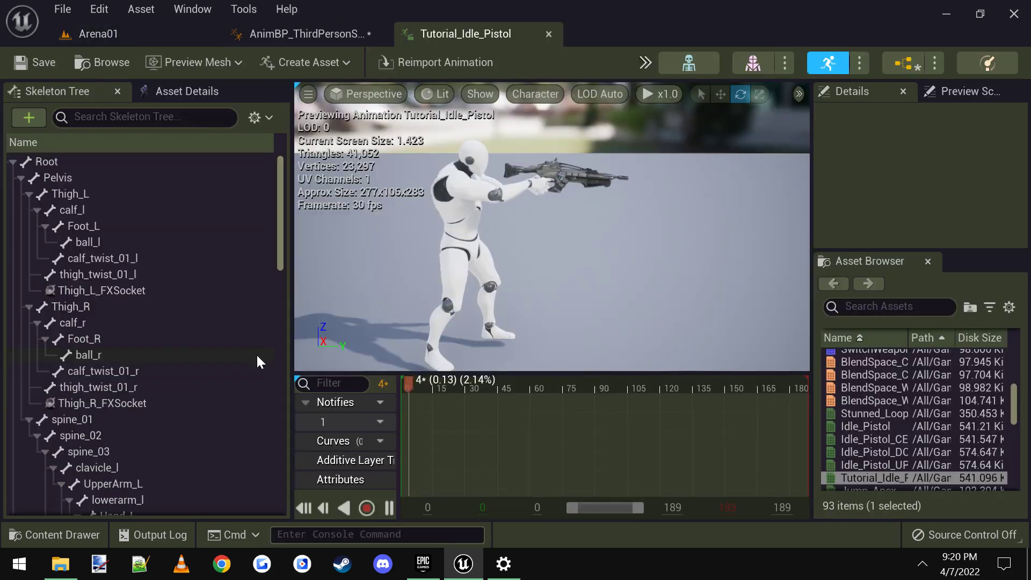
pyautogui.click(151, 40)
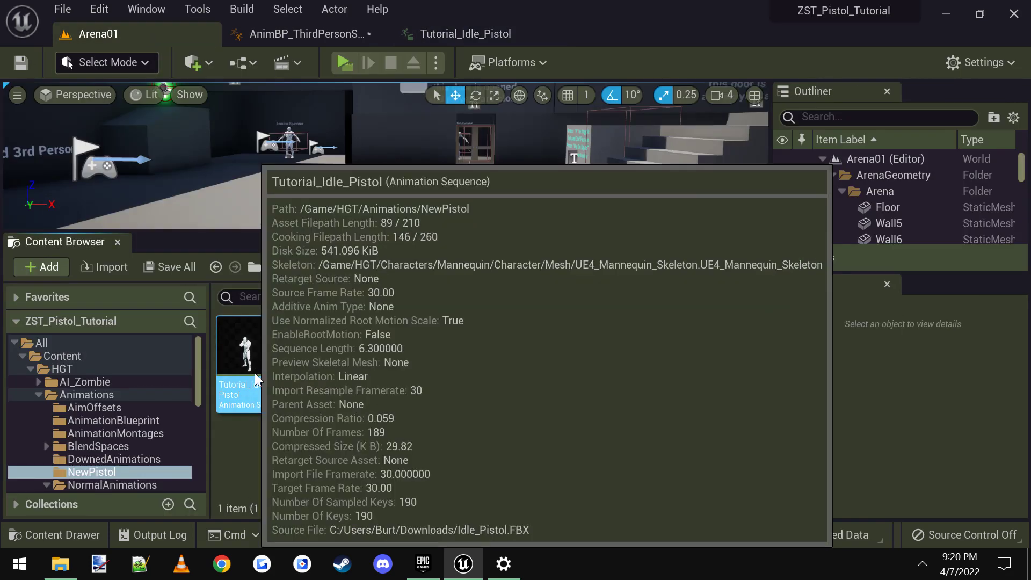
# Duplicate Tutorial_Idle_Pistol and name the copy Tutorial_Idle_Pistol_UP
pyautogui.rightClick(254, 373)
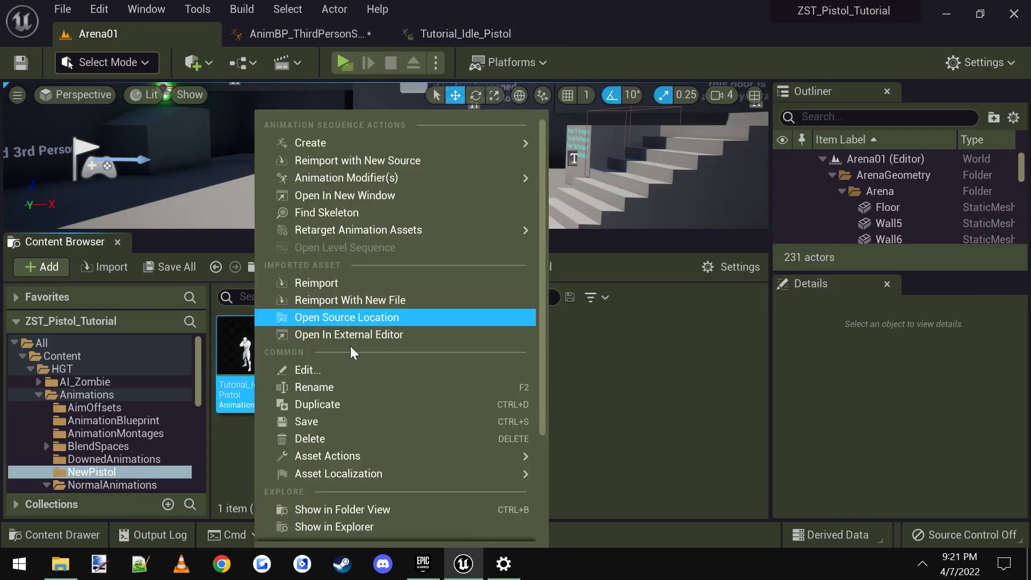
pyautogui.click(329, 406)
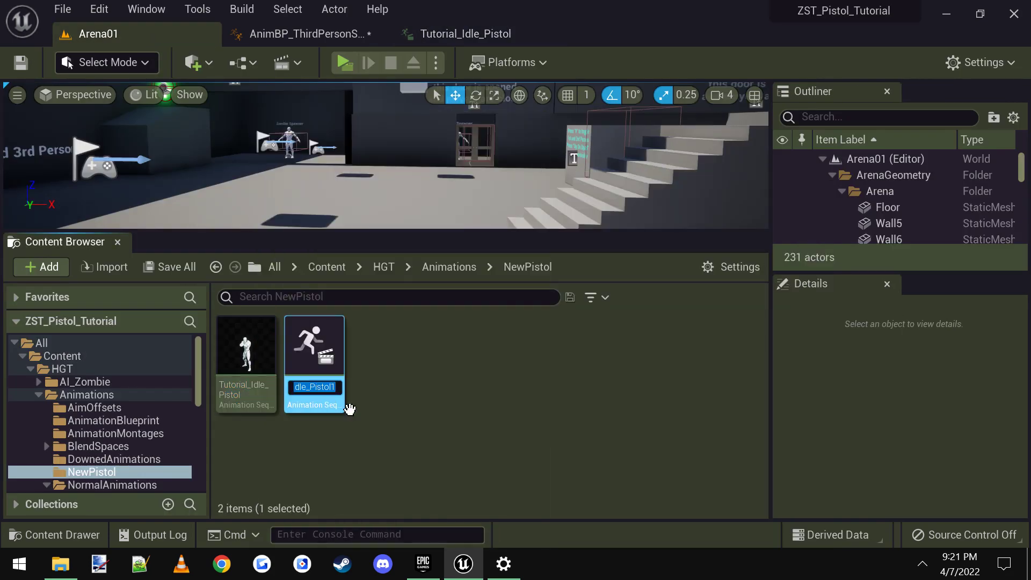
pyautogui.press('End')
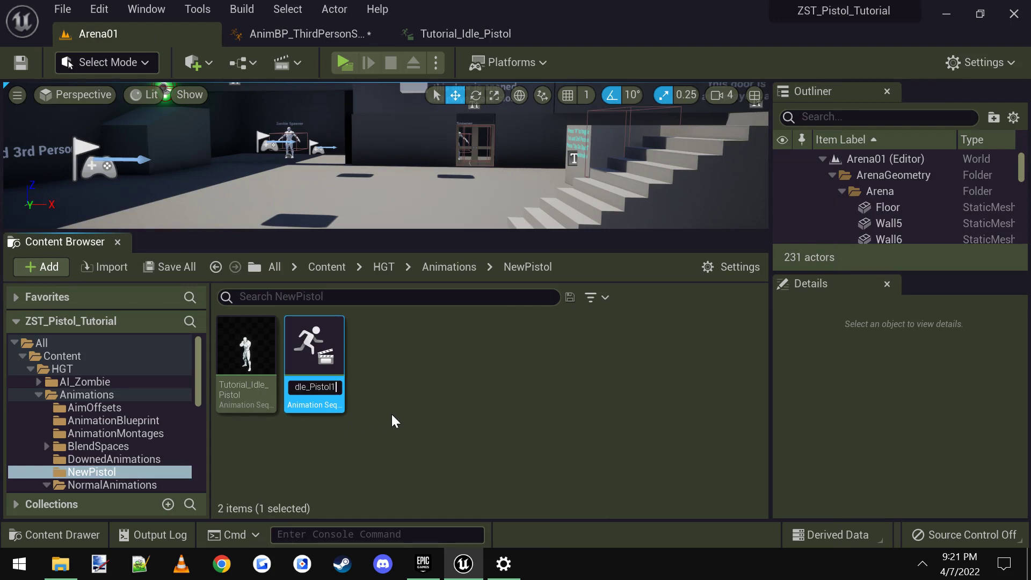
pyautogui.press('BackSpace')
pyautogui.write('U')
pyautogui.press('BackSpace')
pyautogui.write('_UP')
pyautogui.press('Return')
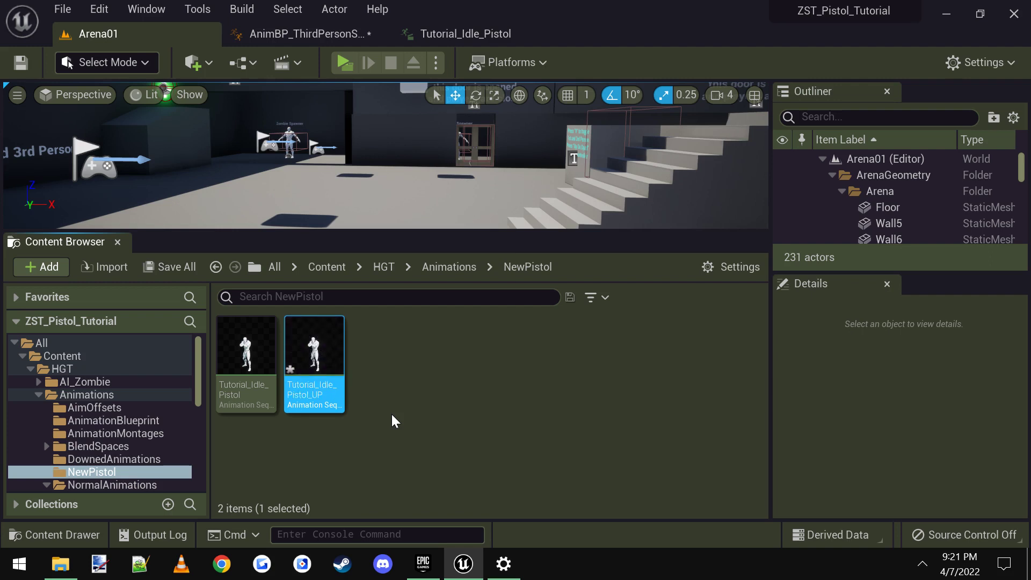
# Duplicate Tutorial_Idle_Pistol_UP and name the copy Tutorial_Idle_Pistol_DOWN
pyautogui.hotkey('ctrl', 'd')
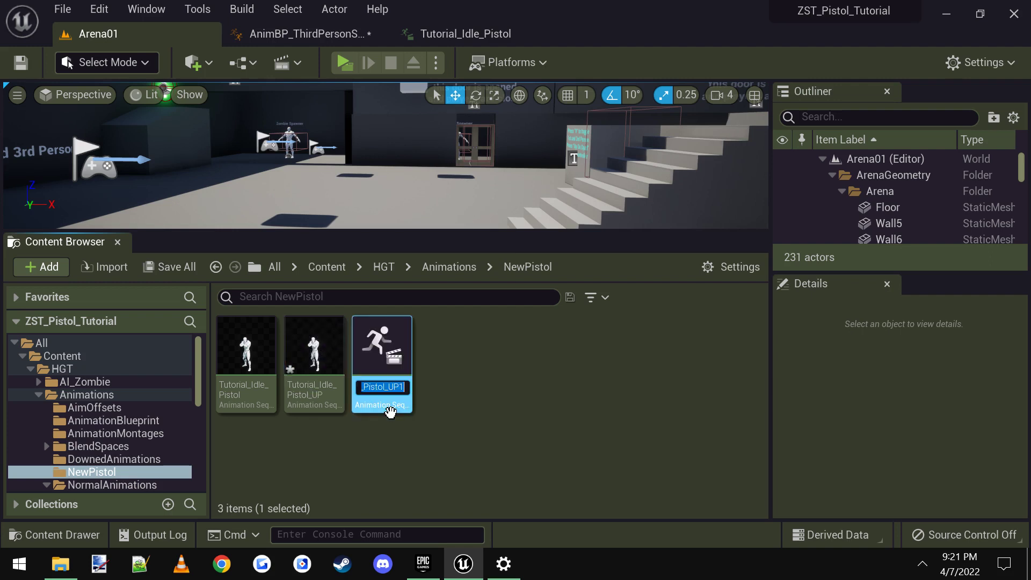
pyautogui.press('End')
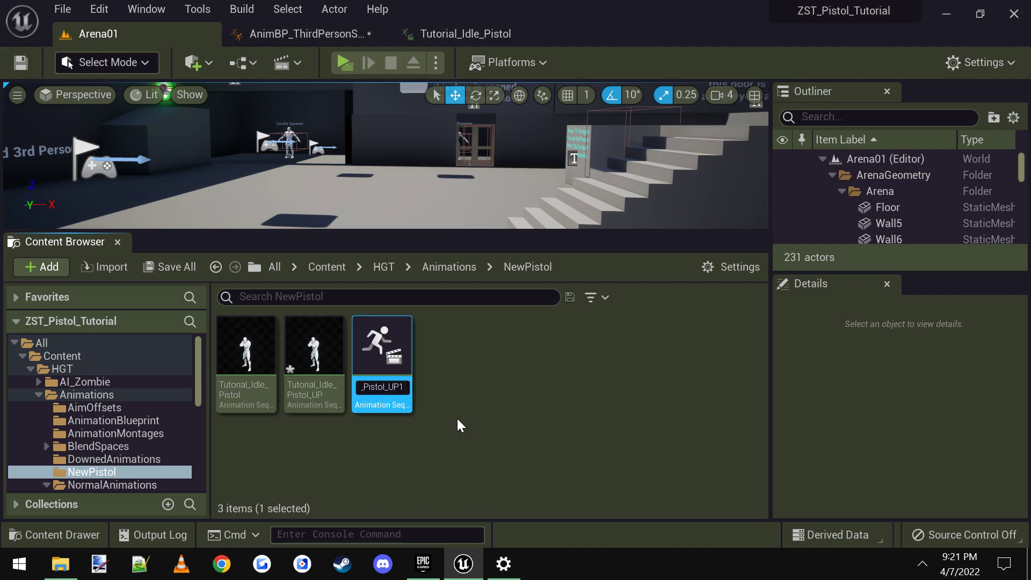
pyautogui.press('BackSpace')
pyautogui.press('BackSpace')
pyautogui.press('BackSpace')
pyautogui.write('DOWN')
pyautogui.press('Return')
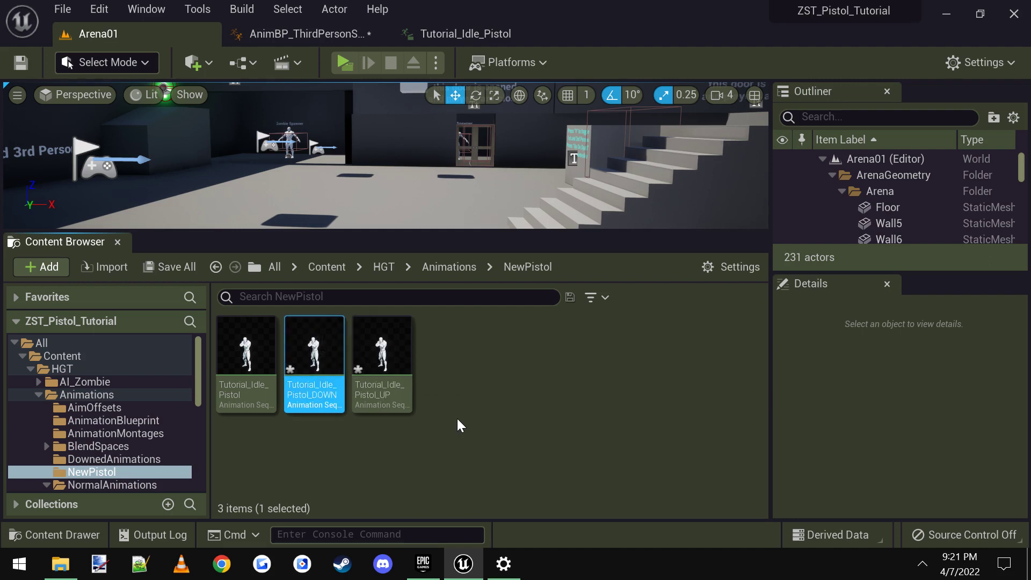
# Duplicate Tutorial_Idle_Pistol_DOWN and name the copy Tutorial_Idle_Pistol_CENTER
pyautogui.hotkey('ctrl', 'd')
pyautogui.press('End')
pyautogui.press('BackSpace')
pyautogui.press('BackSpace')
pyautogui.press('BackSpace')
pyautogui.press('BackSpace')
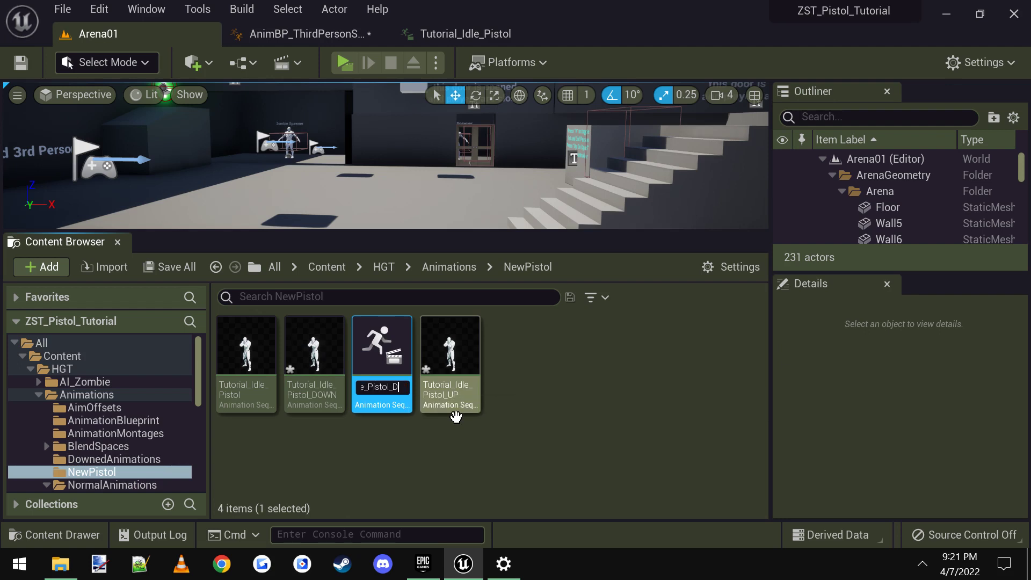
pyautogui.write('CENTER')
pyautogui.press('Return')
pyautogui.click(446, 462)
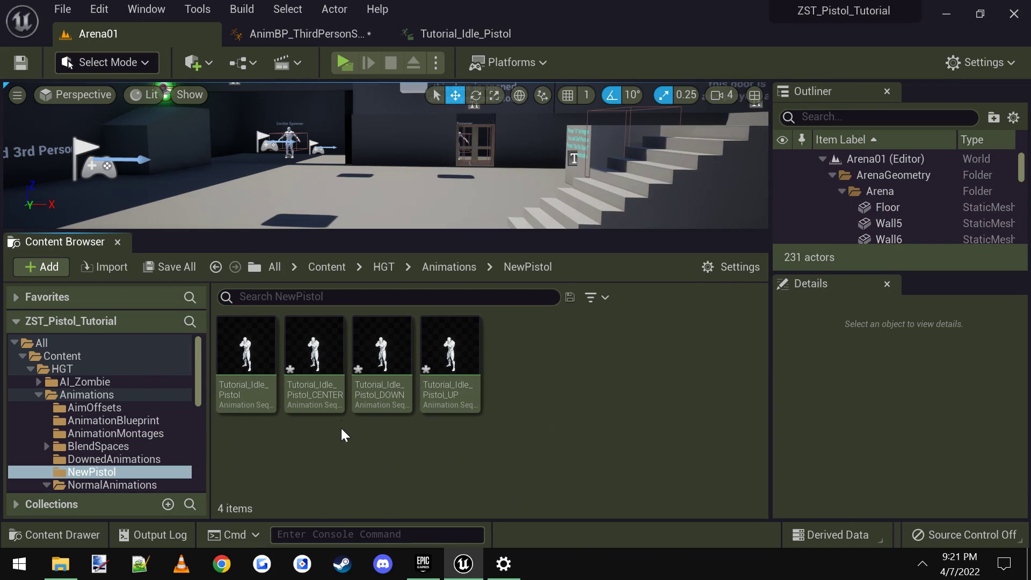
# Open Tutorial_Idle_Pistol_CENTER and set its additive anim type to Mesh Space with Selected animation frame as base pose type
pyautogui.doubleClick(315, 347)
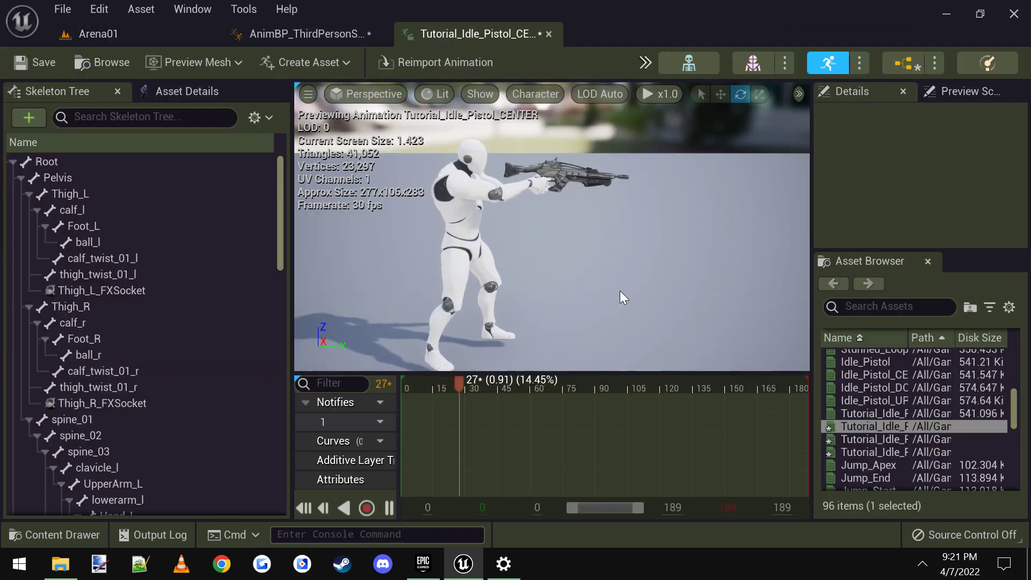
pyautogui.click(180, 93)
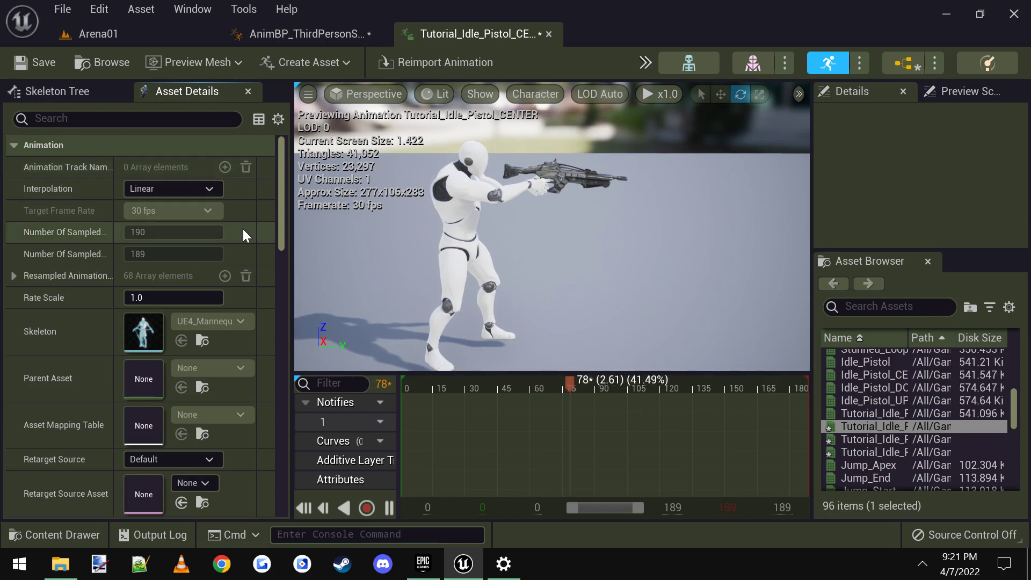
pyautogui.moveTo(278, 191); pyautogui.dragTo(260, 314)
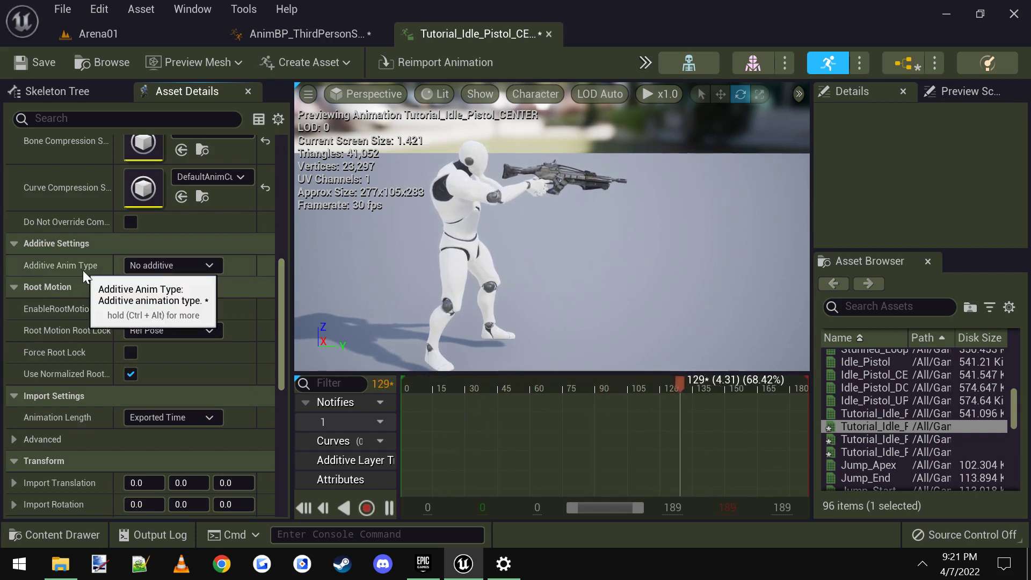
pyautogui.click(208, 266)
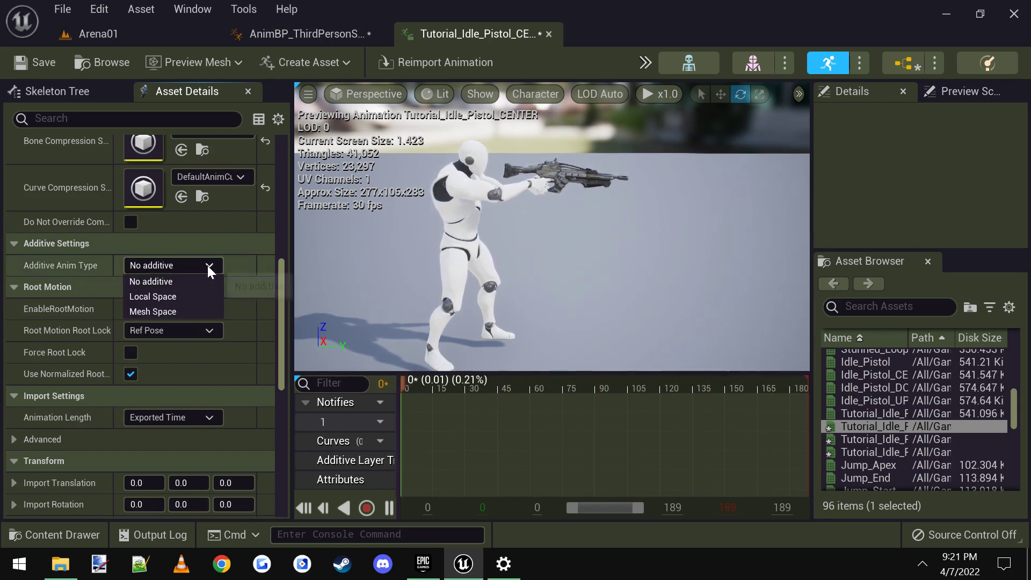
pyautogui.click(184, 311)
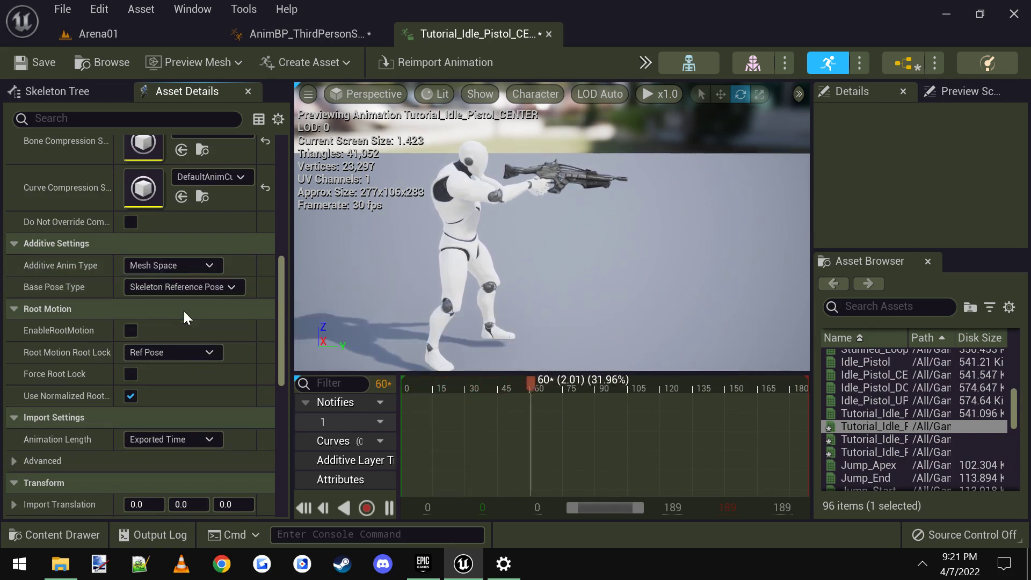
pyautogui.click(233, 288)
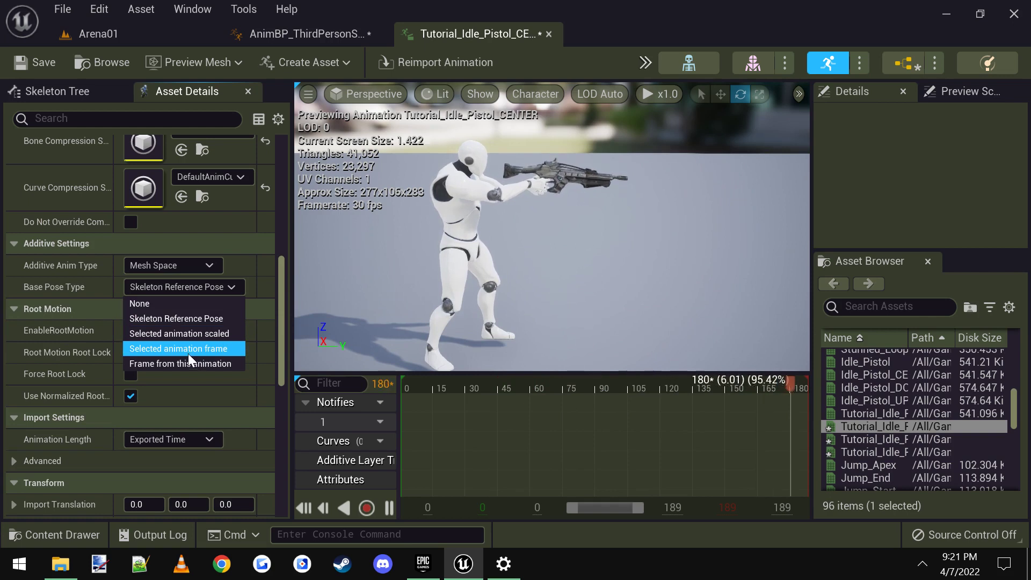
pyautogui.click(226, 350)
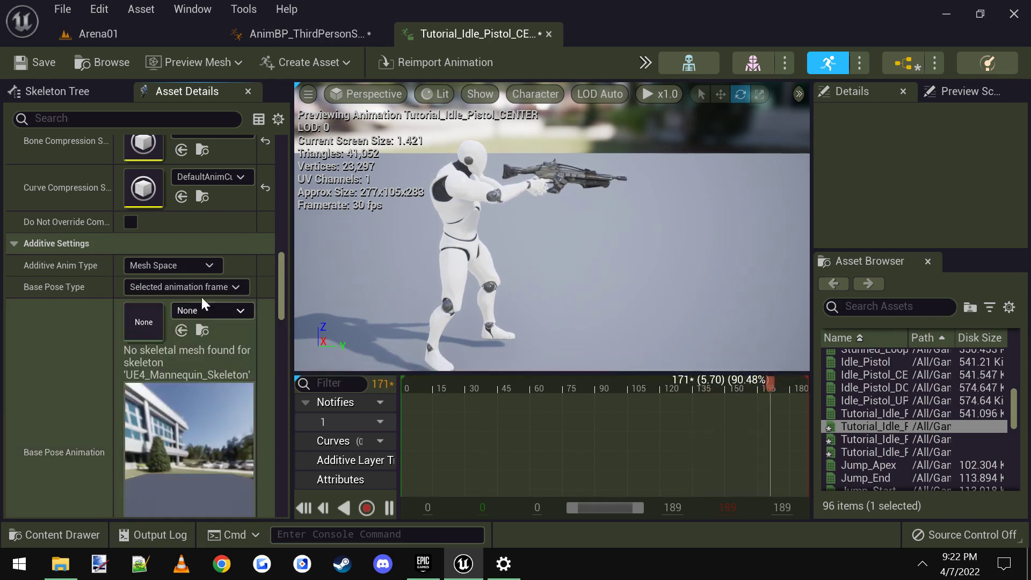
# Set the base pose animation of Tutorial_Idle_Pistol_CENTER to Tutorial_Idle_Pistol and save the sequence
pyautogui.scroll(-2, 144, 300)
pyautogui.scroll(-1, 137, 309)
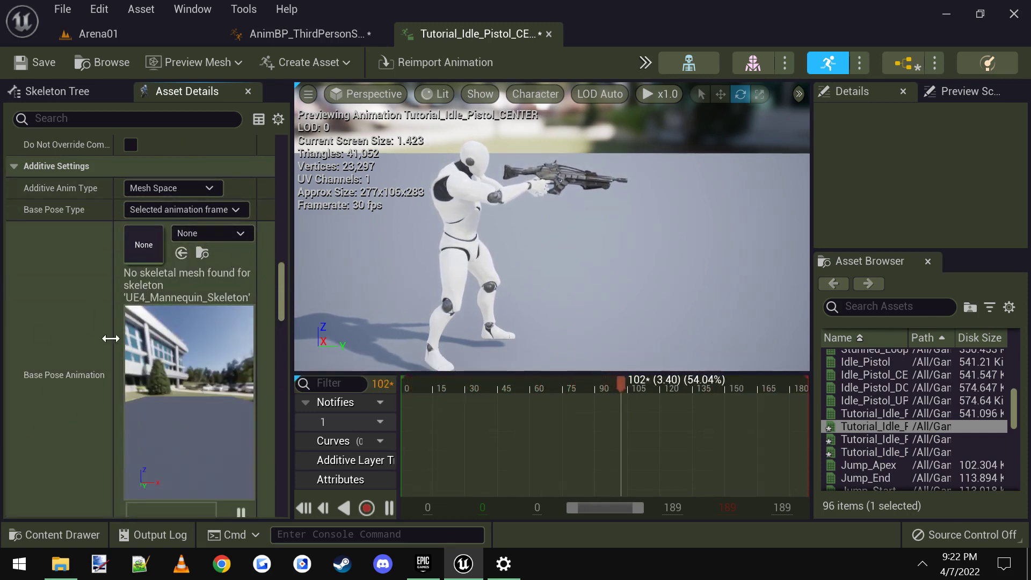
pyautogui.click(232, 235)
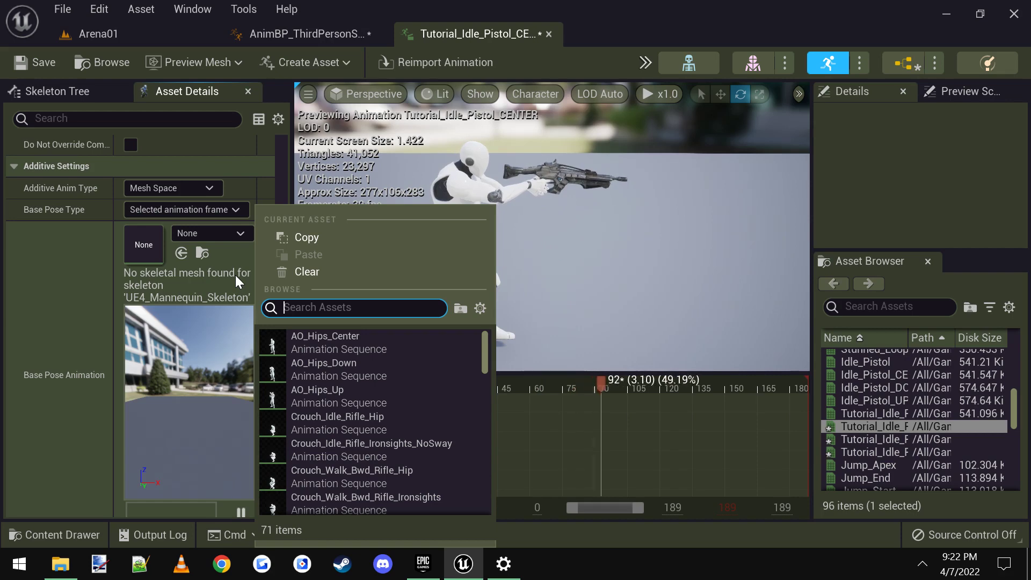
pyautogui.click(130, 36)
pyautogui.click(247, 371)
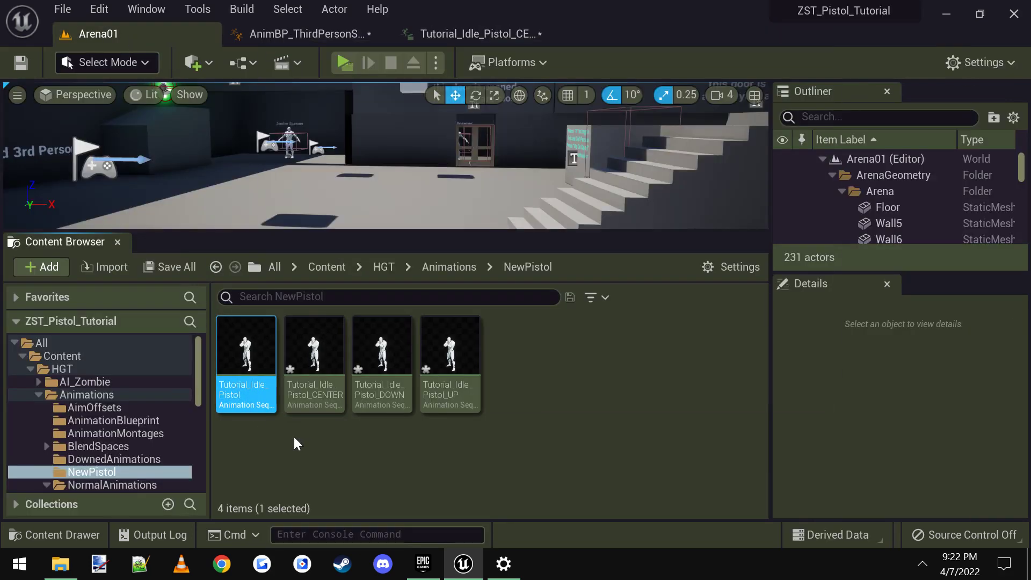
pyautogui.click(456, 32)
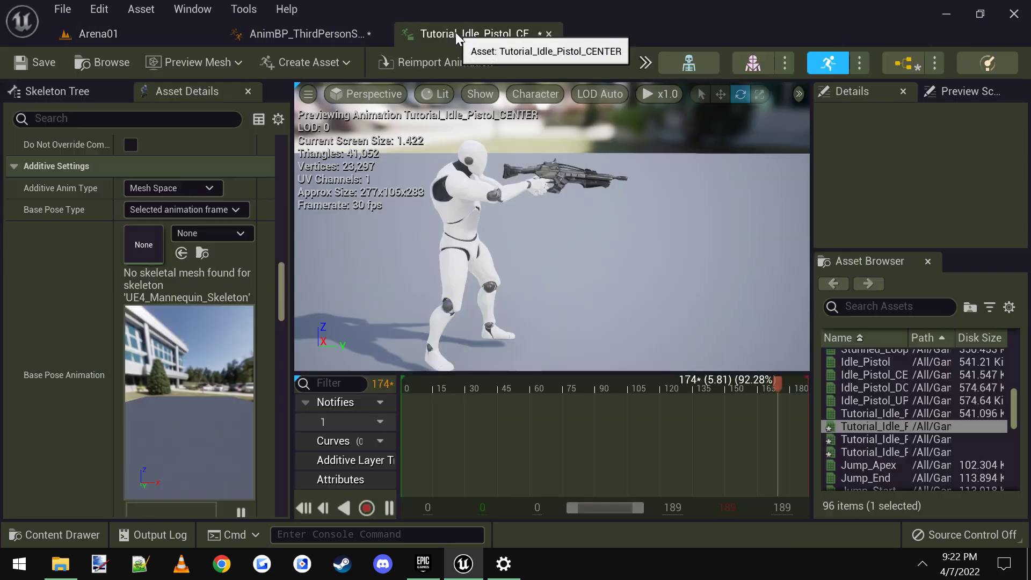
pyautogui.click(202, 237)
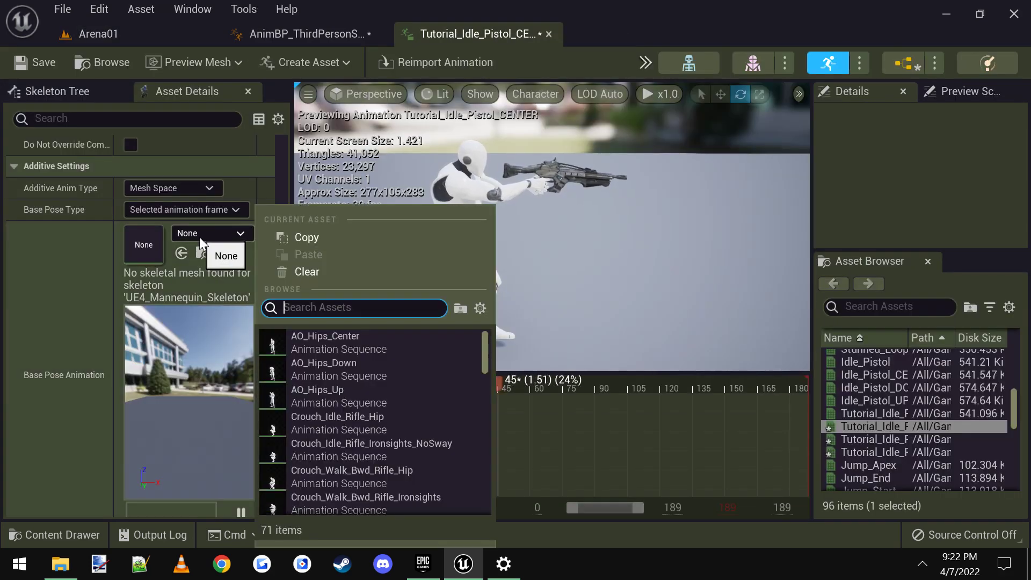
pyautogui.write('tutorial_idle')
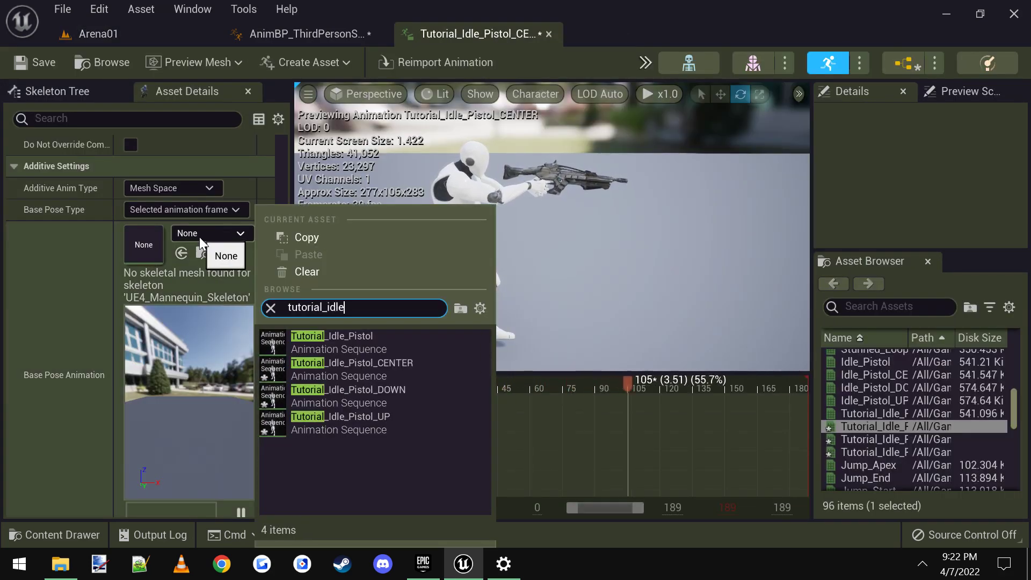
pyautogui.click(388, 345)
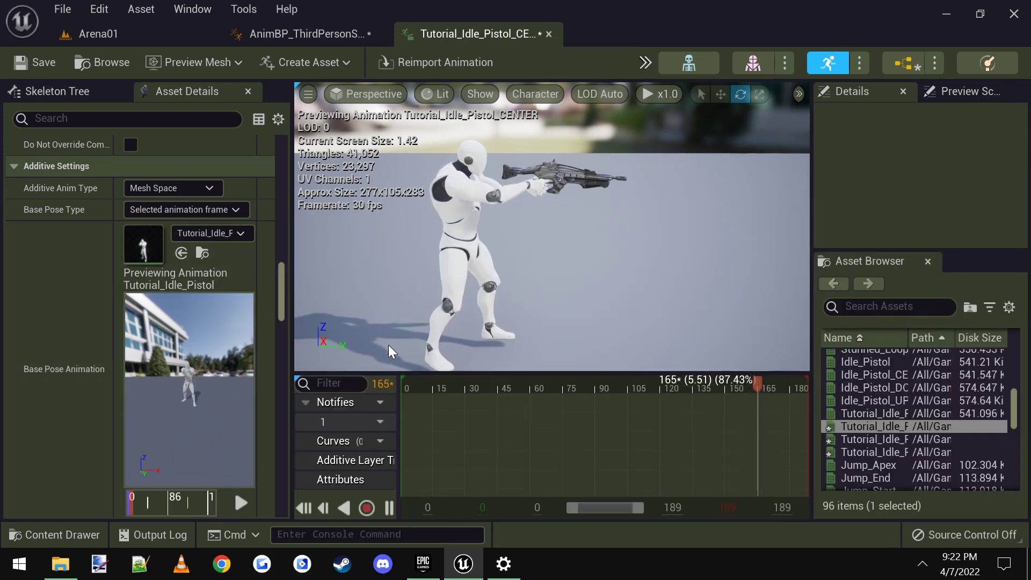
pyautogui.click(44, 63)
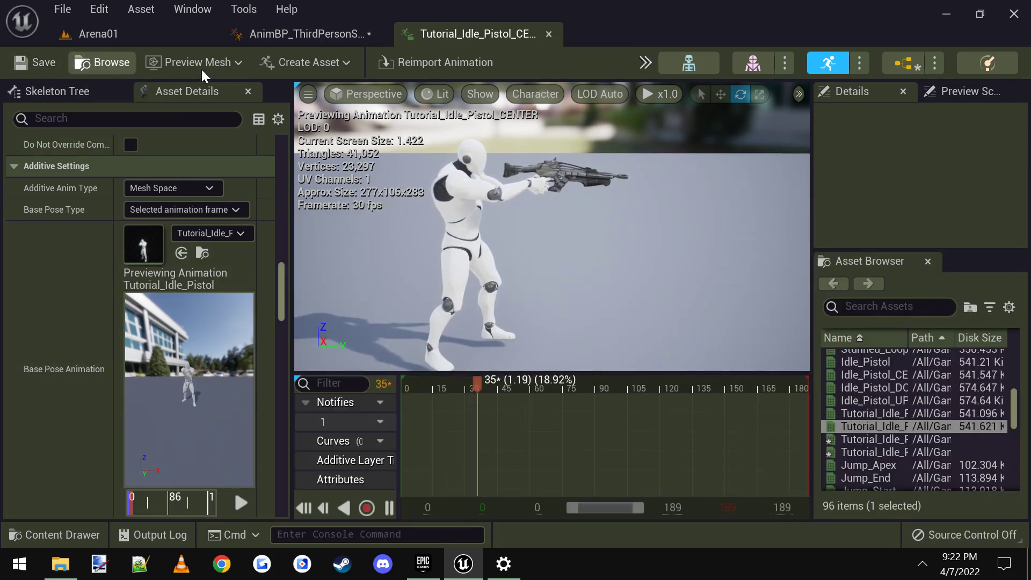
# Open Tutorial_Idle_Pistol_DOWN from the NewPistol folder and set its additive type to Mesh Space and base pose type to Selected animation frame
pyautogui.click(165, 32)
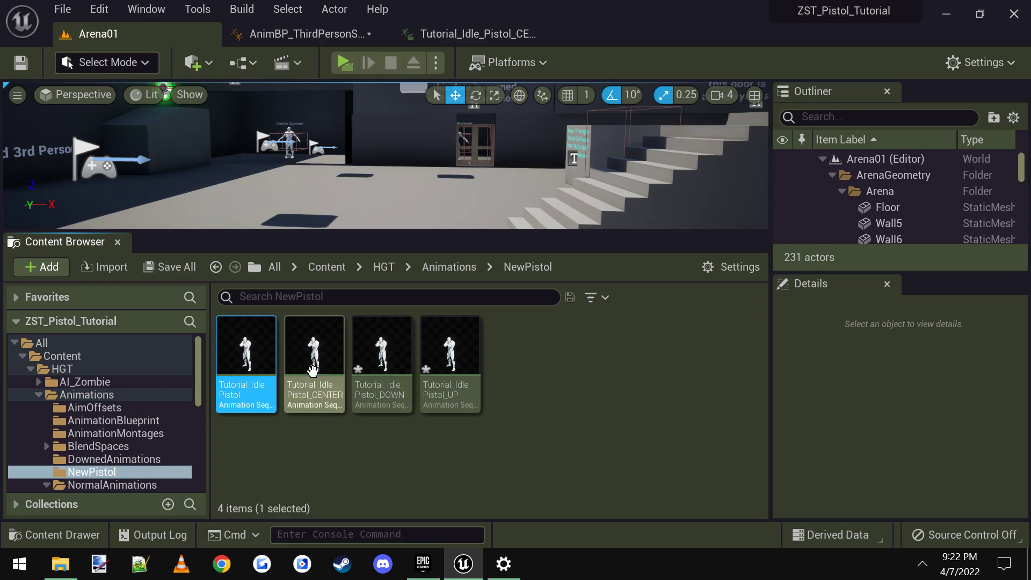
pyautogui.click(315, 354)
pyautogui.click(388, 355)
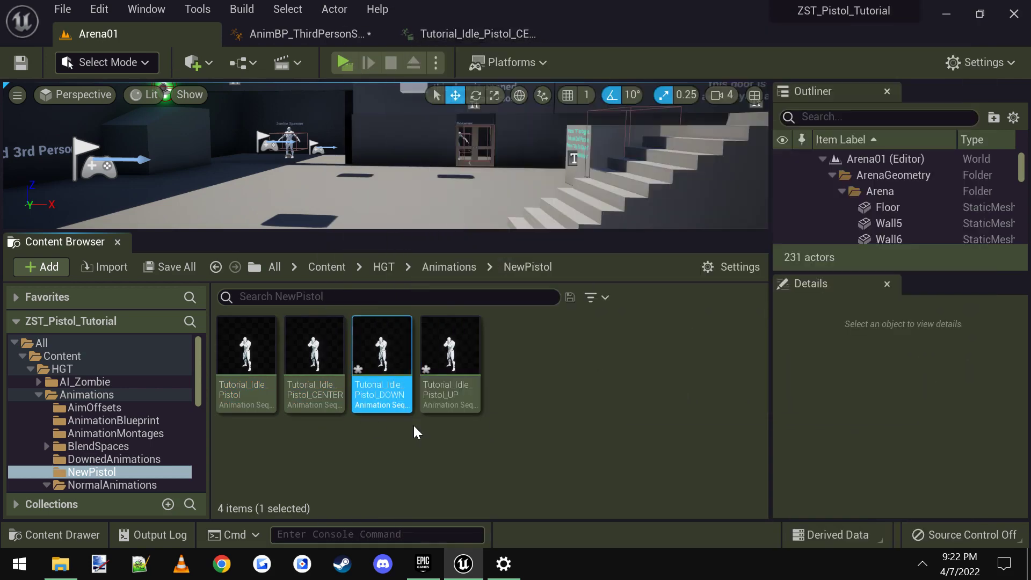
pyautogui.doubleClick(382, 356)
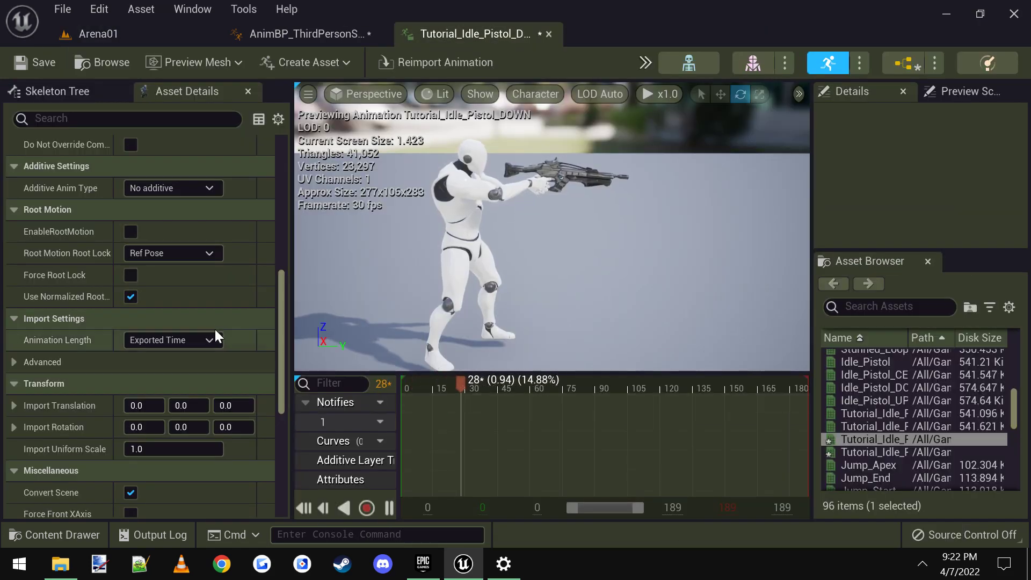
pyautogui.scroll(-4, 200, 271)
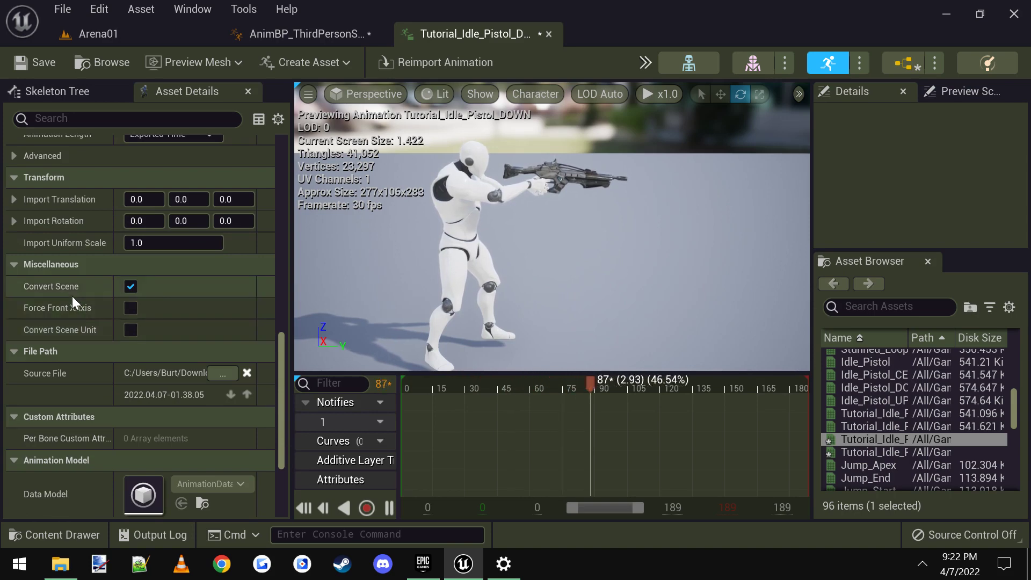
pyautogui.scroll(-2, 74, 298)
pyautogui.scroll(-2, 76, 304)
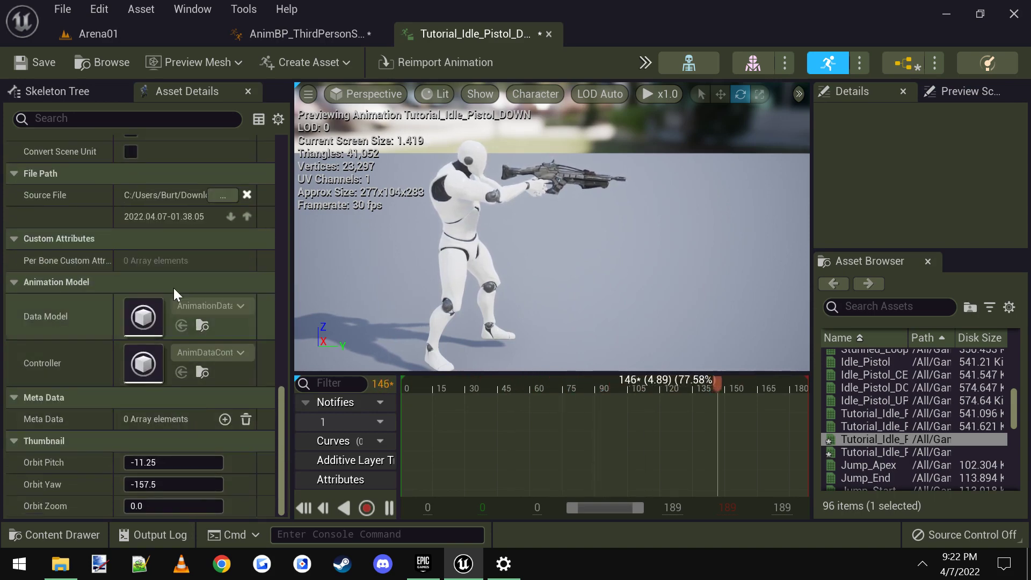
pyautogui.scroll(8, 169, 427)
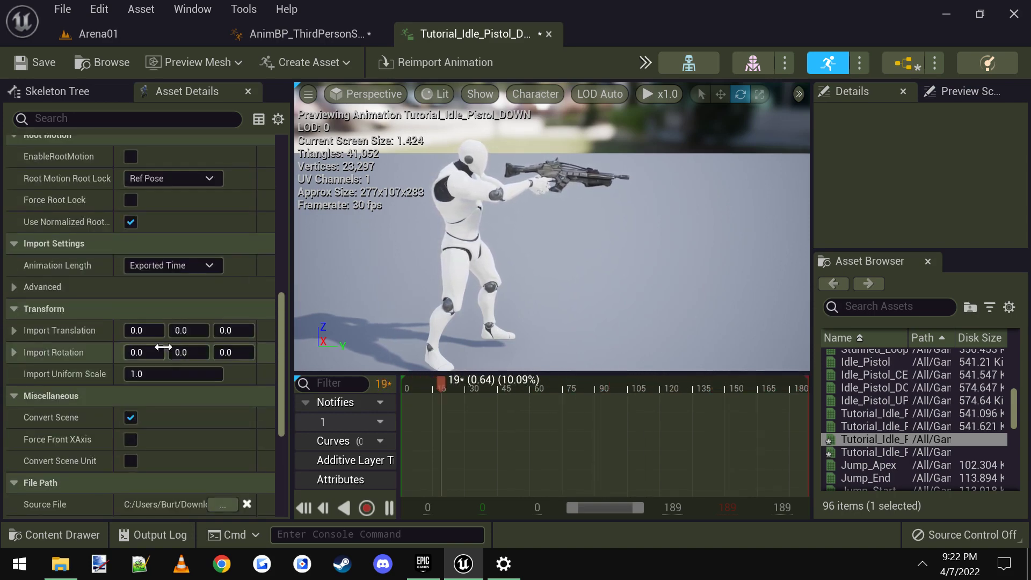
pyautogui.scroll(4, 191, 303)
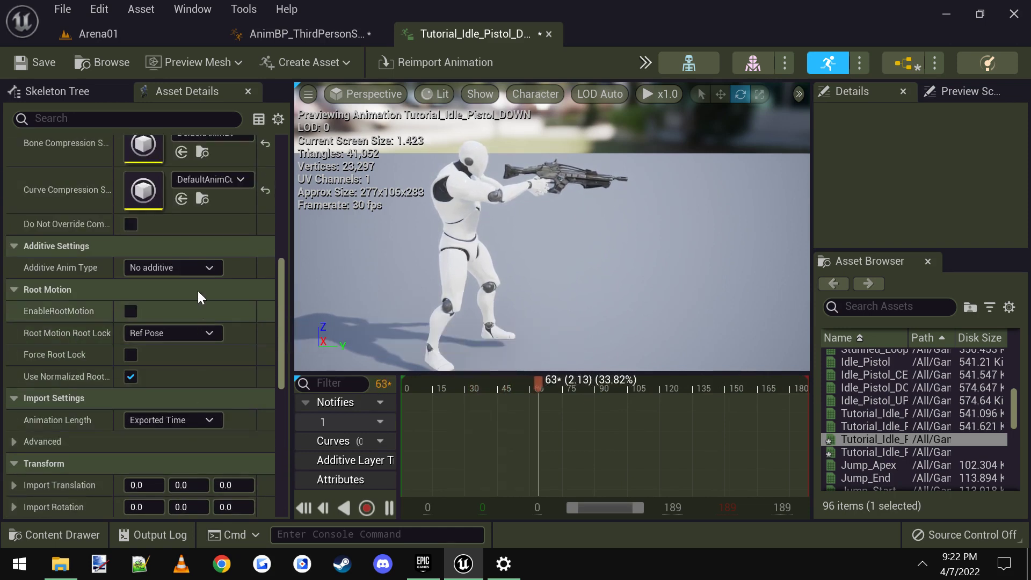
pyautogui.click(176, 267)
pyautogui.click(162, 314)
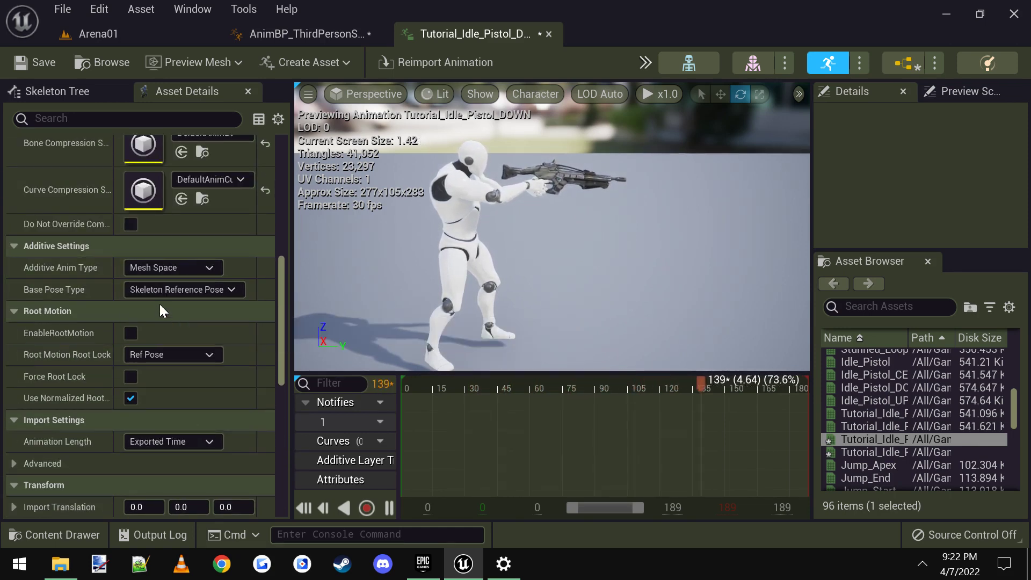
pyautogui.click(166, 290)
pyautogui.click(183, 352)
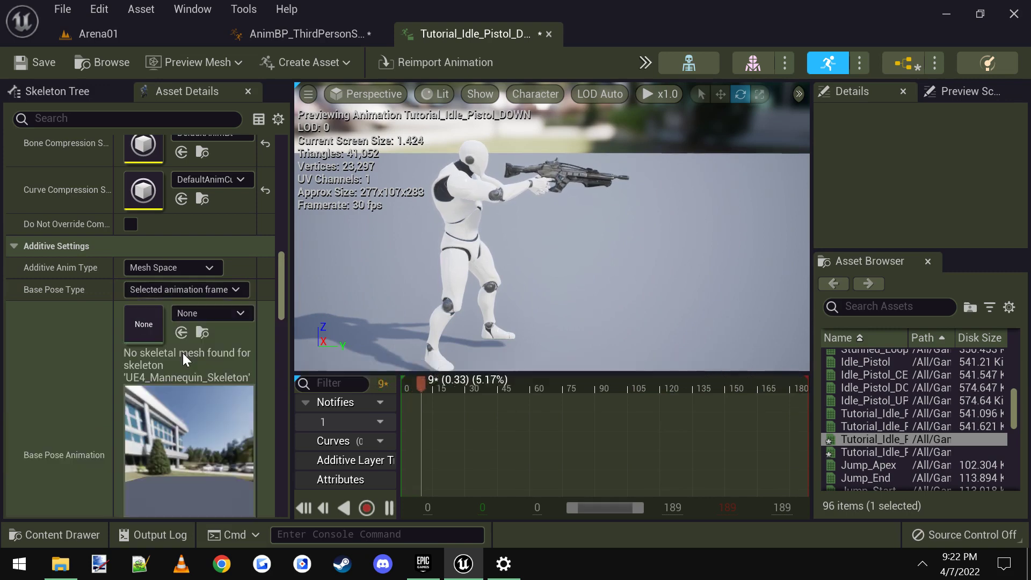
# Assign Tutorial_Idle_Pistol as the base pose animation of Tutorial_Idle_Pistol_DOWN and save the sequence
pyautogui.click(202, 315)
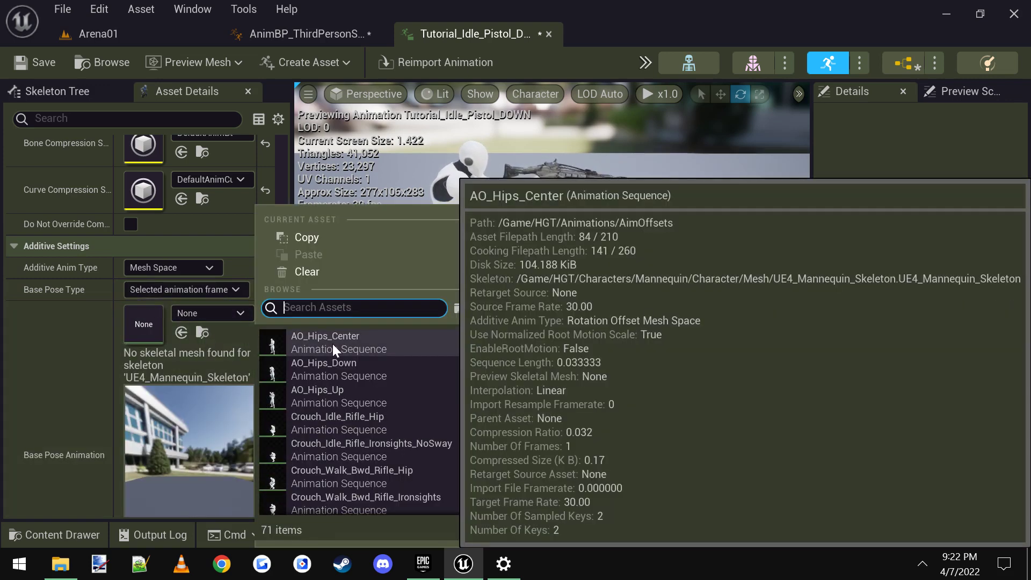
pyautogui.write('tutor')
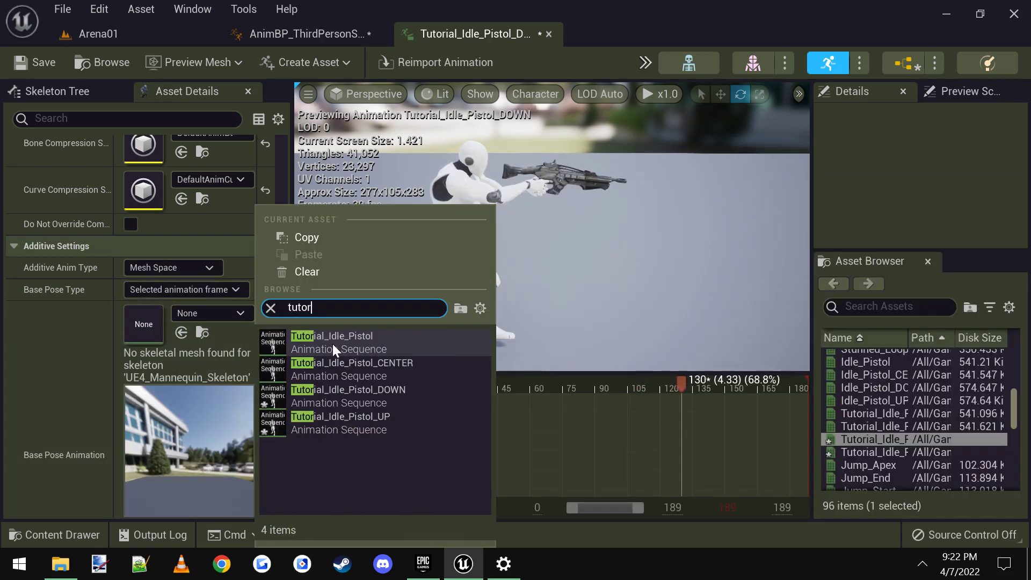
pyautogui.click(333, 344)
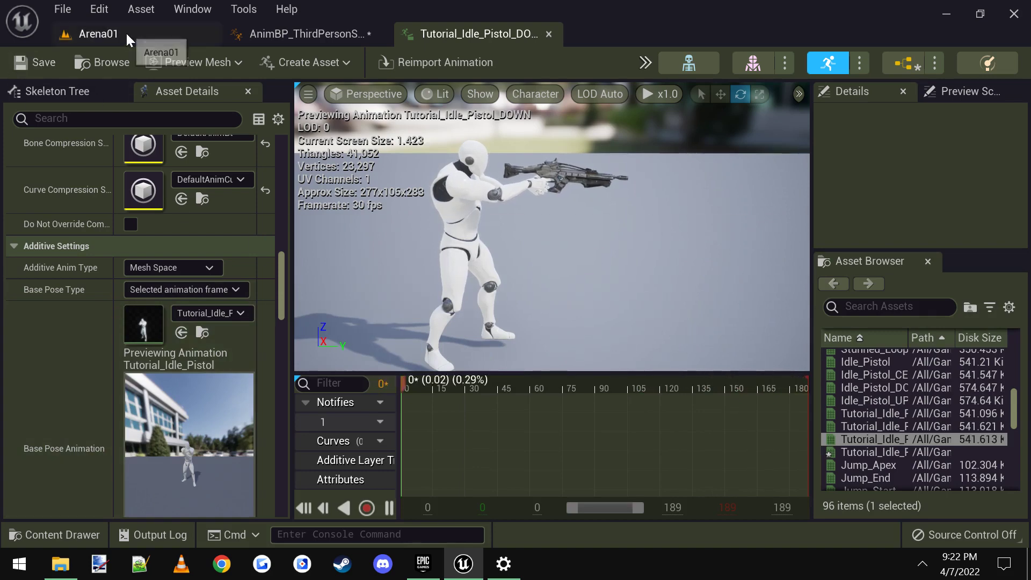
# Open Tutorial_Idle_Pistol_UP from the NewPistol folder and set its additive type to Mesh Space and base pose type to Selected animation frame
pyautogui.click(126, 32)
pyautogui.doubleClick(452, 359)
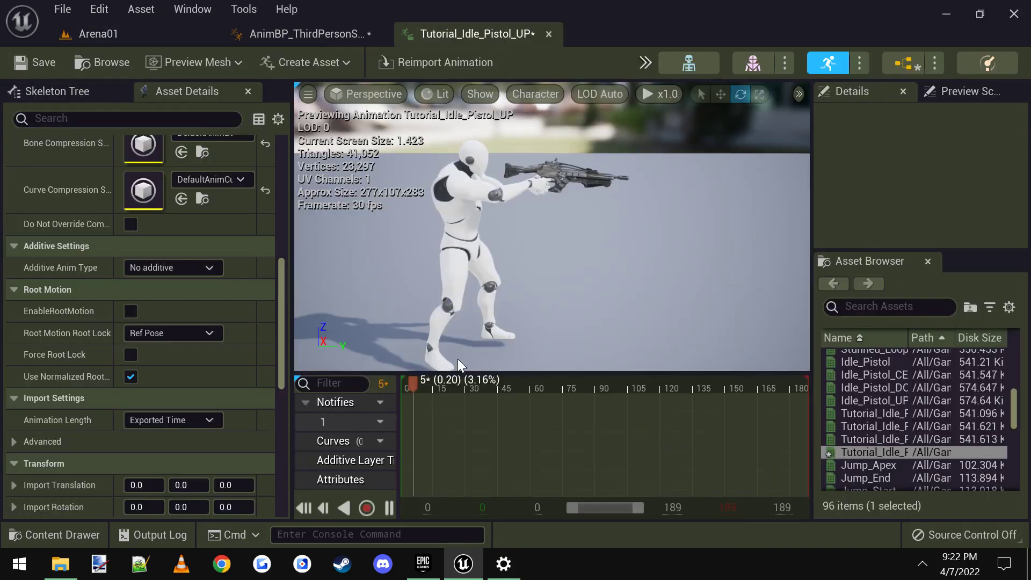
pyautogui.click(195, 267)
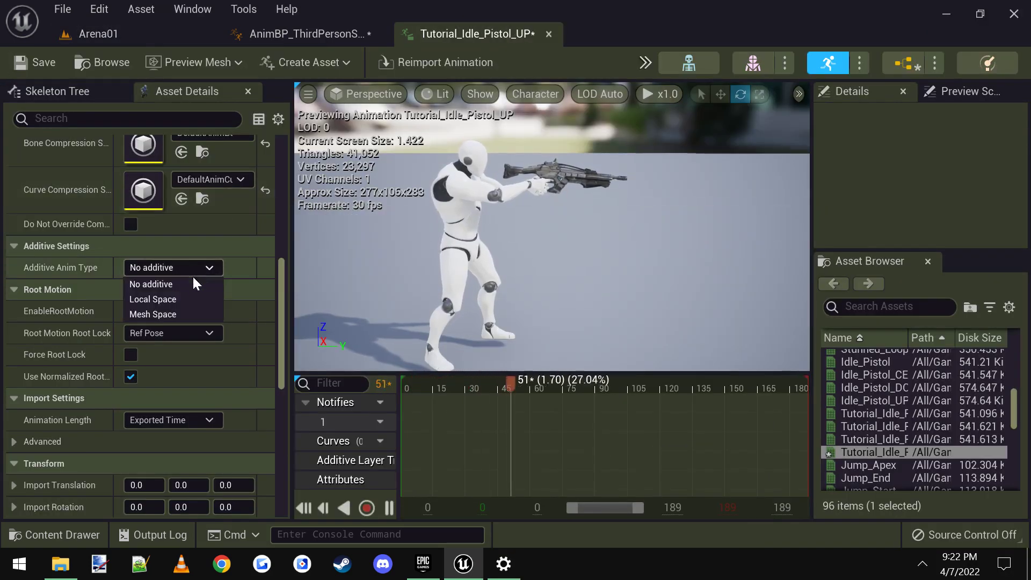
pyautogui.click(162, 313)
pyautogui.click(175, 289)
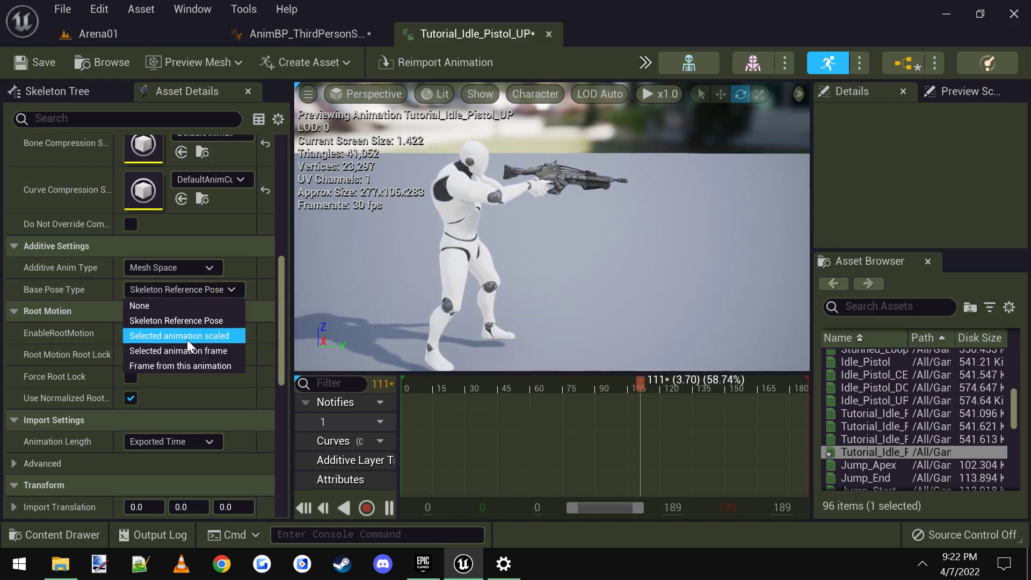
pyautogui.click(183, 350)
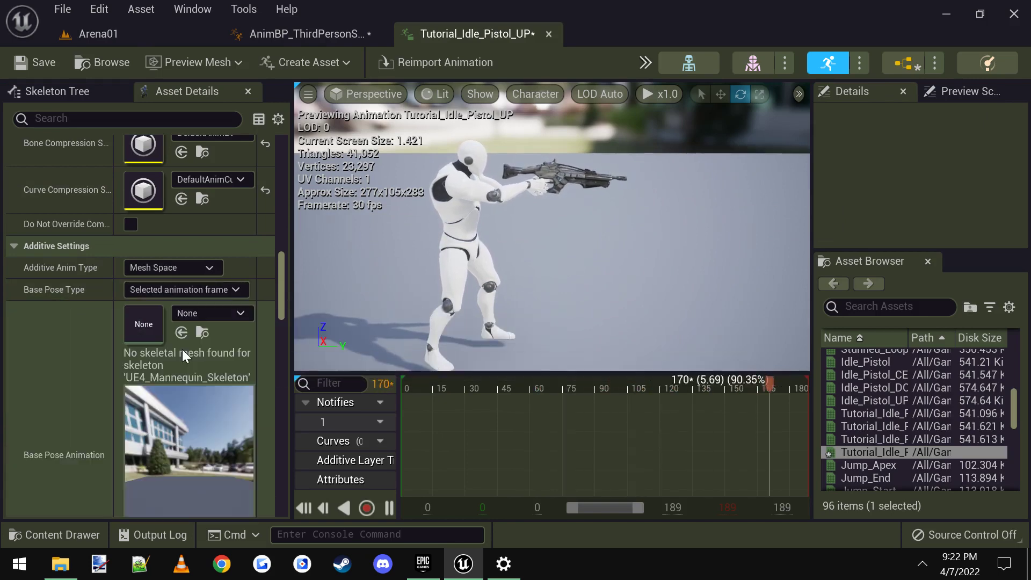
# Assign Tutorial_Idle_Pistol as the base pose animation of Tutorial_Idle_Pistol_UP and save the sequence
pyautogui.click(207, 317)
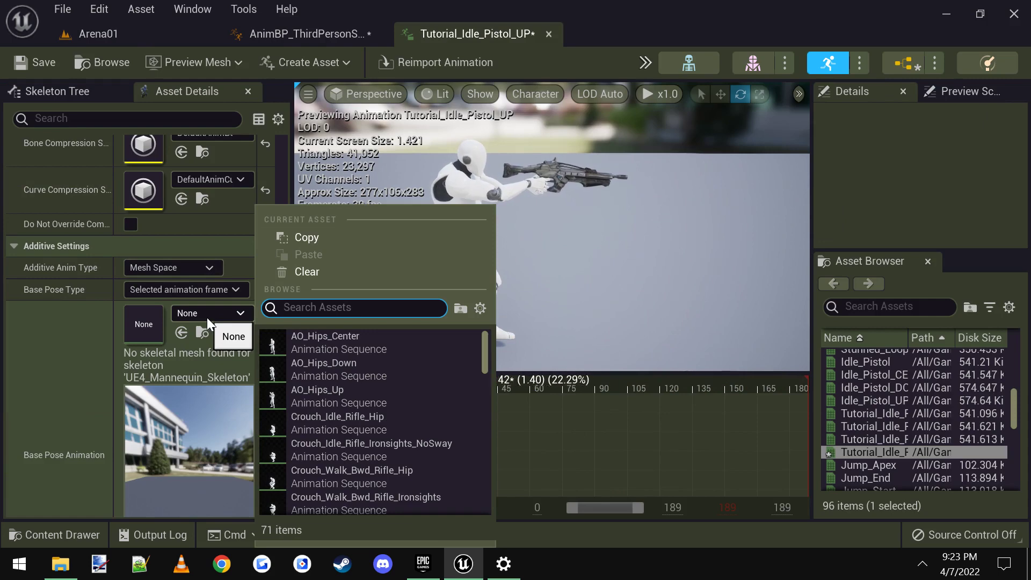
pyautogui.write('tutori')
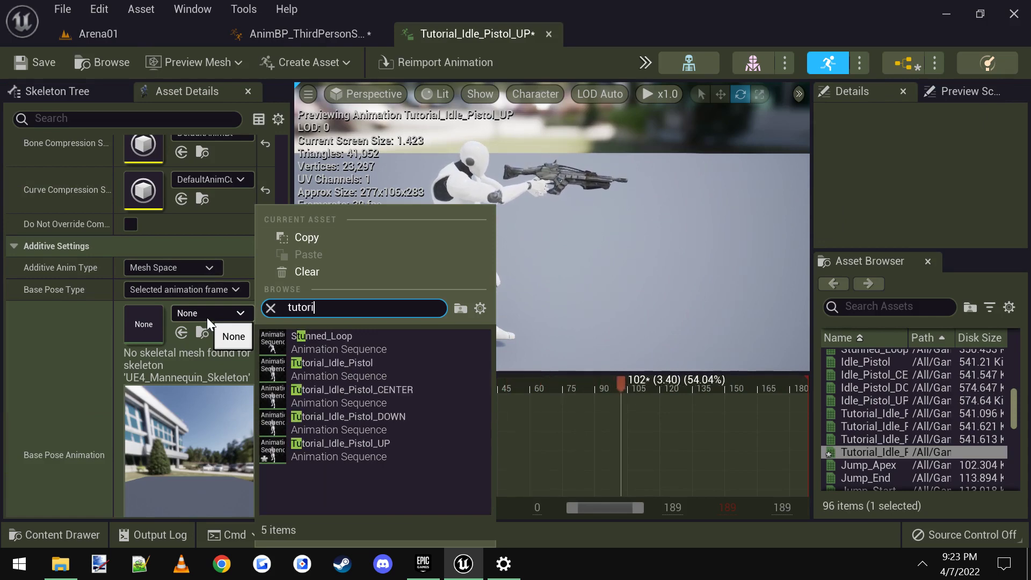
pyautogui.click(301, 337)
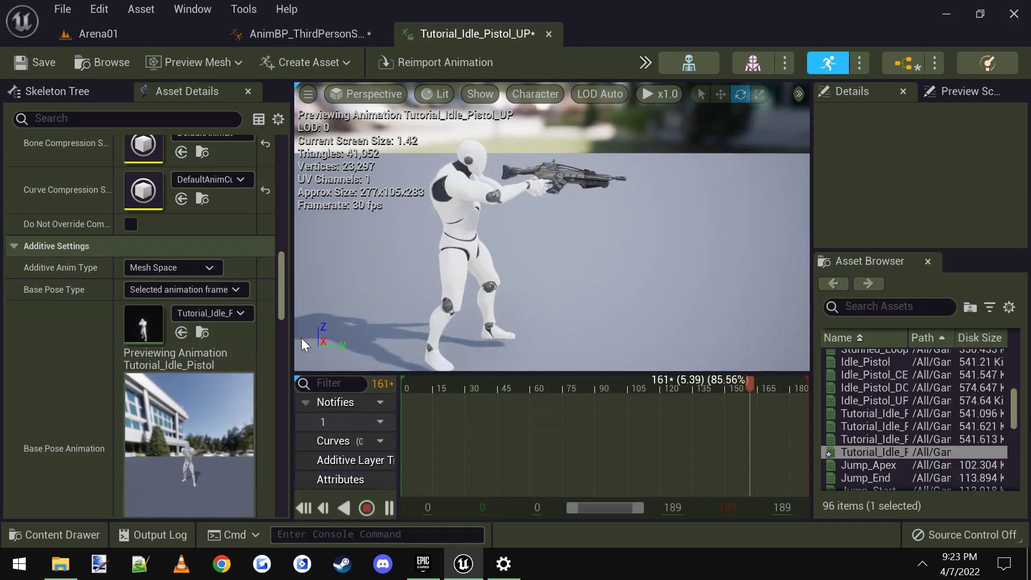
pyautogui.click(48, 66)
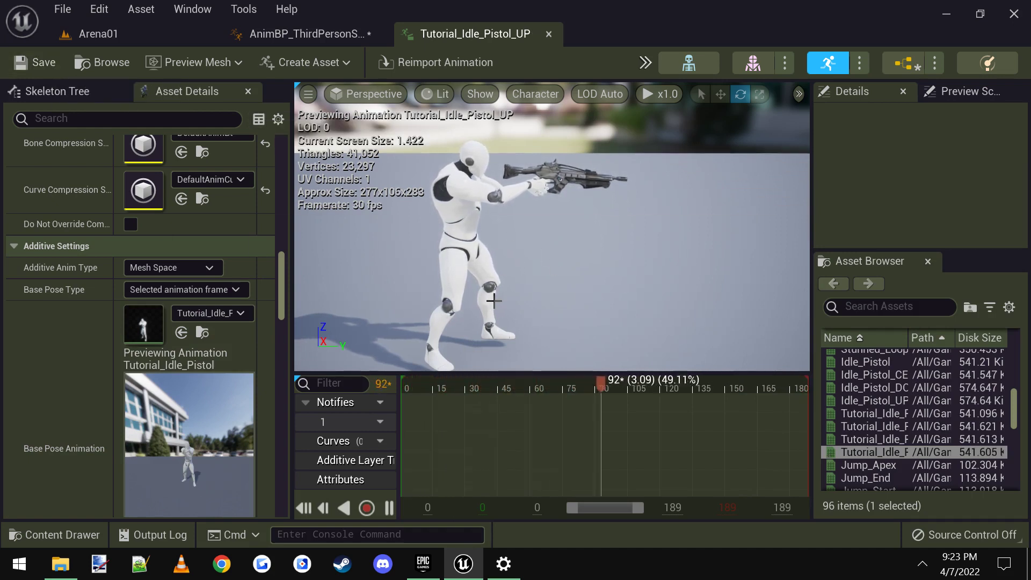
# Pause the Tutorial_Idle_Pistol_UP playback and move the playhead to frame 0
pyautogui.click(389, 507)
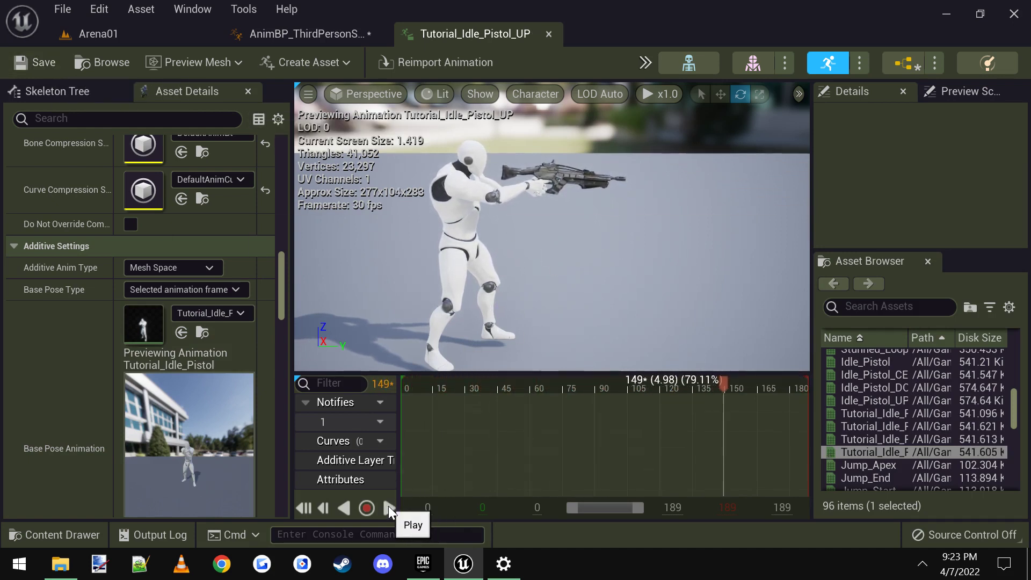
pyautogui.moveTo(723, 386); pyautogui.dragTo(404, 385)
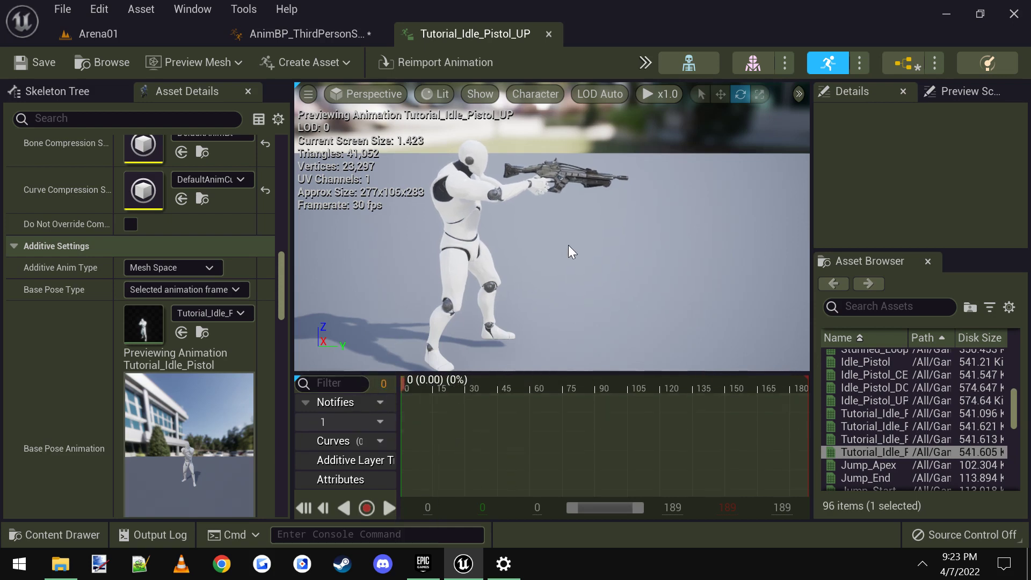
pyautogui.moveTo(552, 237); pyautogui.dragTo(556, 221, button='right')
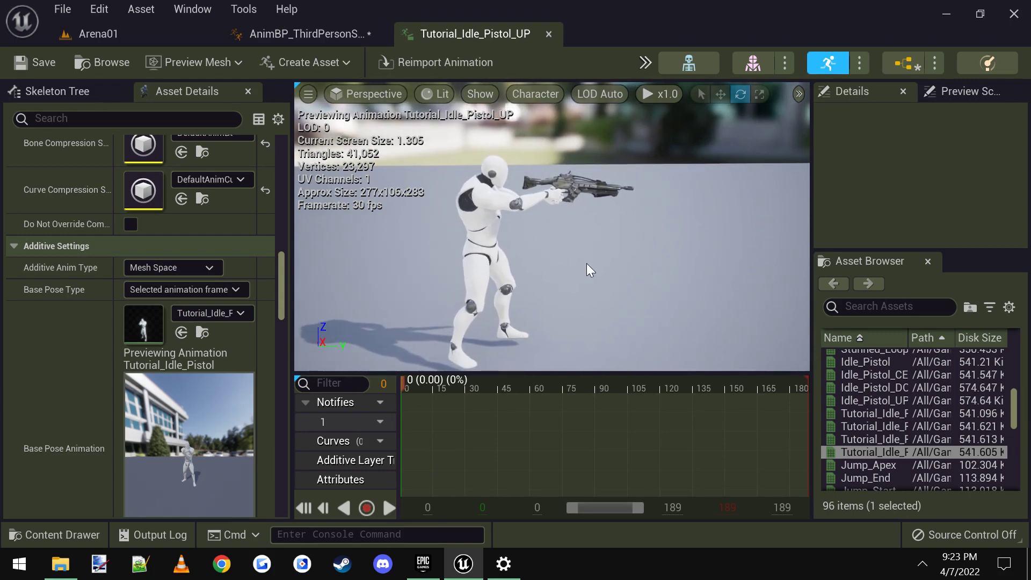
pyautogui.moveTo(586, 263); pyautogui.dragTo(541, 289, button='right')
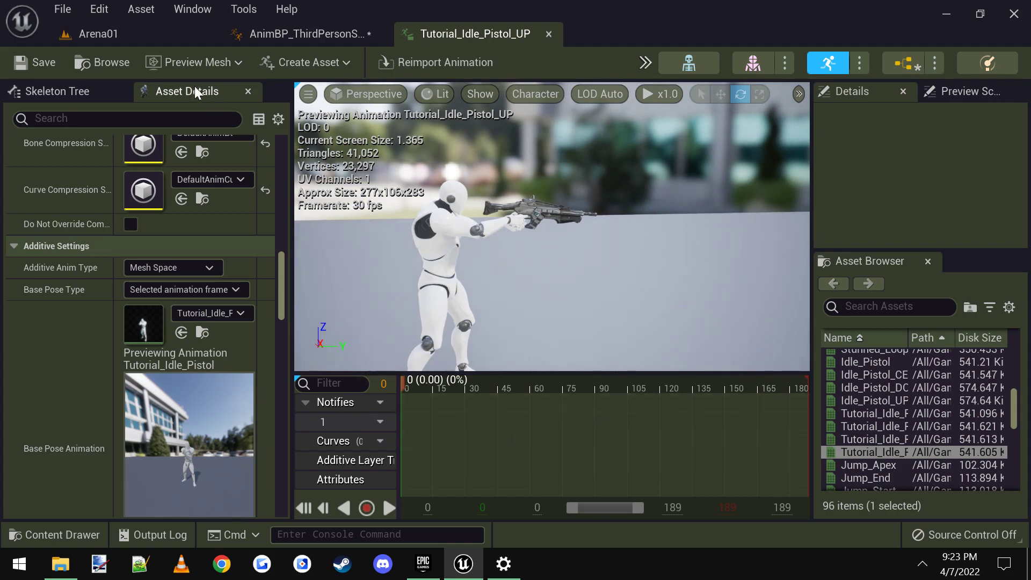
# Show the skeleton tree, collapse the Thigh_L and Thigh_R branches, and select the spine_01 bone
pyautogui.click(55, 91)
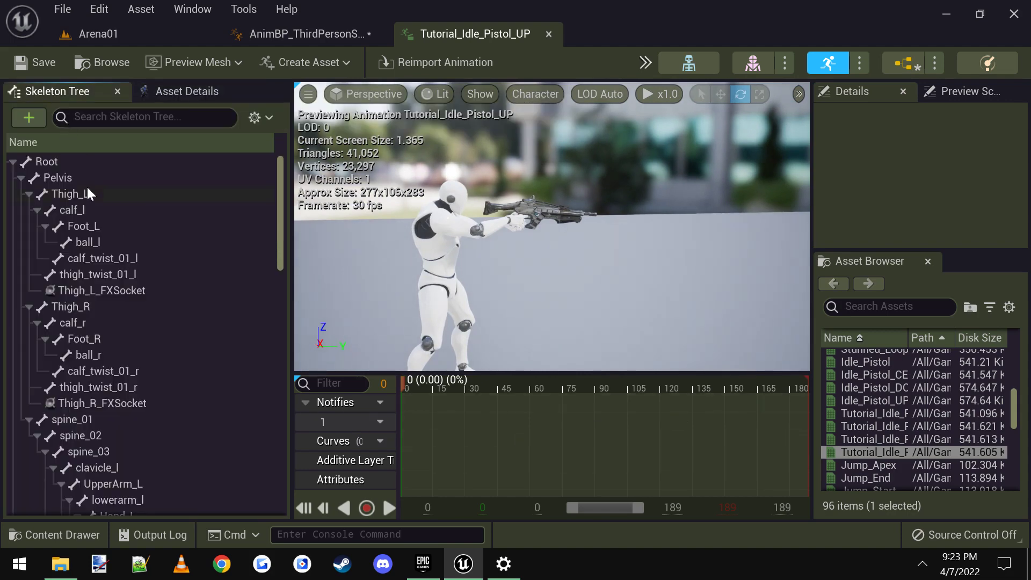
pyautogui.click(30, 195)
pyautogui.click(31, 210)
pyautogui.click(70, 226)
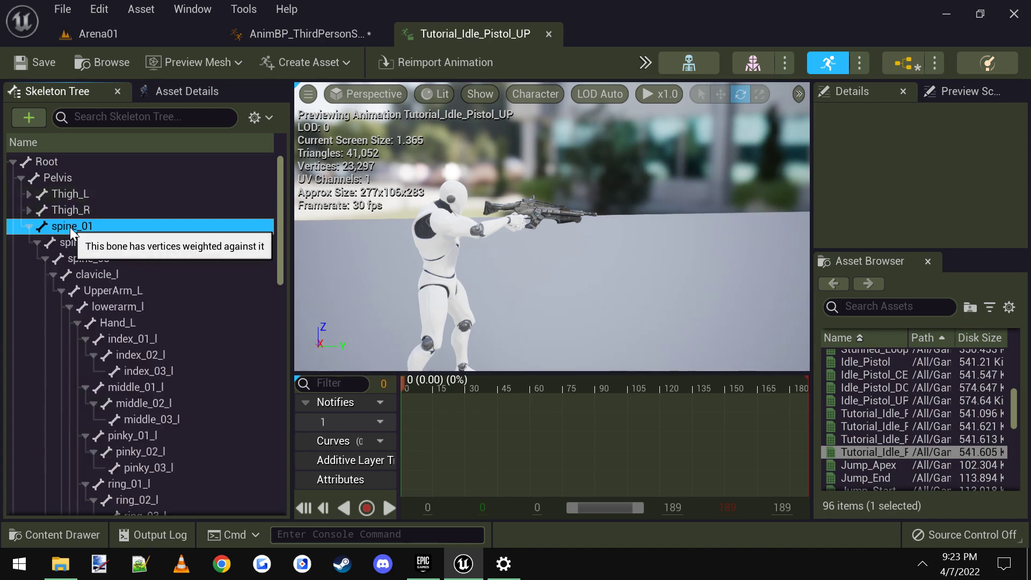
pyautogui.moveTo(591, 249); pyautogui.dragTo(449, 249, button='right')
pyautogui.press('w')
pyautogui.press('d')
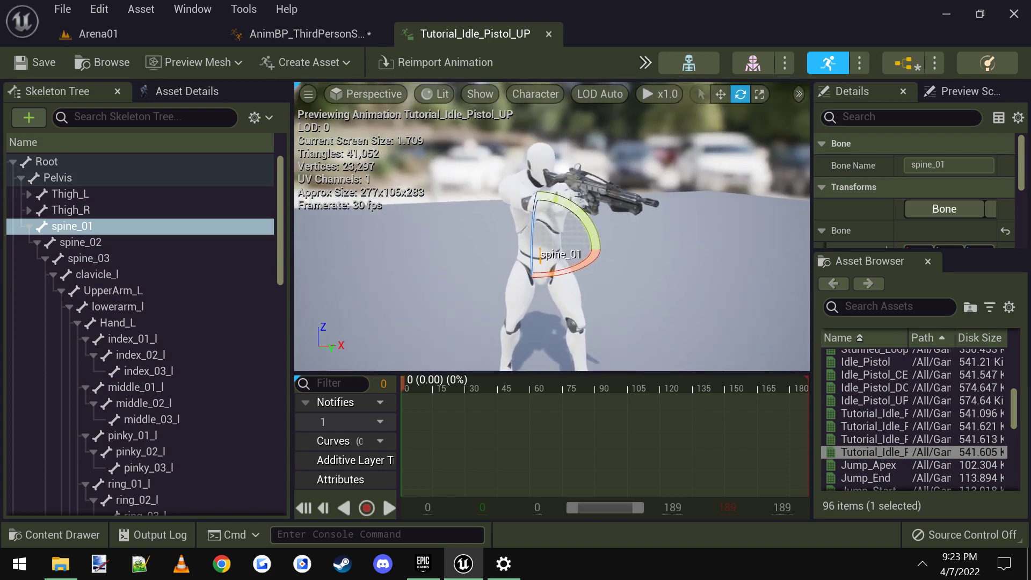
# Switch the transform gizmo to world space and widen the viewport to expose its coordinate system control
pyautogui.click(797, 94)
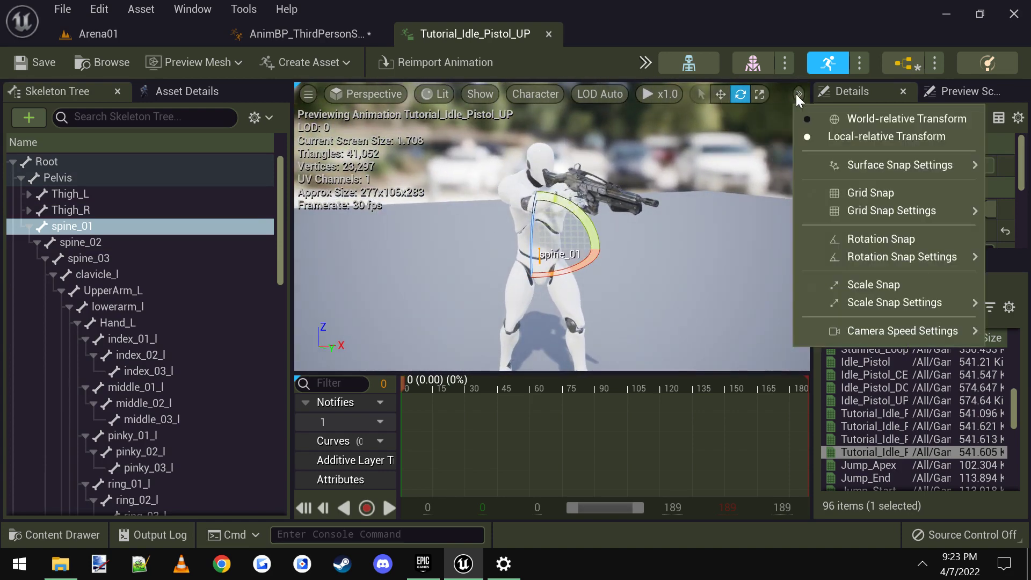
pyautogui.click(889, 120)
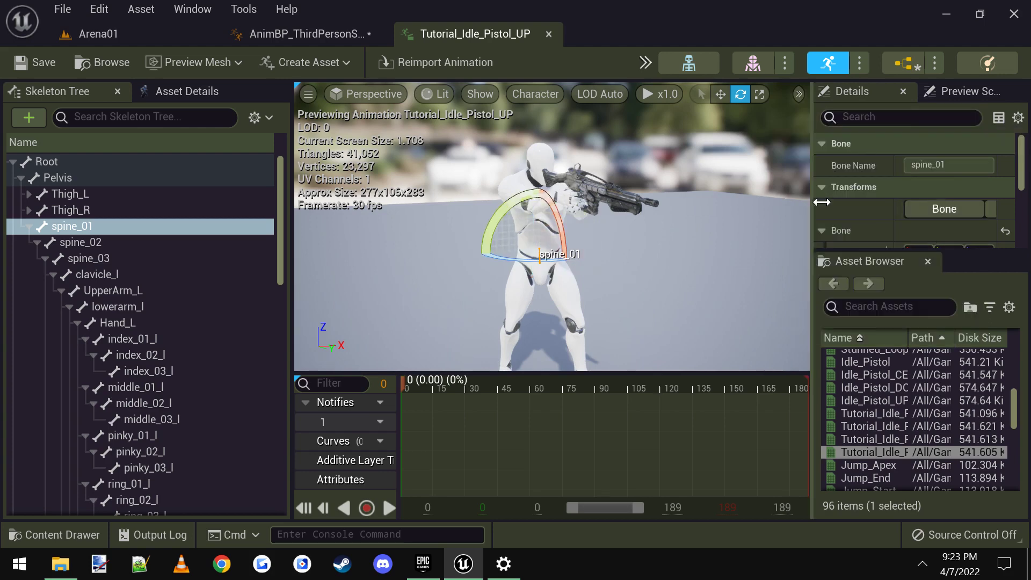
pyautogui.moveTo(813, 120); pyautogui.dragTo(870, 121)
pyautogui.click(784, 95)
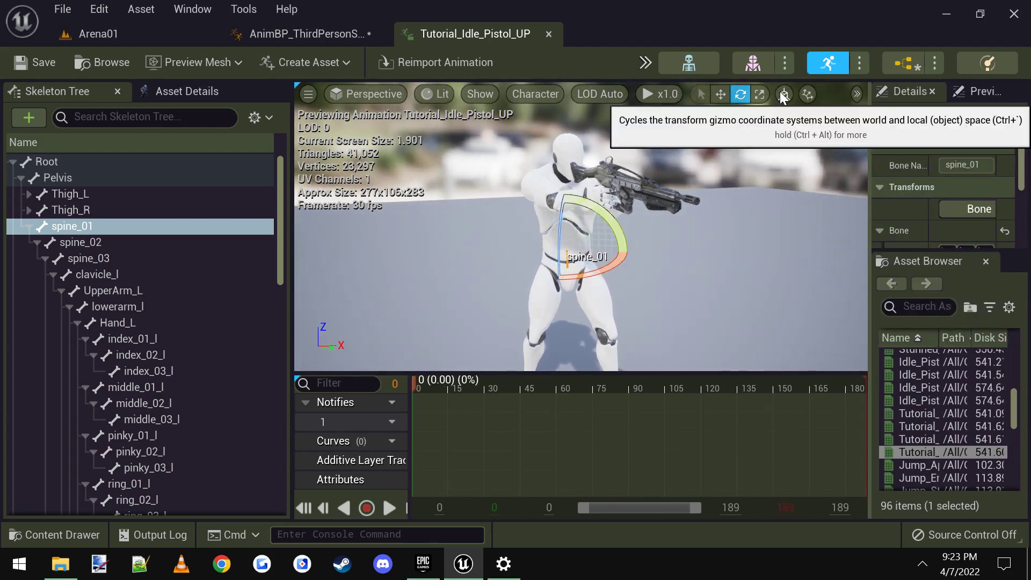
pyautogui.click(784, 95)
# Rotate spine_01 backward so the pistol pose aims upward, and key the bone at frame 0
pyautogui.keyDown('alt'); pyautogui.moveTo(771, 232); pyautogui.dragTo(698, 232); pyautogui.keyUp('alt')
pyautogui.moveTo(772, 232)
pyautogui.mouseDown(button='right')
pyautogui.moveTo(782, 248)
pyautogui.moveTo(752, 237)
pyautogui.mouseUp(button='right')
pyautogui.moveTo(494, 210); pyautogui.dragTo(511, 215, button='right')
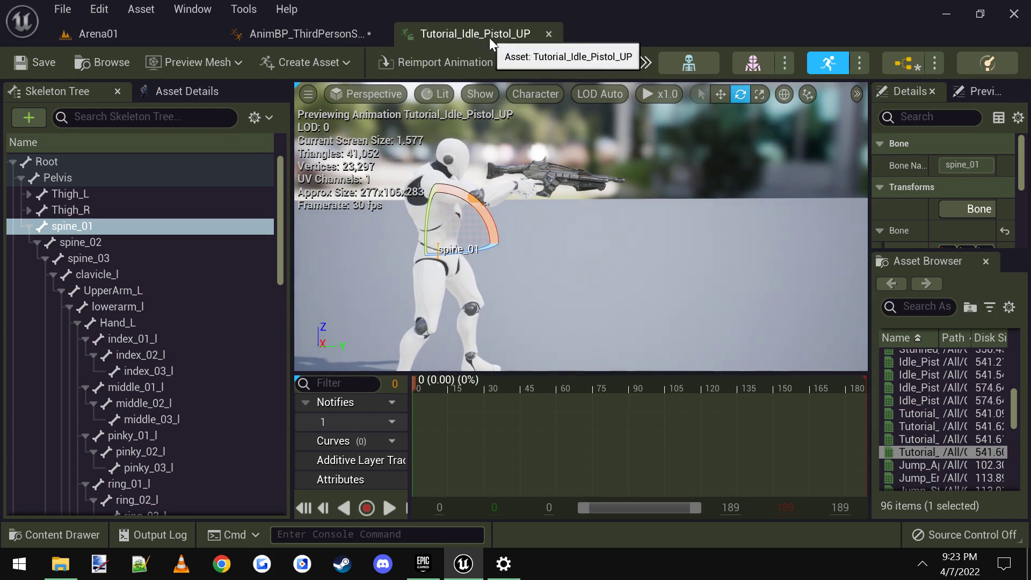
pyautogui.moveTo(568, 244); pyautogui.dragTo(553, 234, button='right')
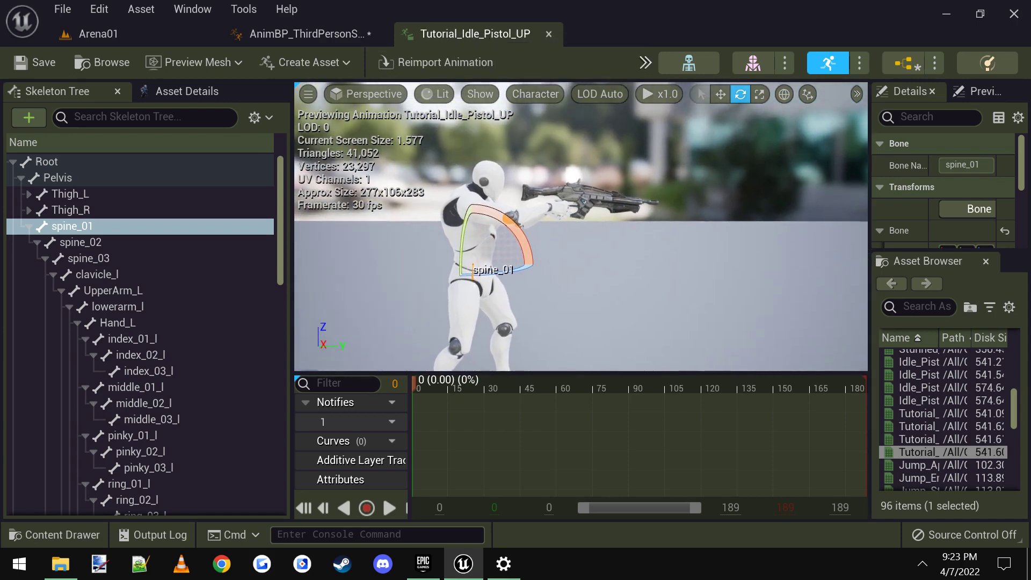
pyautogui.moveTo(525, 239)
pyautogui.mouseDown()
pyautogui.moveTo(504, 267)
pyautogui.moveTo(526, 235)
pyautogui.mouseUp()
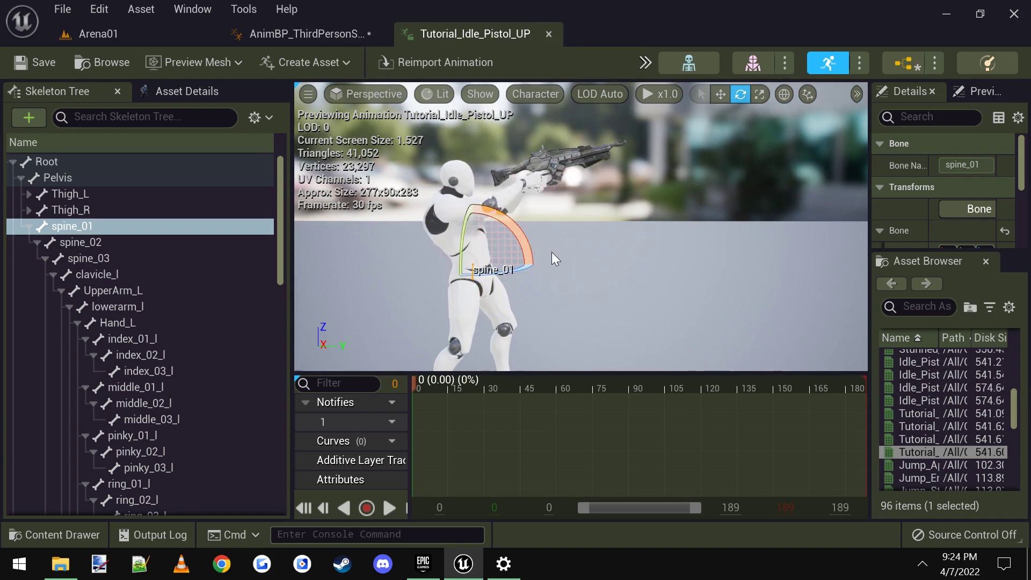
pyautogui.press('s')
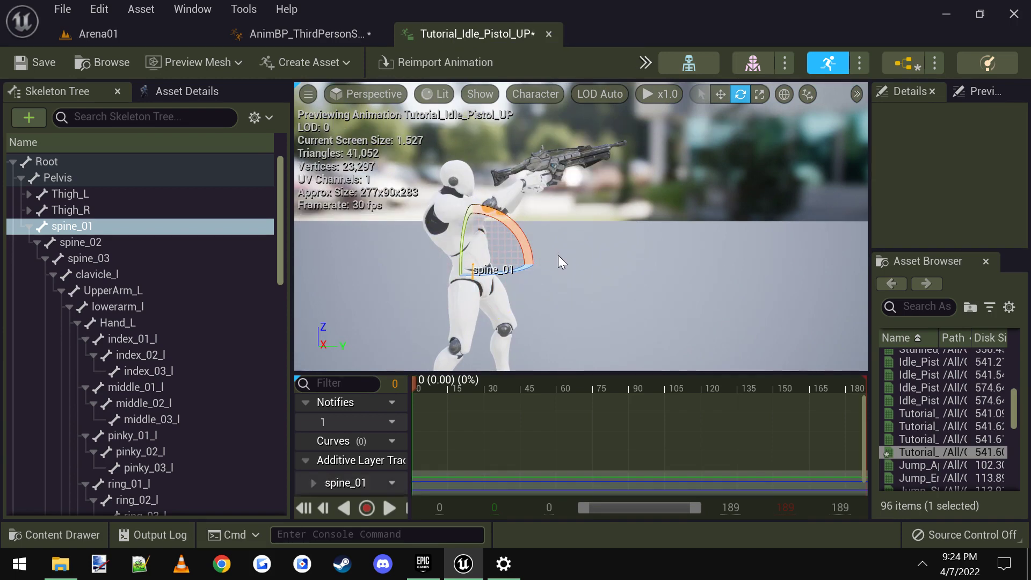
# Rotate spine_02 and spine_03 further backward to raise the aim, keying each bone at frame 0
pyautogui.click(91, 240)
pyautogui.moveTo(512, 215); pyautogui.dragTo(520, 214)
pyautogui.press('s')
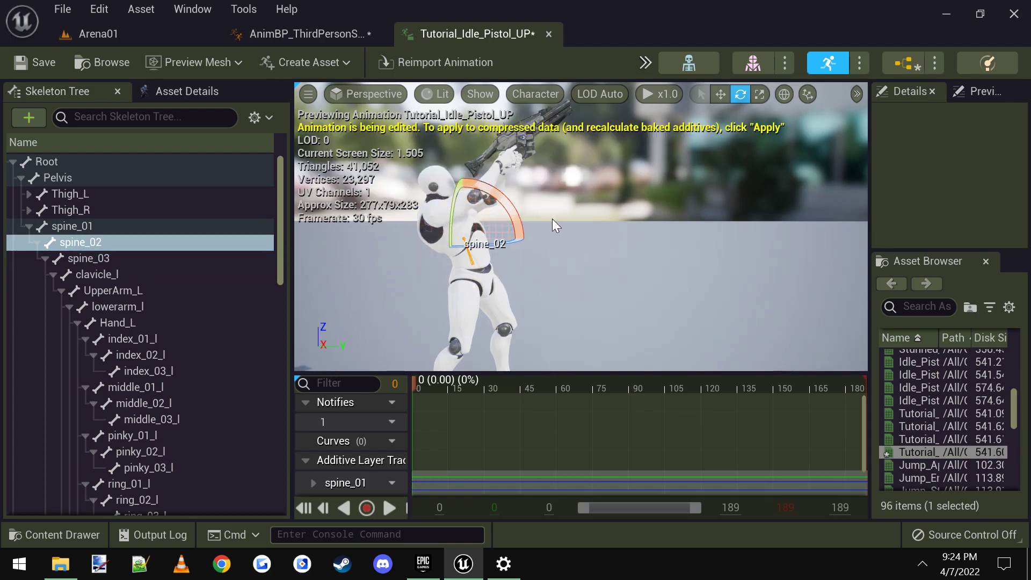
pyautogui.click(104, 260)
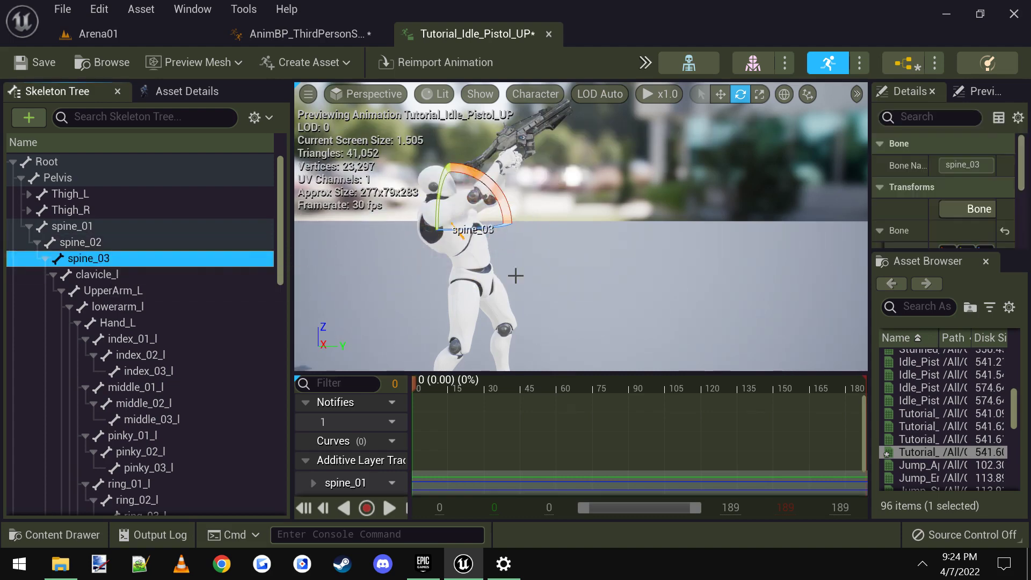
pyautogui.moveTo(505, 208); pyautogui.dragTo(545, 224)
pyautogui.press('s')
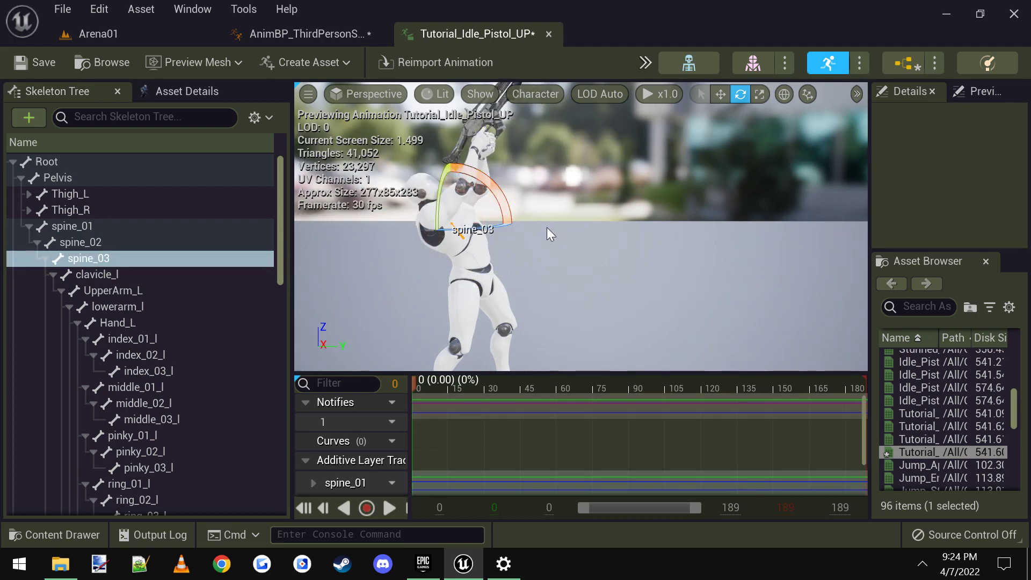
# Collapse both clavicle branches, then rotate clavicle_l to raise the left arm and key it at frame 0
pyautogui.click(52, 275)
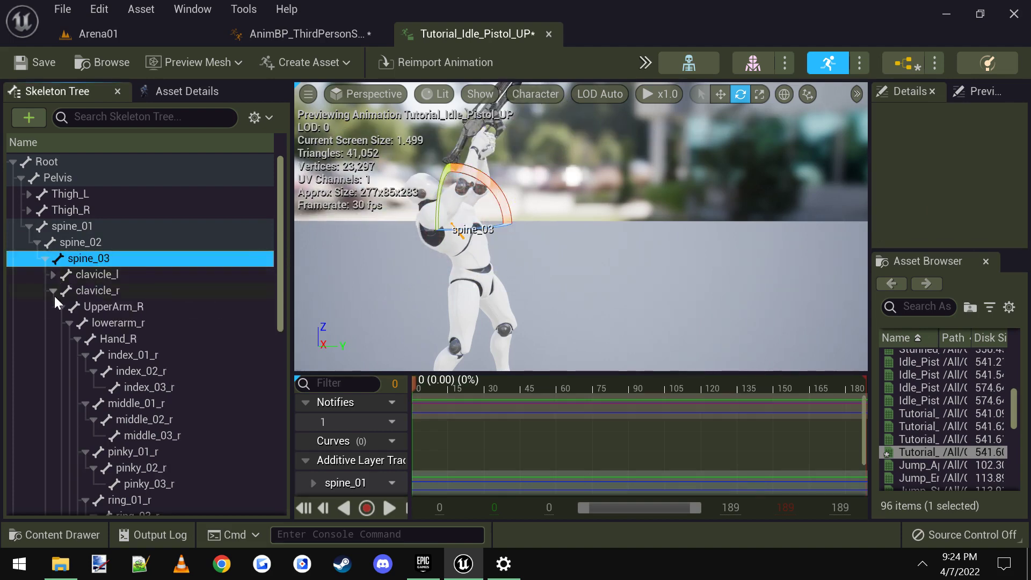
pyautogui.click(53, 292)
pyautogui.click(101, 274)
pyautogui.press('f')
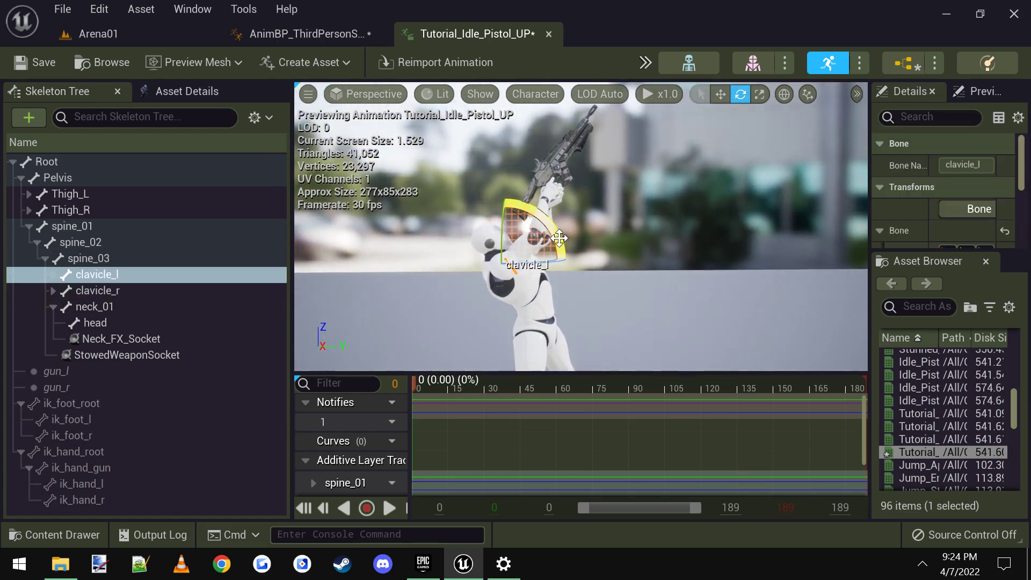
pyautogui.moveTo(559, 238); pyautogui.dragTo(553, 257)
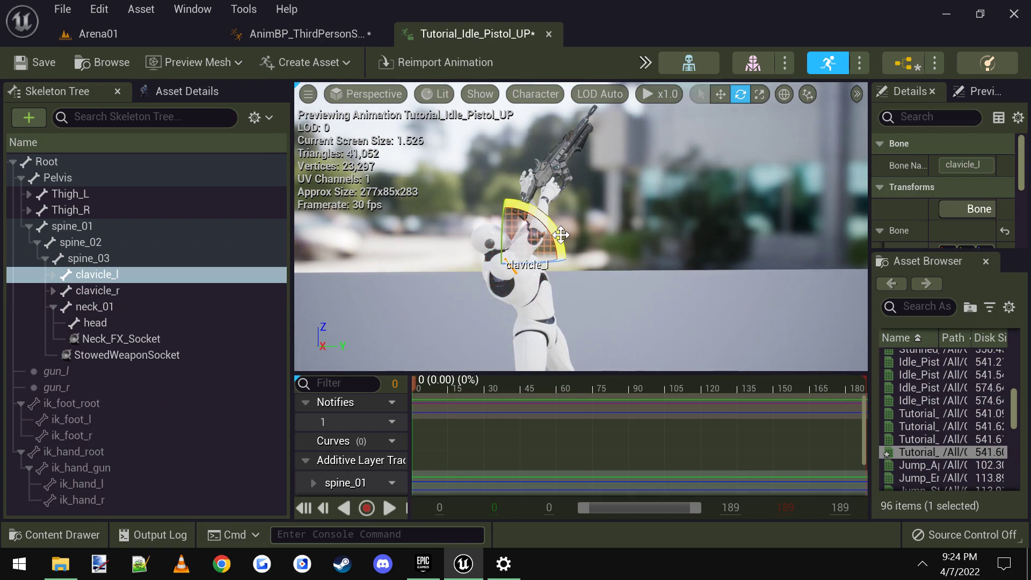
pyautogui.press('s')
# Rotate clavicle_r to raise the weapon arm, key it at frame 0, and save Tutorial_Idle_Pistol_UP
pyautogui.click(110, 290)
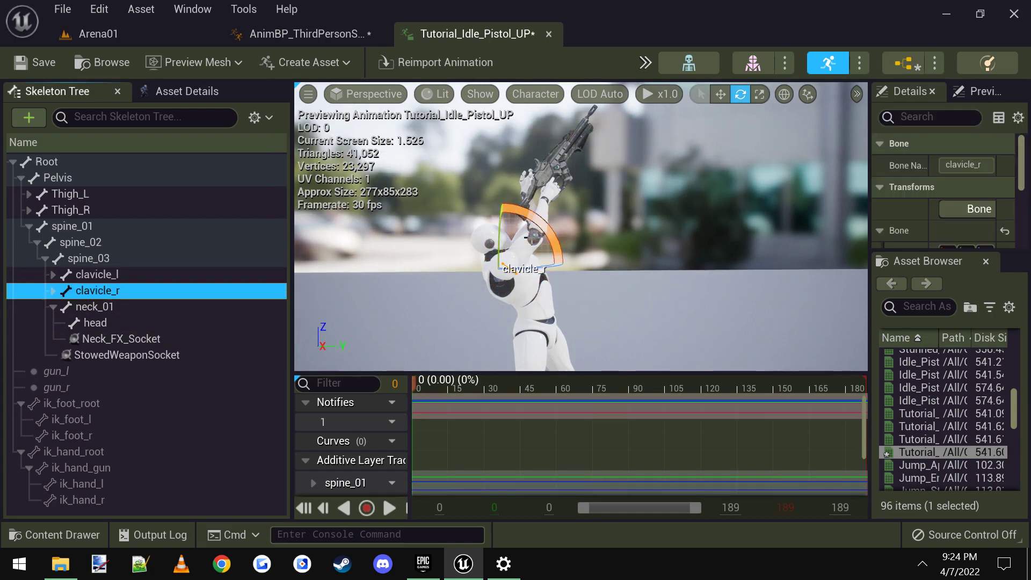
pyautogui.moveTo(551, 227)
pyautogui.mouseDown()
pyautogui.moveTo(544, 254)
pyautogui.moveTo(547, 245)
pyautogui.mouseUp()
pyautogui.press('s')
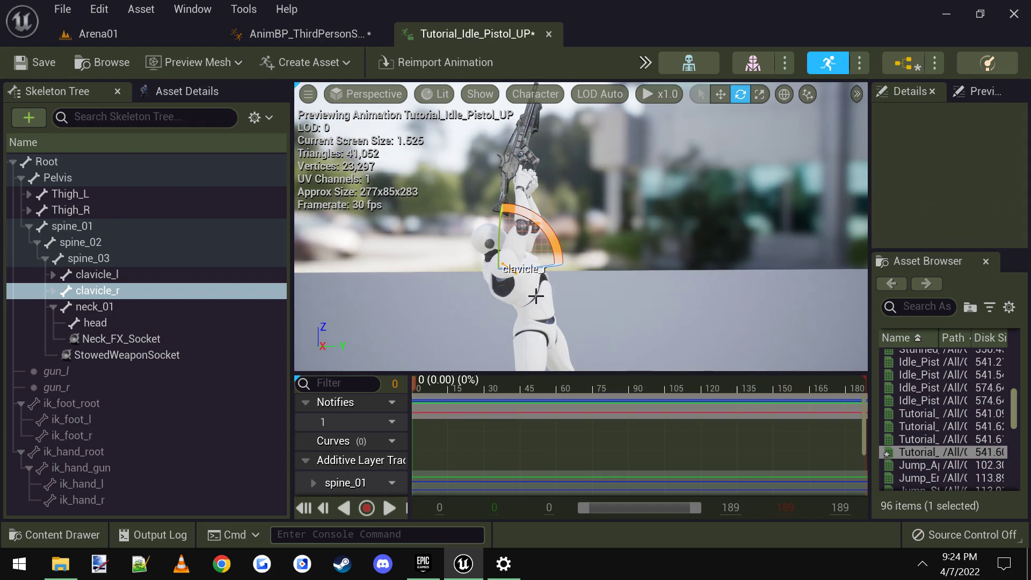
pyautogui.click(28, 64)
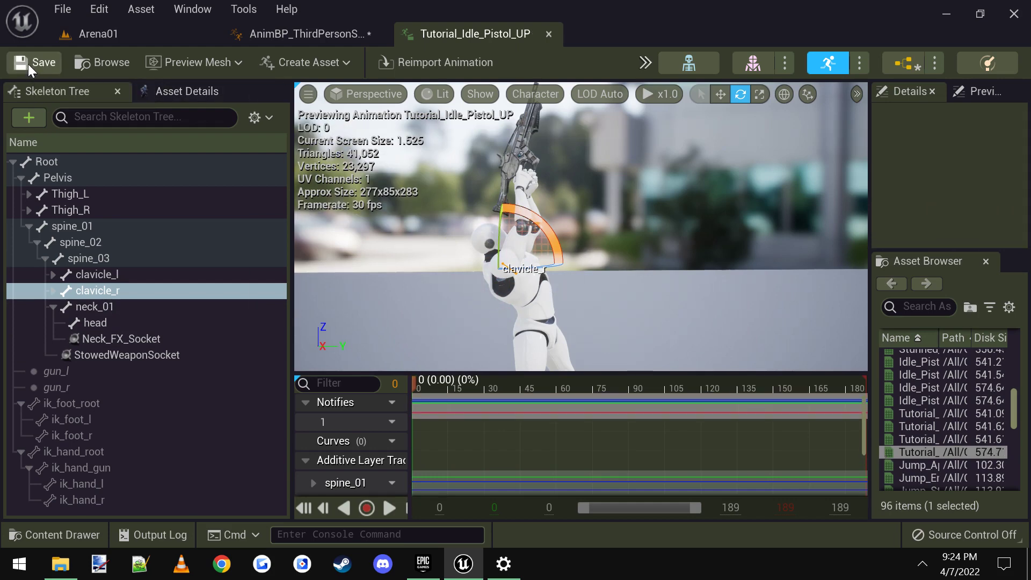
# Open Tutorial_Idle_Pistol_DOWN from the NewPistol folder and rotate its spine_01 bone forward so the pose aims downward
pyautogui.click(129, 32)
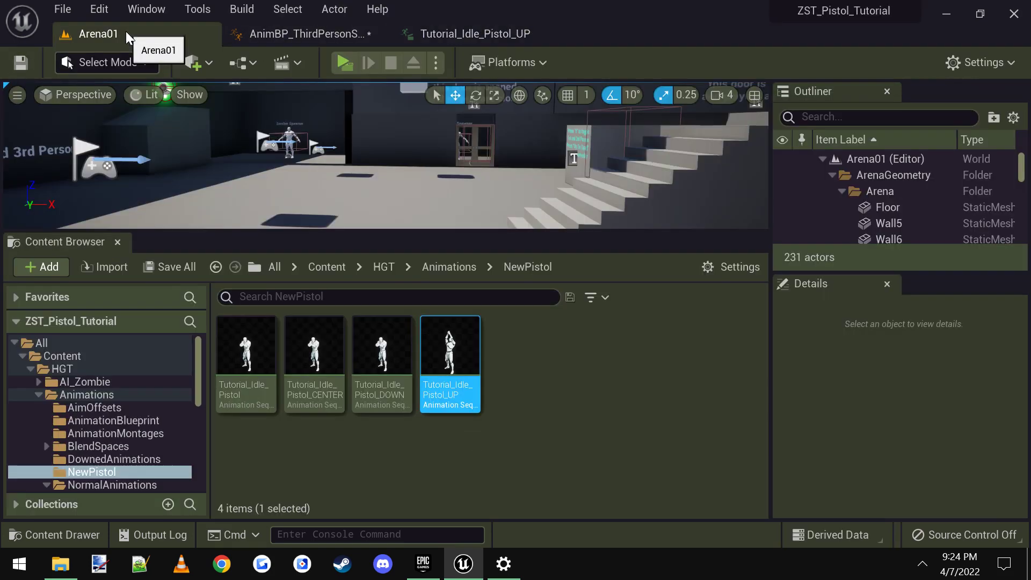
pyautogui.click(392, 357)
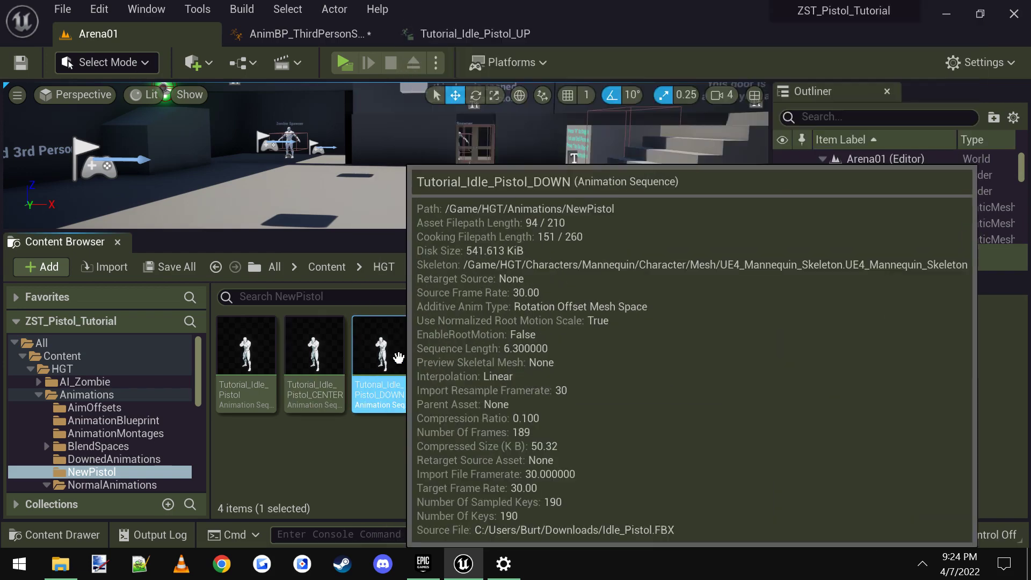
pyautogui.doubleClick(392, 357)
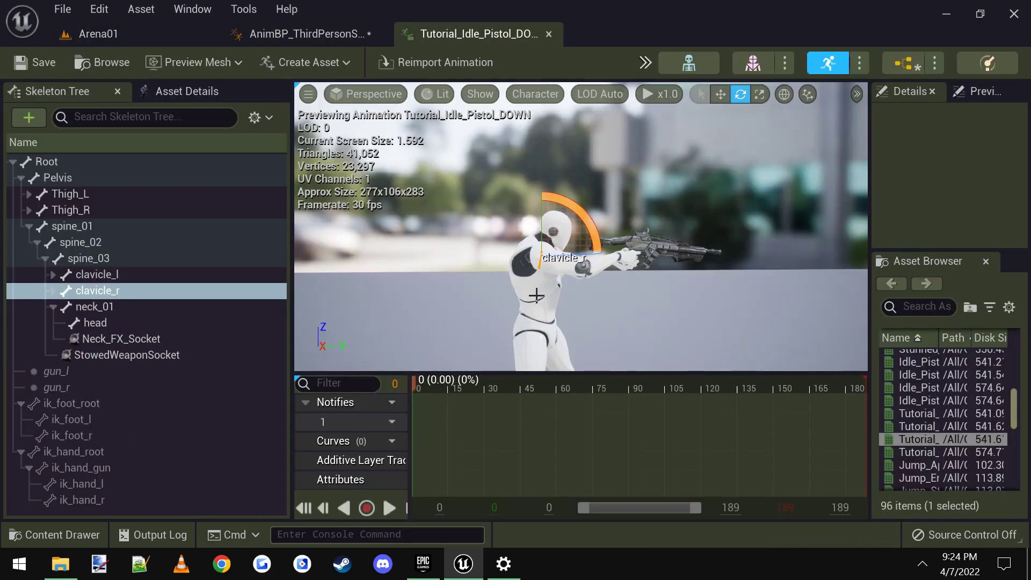
pyautogui.click(85, 228)
pyautogui.moveTo(582, 276)
pyautogui.mouseDown()
pyautogui.moveTo(577, 307)
pyautogui.moveTo(582, 287)
pyautogui.mouseUp()
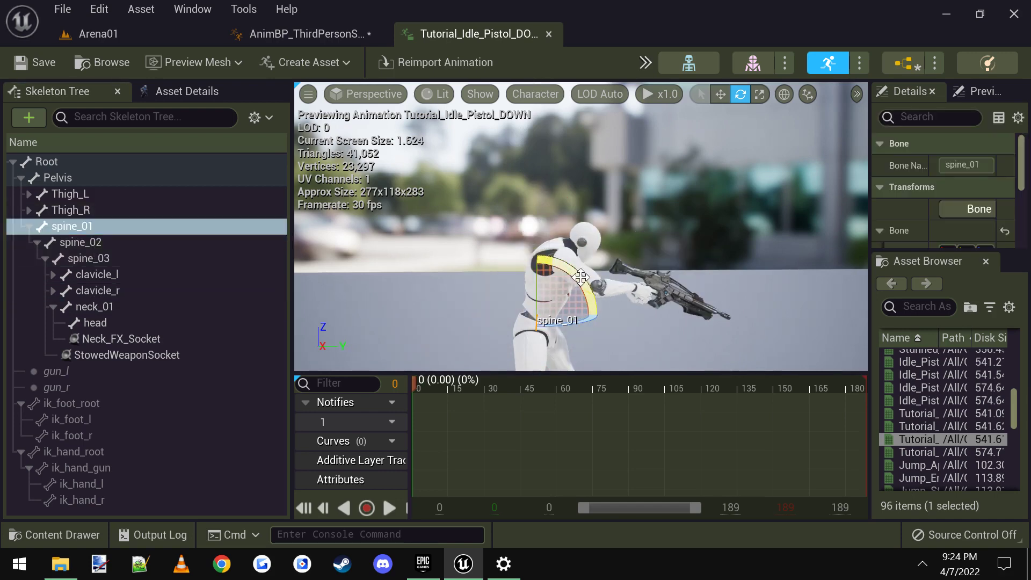
# Bend spine_02 and spine_03 further forward in the down pose and key the spine bones at frame 0
pyautogui.click(96, 243)
pyautogui.moveTo(525, 243); pyautogui.dragTo(560, 263)
pyautogui.click(118, 260)
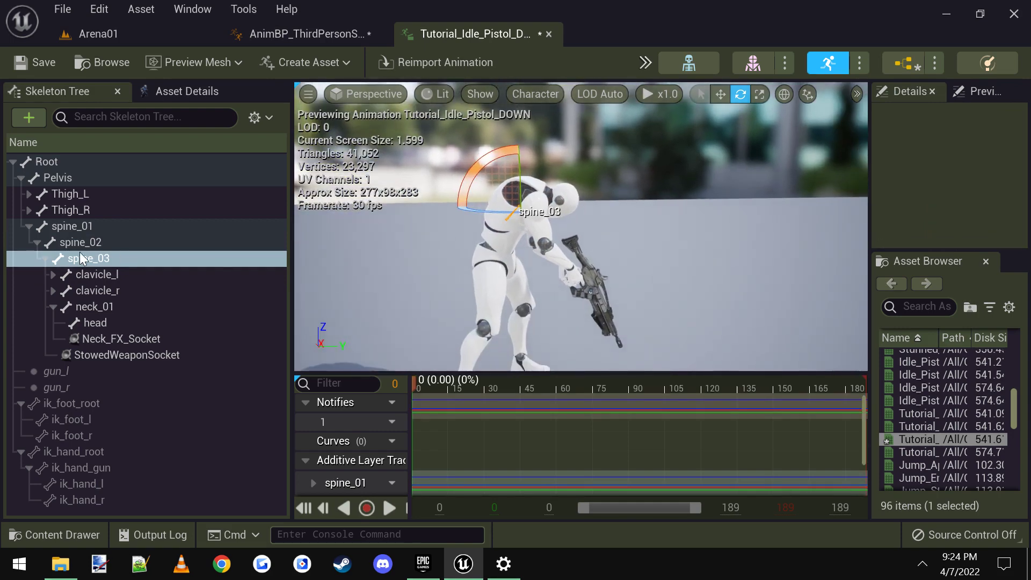
# Rotate clavicle_l and clavicle_r downward in the down pose to lower both arms, and save Tutorial_Idle_Pistol_DOWN
pyautogui.click(168, 277)
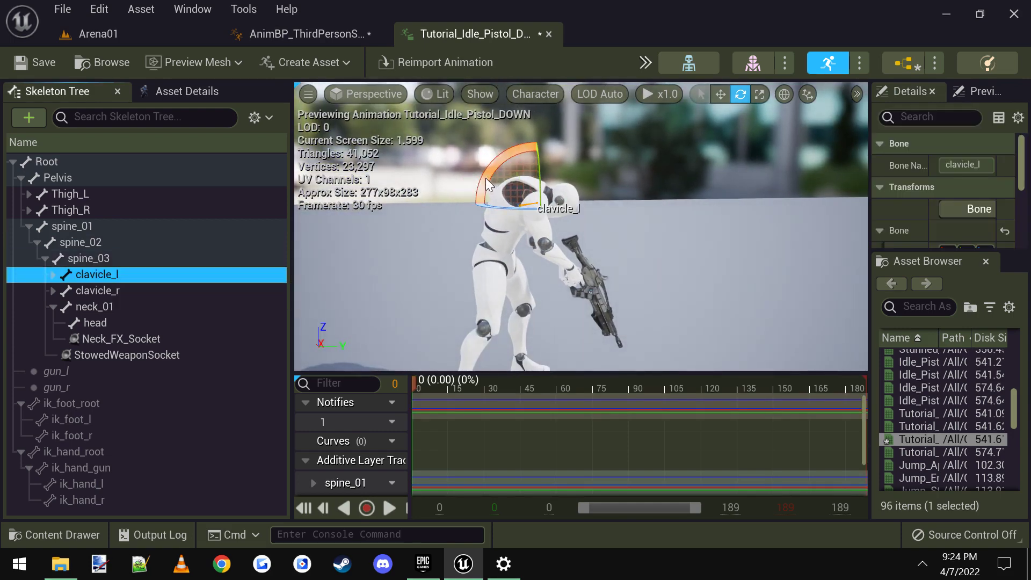
pyautogui.moveTo(487, 184); pyautogui.dragTo(492, 184)
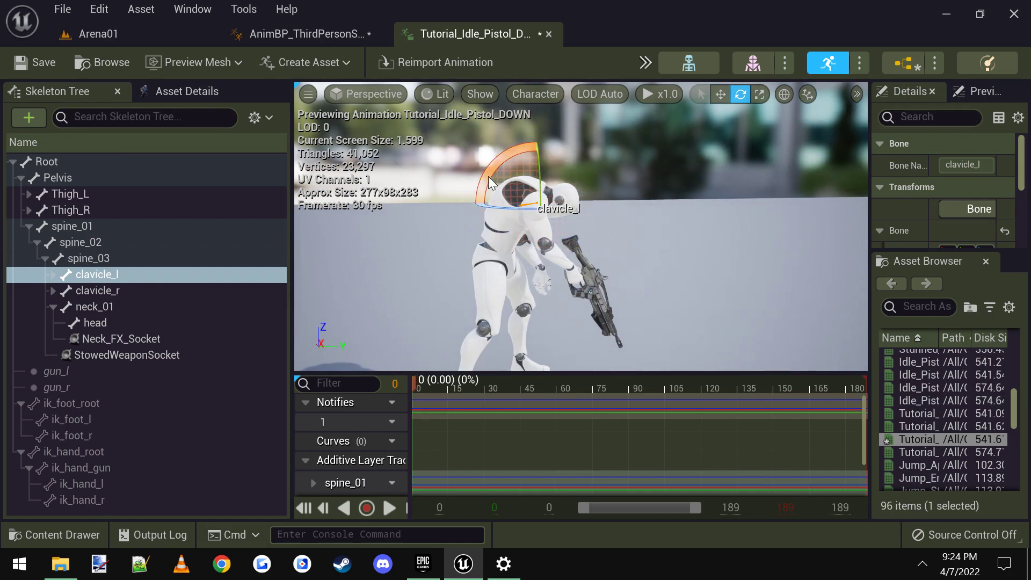
pyautogui.click(98, 290)
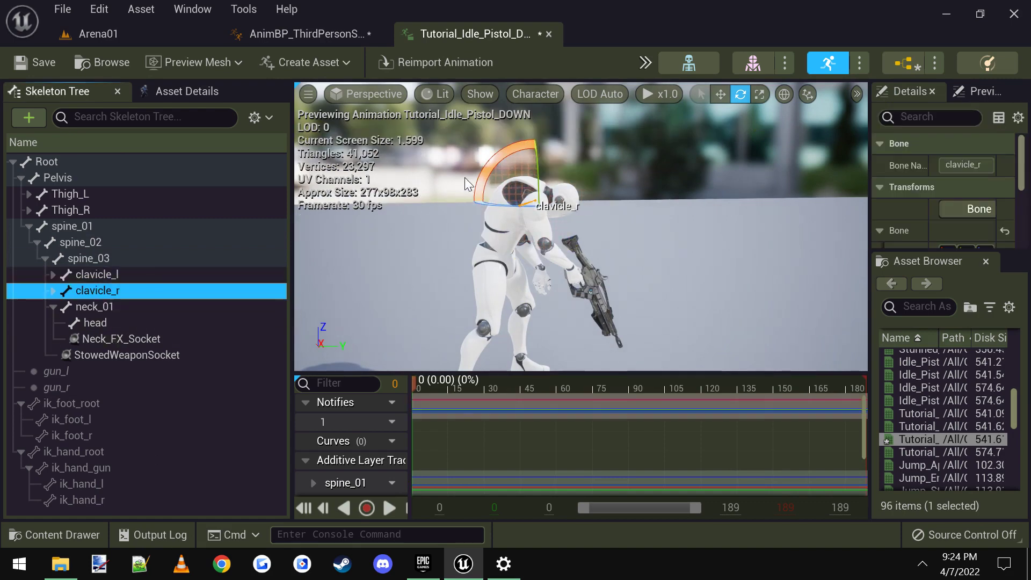
pyautogui.moveTo(488, 183); pyautogui.dragTo(487, 183)
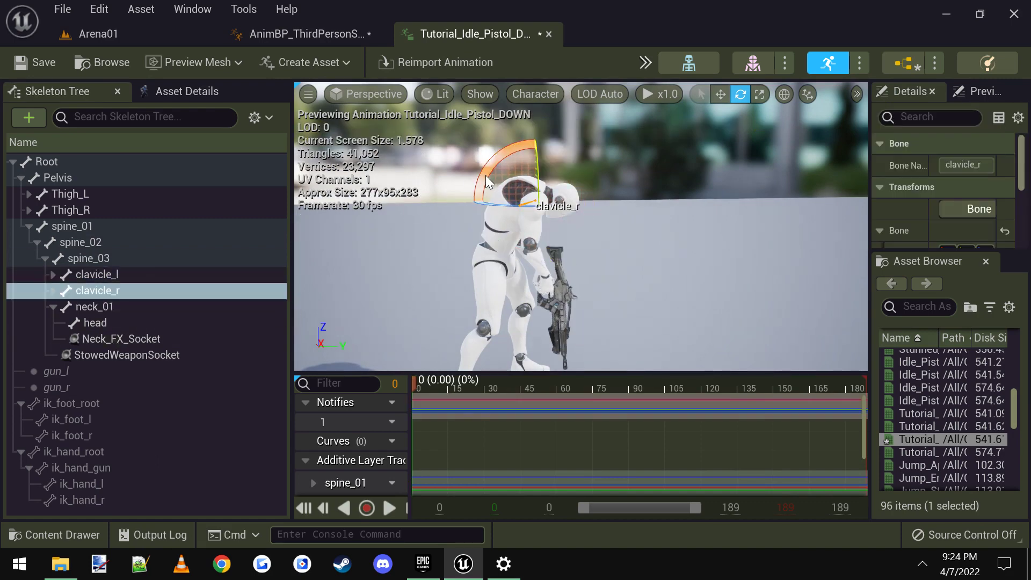
pyautogui.click(42, 62)
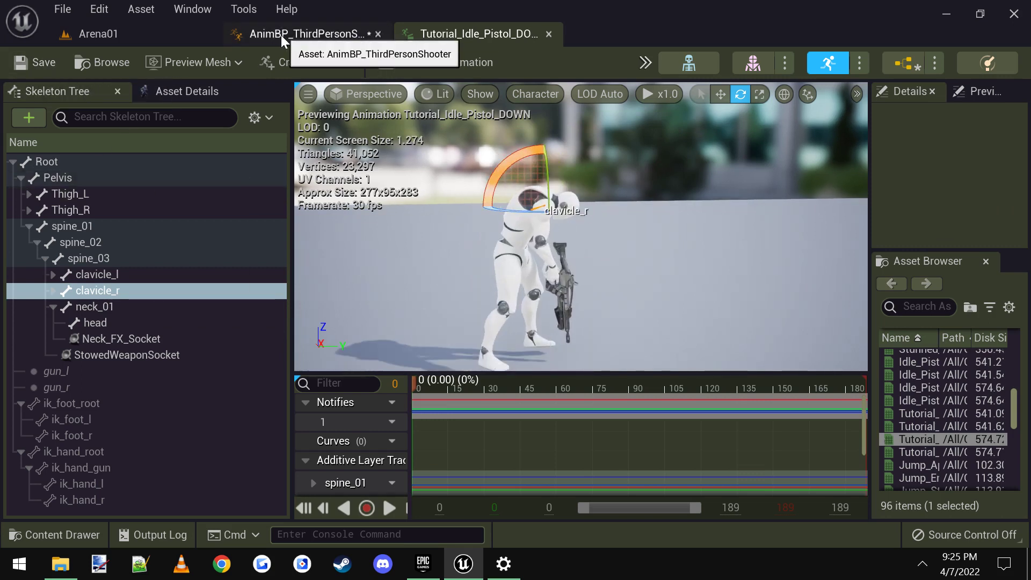
# Create an Aim Offset 1D named TutorialPistol_AO in the NewPistol folder, based on UE4_Mannequin_Skeleton
pyautogui.click(140, 37)
pyautogui.click(547, 391)
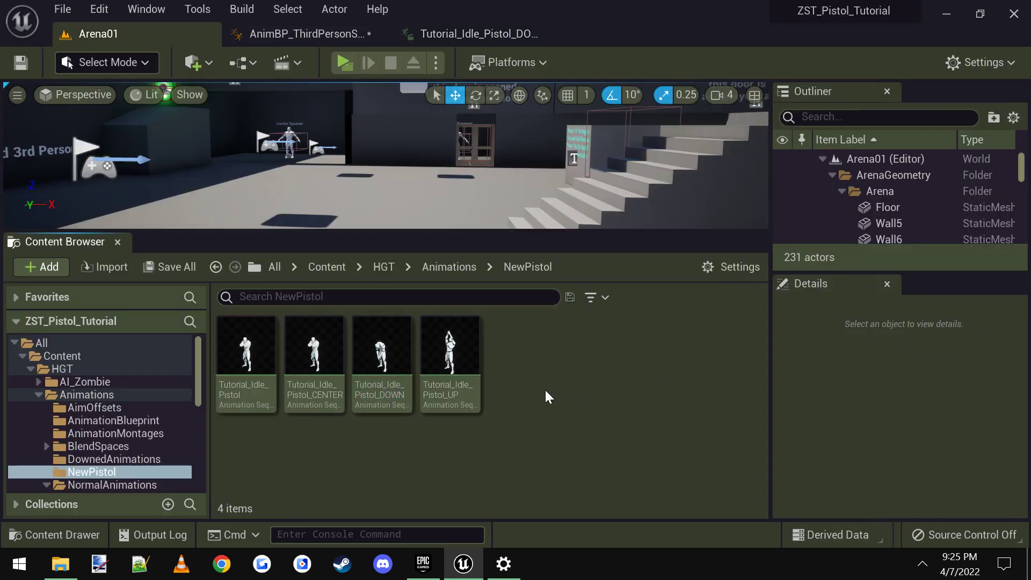
pyautogui.rightClick(545, 391)
pyautogui.moveTo(615, 408)
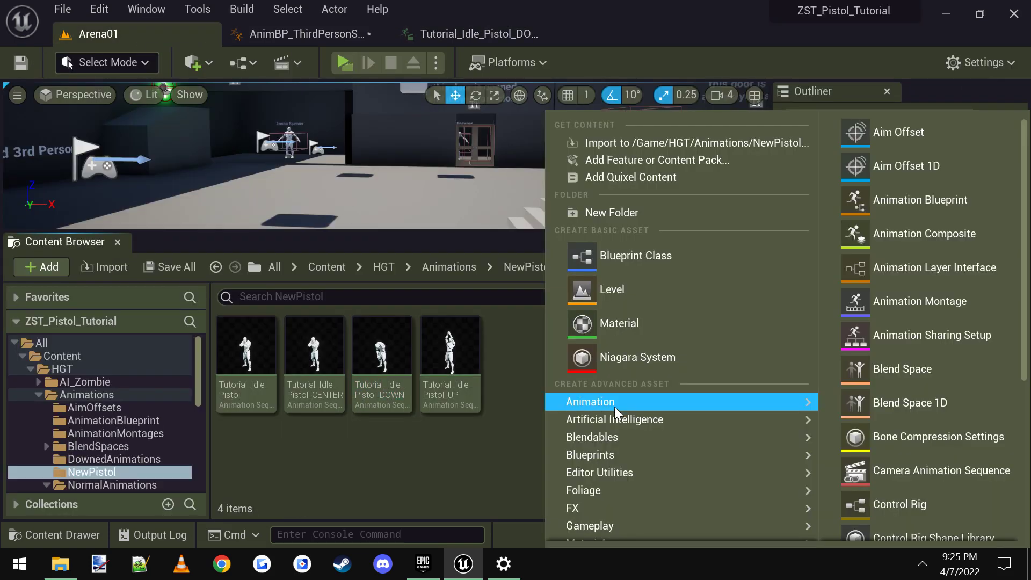
pyautogui.click(924, 167)
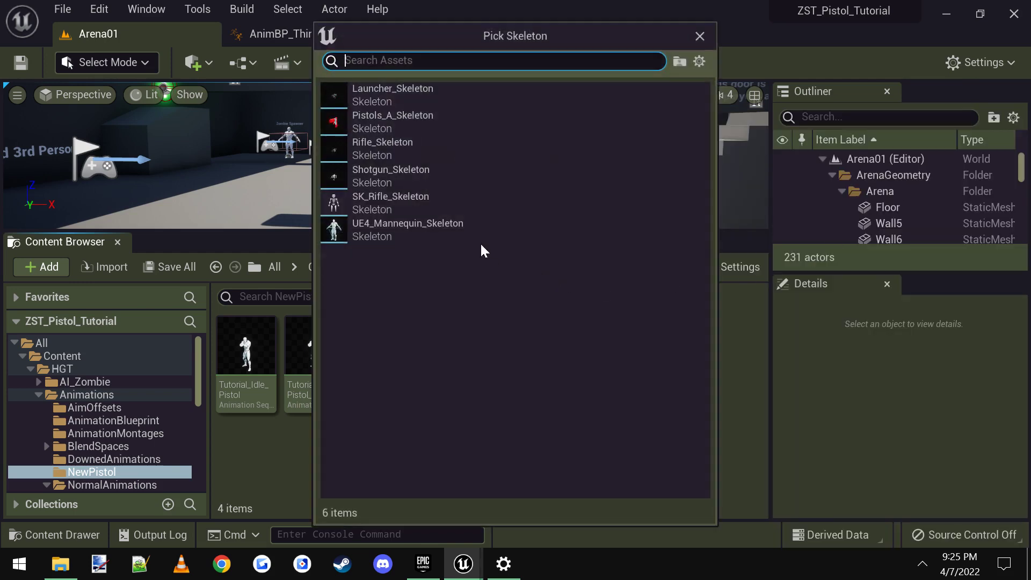
pyautogui.click(405, 228)
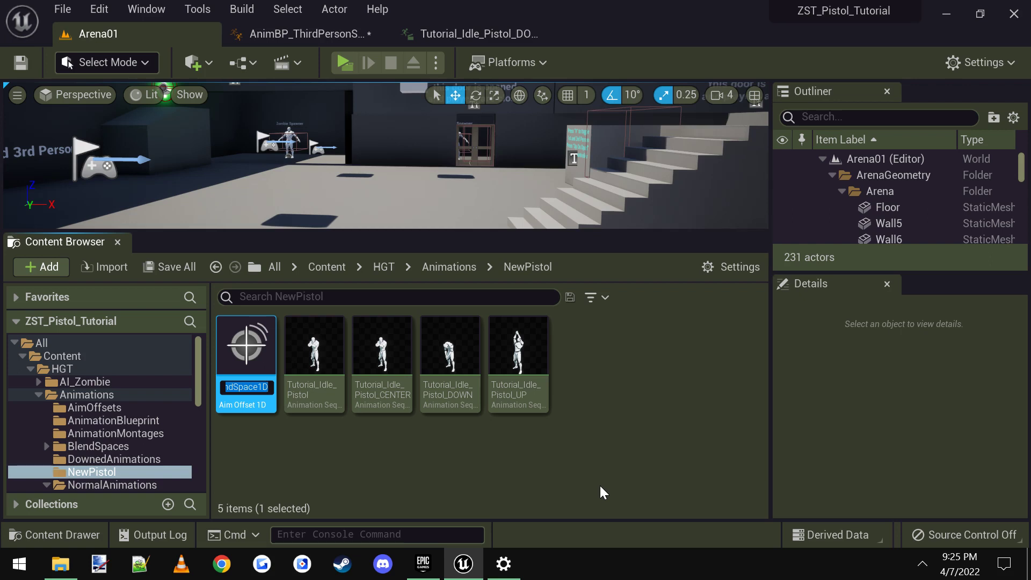
pyautogui.write('P')
pyautogui.press('BackSpace')
pyautogui.write('TutorialPistol_AO')
pyautogui.press('Return')
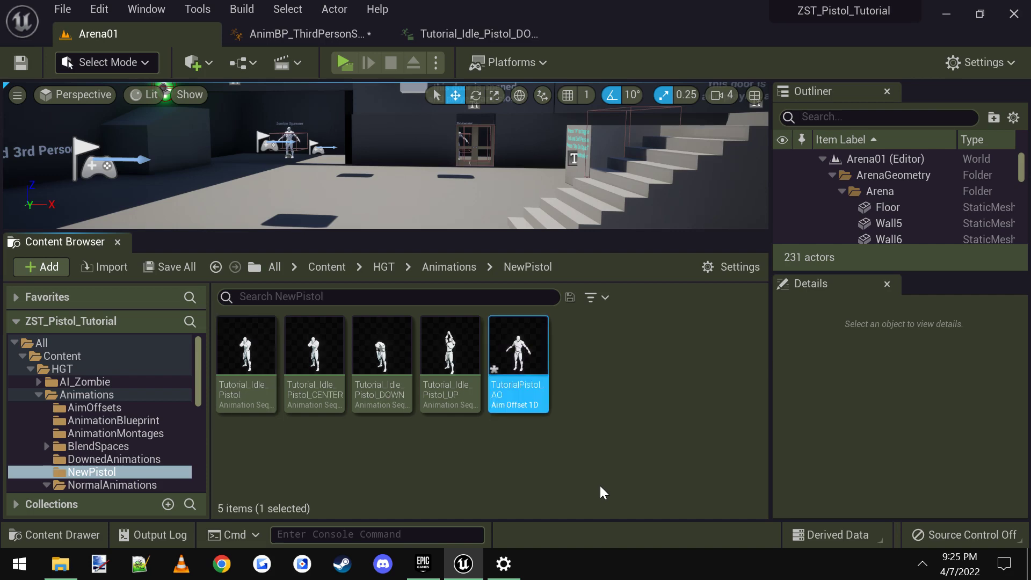
# Open TutorialPistol_AO and name its horizontal axis Pitch in the asset's axis settings
pyautogui.doubleClick(517, 349)
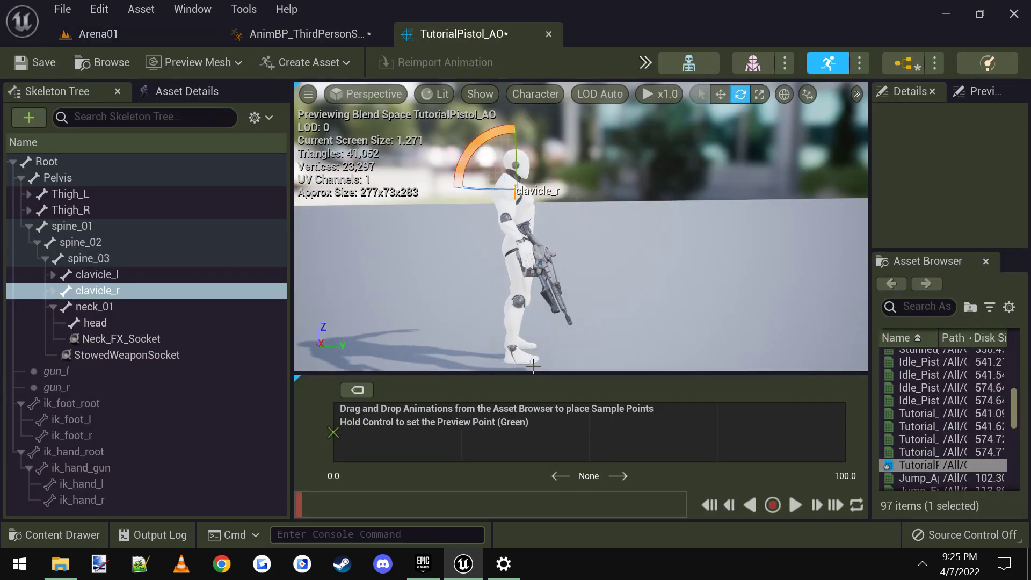
pyautogui.click(176, 94)
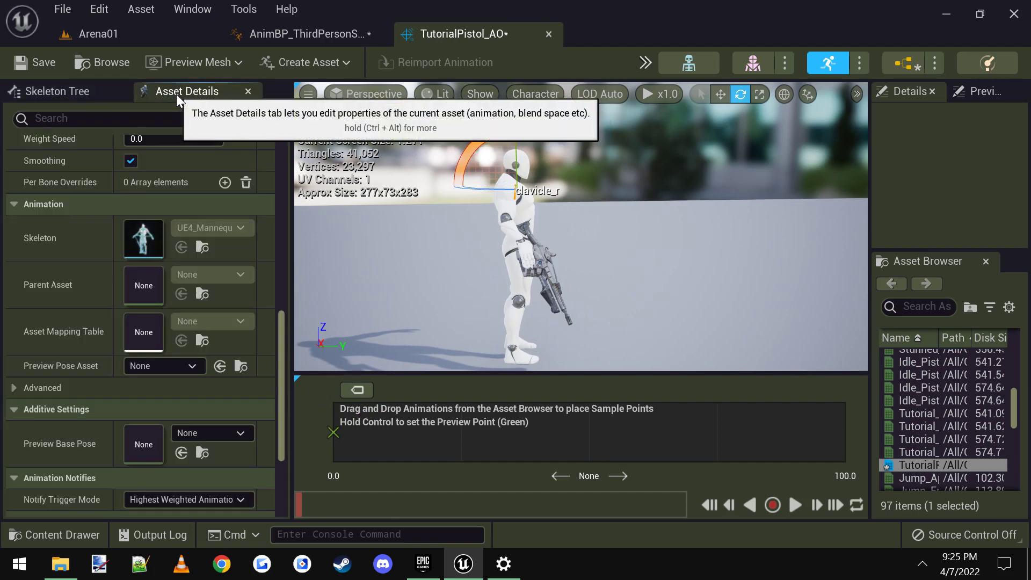
pyautogui.scroll(7, 111, 273)
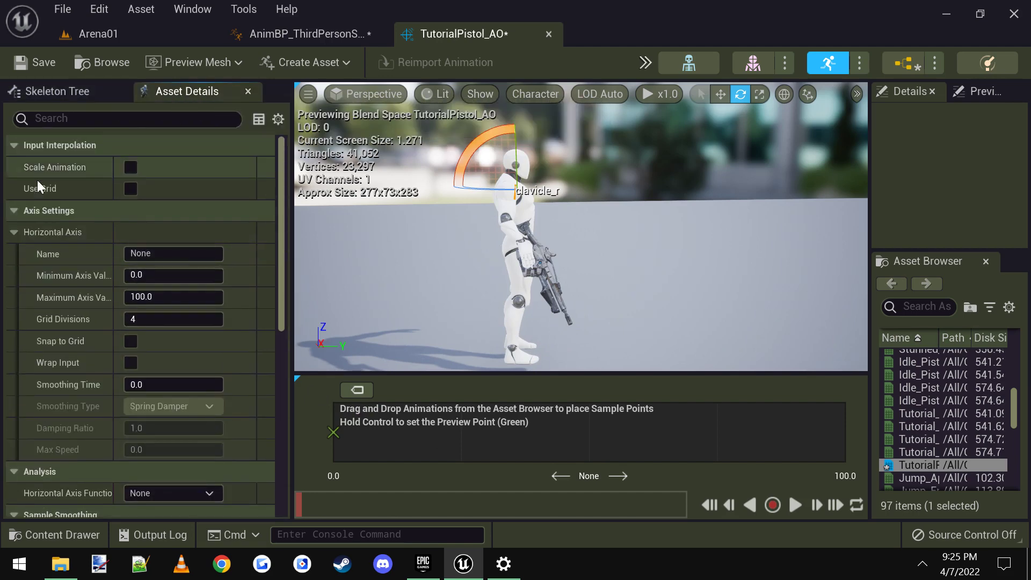
pyautogui.click(14, 230)
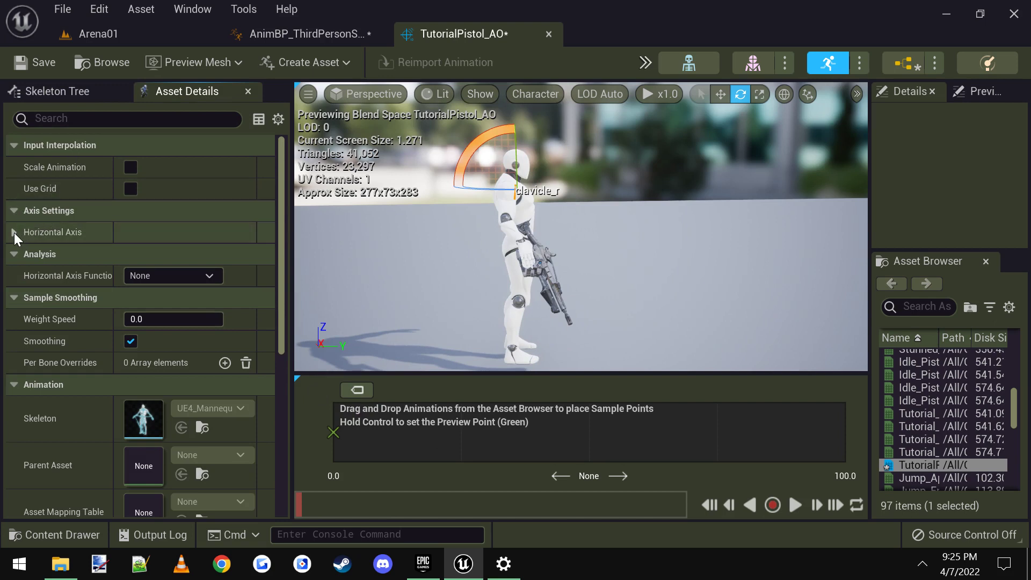
pyautogui.click(11, 233)
pyautogui.click(160, 255)
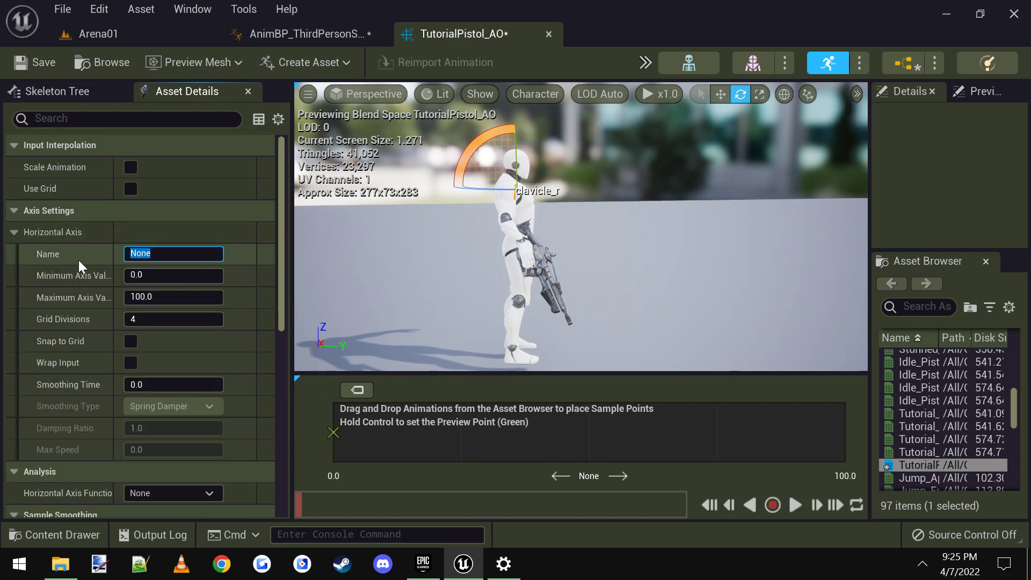
pyautogui.write('Pitch')
pyautogui.press('Return')
pyautogui.press('Tab')
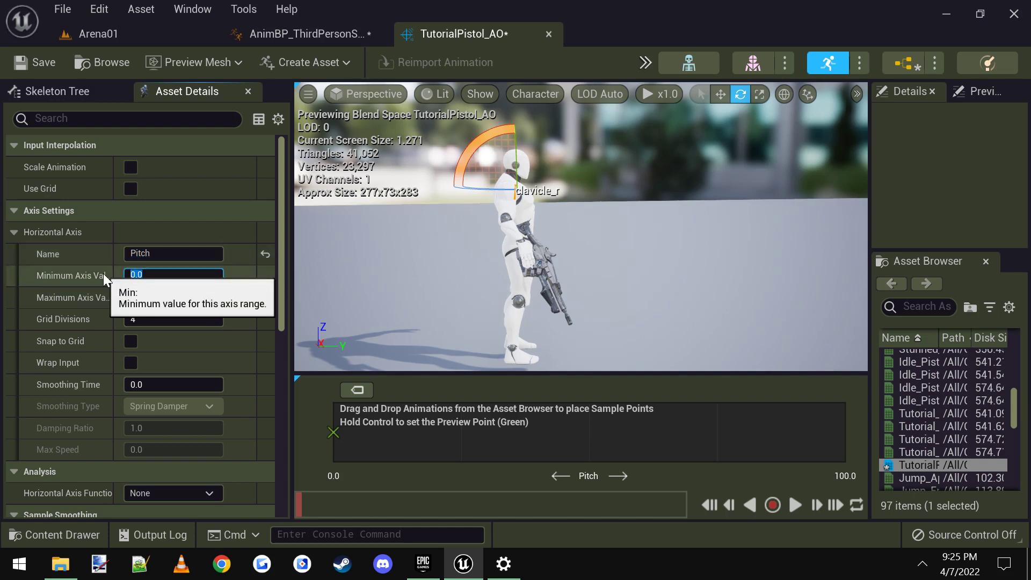
# Set the Pitch axis range from -90 to 90 with 2 grid divisions and enable Snap to Grid
pyautogui.write('-90')
pyautogui.press('Return')
pyautogui.press('Tab')
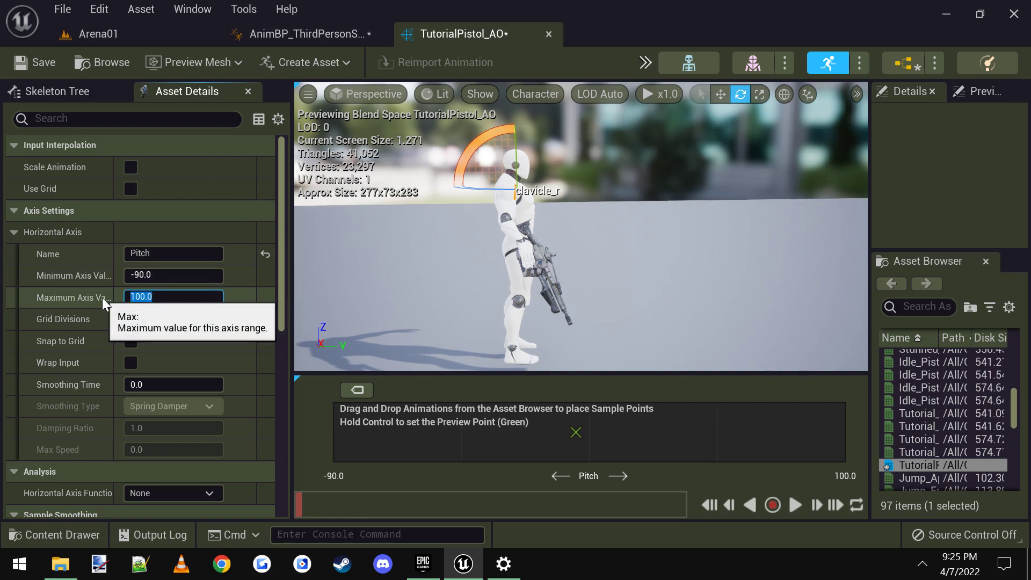
pyautogui.write('90')
pyautogui.press('Return')
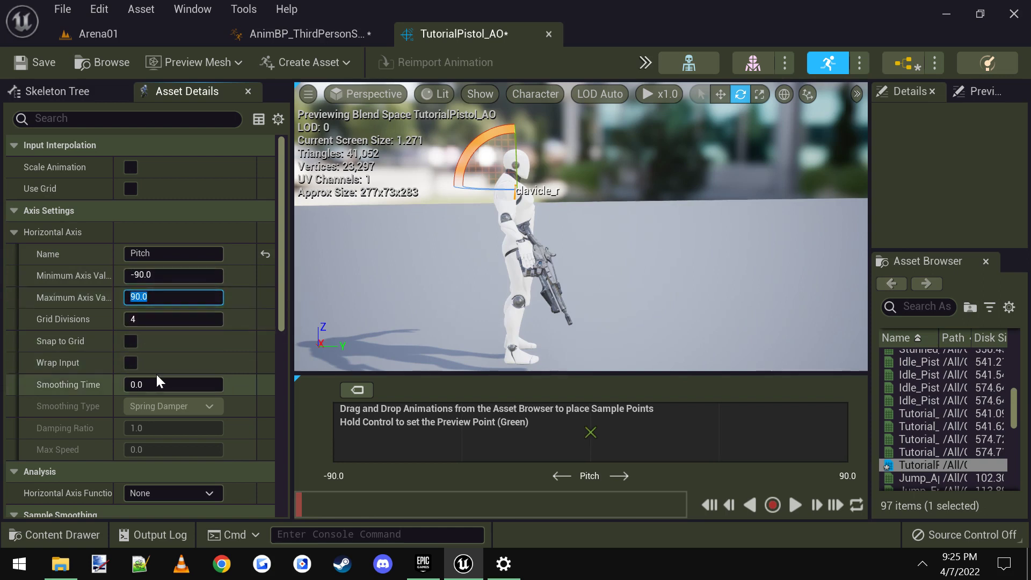
pyautogui.click(146, 320)
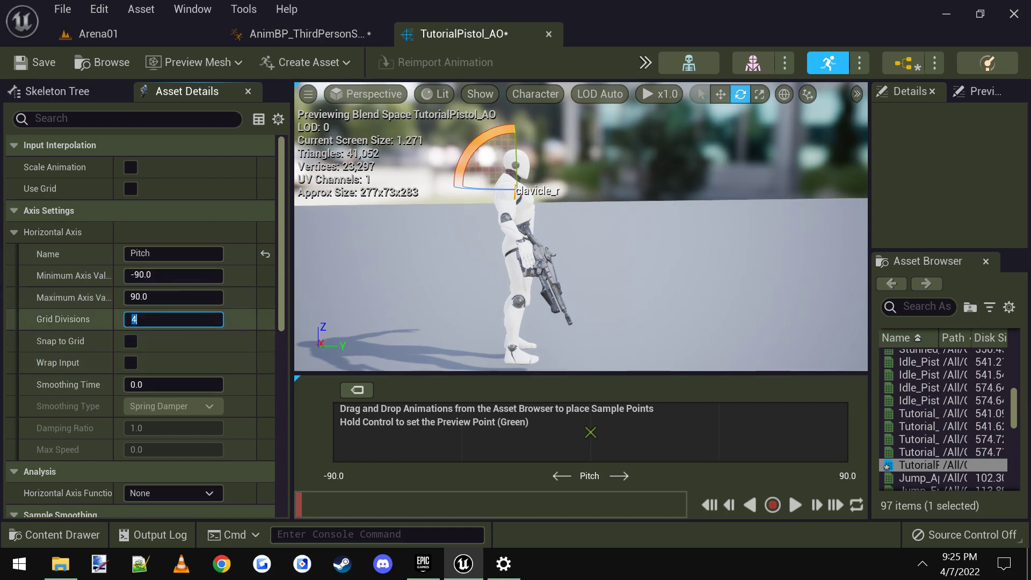
pyautogui.write('2')
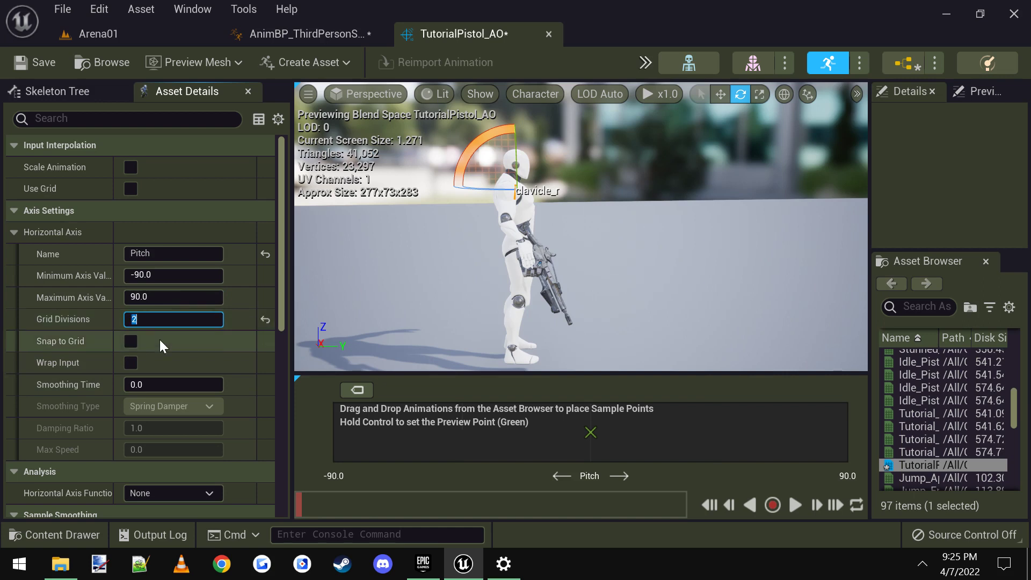
pyautogui.click(131, 343)
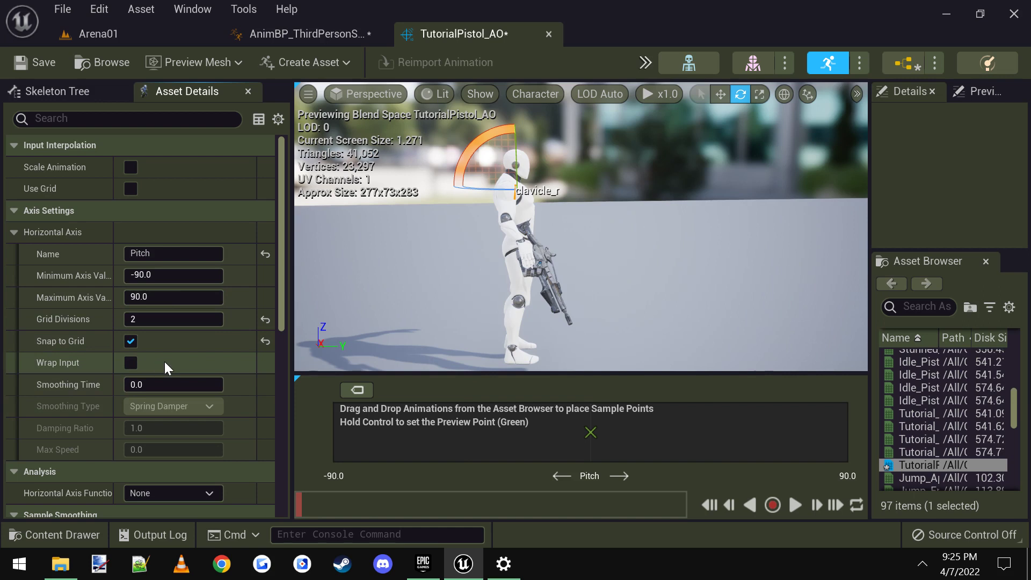
# Enlarge the sample graph area and set the aim offset's Preview Base Pose to Tutorial_Idle_Pistol
pyautogui.moveTo(442, 373); pyautogui.dragTo(459, 266)
pyautogui.scroll(-4, 115, 307)
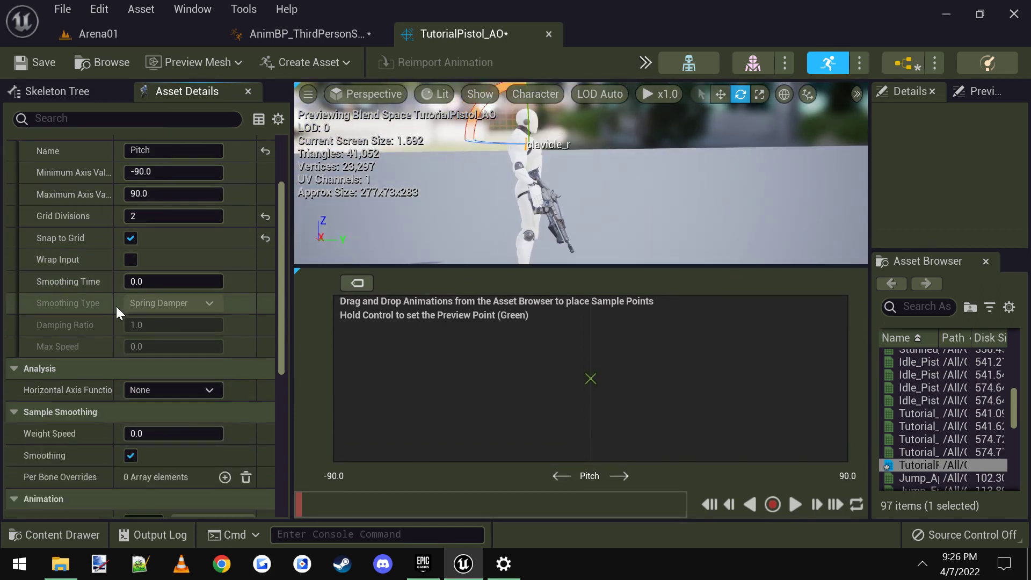
pyautogui.scroll(-5, 202, 307)
pyautogui.scroll(-10, 222, 294)
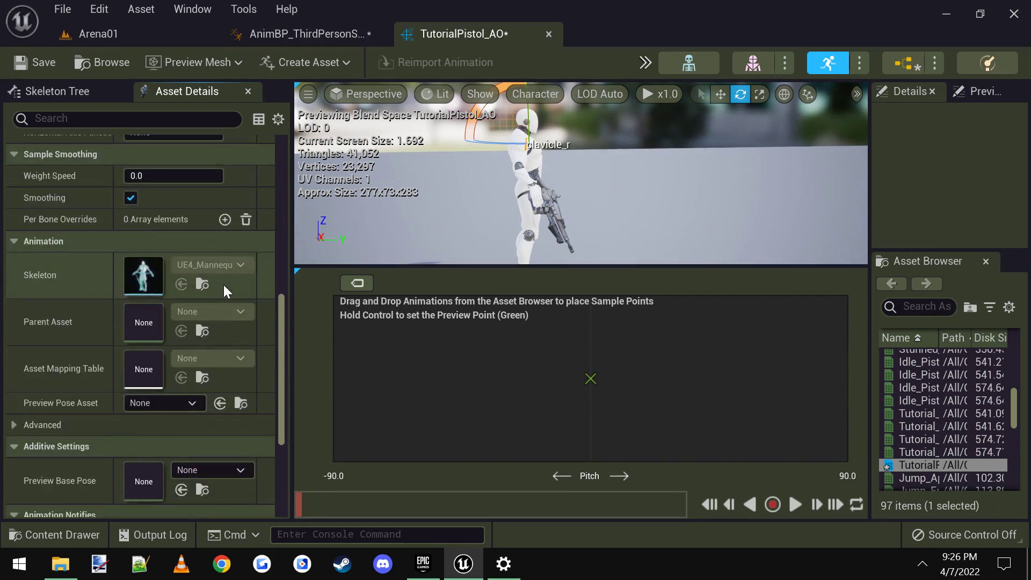
pyautogui.scroll(-1, 223, 285)
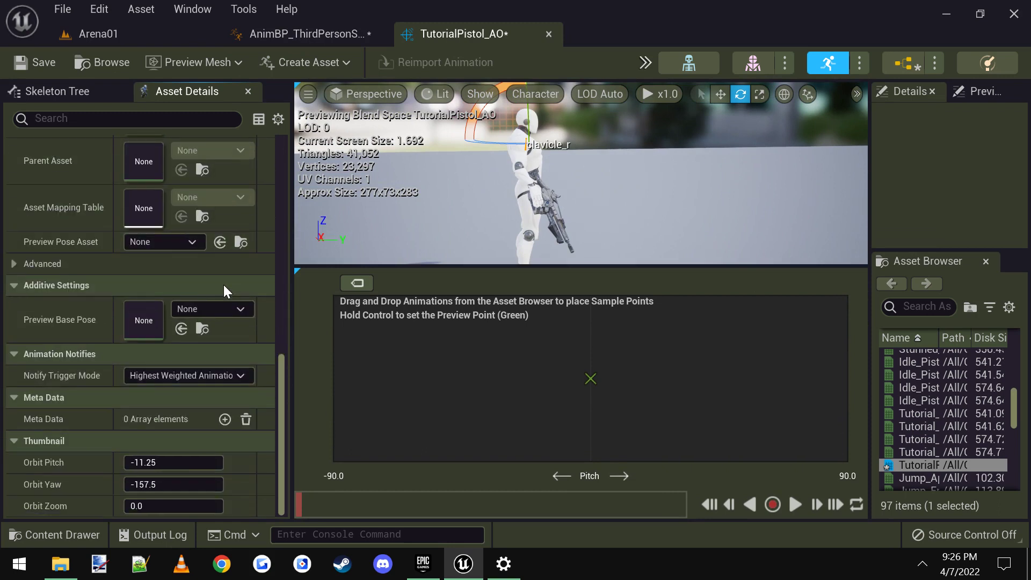
pyautogui.click(229, 311)
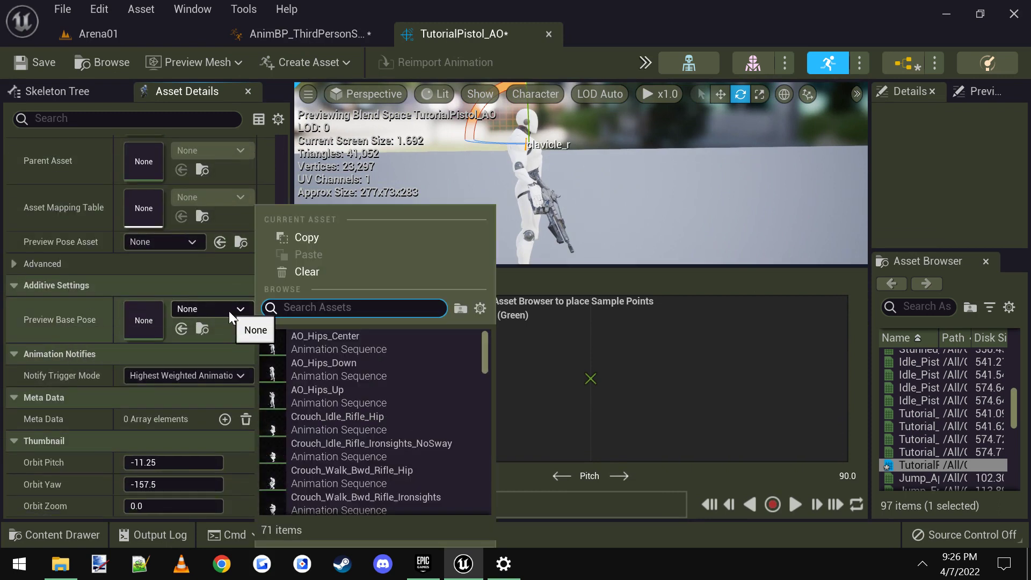
pyautogui.write('tutorial')
pyautogui.click(358, 341)
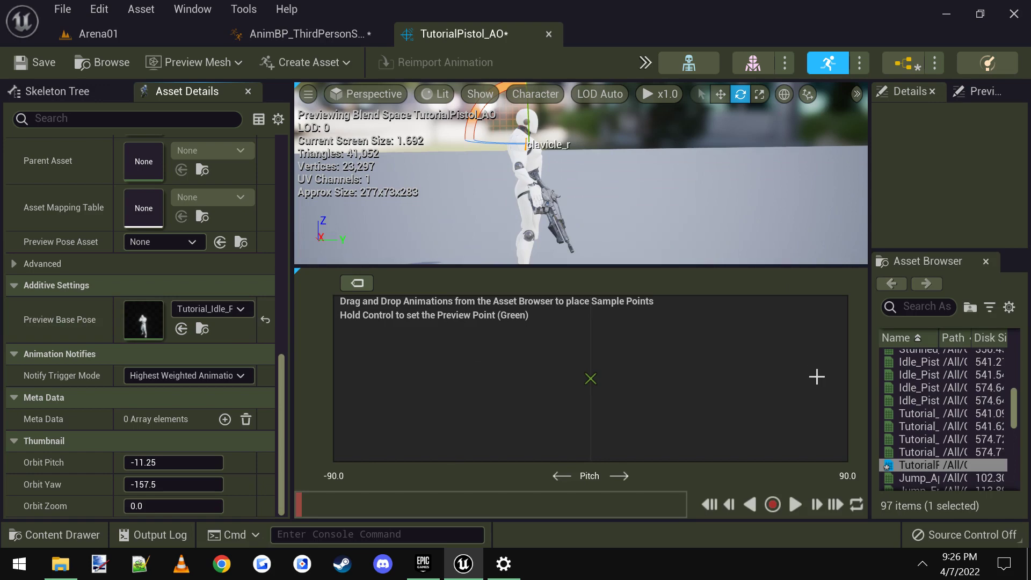
# Filter the available animations by "tutorial" and place Tutorial_Idle_Pistol_CENTER at the middle of the Pitch axis
pyautogui.moveTo(869, 317); pyautogui.dragTo(834, 317)
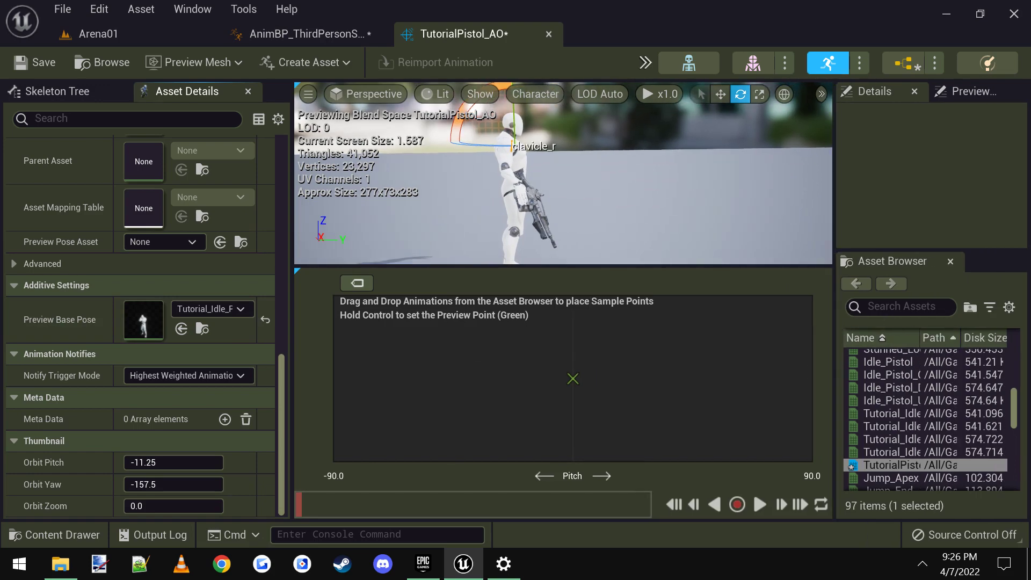
pyautogui.click(904, 307)
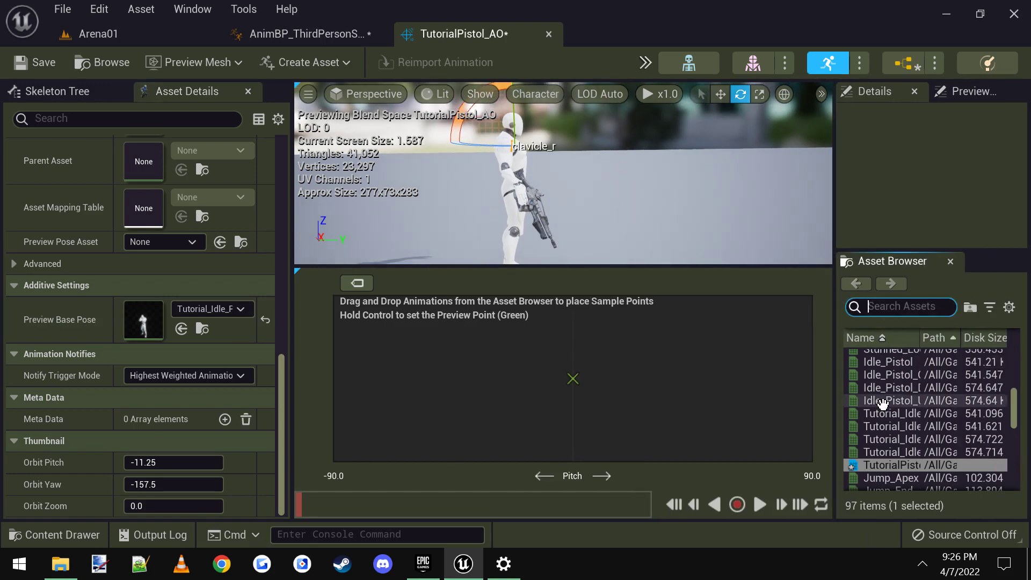
pyautogui.write('tutoria')
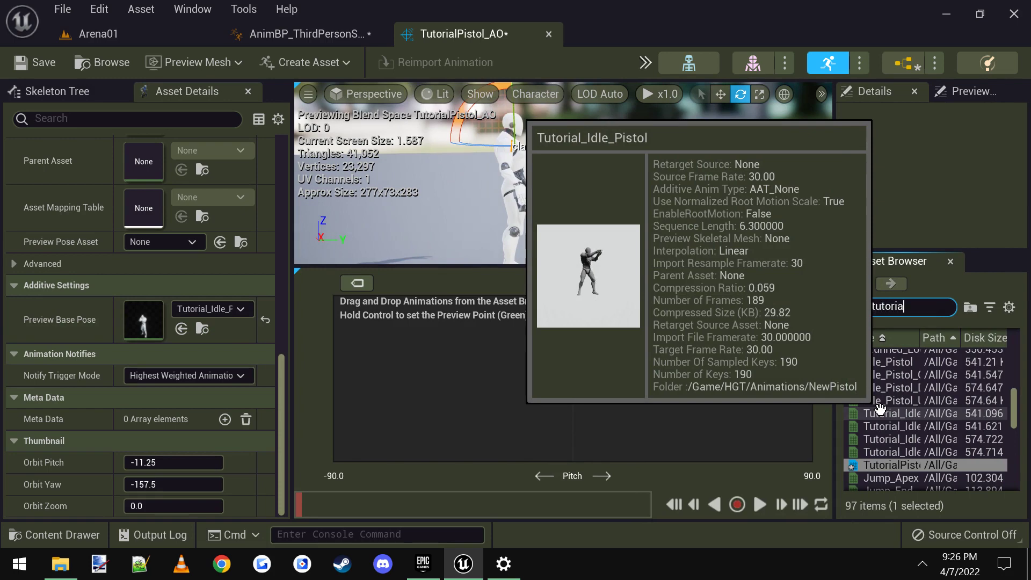
pyautogui.write('l')
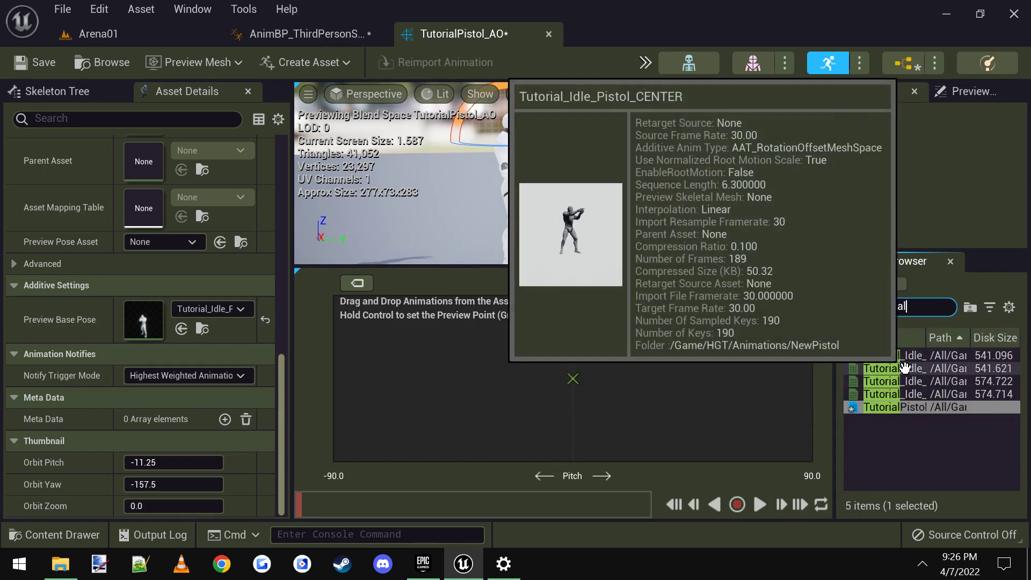
pyautogui.moveTo(905, 368); pyautogui.dragTo(574, 376)
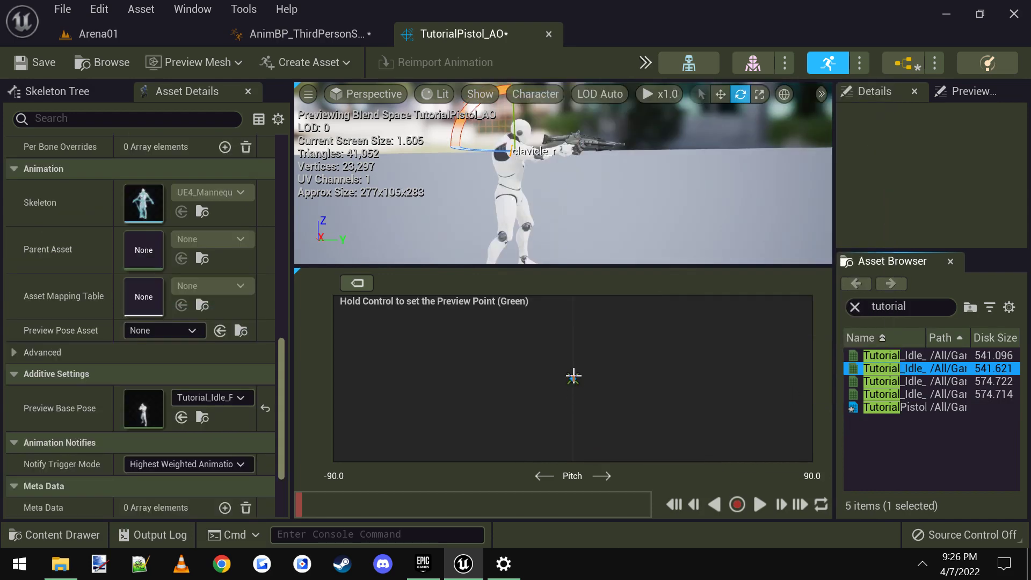
# Place Tutorial_Idle_Pistol_DOWN at Pitch -90 and Tutorial_Idle_Pistol_UP at Pitch 90, and save the aim offset
pyautogui.click(911, 381)
pyautogui.moveTo(911, 381); pyautogui.dragTo(340, 372)
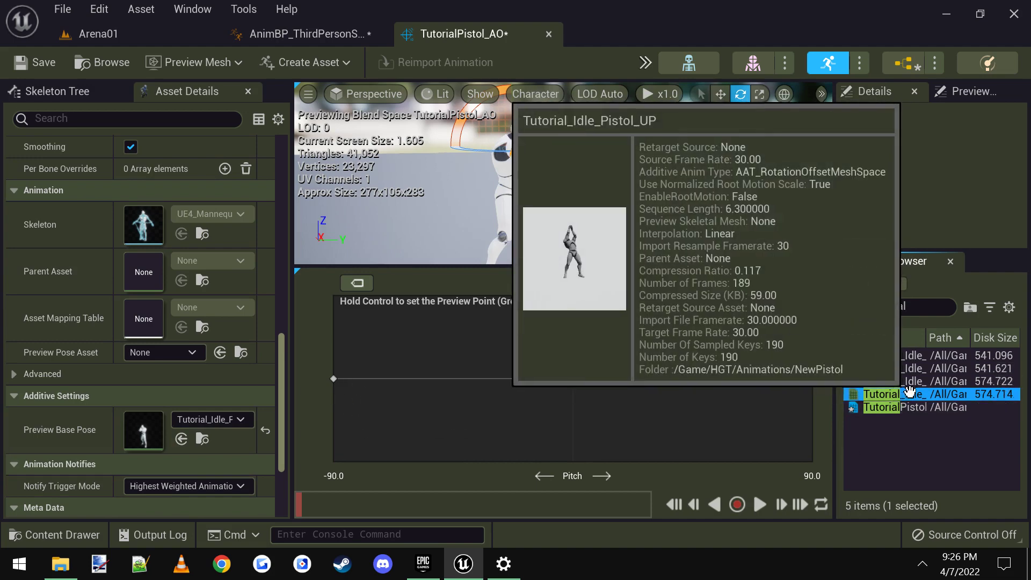
pyautogui.moveTo(908, 394); pyautogui.dragTo(801, 378)
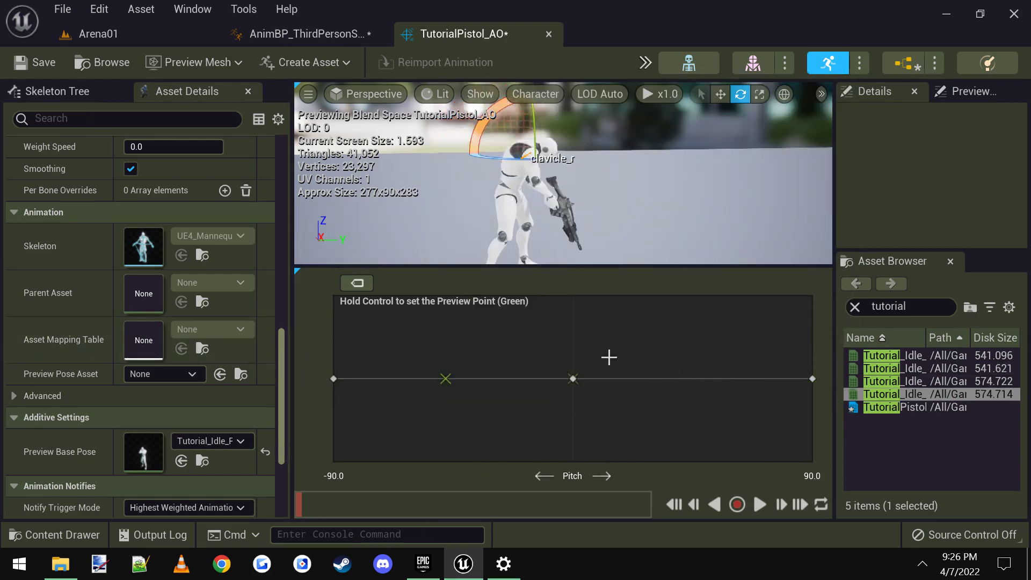
pyautogui.click(35, 62)
# Return to the animation blueprint, filter its assets by "tutorial", and add TutorialPistol_AO to the AnimGraph
pyautogui.click(277, 36)
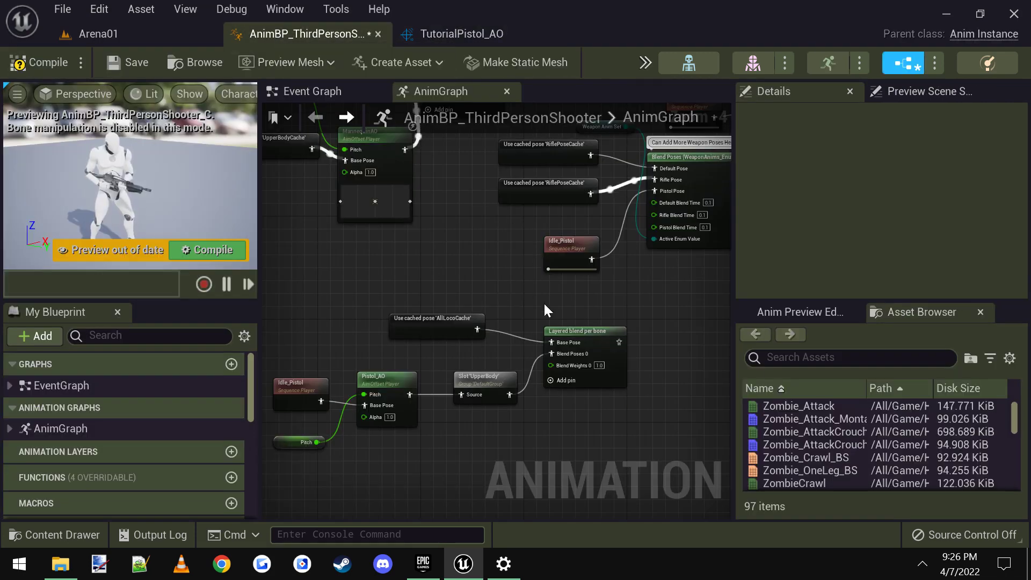
pyautogui.click(851, 359)
pyautogui.write('tu')
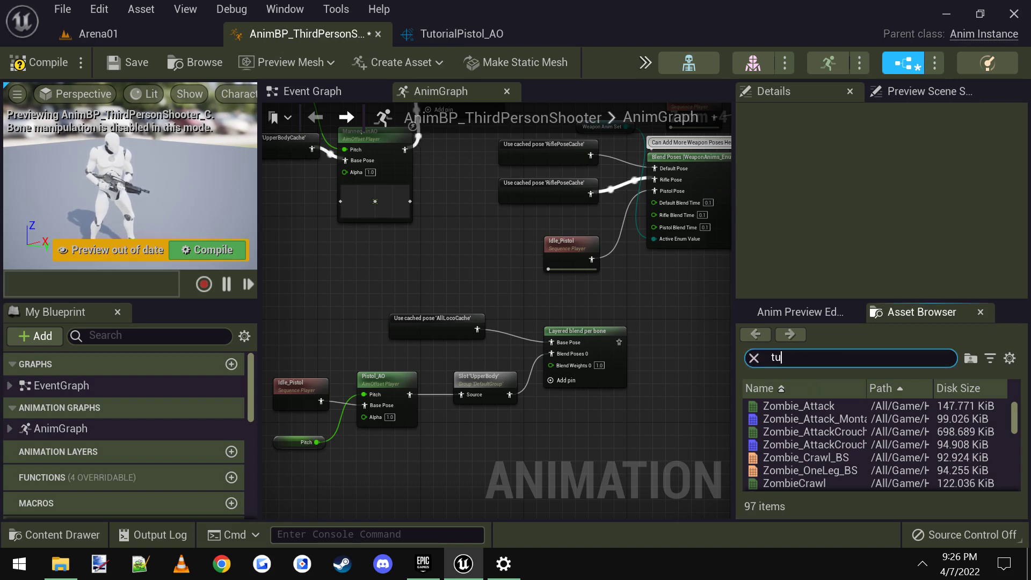
pyautogui.write('torial')
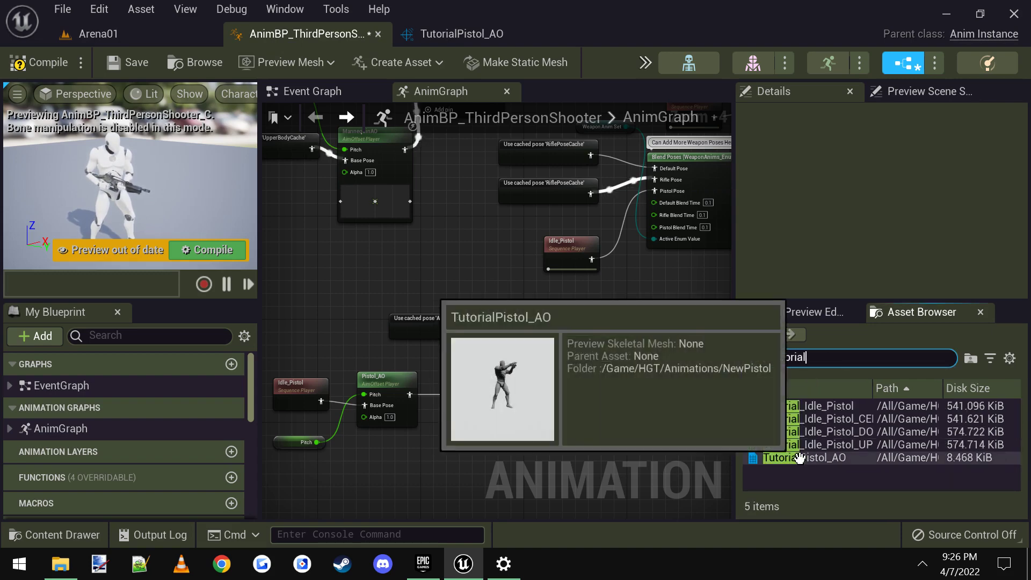
pyautogui.moveTo(828, 457); pyautogui.dragTo(659, 301)
# Shift the old Pistol_AO node group lower in the AnimGraph and place the TutorialPistol_AO node just below the upper Idle_Pistol node
pyautogui.moveTo(529, 305); pyautogui.dragTo(570, 258, button='right')
pyautogui.moveTo(316, 272); pyautogui.dragTo(594, 397)
pyautogui.moveTo(631, 293); pyautogui.dragTo(591, 265, button='right')
pyautogui.moveTo(592, 265); pyautogui.dragTo(618, 367)
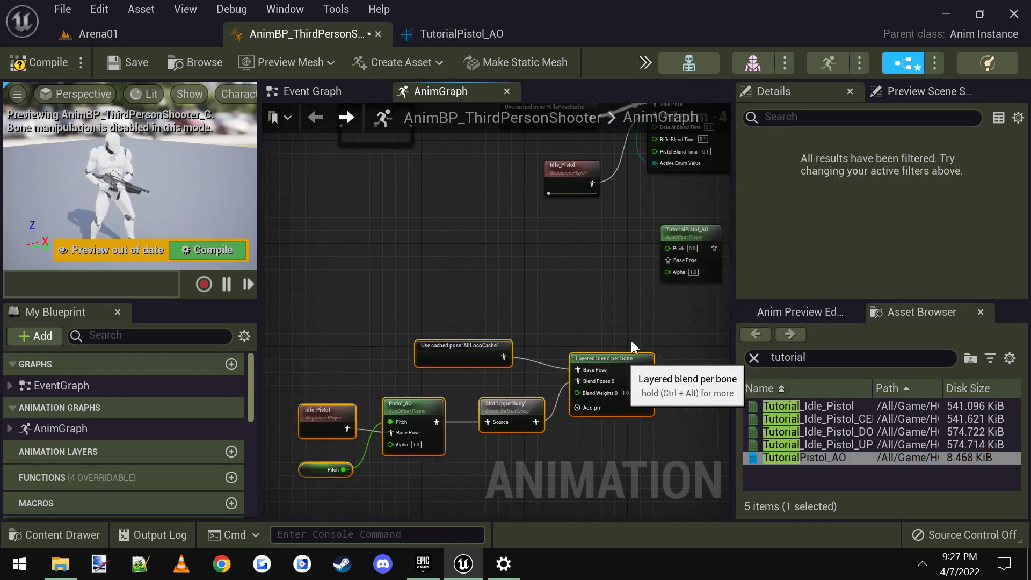
pyautogui.moveTo(689, 228); pyautogui.dragTo(532, 215)
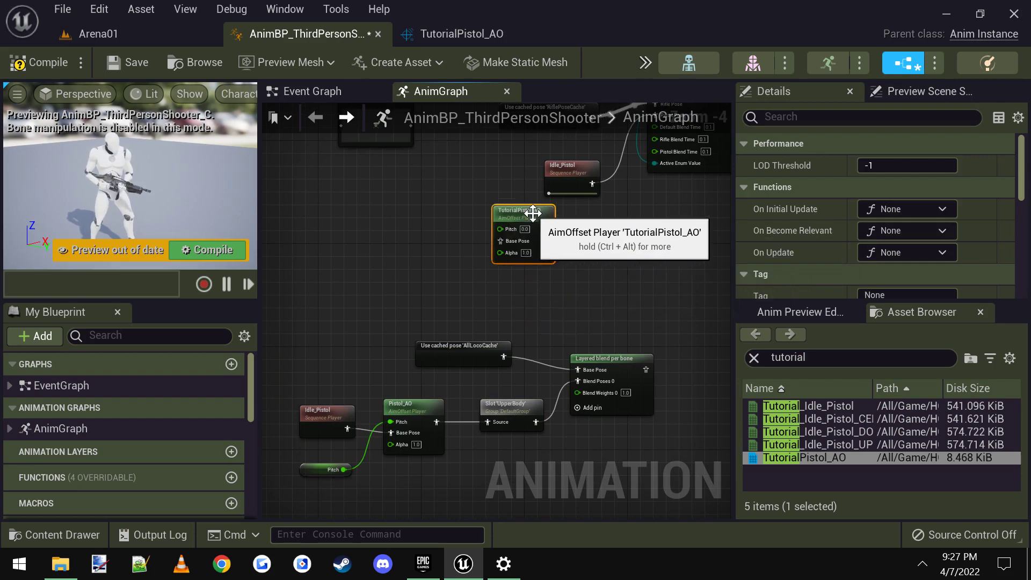
# Disconnect Idle_Pistol from the Pistol Pose input, move it beside TutorialPistol_AO, and connect it to that node's Base Pose
pyautogui.moveTo(532, 214); pyautogui.dragTo(546, 322, button='right')
pyautogui.scroll(4, 523, 289)
pyautogui.scroll(-2, 639, 194)
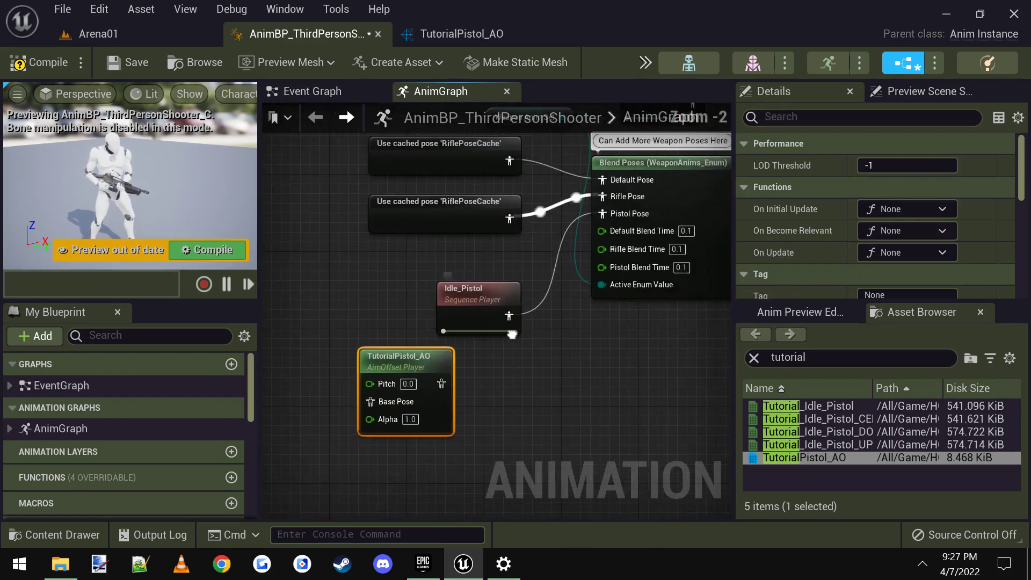
pyautogui.moveTo(524, 332); pyautogui.dragTo(603, 311, button='right')
pyautogui.keyDown('alt'); pyautogui.click(523, 303); pyautogui.keyUp('alt')
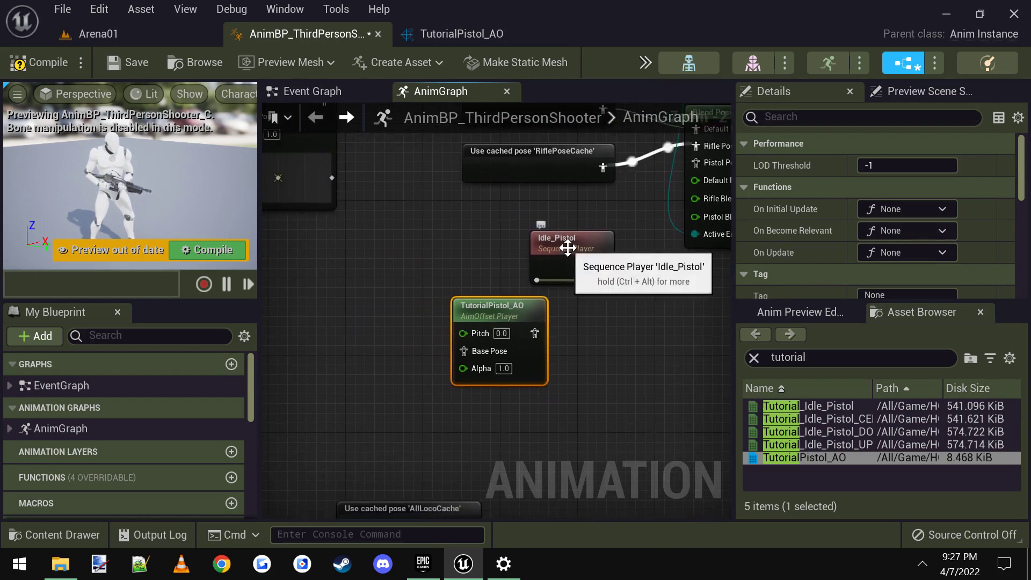
pyautogui.moveTo(566, 247); pyautogui.dragTo(373, 325)
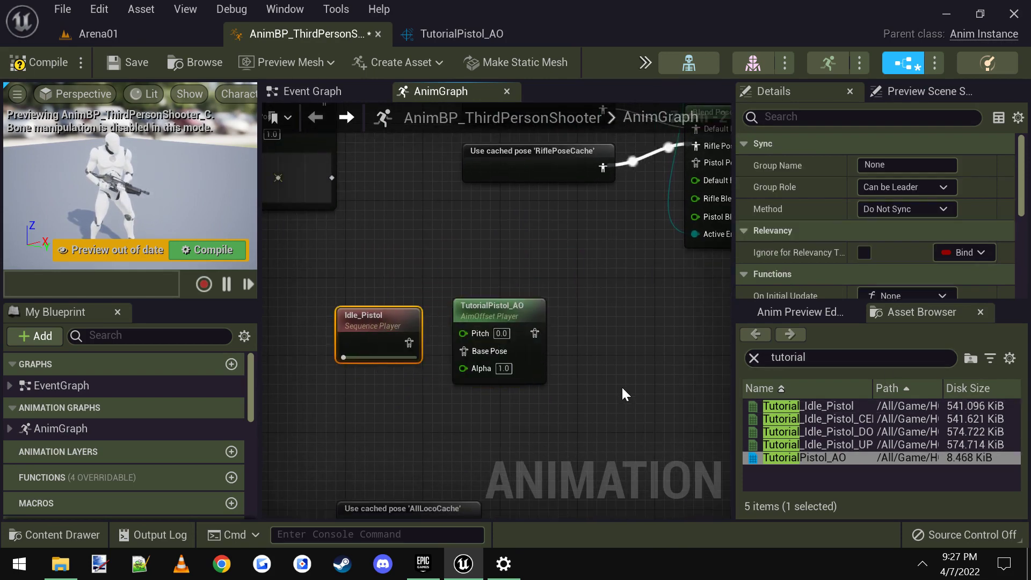
pyautogui.moveTo(621, 385); pyautogui.dragTo(729, 234, button='right')
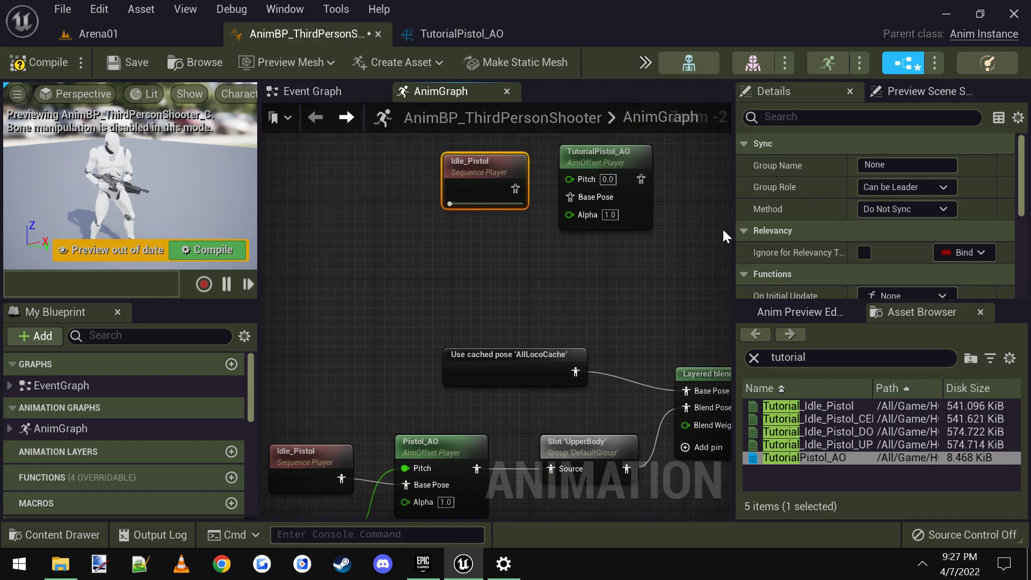
pyautogui.moveTo(500, 187); pyautogui.dragTo(572, 196)
pyautogui.moveTo(532, 293); pyautogui.dragTo(559, 201, button='right')
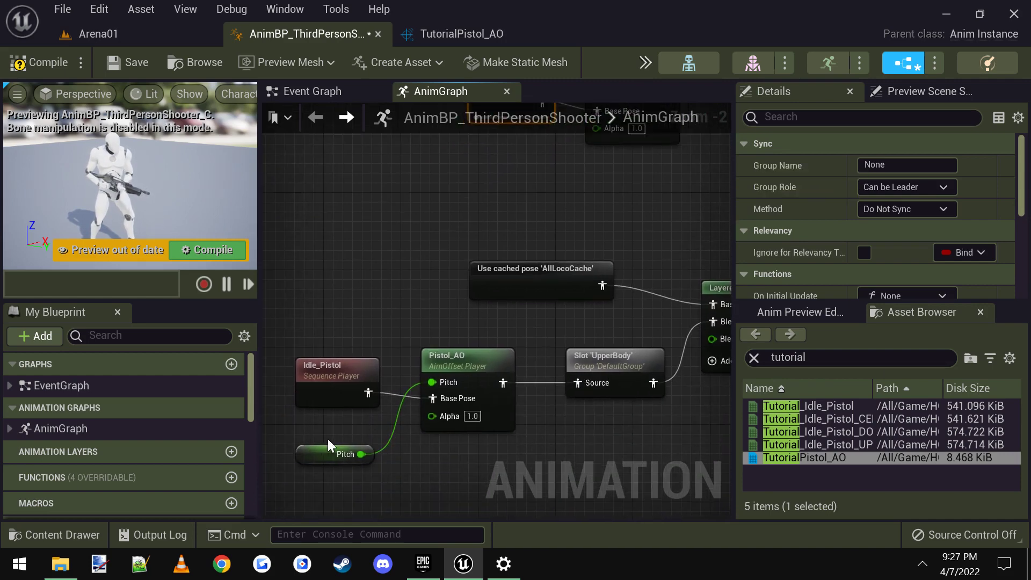
# Duplicate the Pitch variable node below TutorialPistol_AO and connect it to that node's Alpha input
pyautogui.click(310, 452)
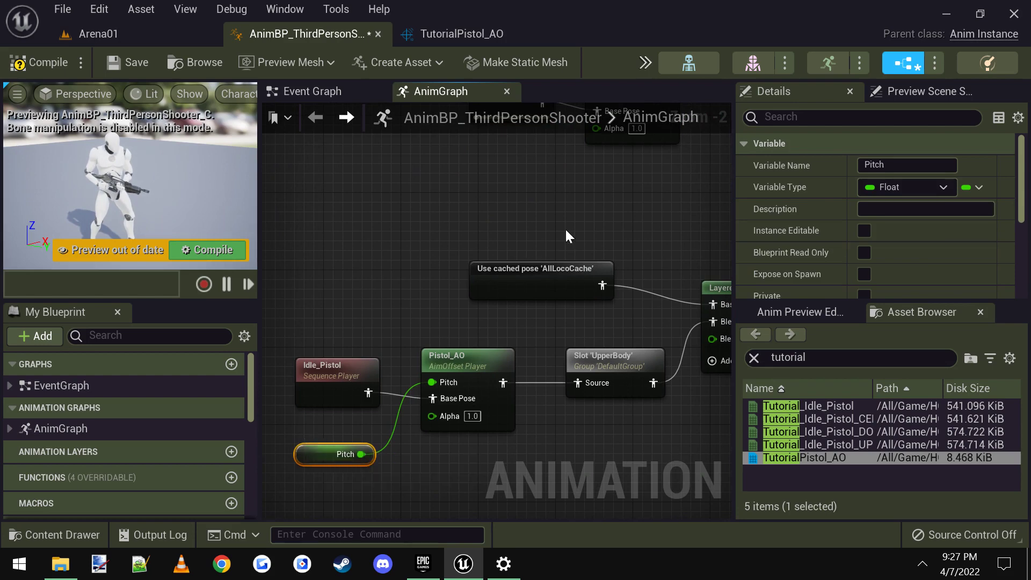
pyautogui.moveTo(502, 161); pyautogui.dragTo(423, 288, button='right')
pyautogui.click(422, 293)
pyautogui.hotkey('ctrl', 'v')
pyautogui.scroll(1, 513, 294)
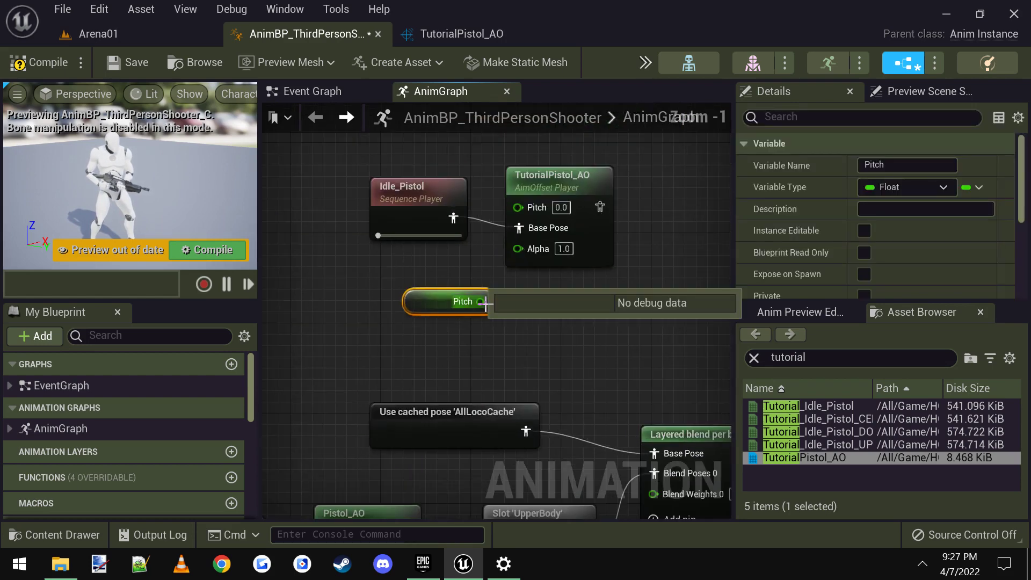
pyautogui.moveTo(483, 301); pyautogui.dragTo(528, 248)
pyautogui.scroll(-5, 32, 456)
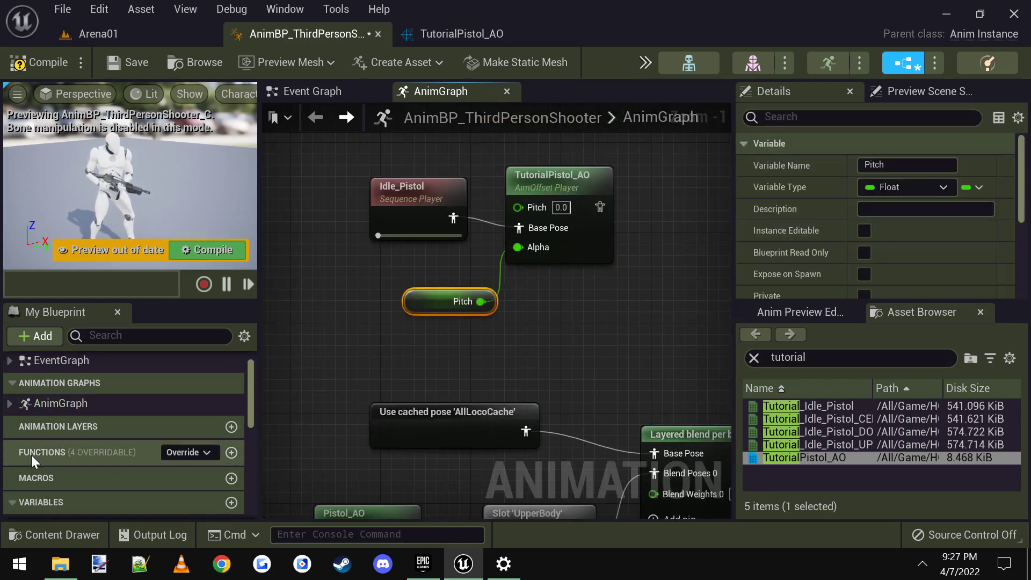
pyautogui.scroll(-5, 37, 457)
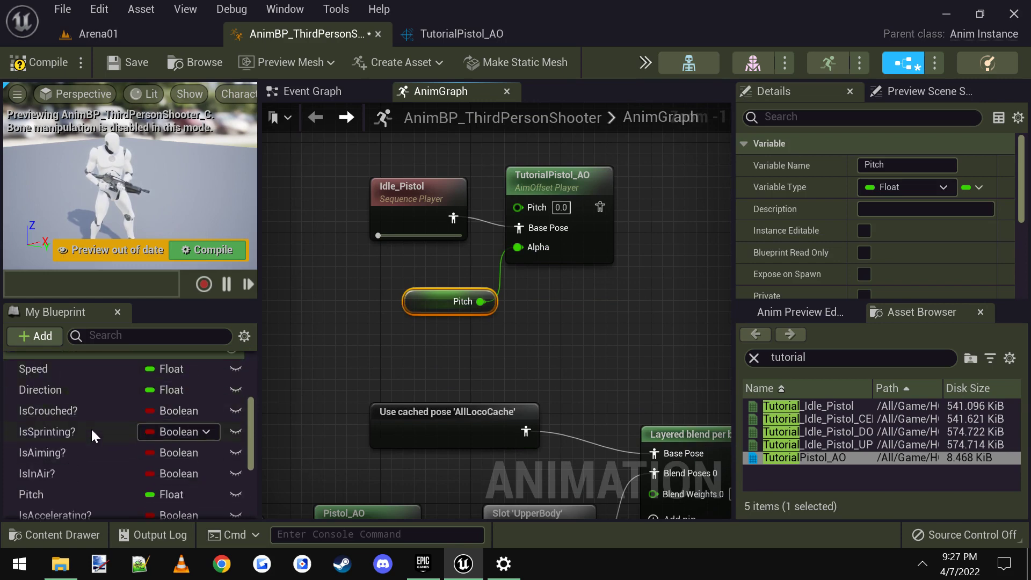
pyautogui.moveTo(31, 417); pyautogui.dragTo(540, 347)
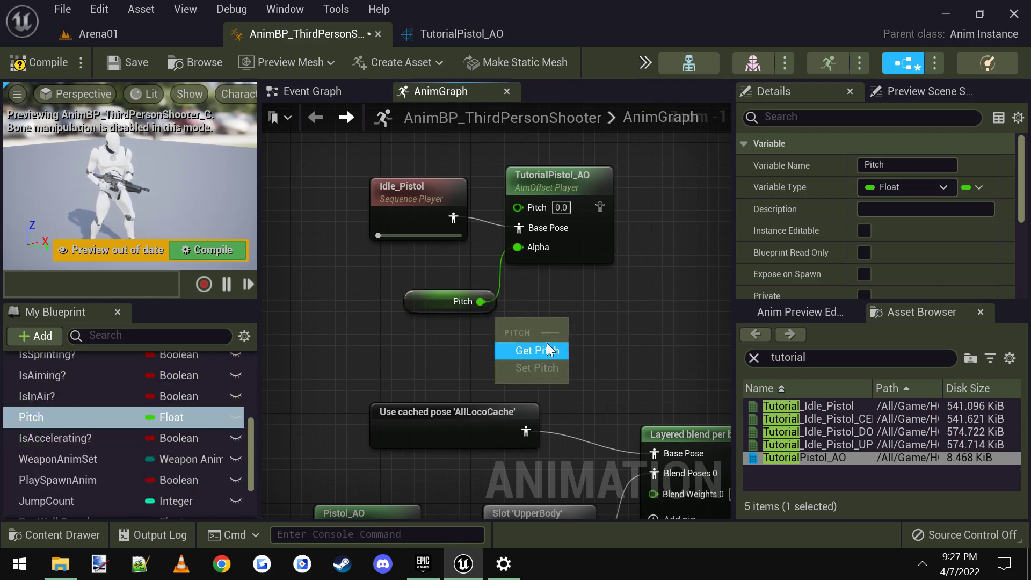
pyautogui.click(559, 361)
pyautogui.click(553, 324)
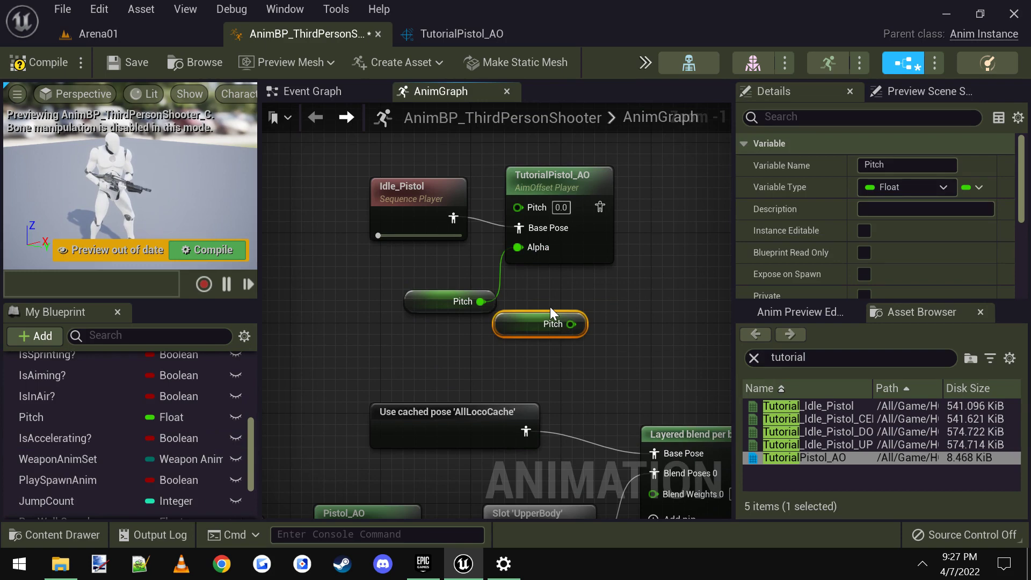
pyautogui.press('Delete')
pyautogui.moveTo(546, 287); pyautogui.dragTo(579, 266, button='right')
pyautogui.scroll(-1, 598, 330)
pyautogui.scroll(-1, 580, 302)
pyautogui.moveTo(571, 305); pyautogui.dragTo(540, 237, button='right')
pyautogui.rightClick(539, 236)
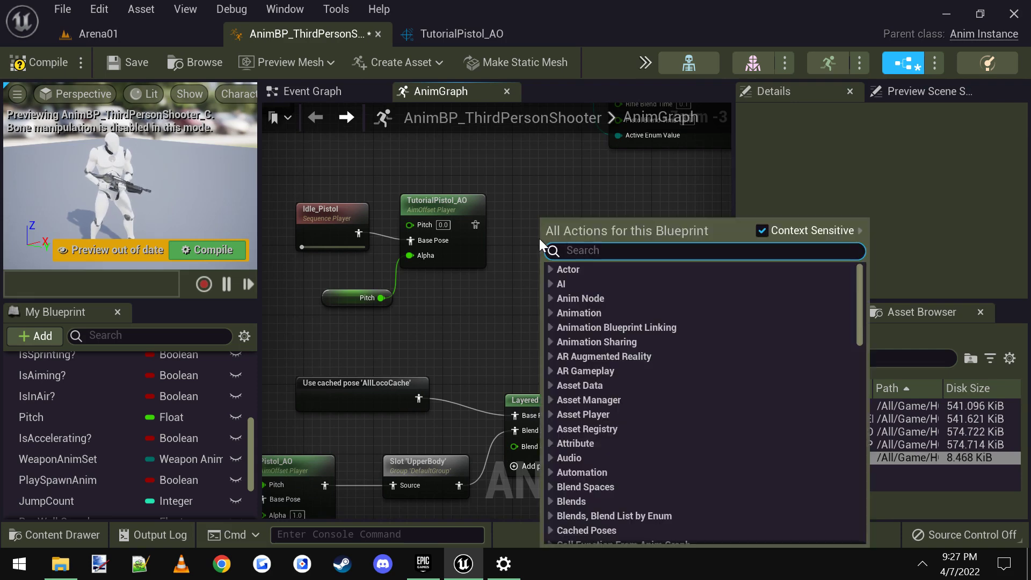
pyautogui.write('cache')
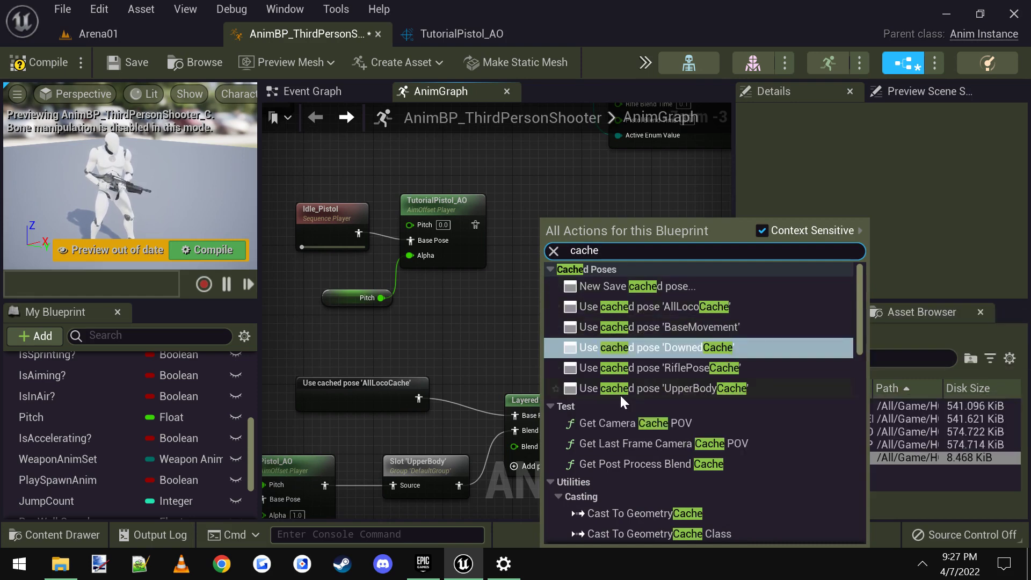
pyautogui.click(676, 388)
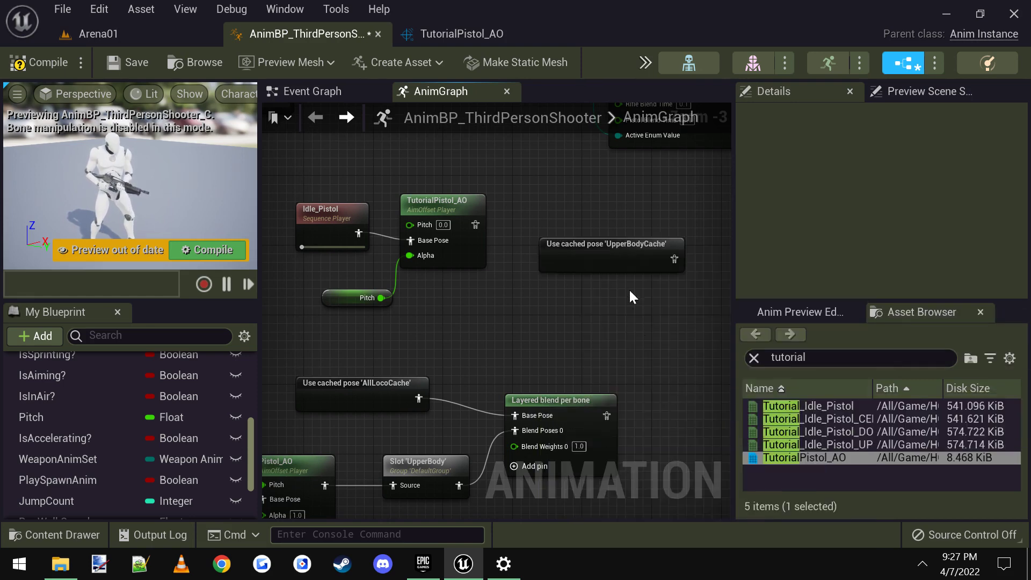
pyautogui.click(624, 258)
pyautogui.press('Delete')
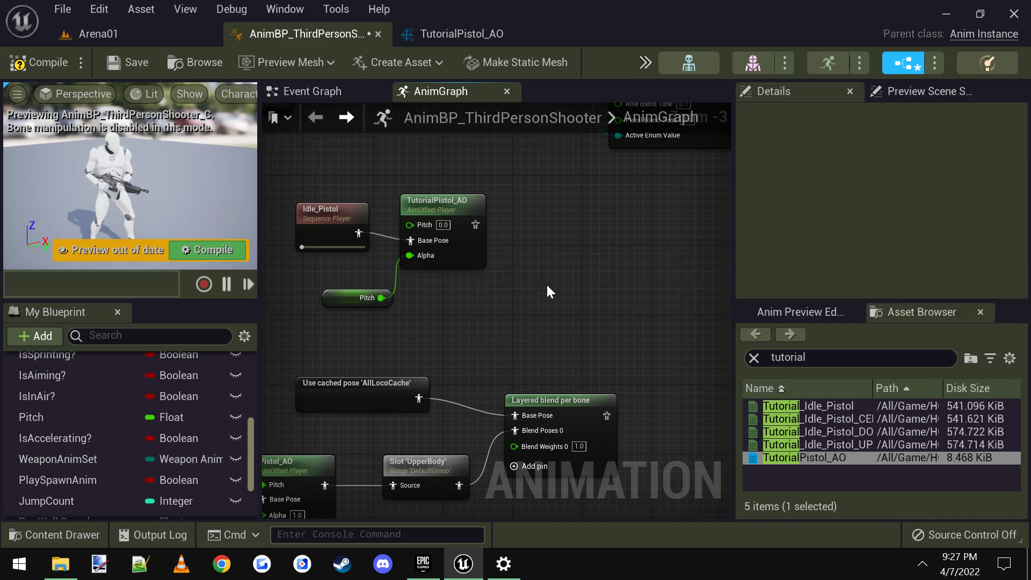
# Add a montage Slot node, set its Slot Name to DefaultGroup.UpperBody, and connect TutorialPistol_AO's output to its Source
pyautogui.rightClick(547, 283)
pyautogui.write('slot')
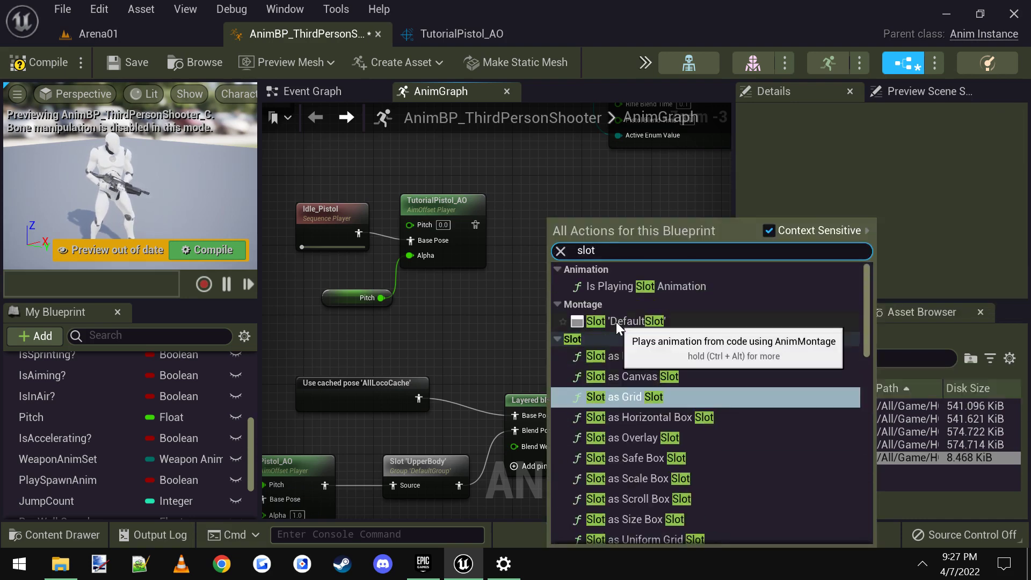
pyautogui.click(627, 321)
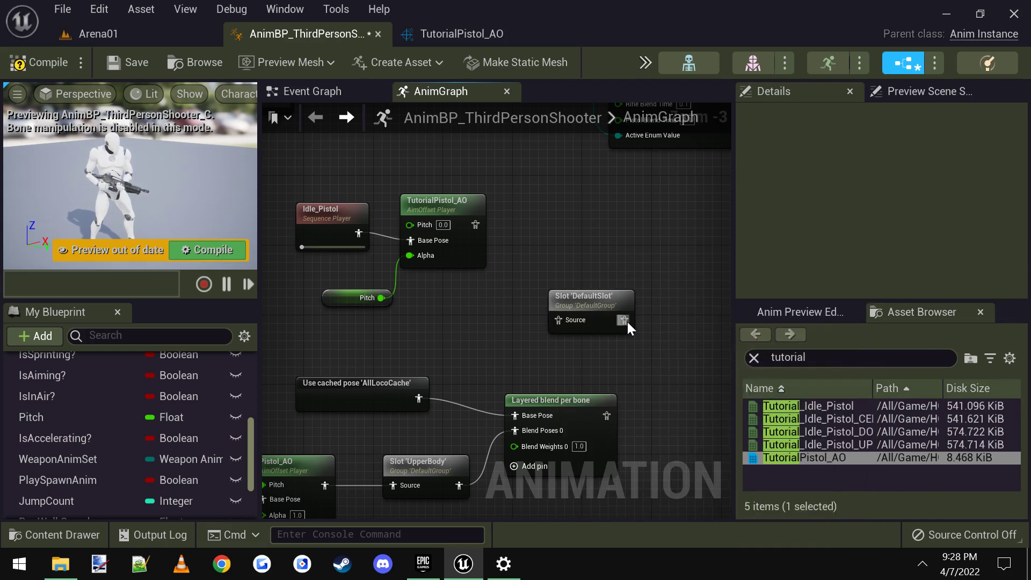
pyautogui.click(599, 305)
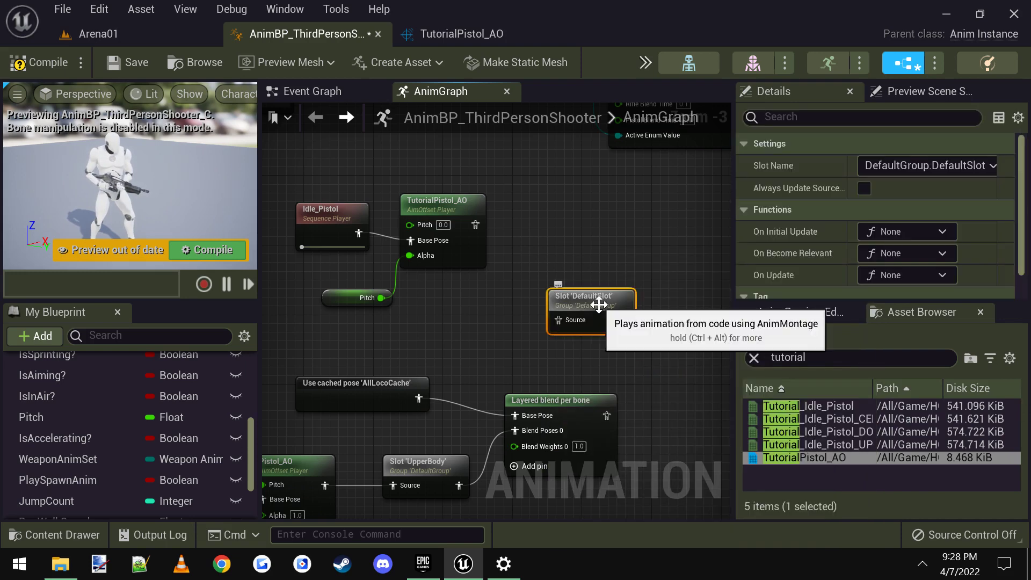
pyautogui.click(993, 166)
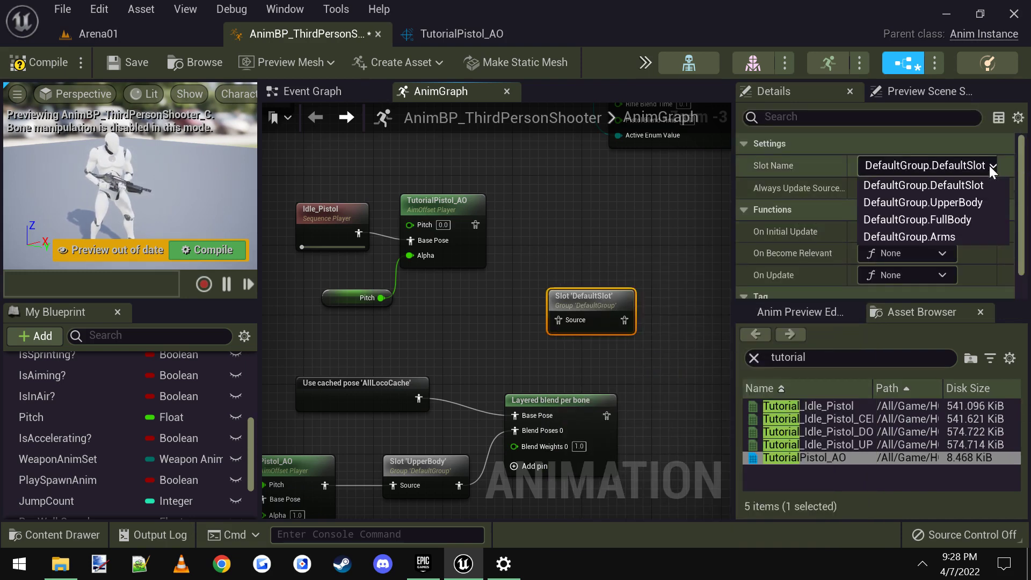
pyautogui.click(960, 206)
pyautogui.moveTo(597, 302); pyautogui.dragTo(553, 215)
pyautogui.moveTo(474, 225); pyautogui.dragTo(561, 203)
pyautogui.moveTo(533, 306); pyautogui.dragTo(566, 258, button='right')
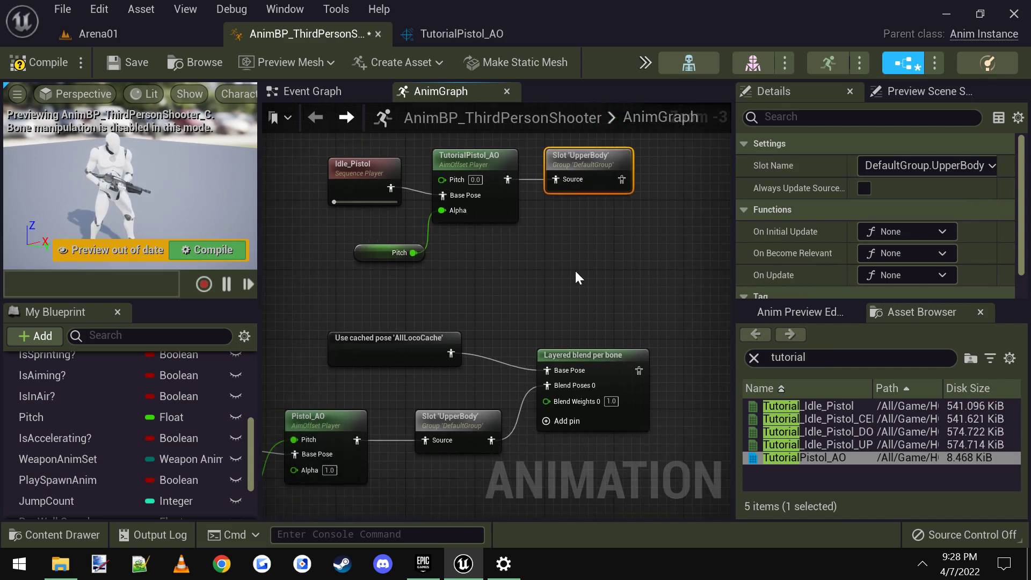
# Examine the branch filter and rotation blend settings of the old pistol chain's Layered blend per bone node
pyautogui.click(613, 354)
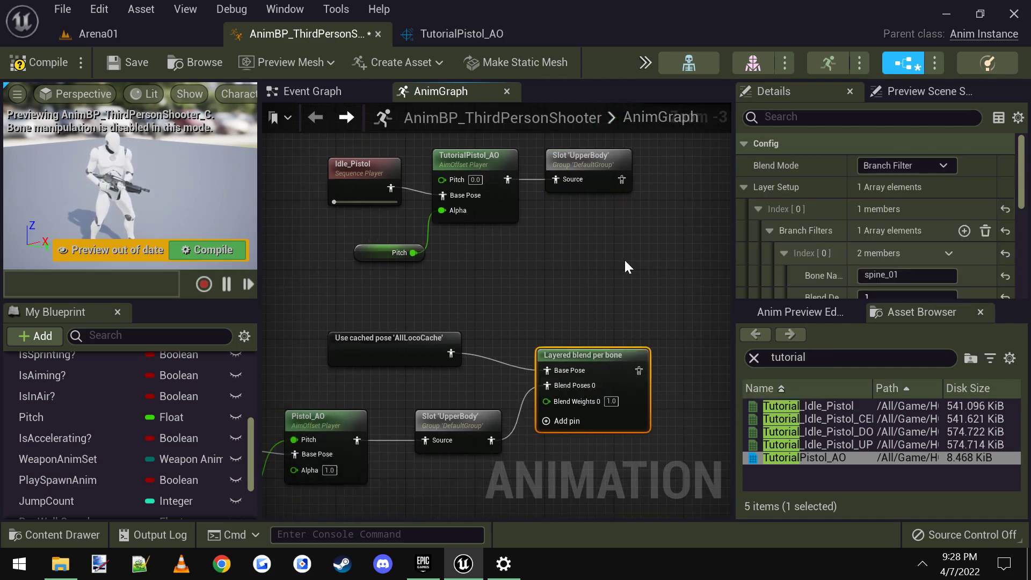
pyautogui.moveTo(625, 259); pyautogui.dragTo(567, 347, button='right')
pyautogui.scroll(-3, 838, 257)
pyautogui.scroll(-5, 567, 347)
pyautogui.moveTo(515, 256); pyautogui.dragTo(536, 321, button='right')
pyautogui.scroll(3, 418, 275)
pyautogui.scroll(4, 424, 300)
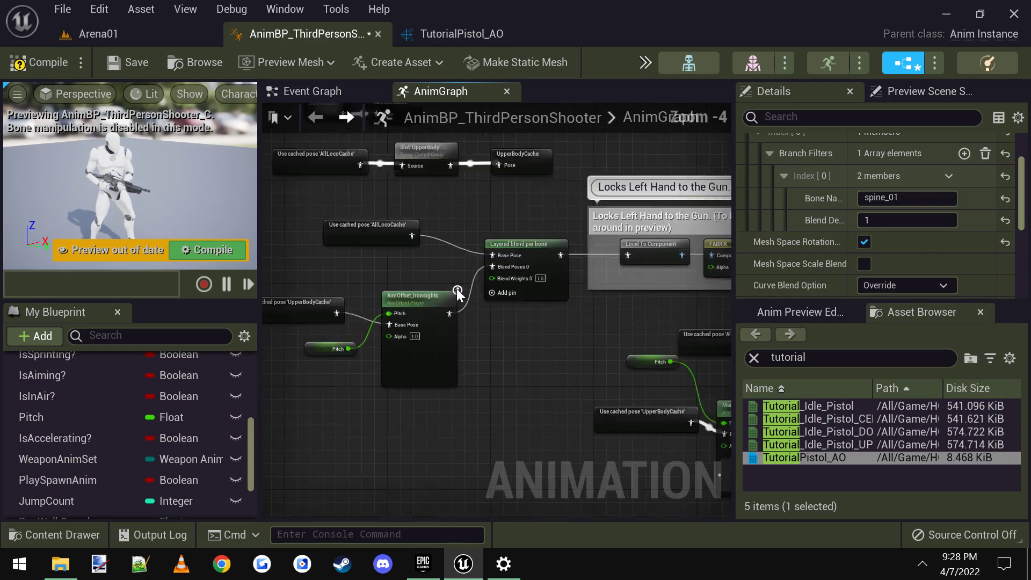
# Copy the Layered blend per bone node from the AimOffset_Ironsights chain and paste it beside the new Slot 'UpperBody' node
pyautogui.click(606, 224)
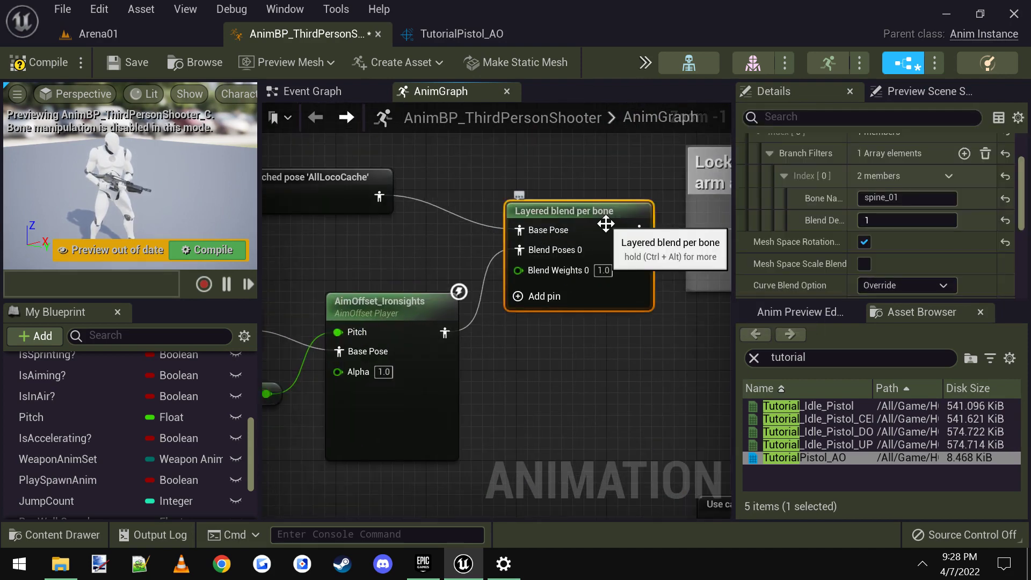
pyautogui.scroll(-4, 547, 311)
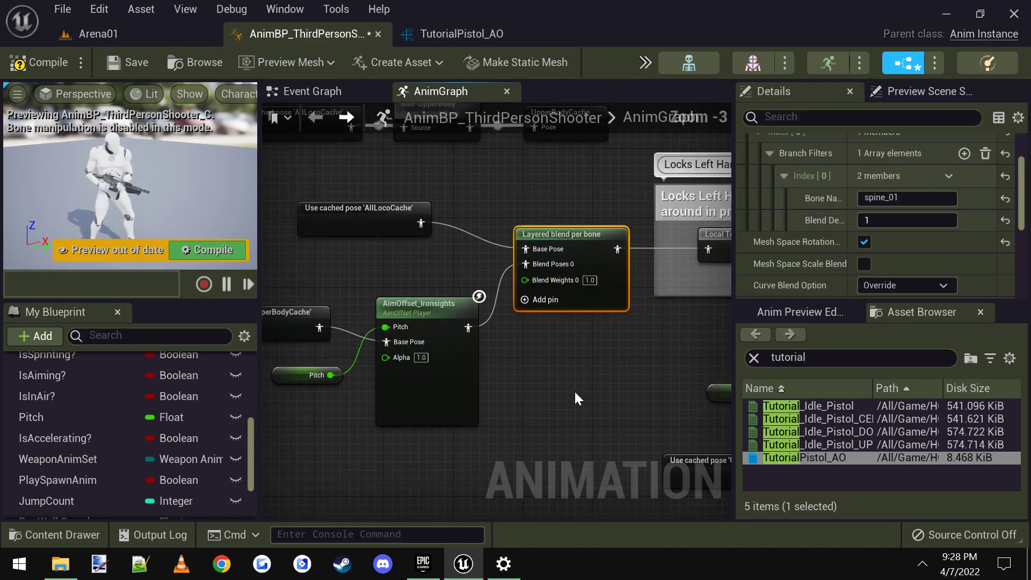
pyautogui.scroll(5, 444, 254)
pyautogui.scroll(-2, 424, 286)
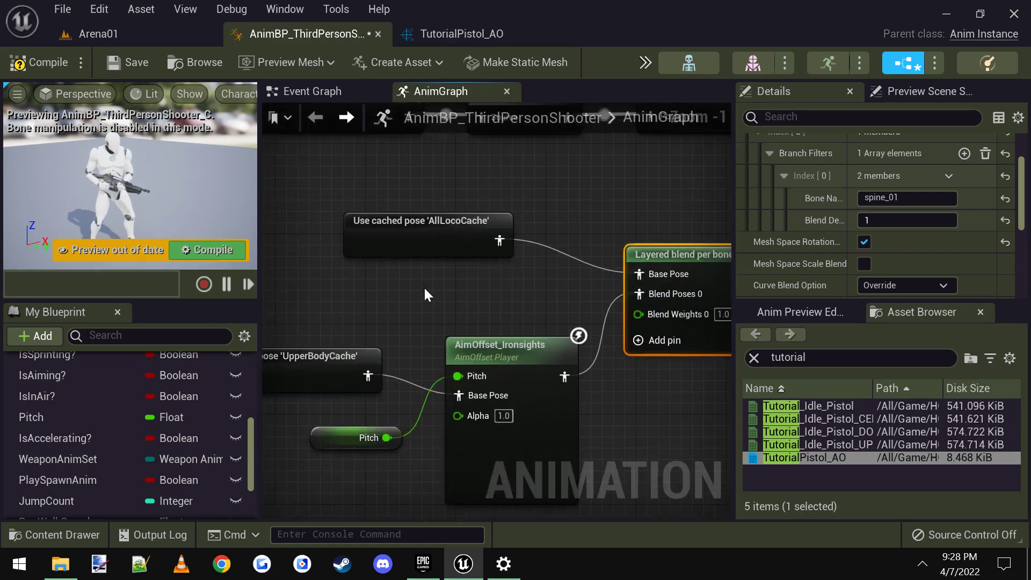
pyautogui.scroll(-4, 651, 407)
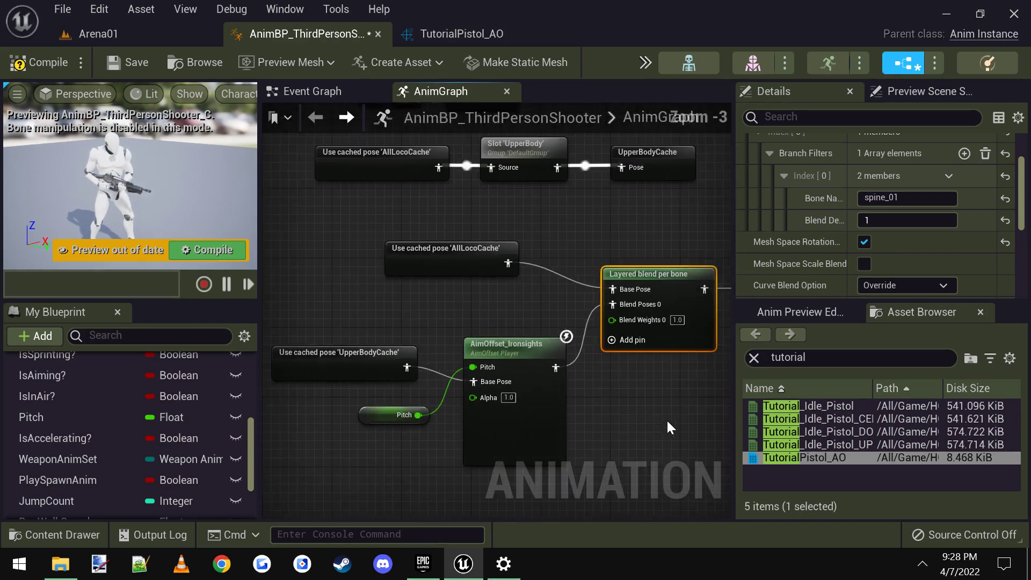
pyautogui.moveTo(417, 301); pyautogui.dragTo(321, 272, button='right')
pyautogui.scroll(4, 490, 280)
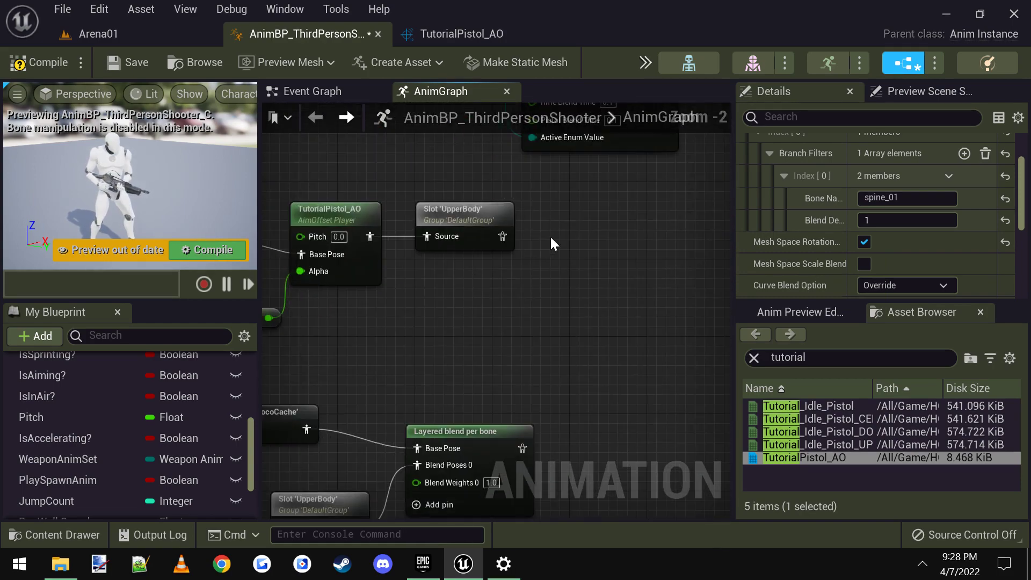
pyautogui.hotkey('ctrl', 'v')
pyautogui.scroll(1, 534, 235)
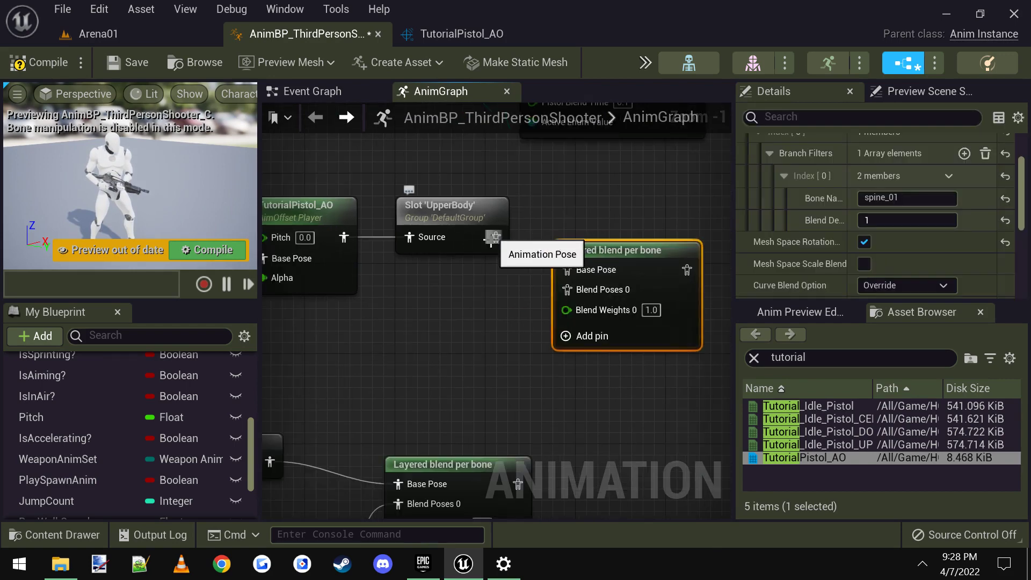
# Connect the new Slot 'UpperBody' output to Blend Poses 0 of the pasted Layered blend per bone, and shift the TutorialPistol_AO chain lower
pyautogui.moveTo(461, 293); pyautogui.dragTo(524, 229, button='right')
pyautogui.moveTo(559, 172); pyautogui.dragTo(633, 225)
pyautogui.scroll(-1, 504, 274)
pyautogui.moveTo(354, 185); pyautogui.dragTo(630, 295)
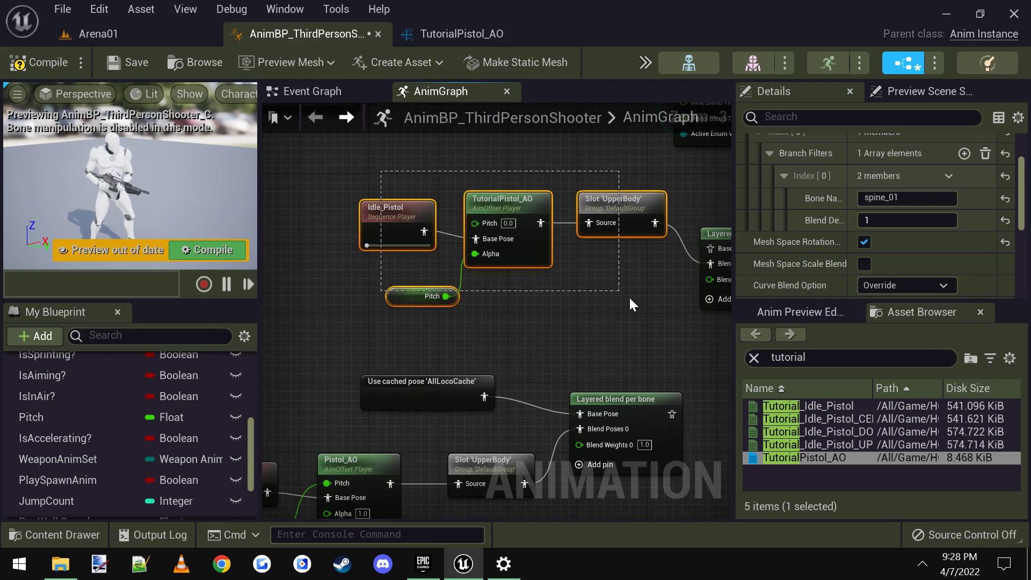
pyautogui.moveTo(630, 296); pyautogui.dragTo(522, 276, button='right')
pyautogui.moveTo(519, 185); pyautogui.dragTo(509, 247)
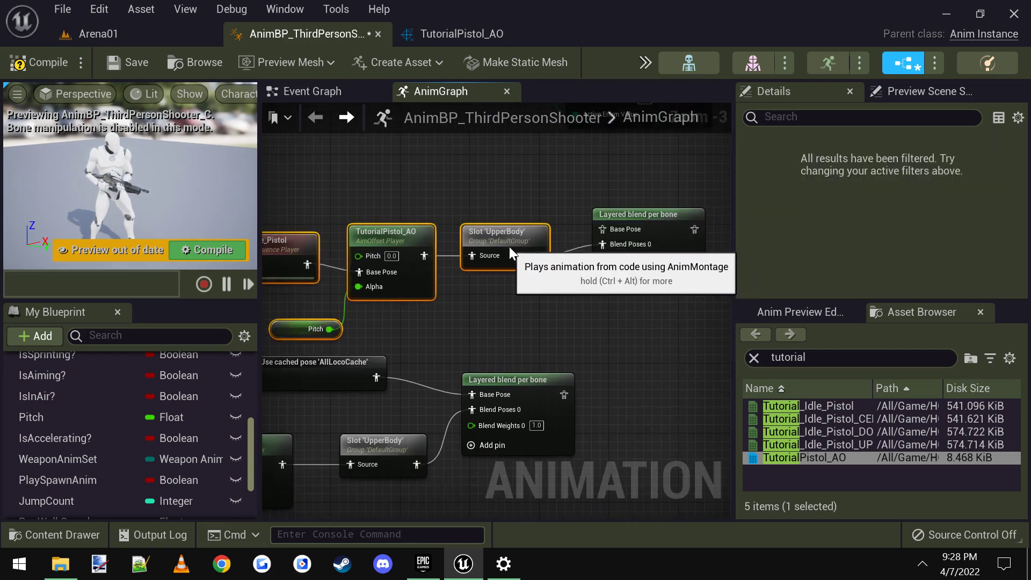
# Add a Use cached pose 'AllLocoCache' node and place it above the new Slot 'UpperBody' node
pyautogui.moveTo(509, 247); pyautogui.dragTo(588, 285, button='right')
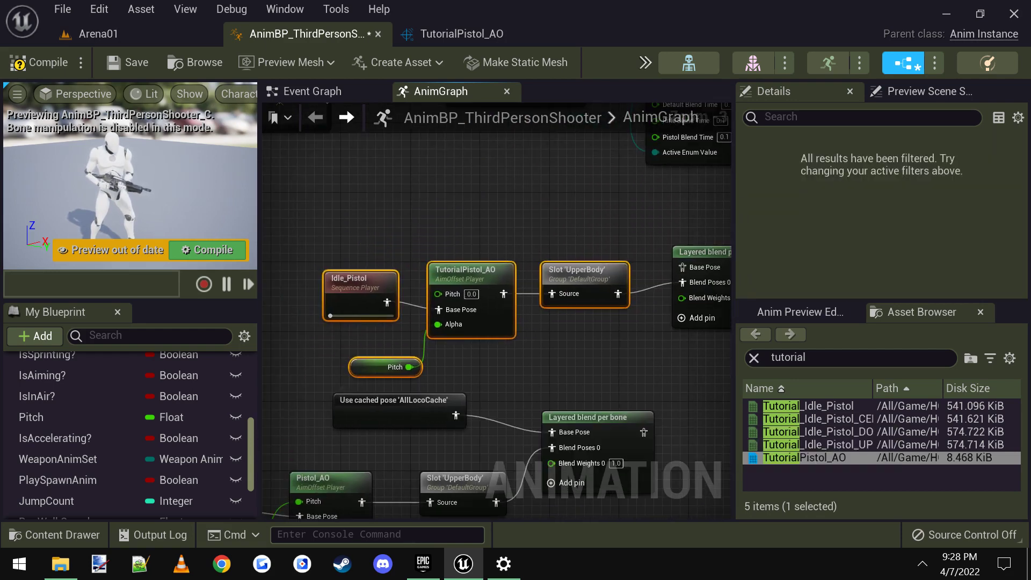
pyautogui.moveTo(570, 215); pyautogui.dragTo(514, 253, button='right')
pyautogui.click(450, 258)
pyautogui.rightClick(451, 260)
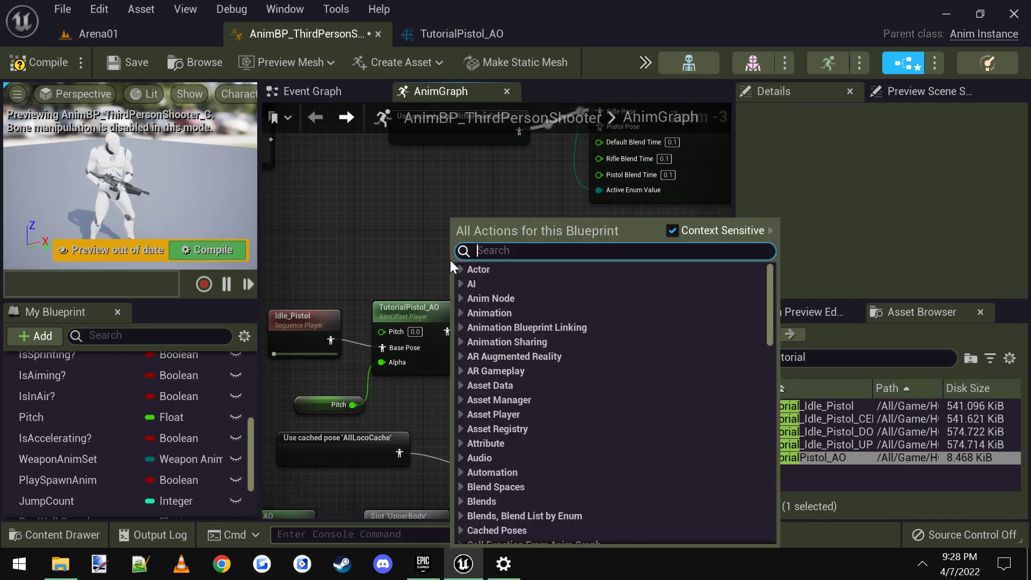
pyautogui.write('all loco c')
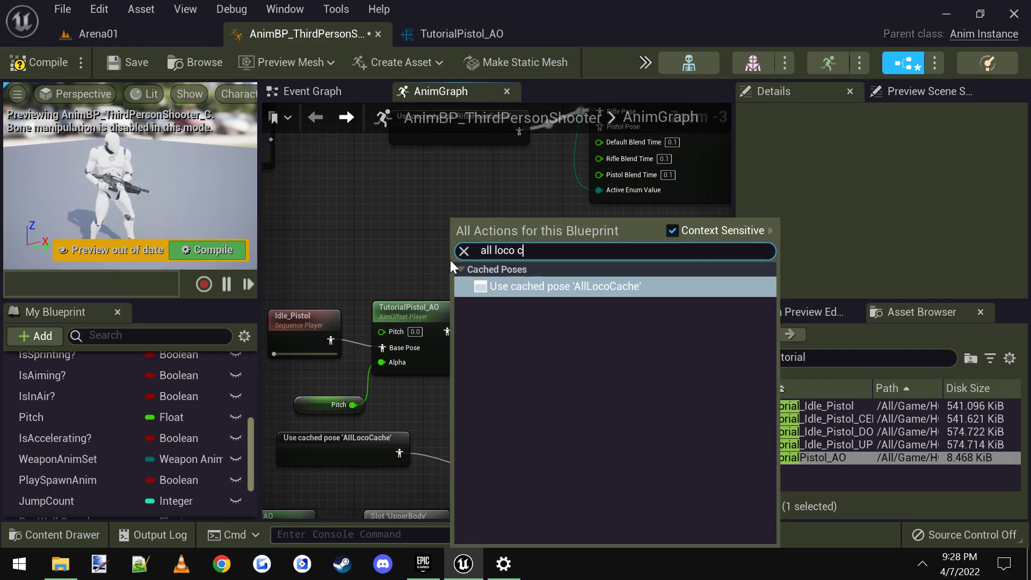
pyautogui.press('Return')
pyautogui.scroll(2, 511, 280)
pyautogui.moveTo(511, 279); pyautogui.dragTo(486, 255)
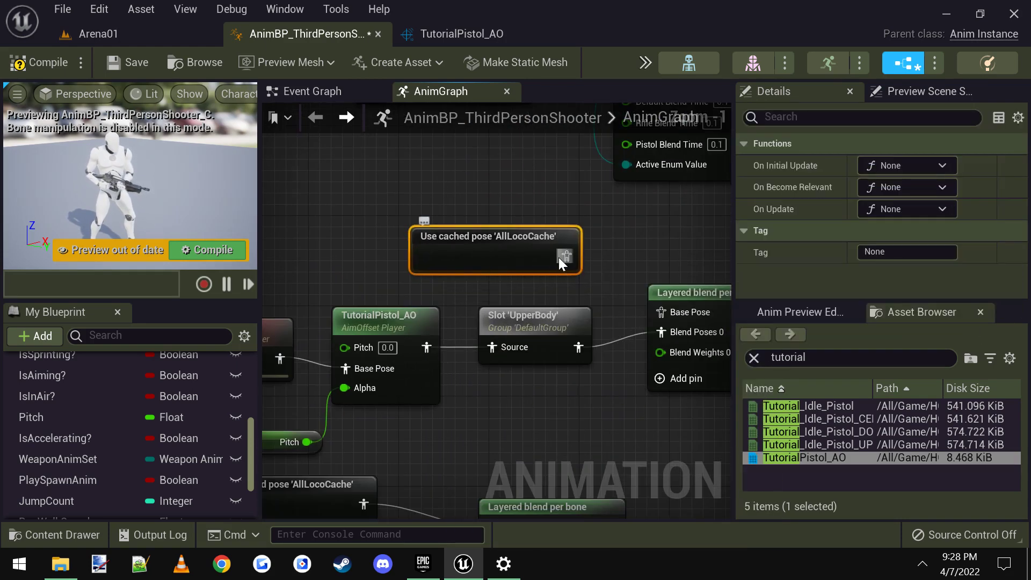
# Connect the new AllLocoCache pose to the pasted Layered blend per bone's Base Pose, and that blend's output to Pistol Pose on the WeaponAnims_Enum blend
pyautogui.moveTo(563, 254); pyautogui.dragTo(560, 183)
pyautogui.scroll(-1, 630, 273)
pyautogui.scroll(-2, 630, 272)
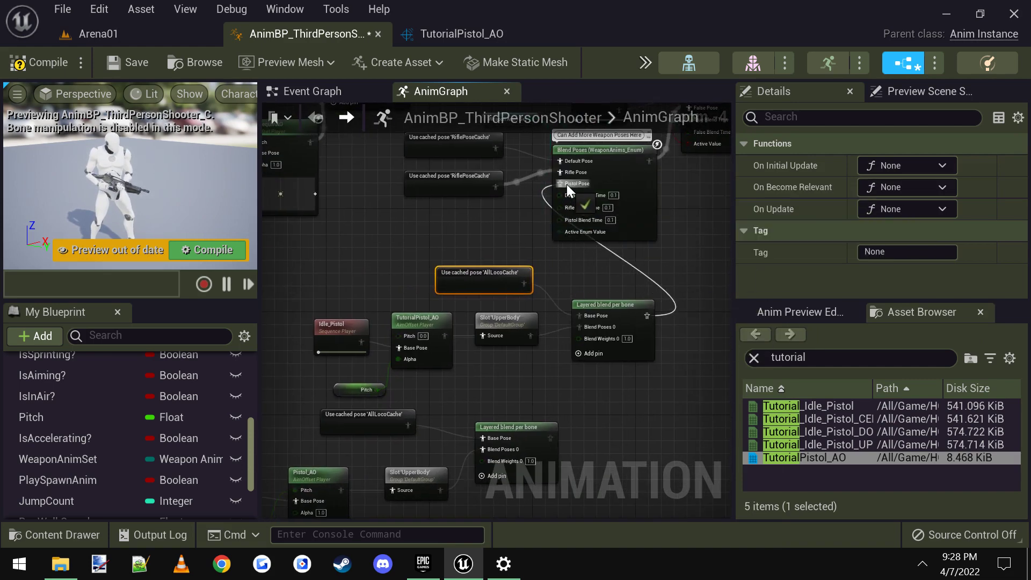
# Compile and save the third-person shooter animation blueprint
pyautogui.click(32, 62)
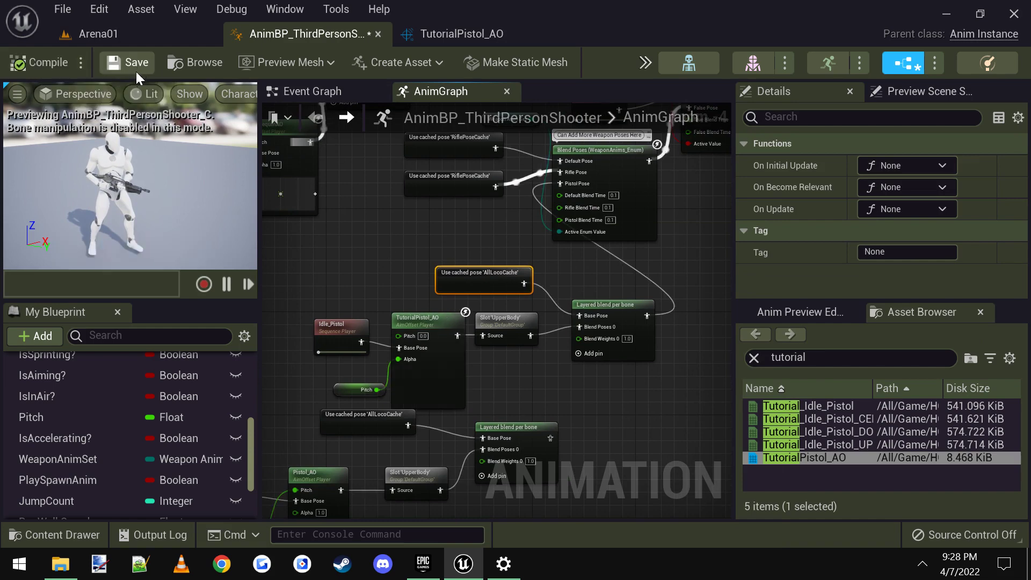
pyautogui.click(129, 63)
pyautogui.scroll(1, 520, 316)
pyautogui.scroll(1, 520, 317)
pyautogui.scroll(-1, 570, 349)
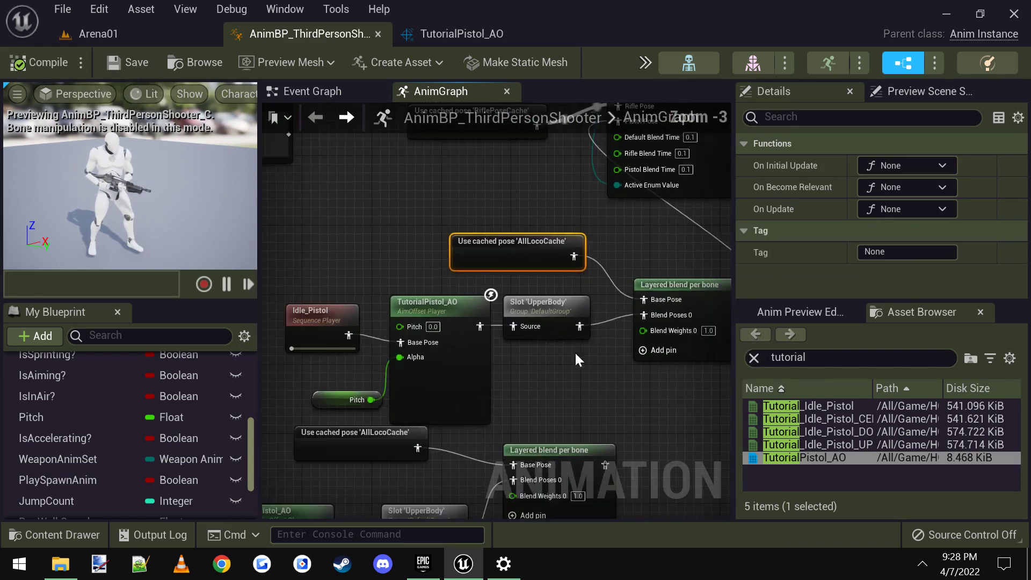
pyautogui.click(574, 351)
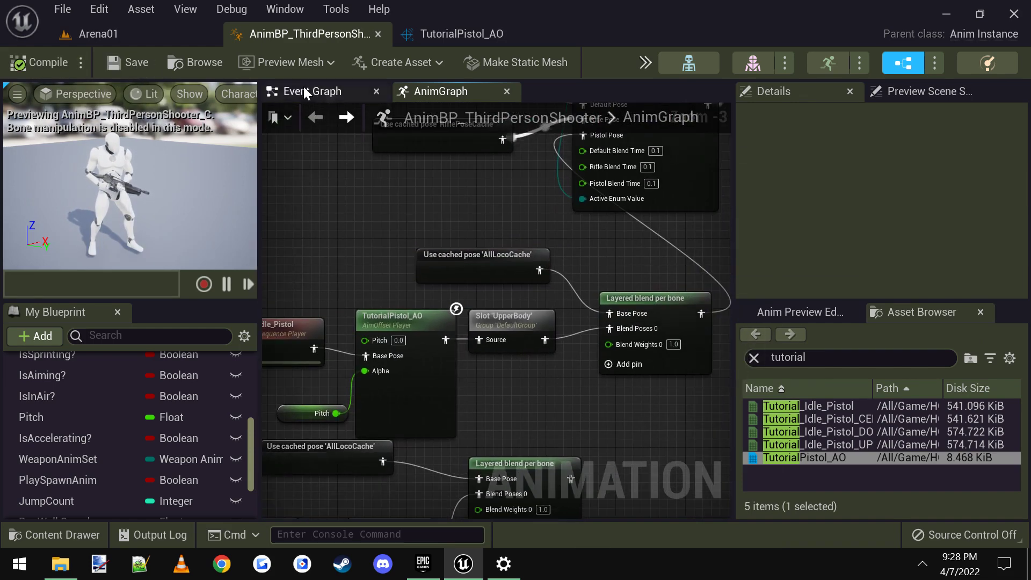
# Return to the Arena01 level and open the WeaponInfoTable data table from the HGT/Weapons folder
pyautogui.click(86, 34)
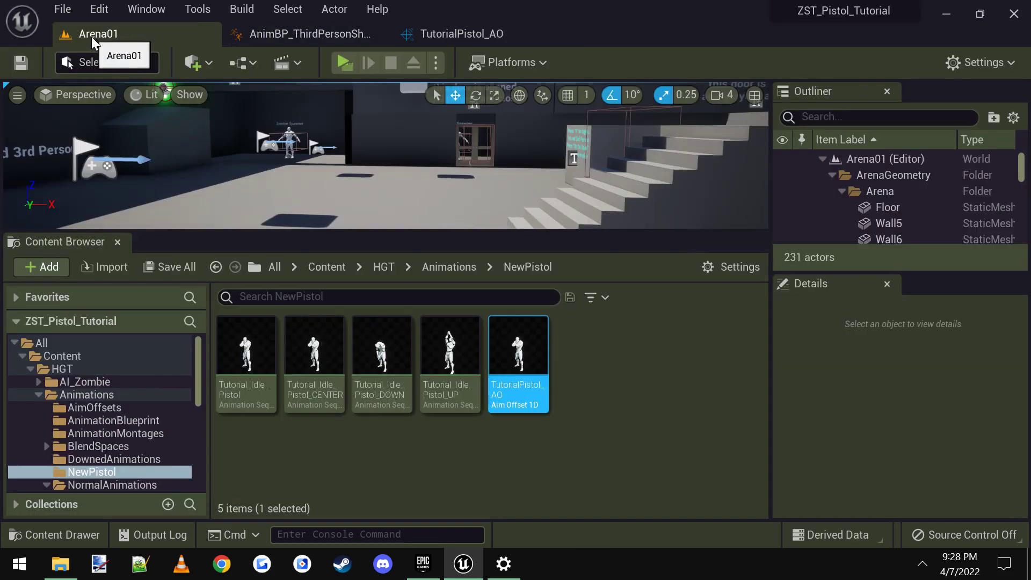
pyautogui.click(63, 370)
pyautogui.scroll(-3, 591, 443)
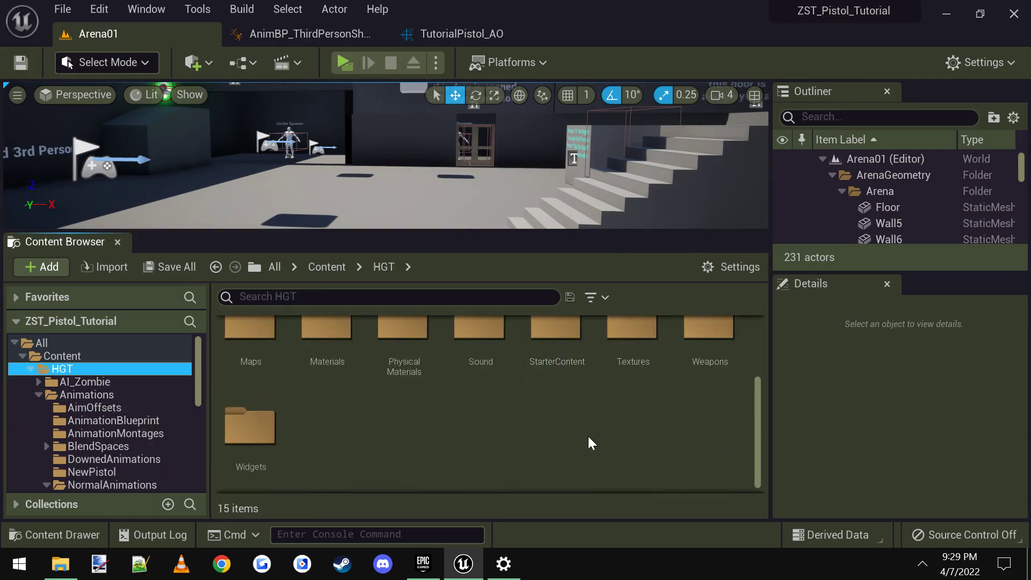
pyautogui.doubleClick(717, 352)
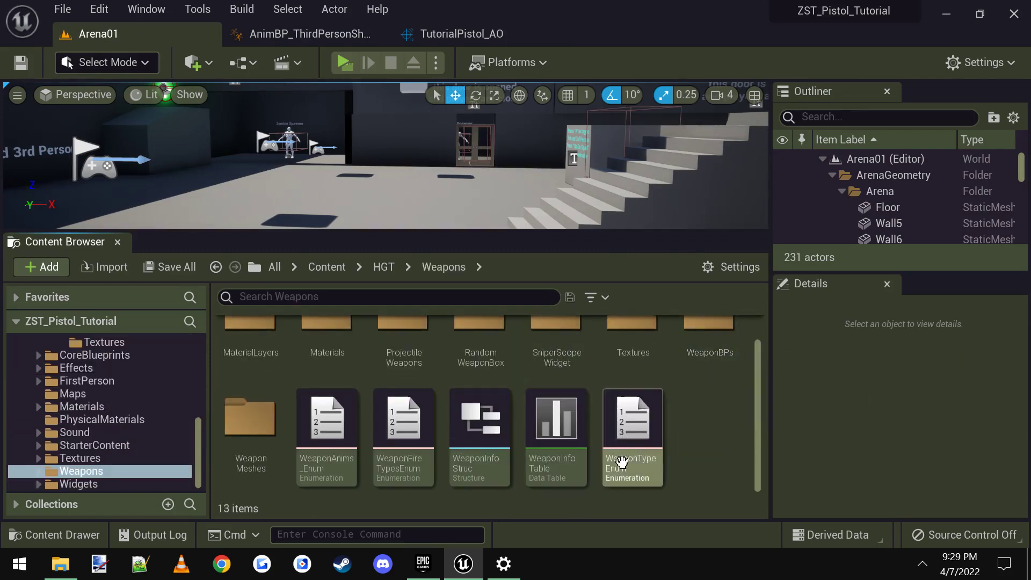
pyautogui.doubleClick(555, 422)
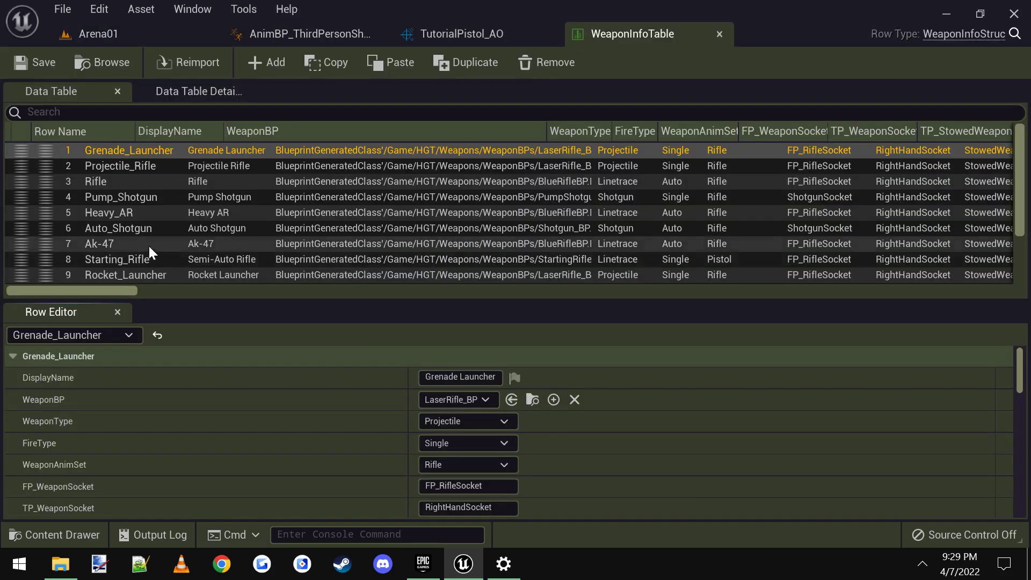
# Select the Starting_Rifle row in the weapon data table and set its WeaponAnimSet to Pistol
pyautogui.click(137, 258)
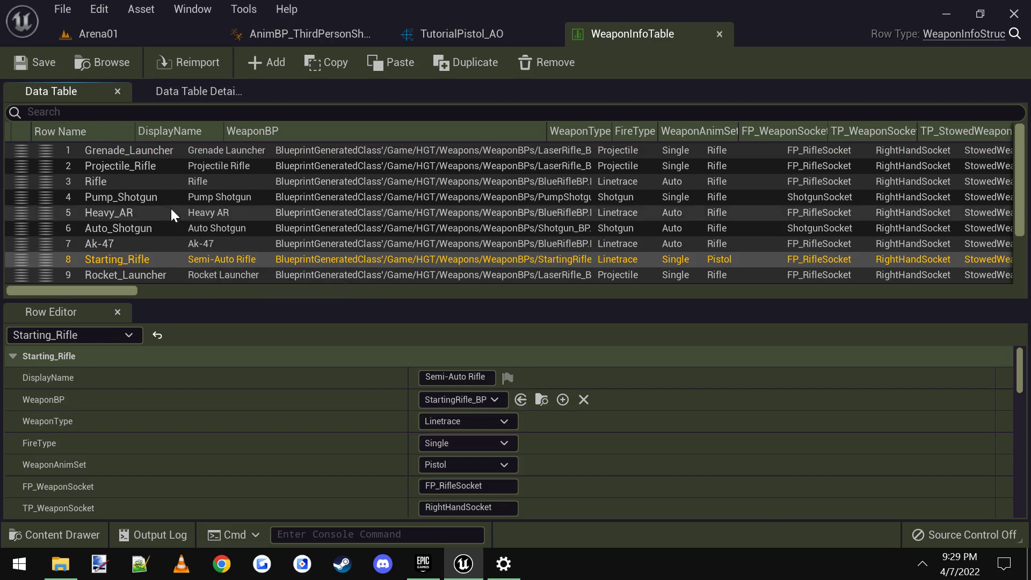
pyautogui.scroll(-3, 171, 209)
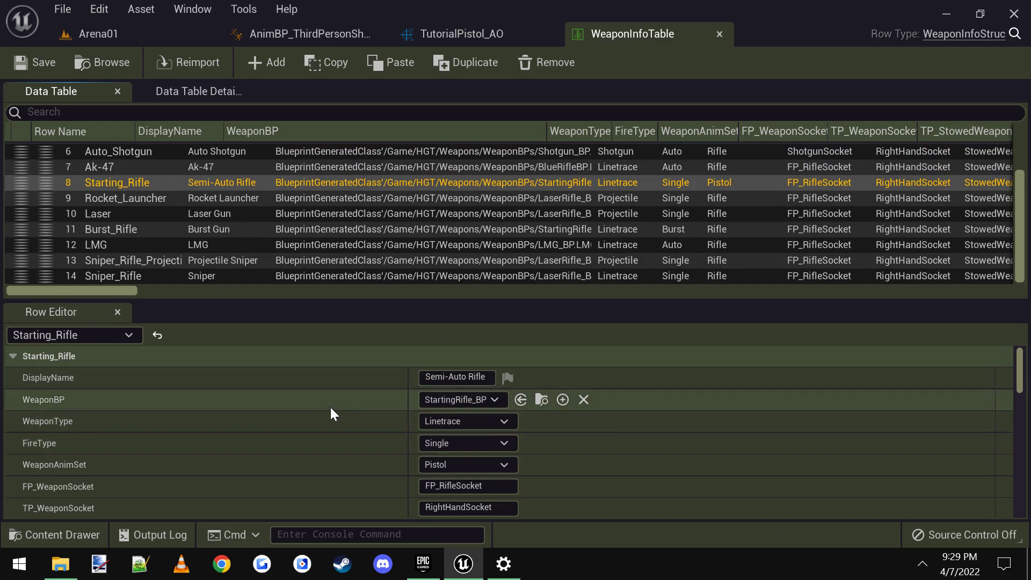
pyautogui.scroll(-3, 332, 411)
pyautogui.scroll(3, 347, 415)
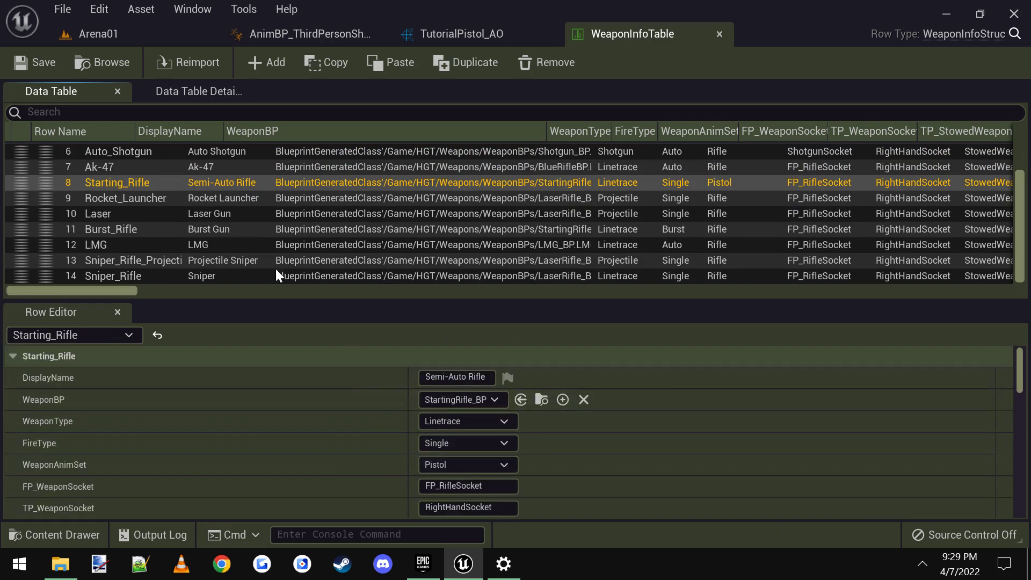
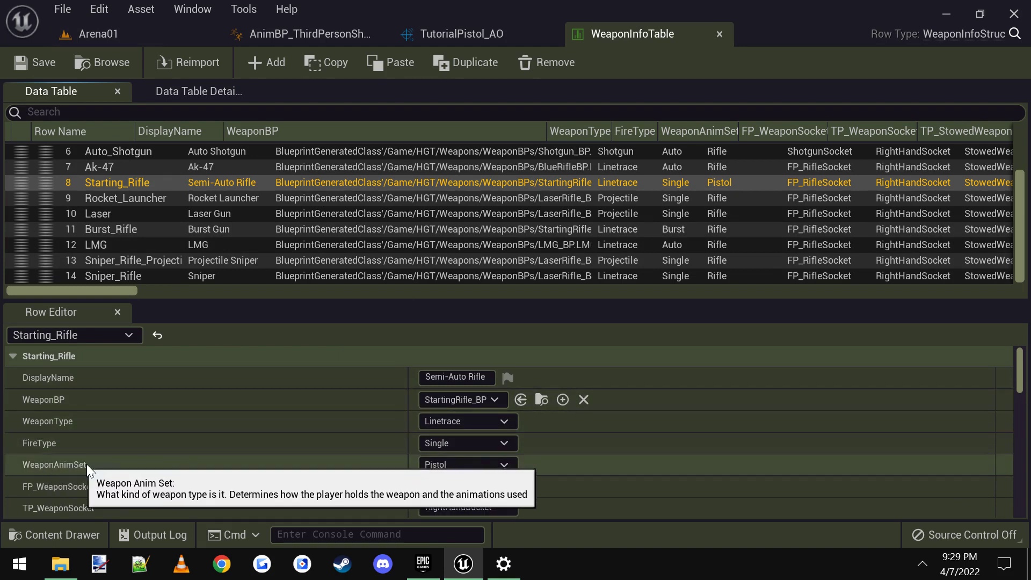
pyautogui.click(504, 465)
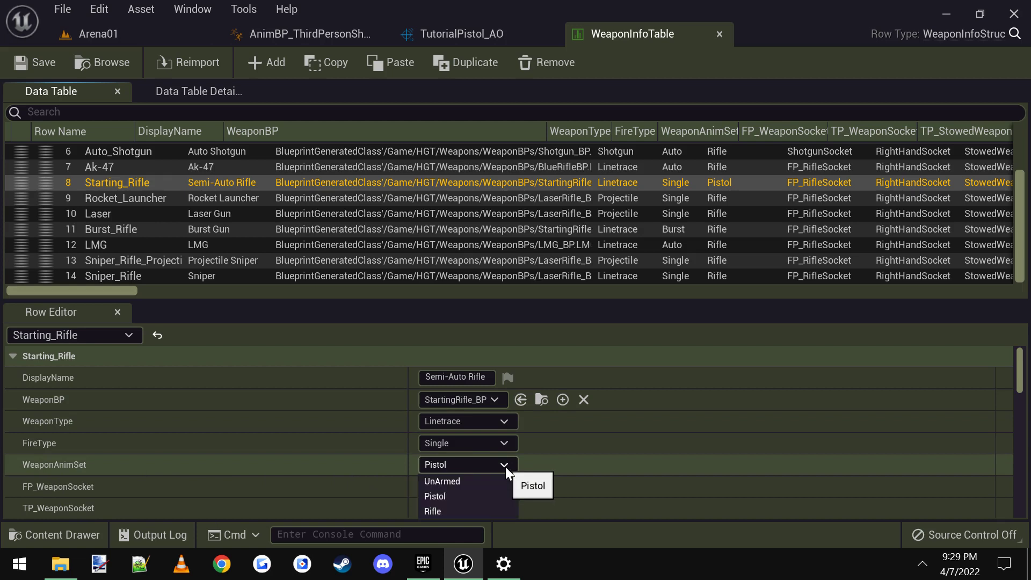
pyautogui.click(448, 496)
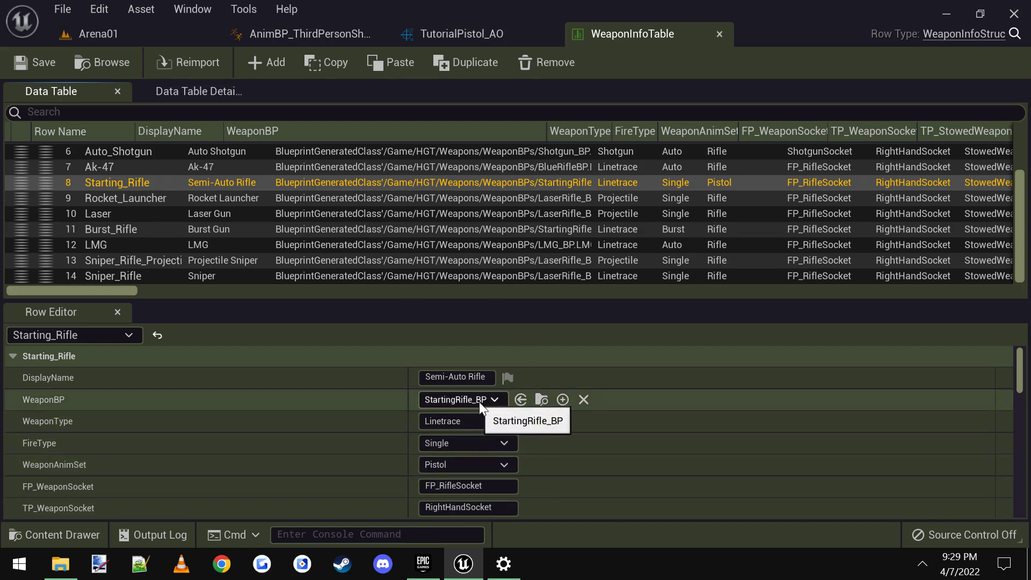
# Locate the row's StartingRifle_BP asset, open it in the full blueprint editor and show its 3D viewport
pyautogui.click(541, 400)
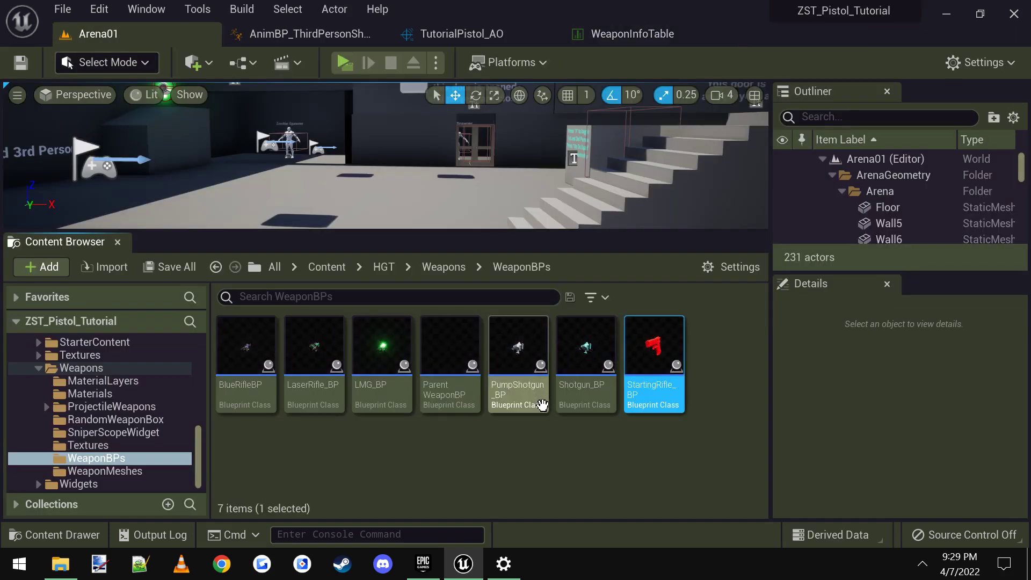
pyautogui.doubleClick(657, 359)
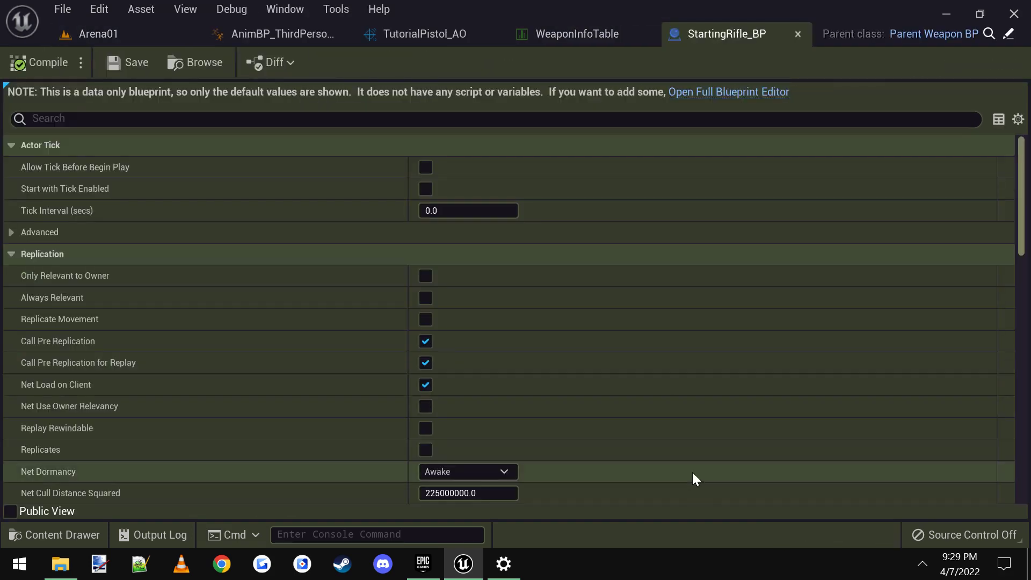
pyautogui.click(734, 95)
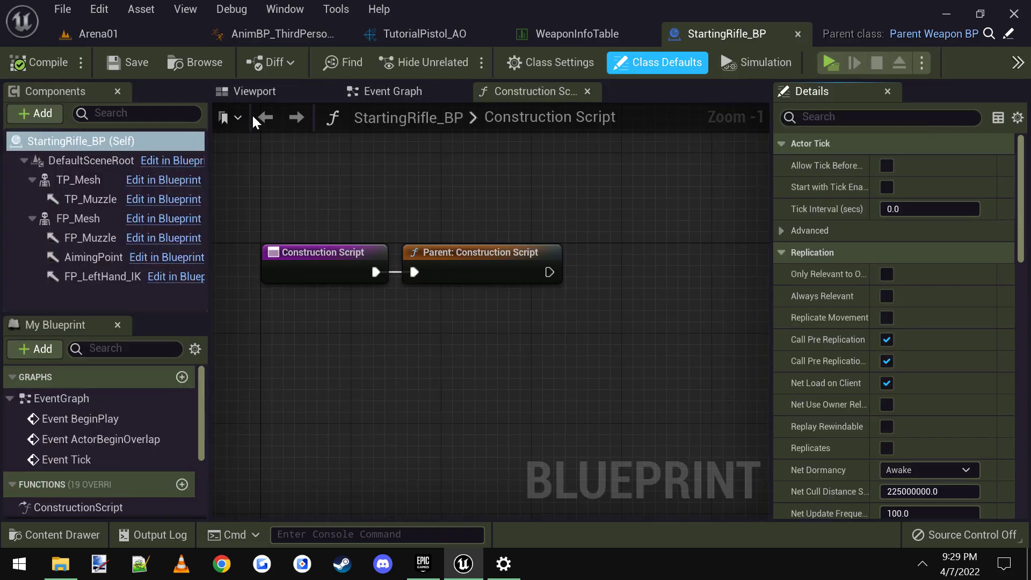
pyautogui.click(251, 91)
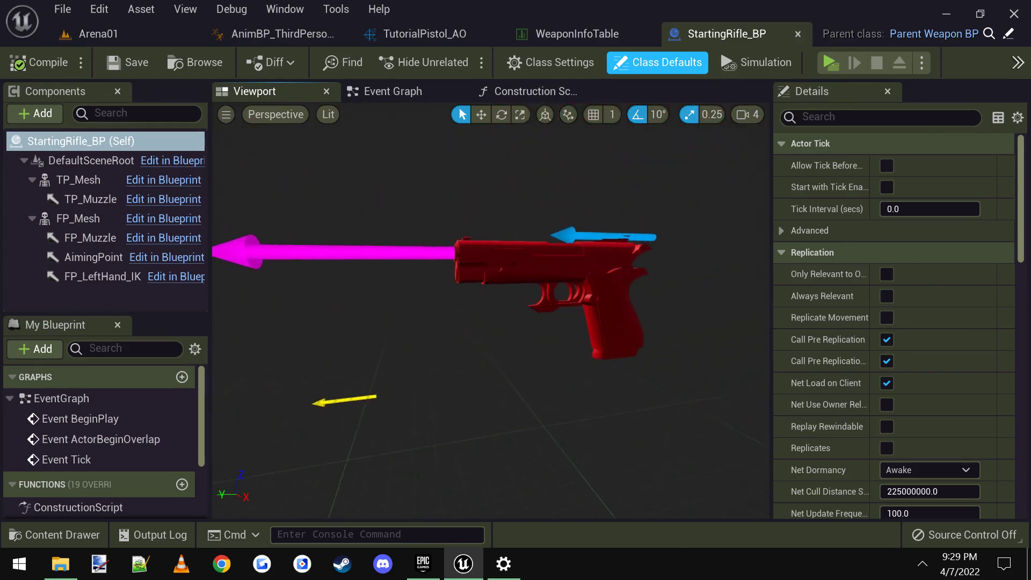
# Examine the third- and first-person pistol meshes and the placement of their TP_Muzzle and FP_Muzzle arrows in StartingRifle_BP
pyautogui.click(72, 179)
pyautogui.keyDown('ctrl'); pyautogui.click(83, 221); pyautogui.keyUp('ctrl')
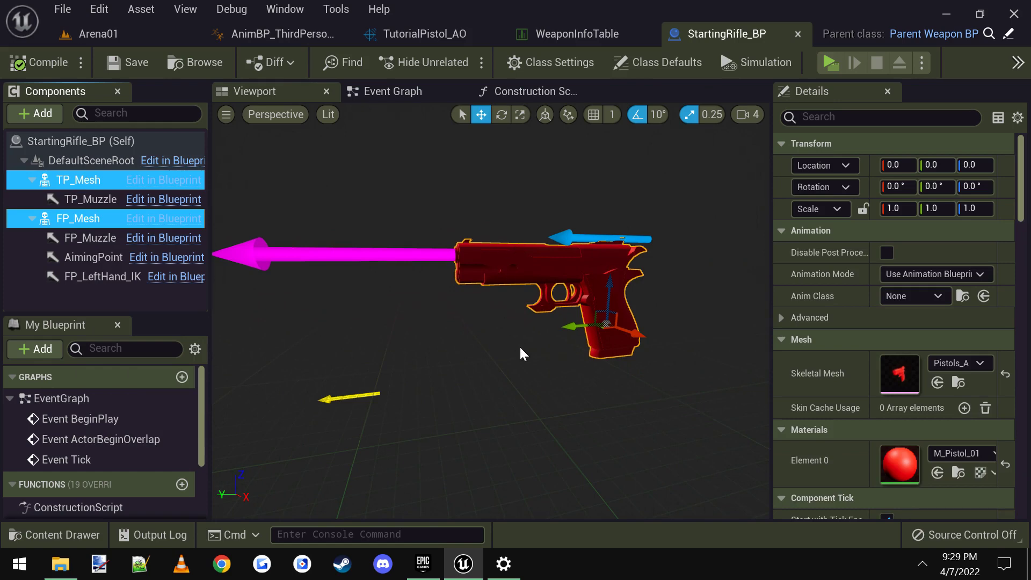
pyautogui.press('s')
pyautogui.moveTo(569, 279)
pyautogui.mouseDown(button='right')
pyautogui.moveTo(558, 279)
pyautogui.moveTo(569, 279)
pyautogui.mouseUp(button='right')
pyautogui.press('w')
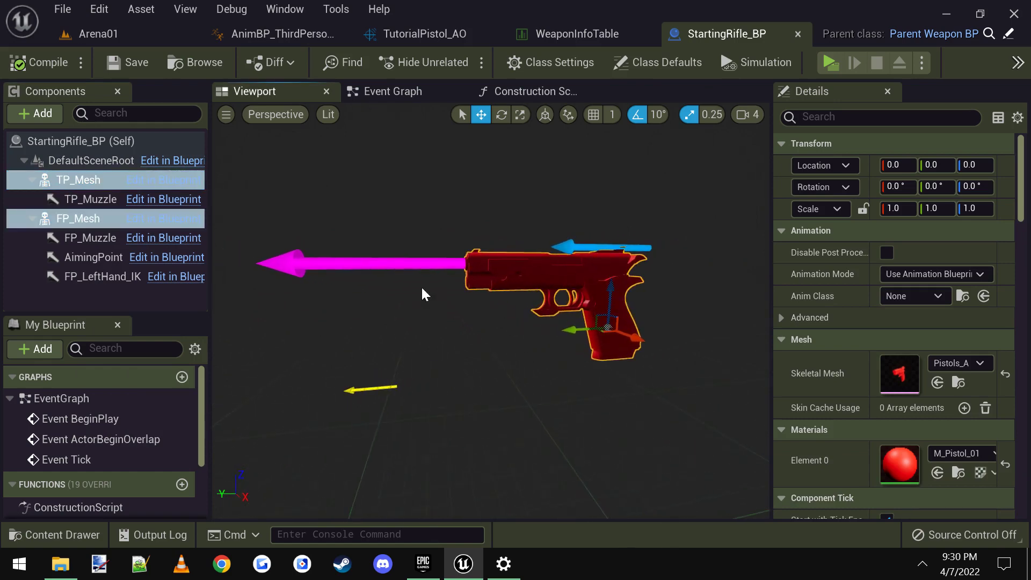
pyautogui.click(82, 202)
pyautogui.keyDown('ctrl'); pyautogui.click(83, 240); pyautogui.keyUp('ctrl')
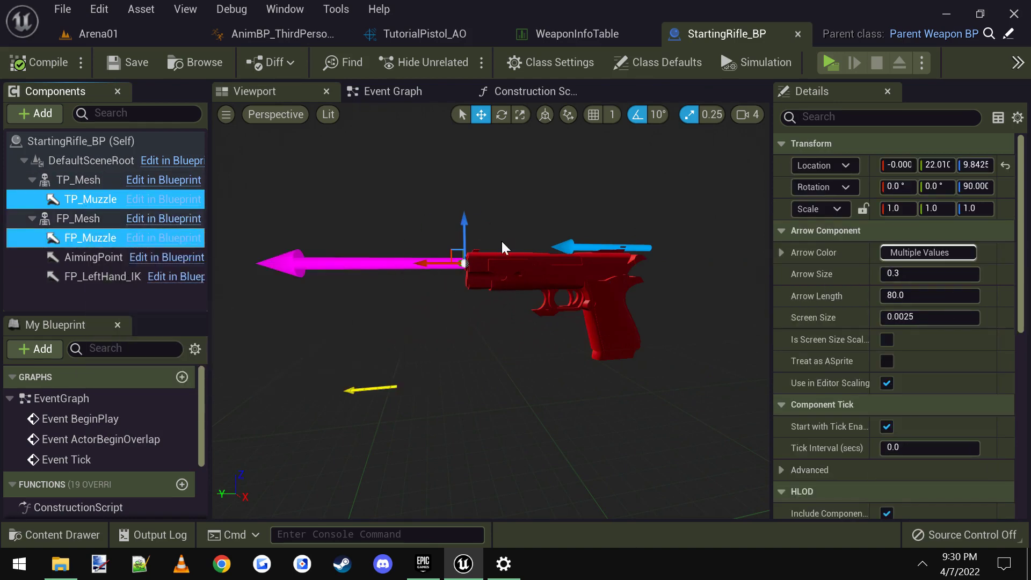
pyautogui.moveTo(503, 249); pyautogui.dragTo(516, 250, button='right')
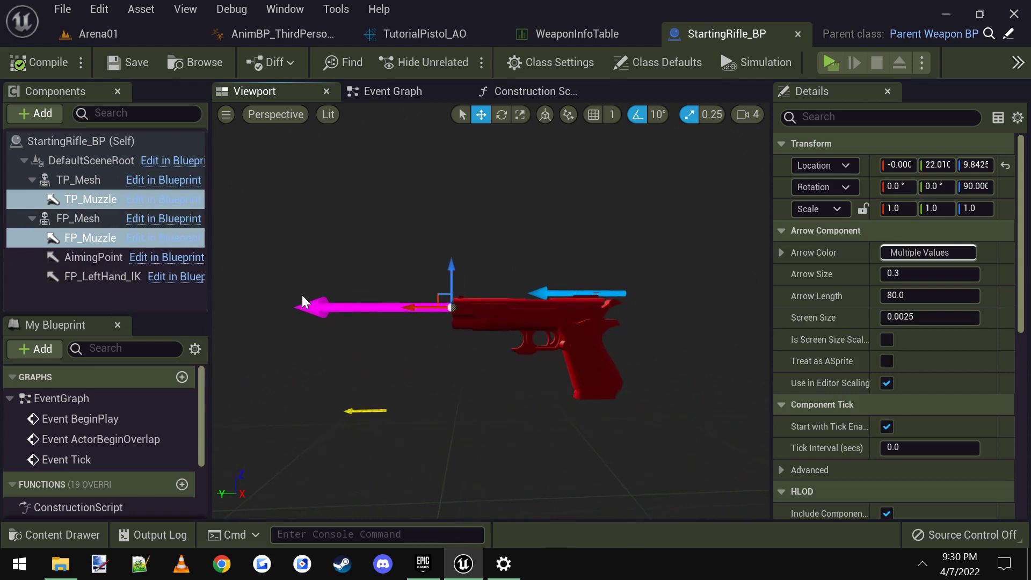
pyautogui.scroll(-5, 304, 302)
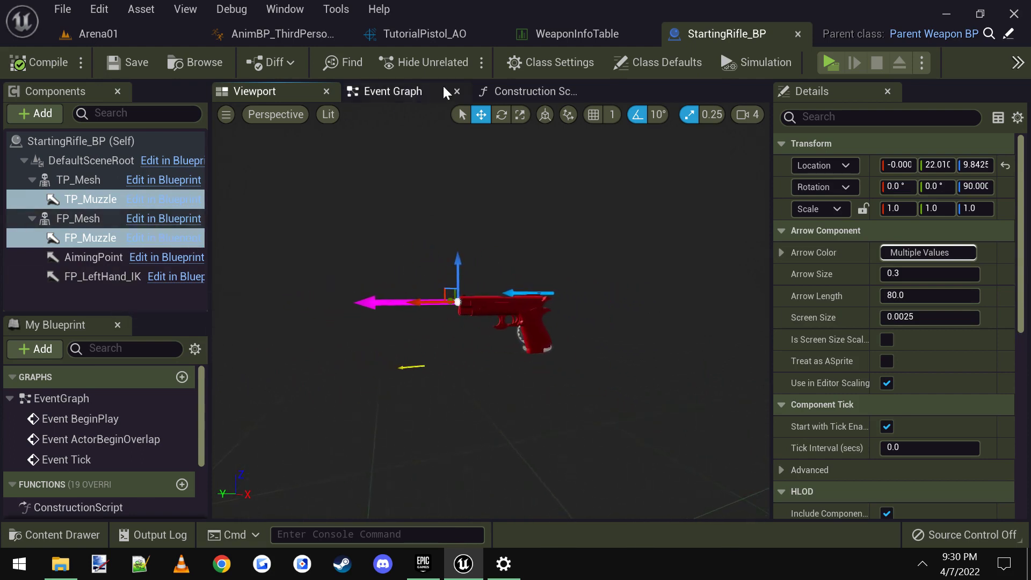
# Play the Arena01 level to check how the character holds and aims the pistol, and end the preview
pyautogui.click(543, 32)
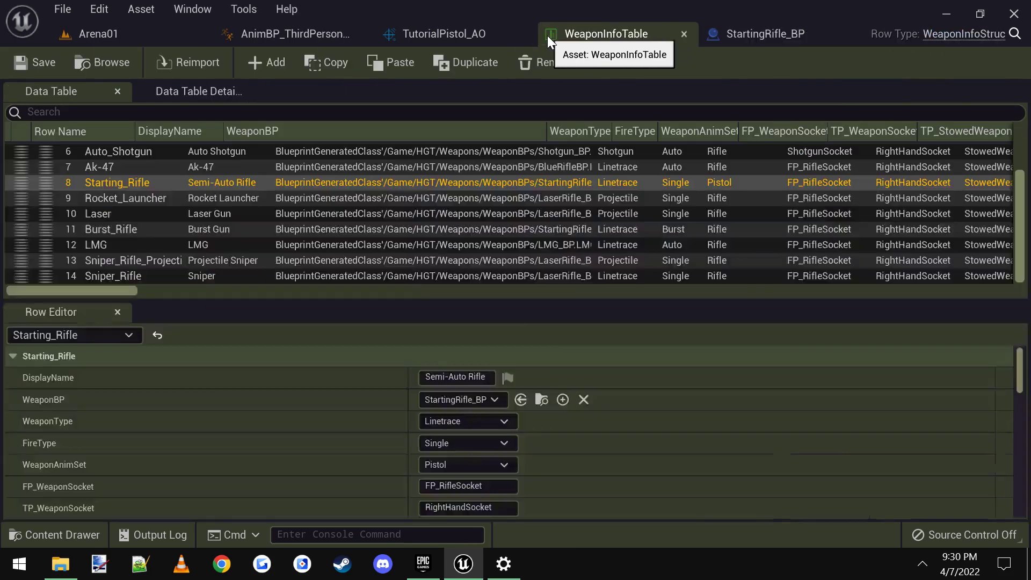
pyautogui.click(109, 60)
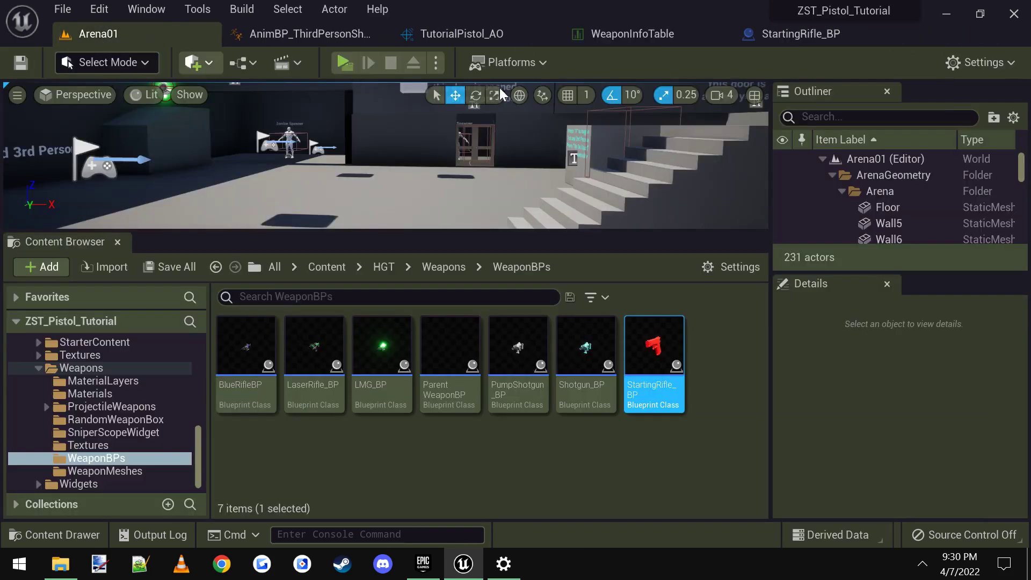
pyautogui.click(344, 62)
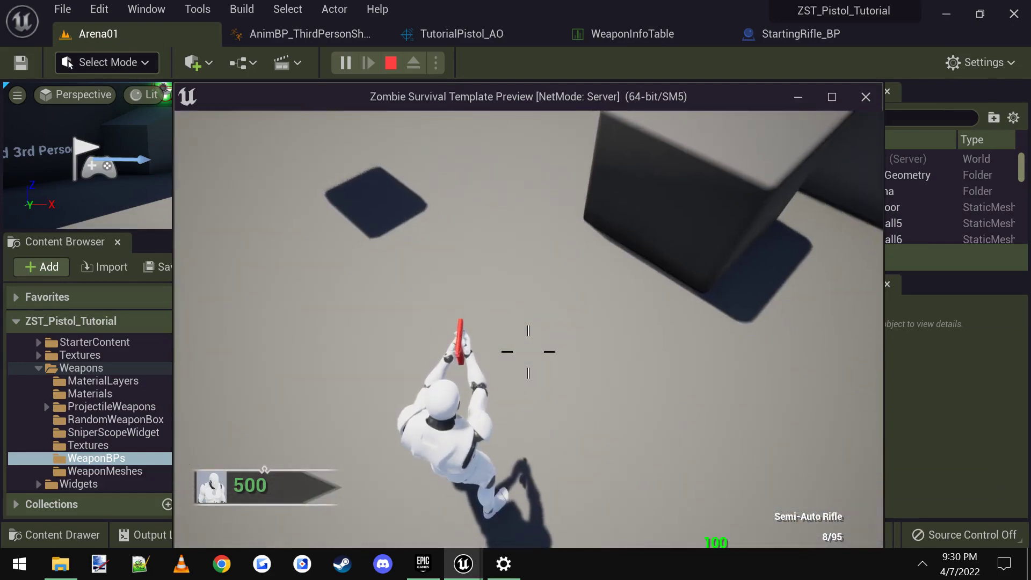
pyautogui.press('w')
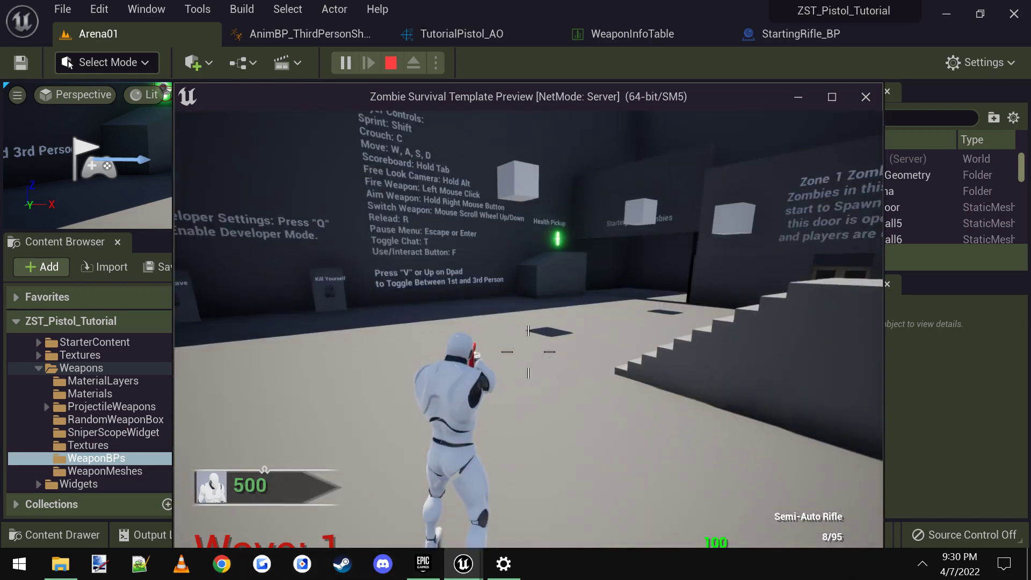
pyautogui.press('Escape')
# In the AnimBP_ThirdPersonShooter AnimGraph, connect the Pitch variable to TutorialPistol_AO's Pitch input and disconnect it from Alpha
pyautogui.click(310, 34)
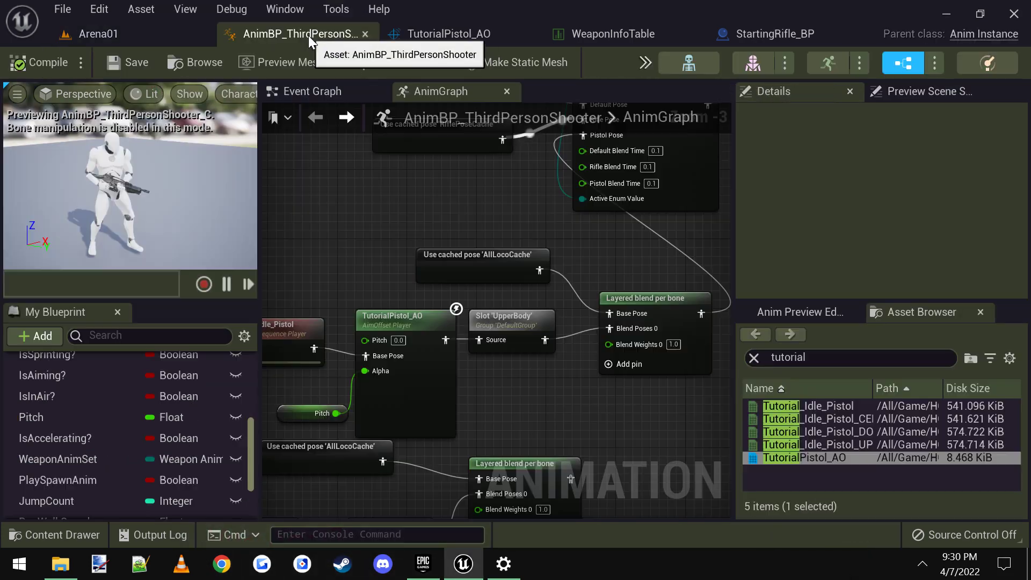
pyautogui.moveTo(543, 388); pyautogui.dragTo(617, 259, button='right')
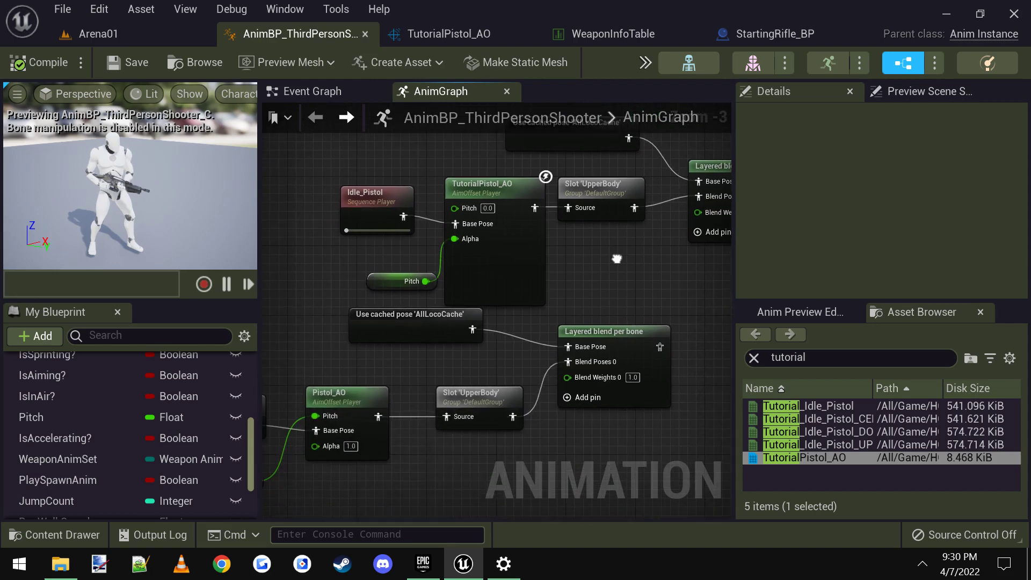
pyautogui.scroll(1, 435, 236)
pyautogui.moveTo(435, 236); pyautogui.dragTo(435, 317, button='right')
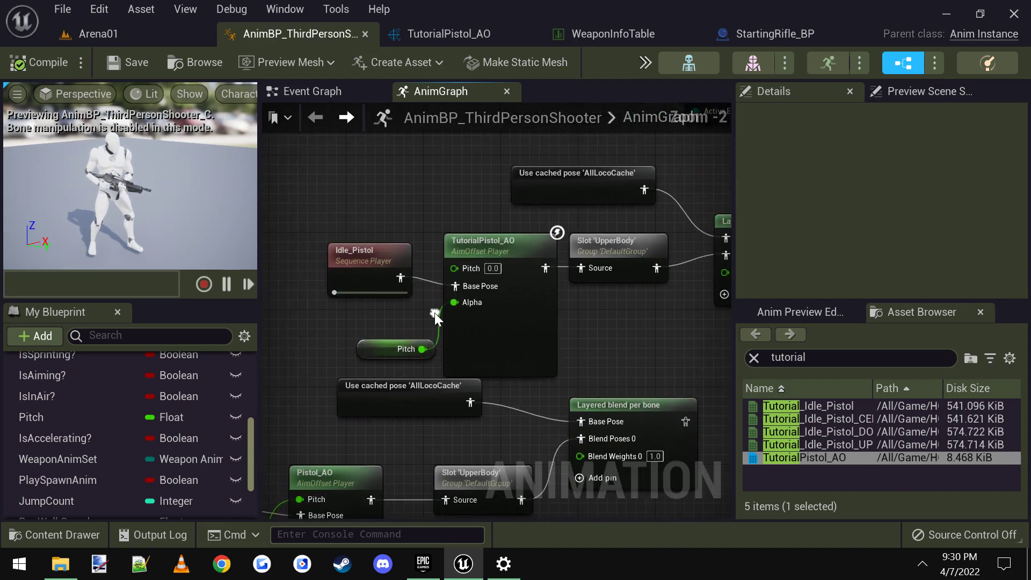
pyautogui.moveTo(423, 349); pyautogui.dragTo(454, 272)
pyautogui.keyDown('alt'); pyautogui.click(455, 301); pyautogui.keyUp('alt')
# Rearrange the nodes feeding TutorialPistol_AO, moving Idle_Pistol farther away from it and Pitch above Idle_Pistol
pyautogui.moveTo(379, 349); pyautogui.dragTo(369, 319)
pyautogui.moveTo(365, 285); pyautogui.dragTo(356, 278, button='right')
pyautogui.moveTo(354, 272); pyautogui.dragTo(325, 282)
pyautogui.click(397, 250)
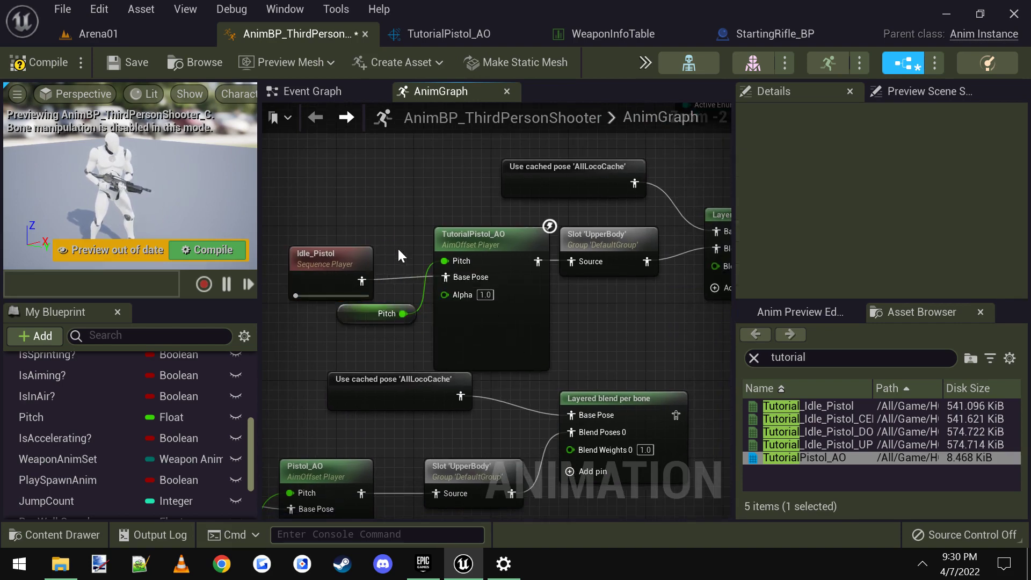
pyautogui.moveTo(373, 308); pyautogui.dragTo(343, 201)
# Move the unconnected Pistol_AO node group, with its cached pose and layered blend, farther below the TutorialPistol_AO nodes
pyautogui.moveTo(639, 322); pyautogui.dragTo(622, 280, button='right')
pyautogui.scroll(-1, 547, 347)
pyautogui.click(547, 347)
pyautogui.scroll(-1, 621, 280)
pyautogui.moveTo(416, 328); pyautogui.dragTo(451, 324, button='right')
pyautogui.moveTo(366, 307); pyautogui.dragTo(626, 430)
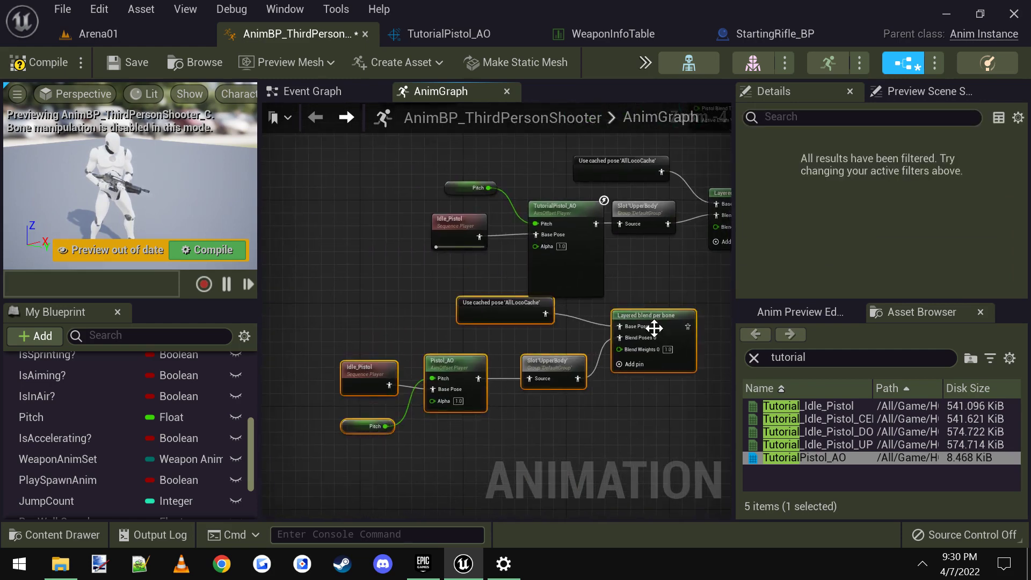
pyautogui.moveTo(669, 326); pyautogui.dragTo(586, 342, button='right')
pyautogui.moveTo(586, 343); pyautogui.dragTo(566, 467)
pyautogui.click(547, 405)
# Compile the animation blueprint and start playing the Arena01 level in a new window
pyautogui.moveTo(648, 319); pyautogui.dragTo(560, 396, button='right')
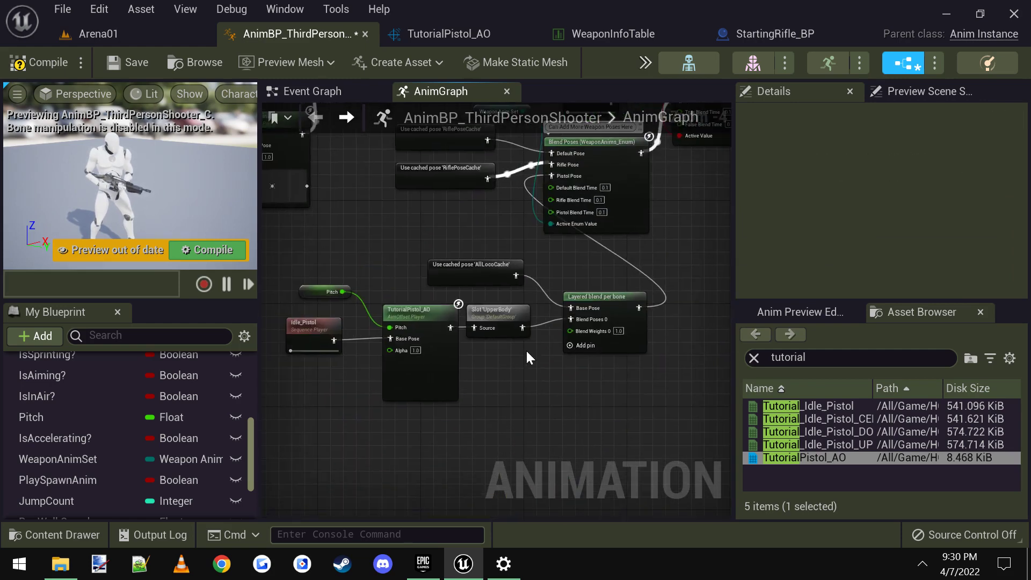
pyautogui.scroll(1, 453, 263)
pyautogui.moveTo(453, 262); pyautogui.dragTo(490, 263, button='right')
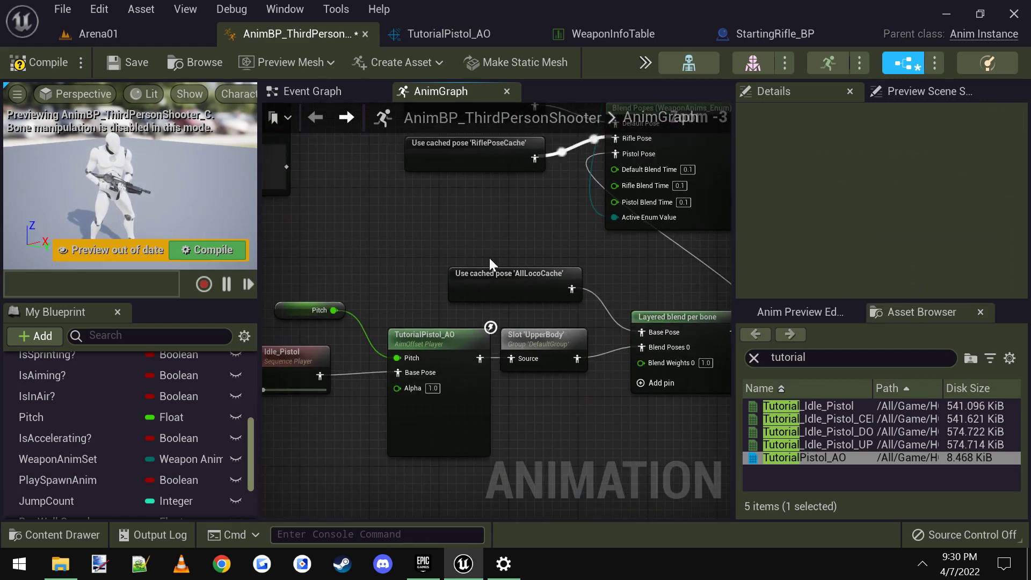
pyautogui.click(66, 62)
pyautogui.click(118, 35)
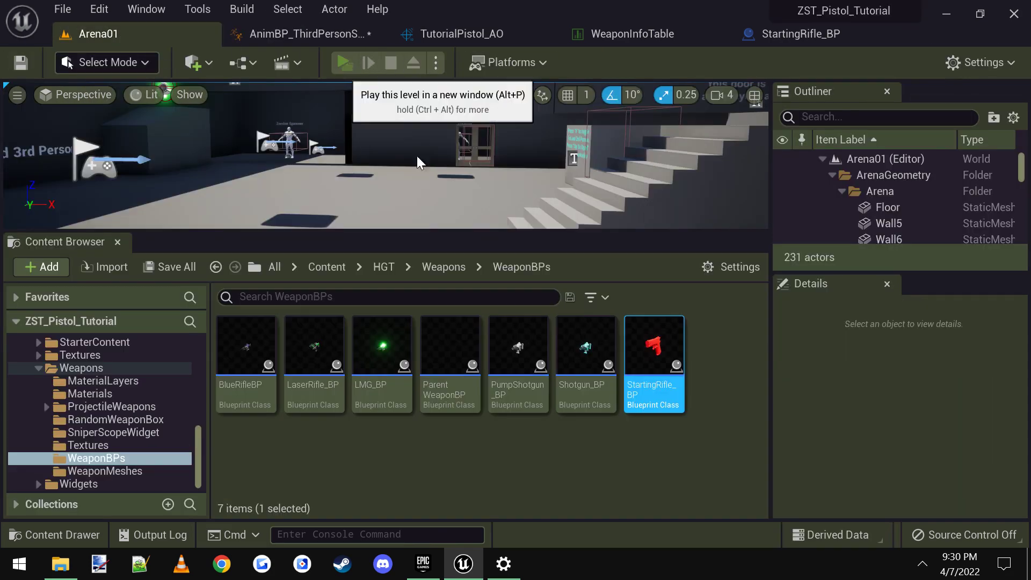
pyautogui.hotkey('alt', 'p')
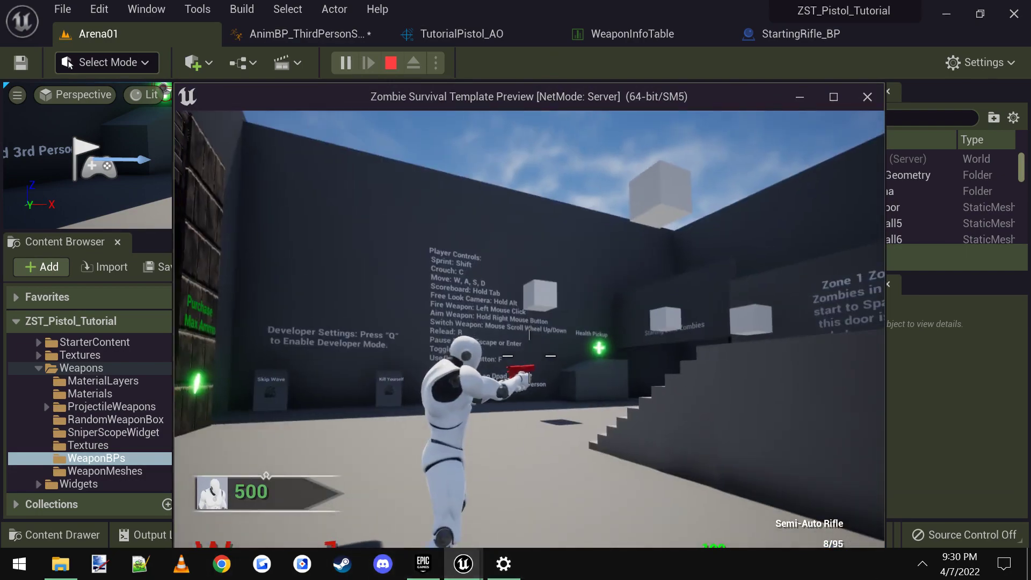
# Test running, jumping, strafing and aiming with the pistol in the game preview to check the aim offset animation
pyautogui.press('w')
pyautogui.press('space')
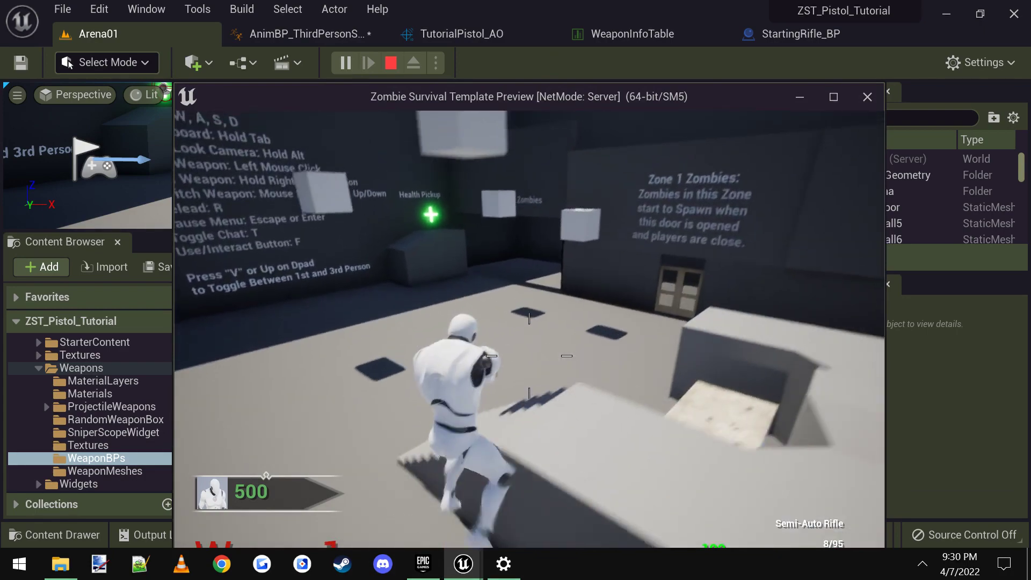
pyautogui.press('s')
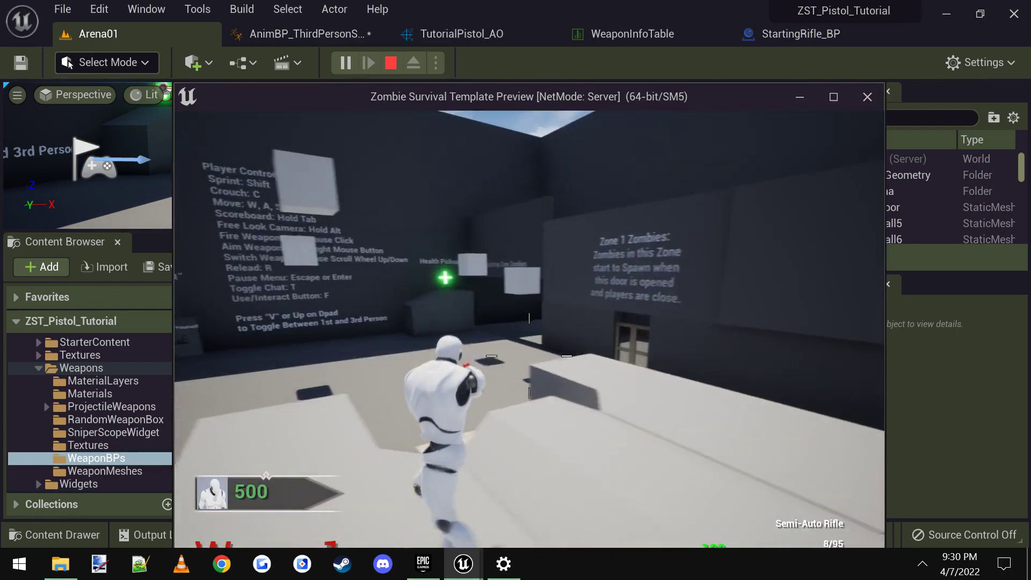
pyautogui.press('w')
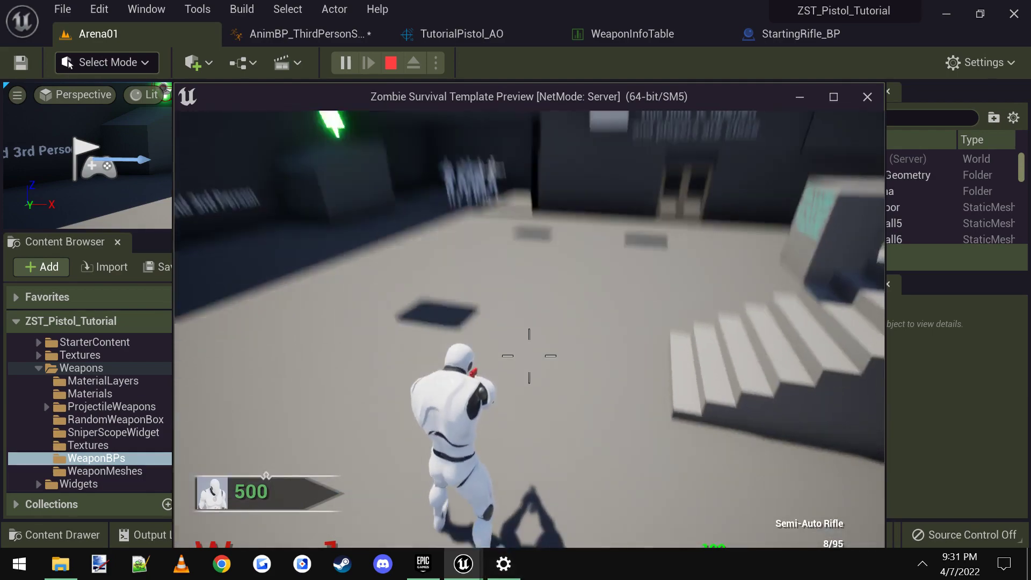
pyautogui.press('w')
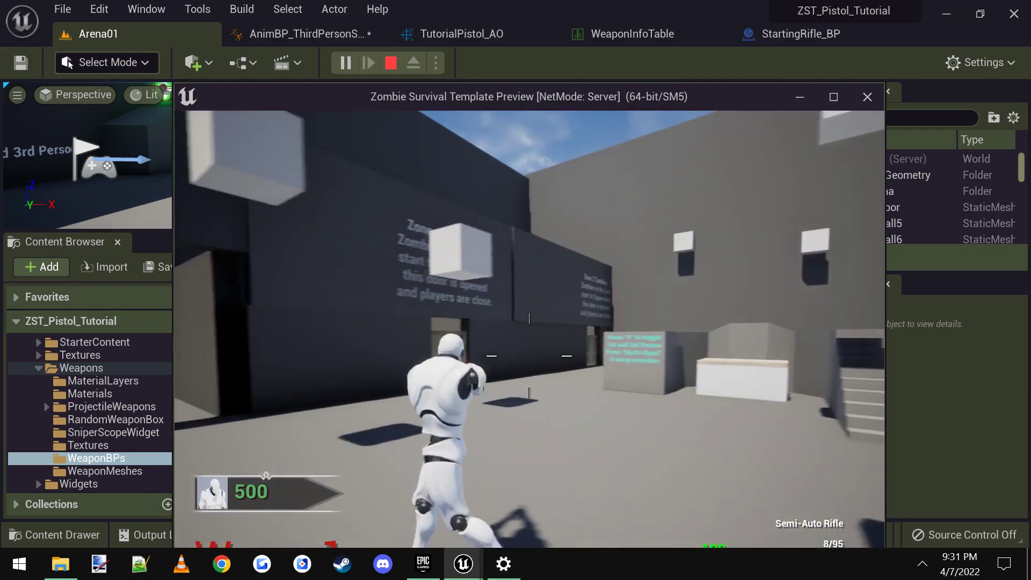
pyautogui.press('d')
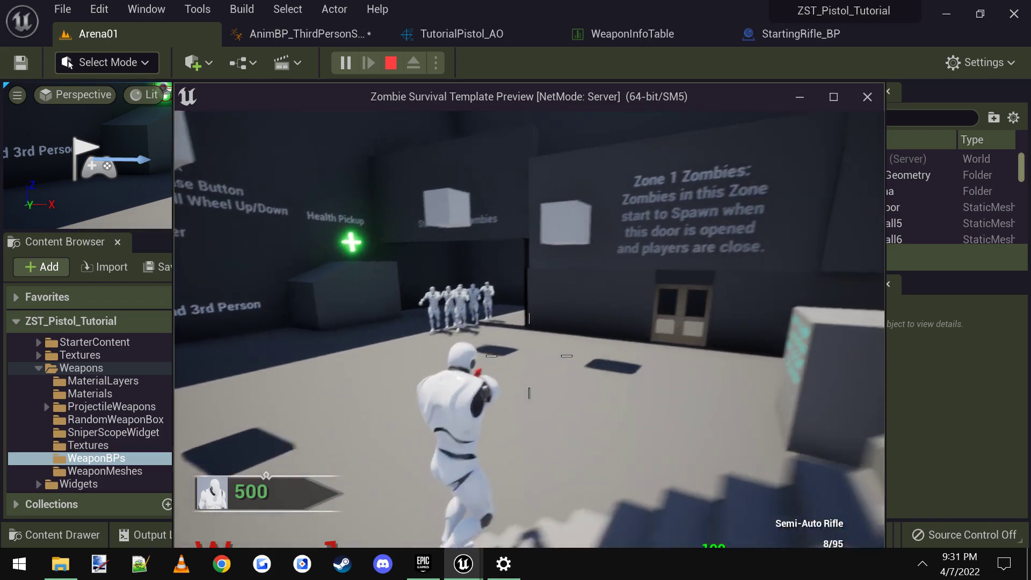
pyautogui.press('a')
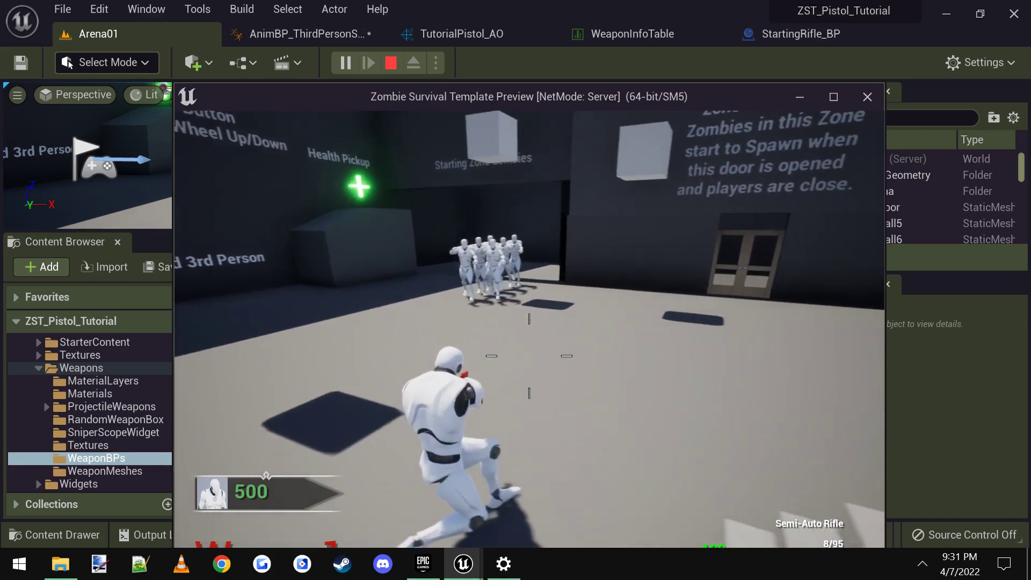
pyautogui.rightClick(529, 355)
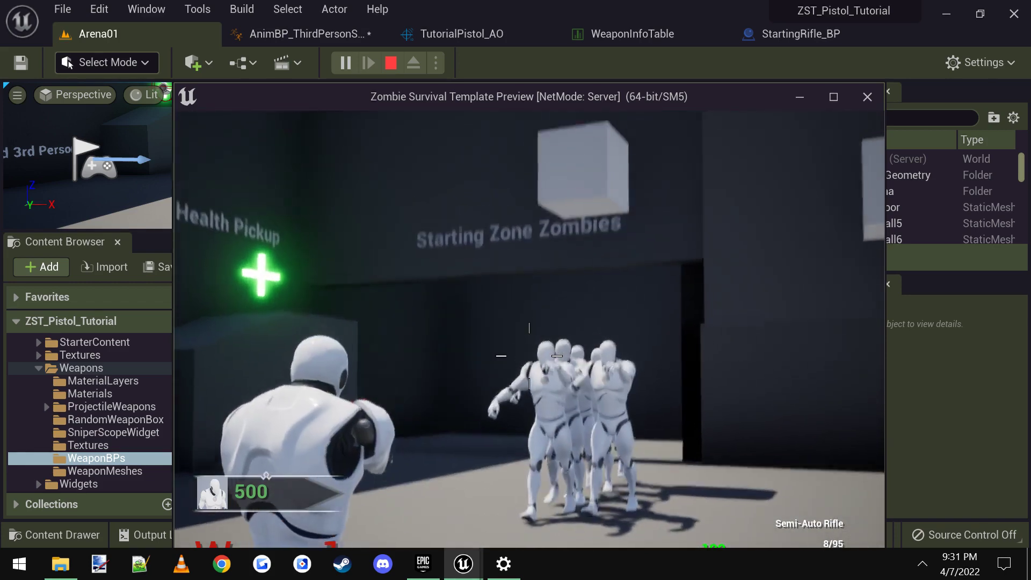
# Test firing the pistol at the approaching zombies in the game preview, and end the play session
pyautogui.click(529, 355)
pyautogui.click(529, 356)
pyautogui.click(529, 355)
pyautogui.click(529, 356)
pyautogui.click(529, 356)
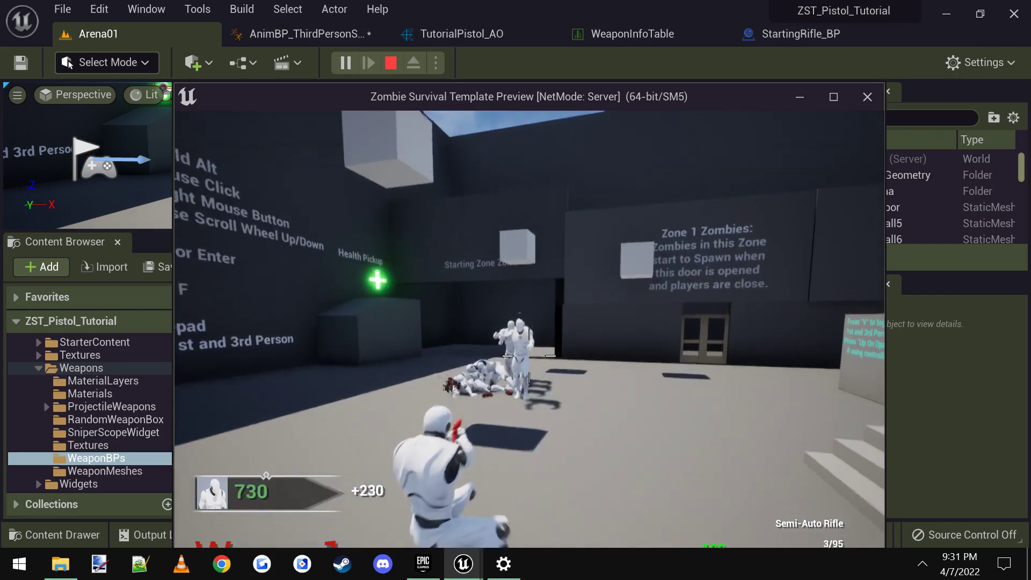
pyautogui.press('Escape')
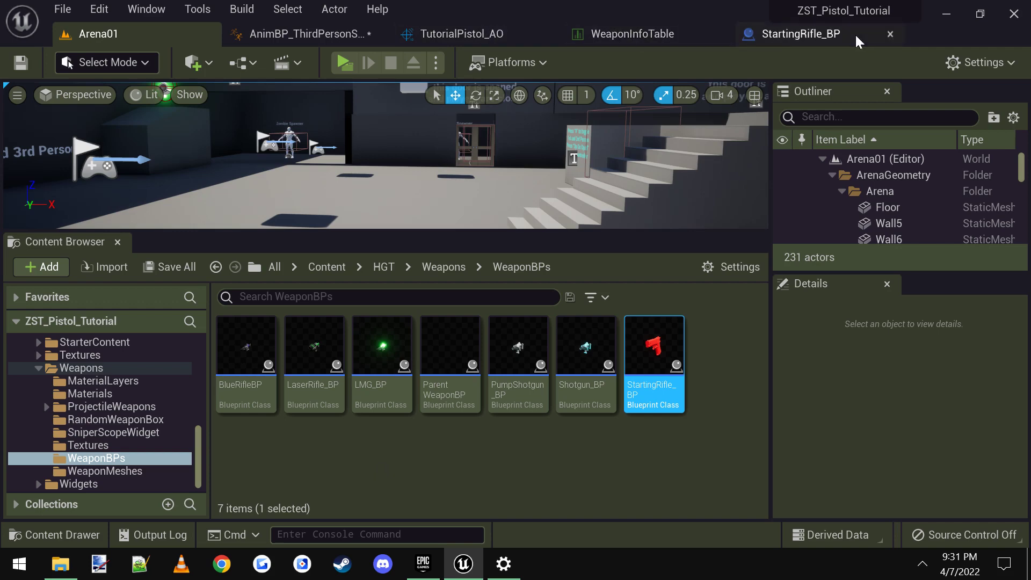
# Examine the Starting_Rifle row in WeaponInfoTable, from its animation set and weapon sockets to its third-person fire animations
pyautogui.click(315, 35)
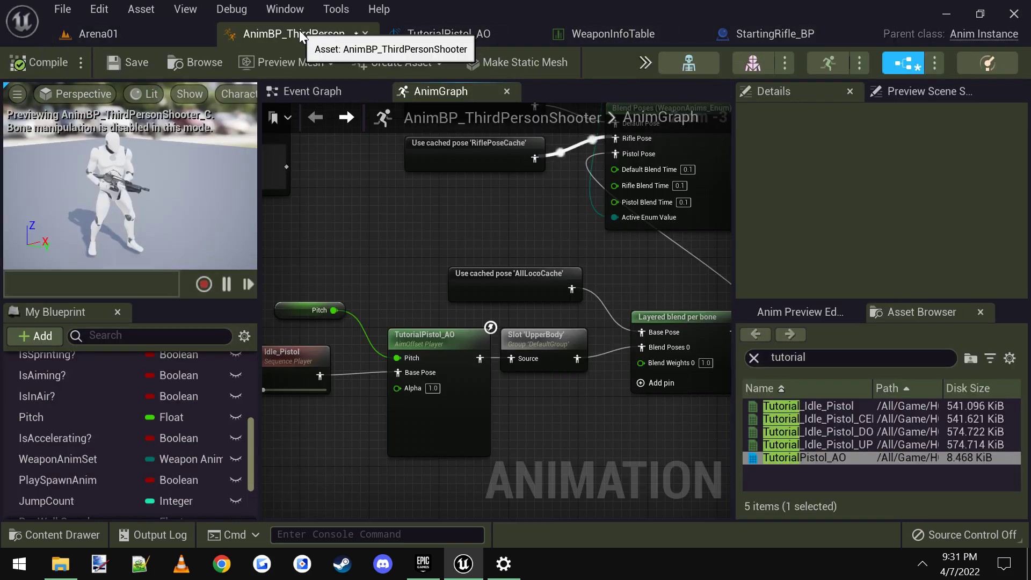
pyautogui.click(459, 36)
pyautogui.click(624, 34)
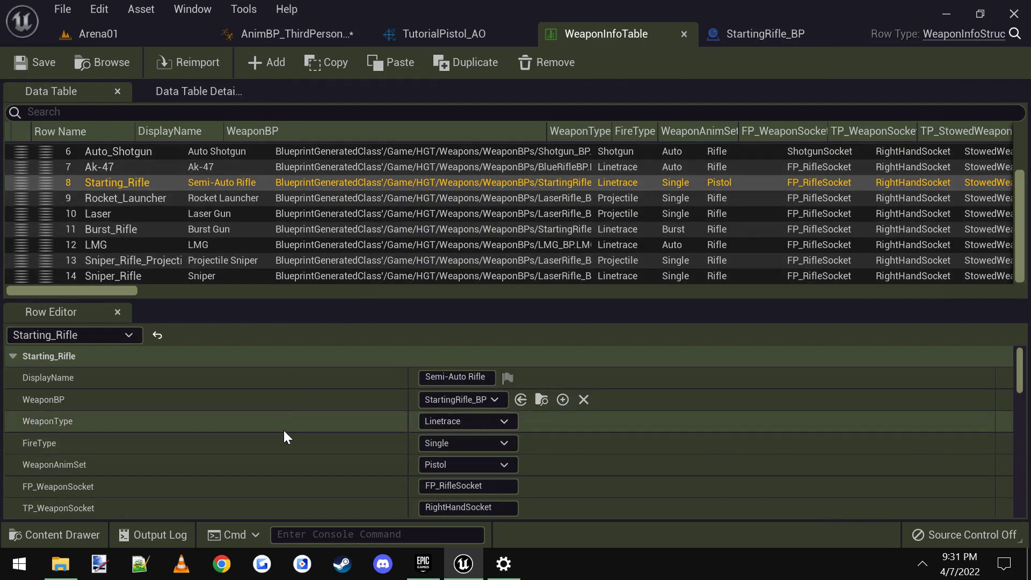
pyautogui.scroll(-3, 346, 423)
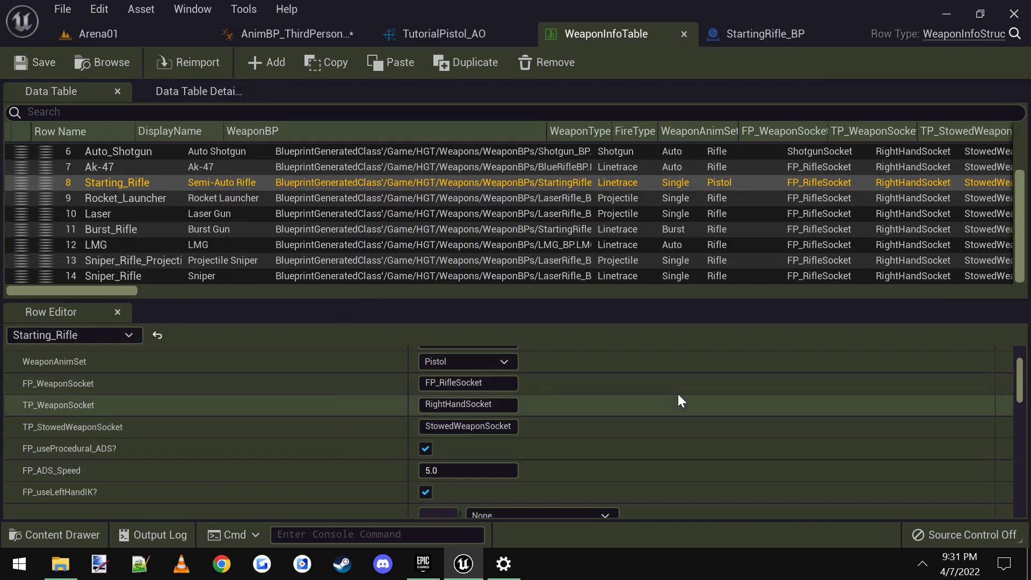
pyautogui.moveTo(57, 410)
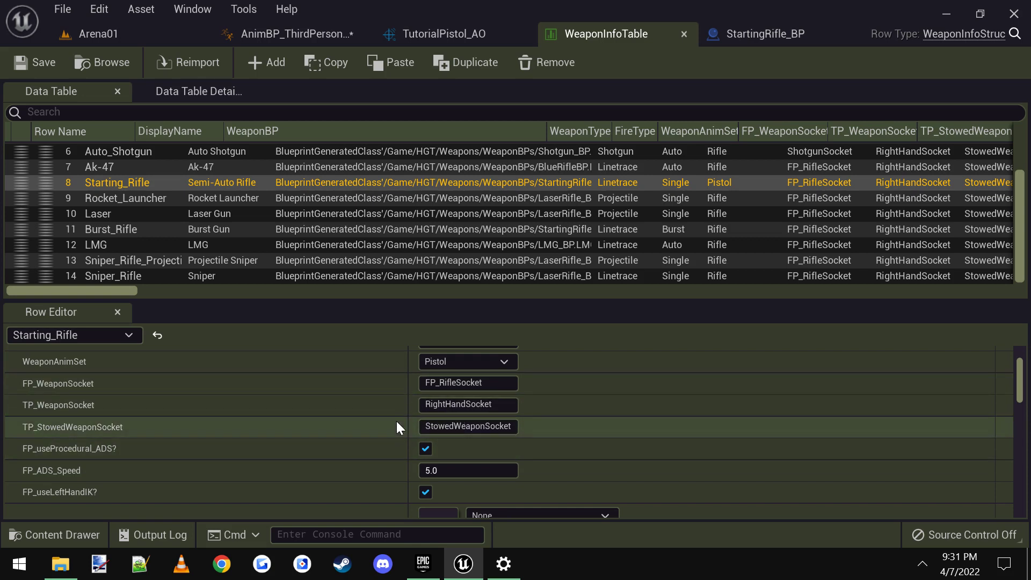
pyautogui.scroll(-1, 263, 411)
pyautogui.scroll(-1, 231, 410)
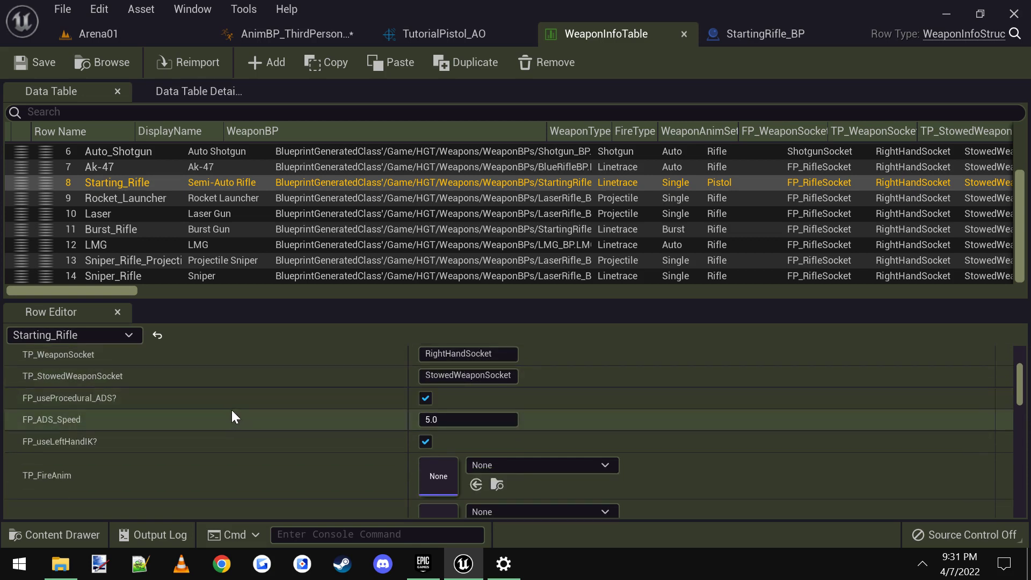
pyautogui.scroll(-2, 226, 425)
pyautogui.scroll(-1, 226, 424)
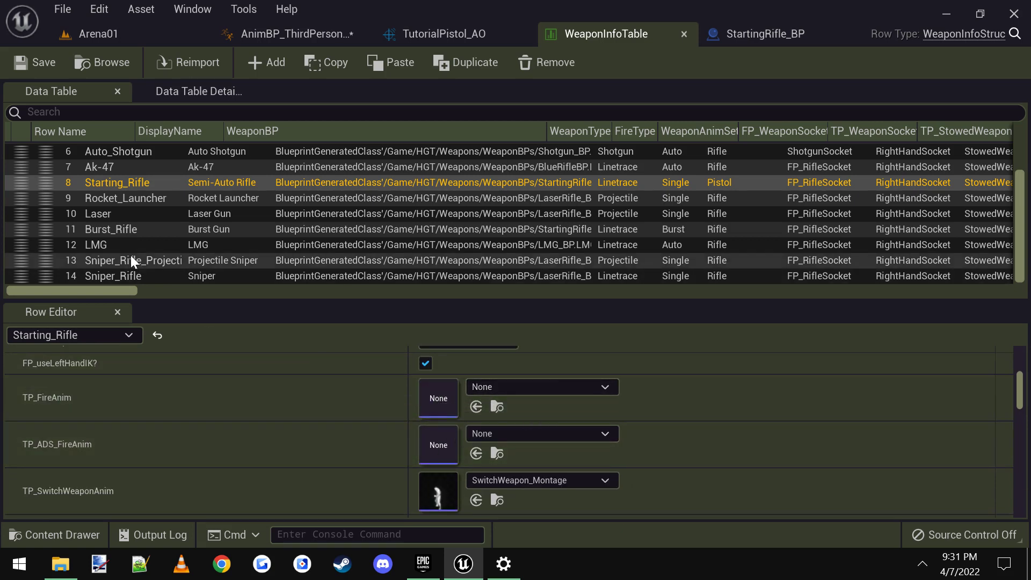
# Copy the TP_FireAnim value Fire_Rifle_Hip_Montage from the Rocket_Launcher row to the Starting_Rifle row
pyautogui.click(124, 196)
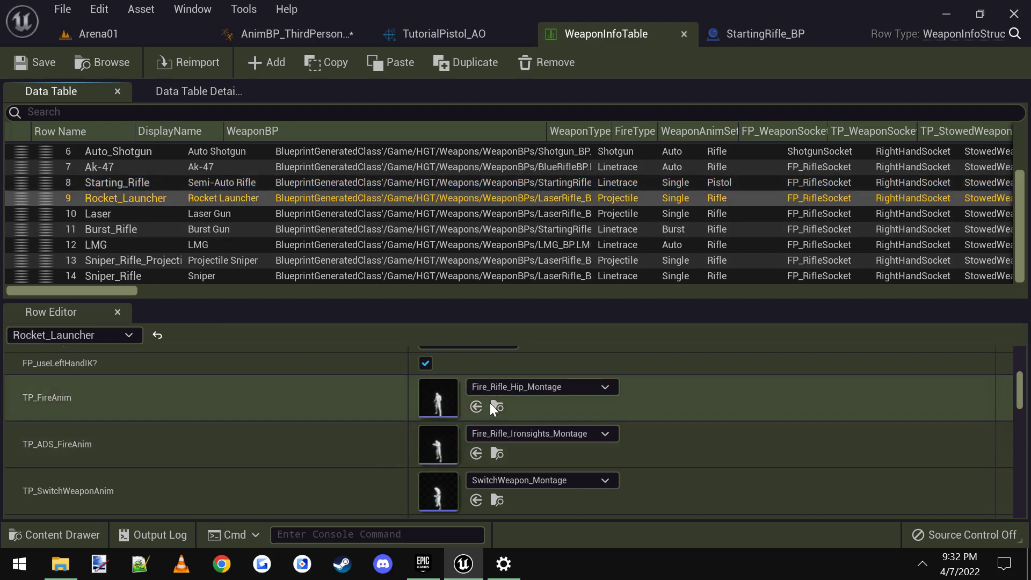
pyautogui.rightClick(433, 396)
pyautogui.click(484, 410)
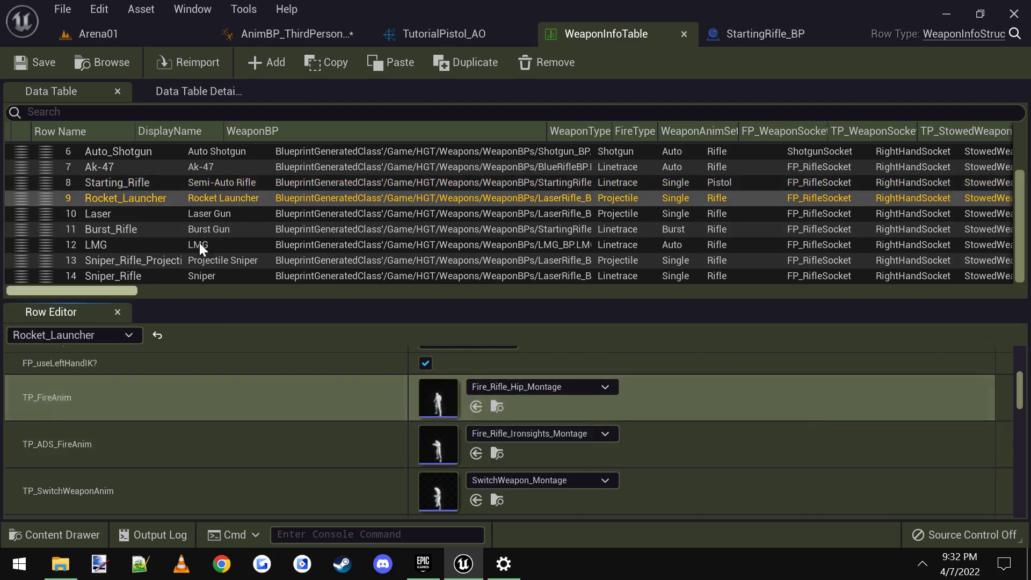
pyautogui.click(134, 182)
pyautogui.rightClick(432, 396)
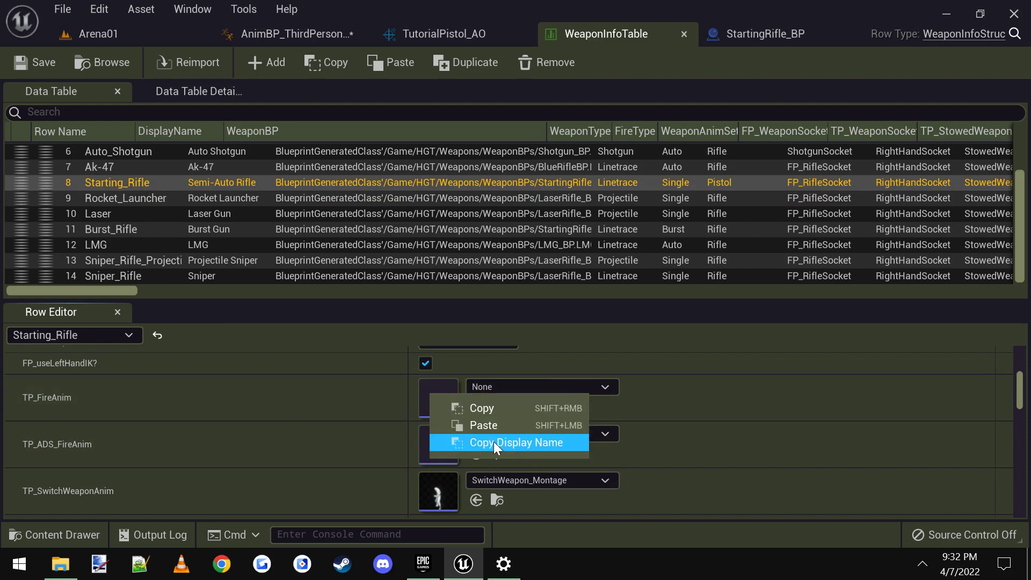
pyautogui.click(489, 430)
# Copy the TP_ADS_FireAnim value Fire_Rifle_Ironsights_Montage from the Rocket_Launcher row to the Starting_Rifle row and save the data table
pyautogui.click(107, 199)
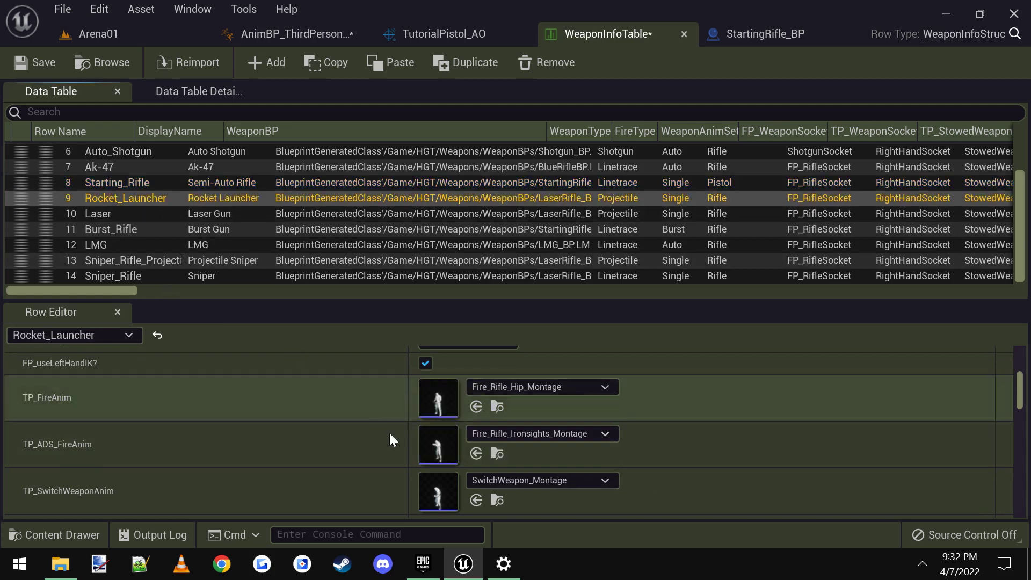
pyautogui.rightClick(440, 439)
pyautogui.click(482, 456)
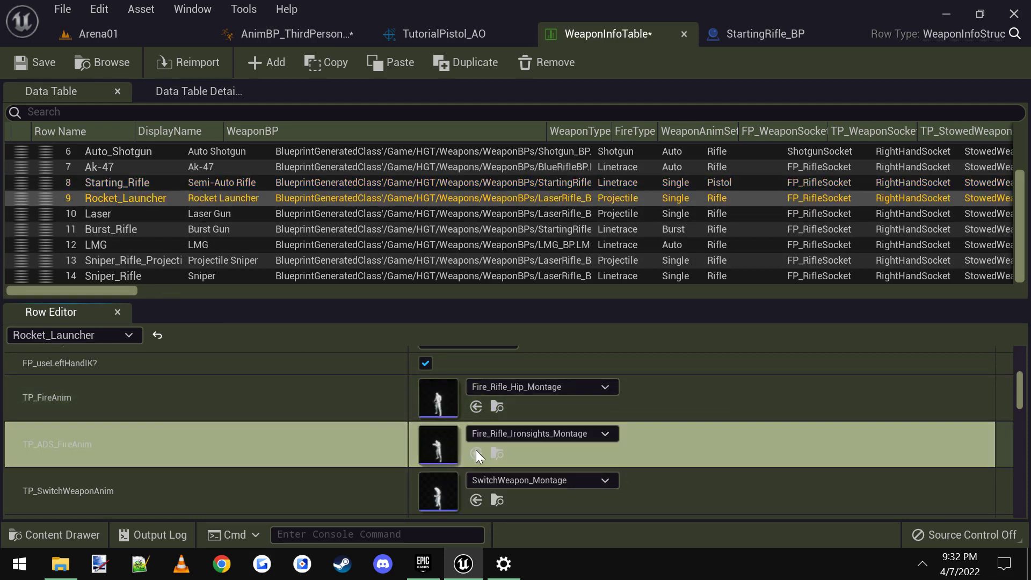
pyautogui.click(121, 184)
pyautogui.rightClick(444, 454)
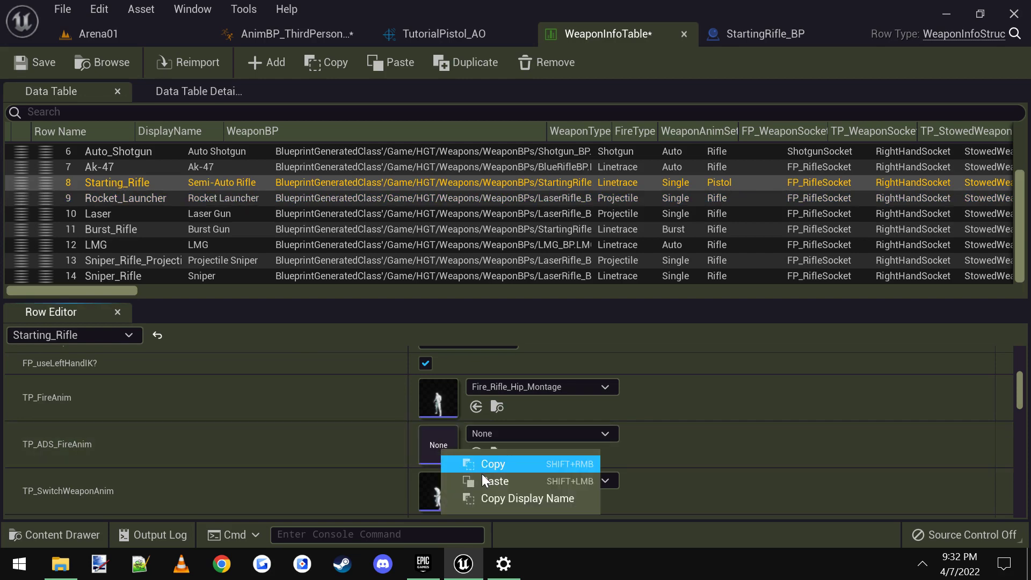
pyautogui.click(494, 479)
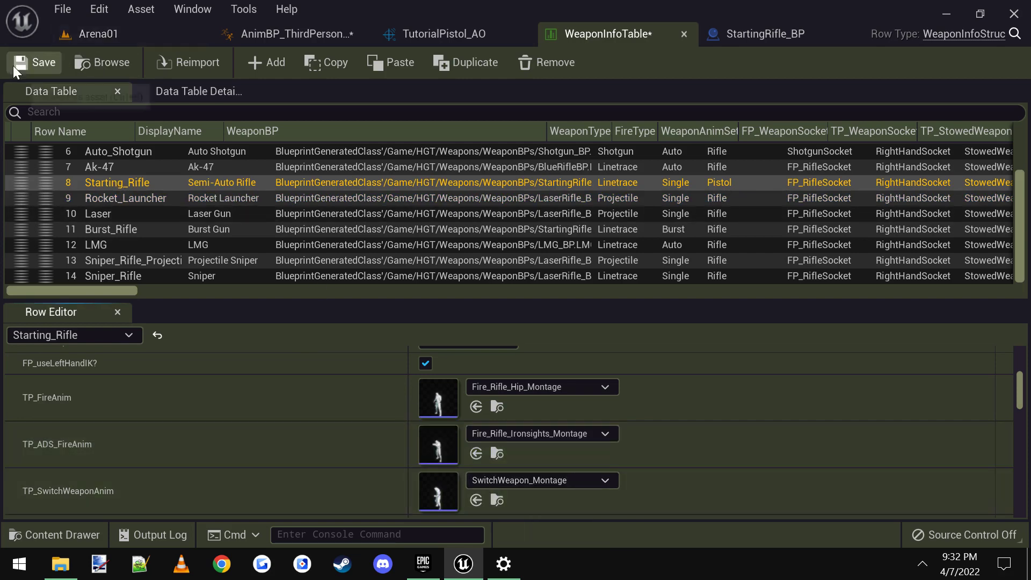
pyautogui.click(21, 62)
# Play the Arena01 level, fire the pistol several times to check the rifle fire montages, and stop the session
pyautogui.click(102, 34)
pyautogui.click(346, 63)
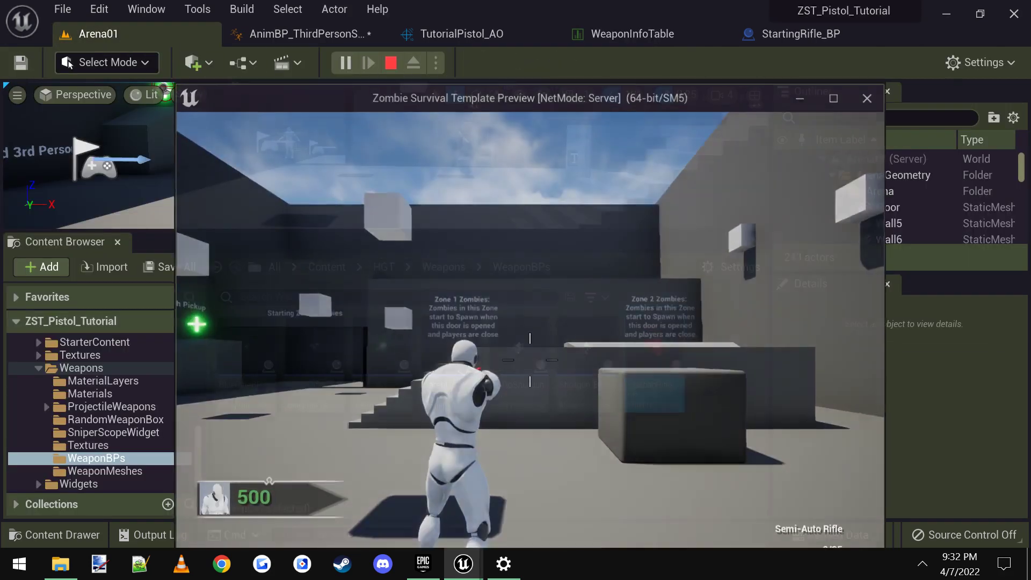
pyautogui.click(531, 360)
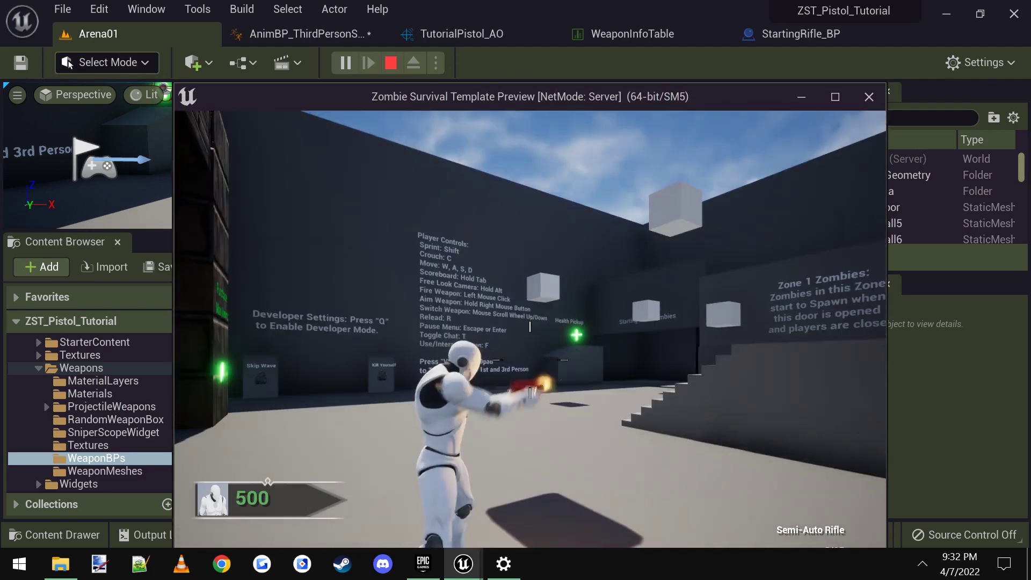
pyautogui.click(530, 360)
pyautogui.click(531, 360)
pyautogui.click(530, 360)
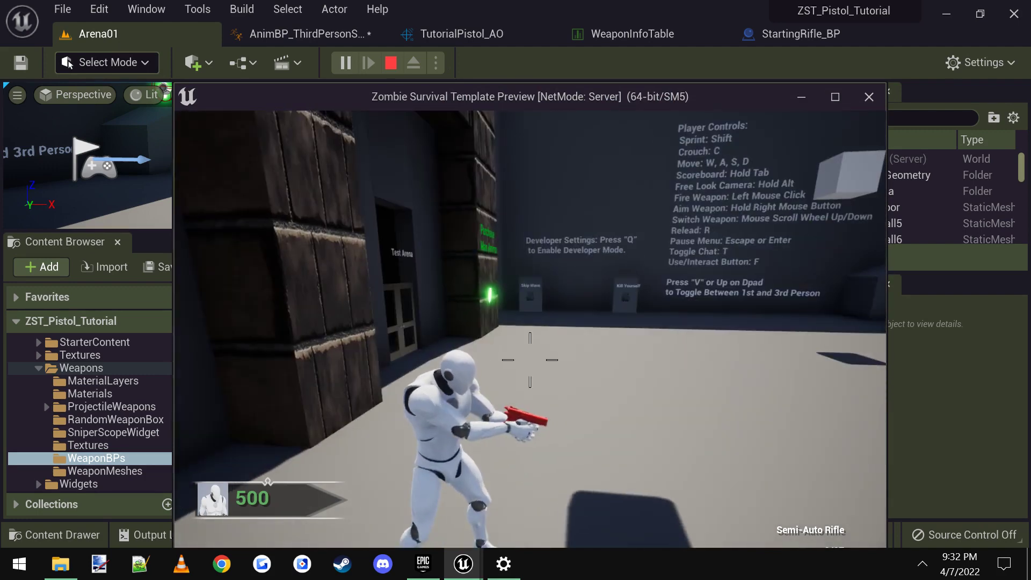
pyautogui.click(530, 359)
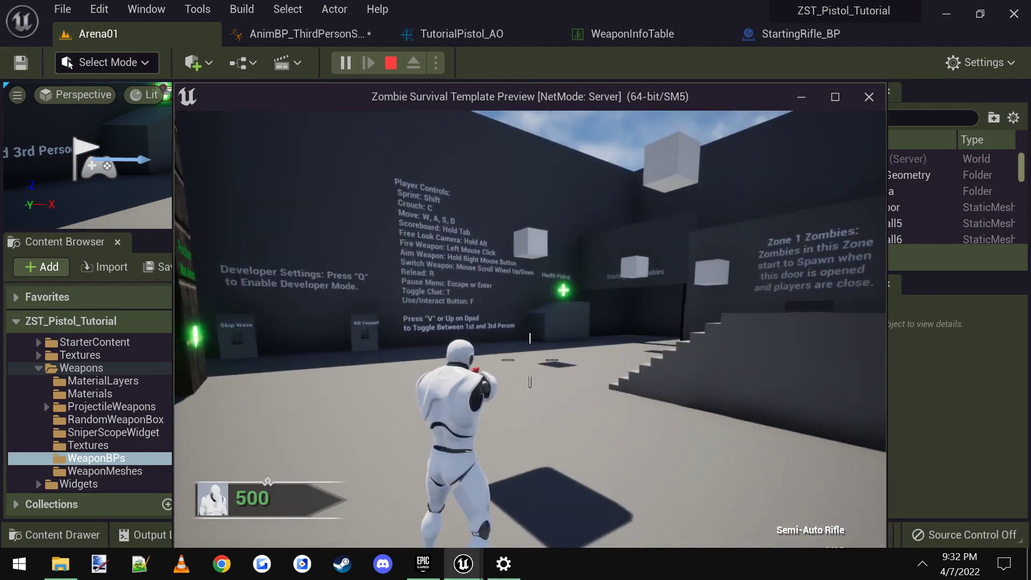
pyautogui.click(530, 360)
pyautogui.press('Escape')
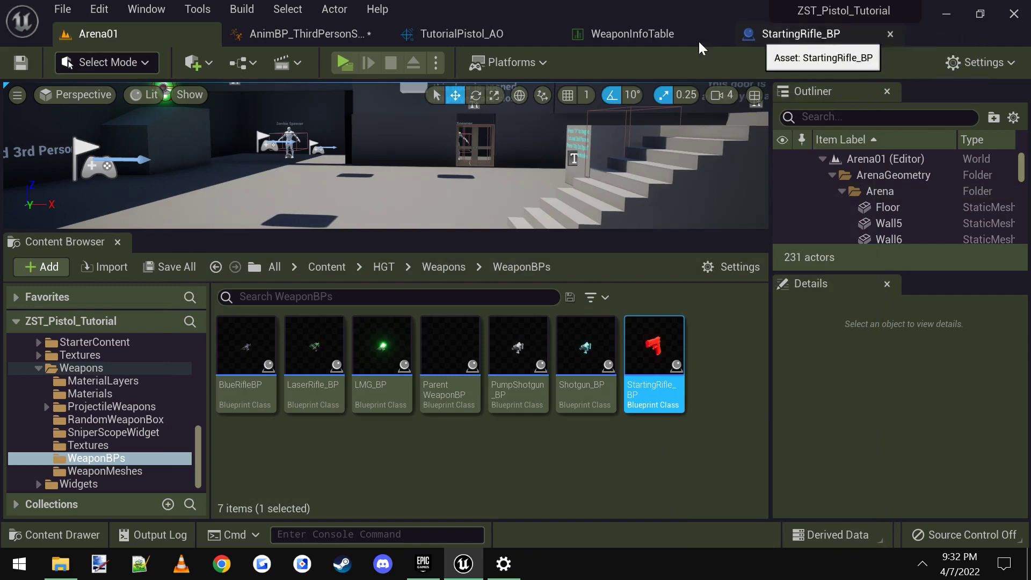
# Clear TP_FireAnim and TP_ADS_FireAnim to None in the Starting_Rifle row of WeaponInfoTable
pyautogui.click(629, 35)
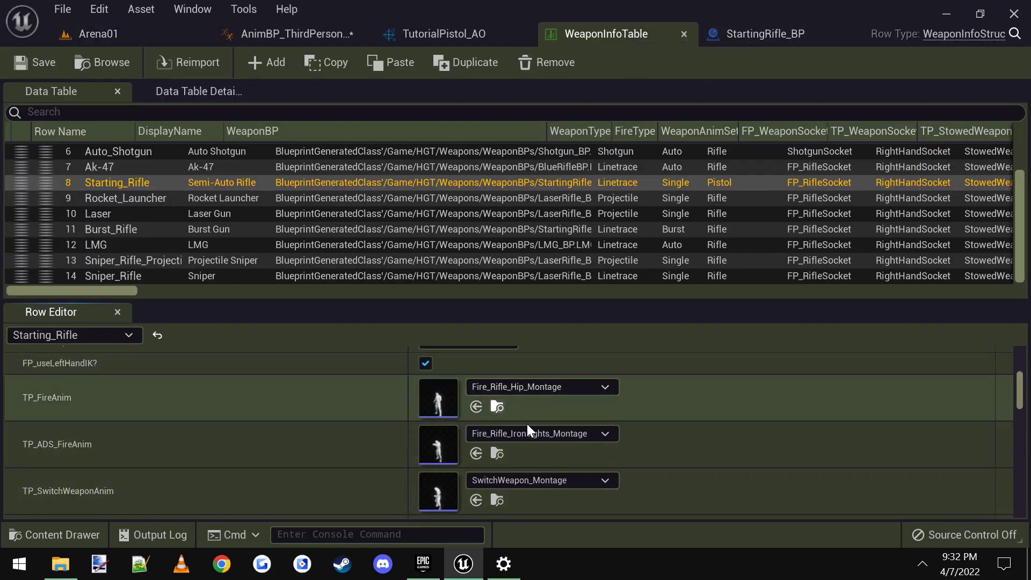
pyautogui.click(549, 385)
pyautogui.click(674, 272)
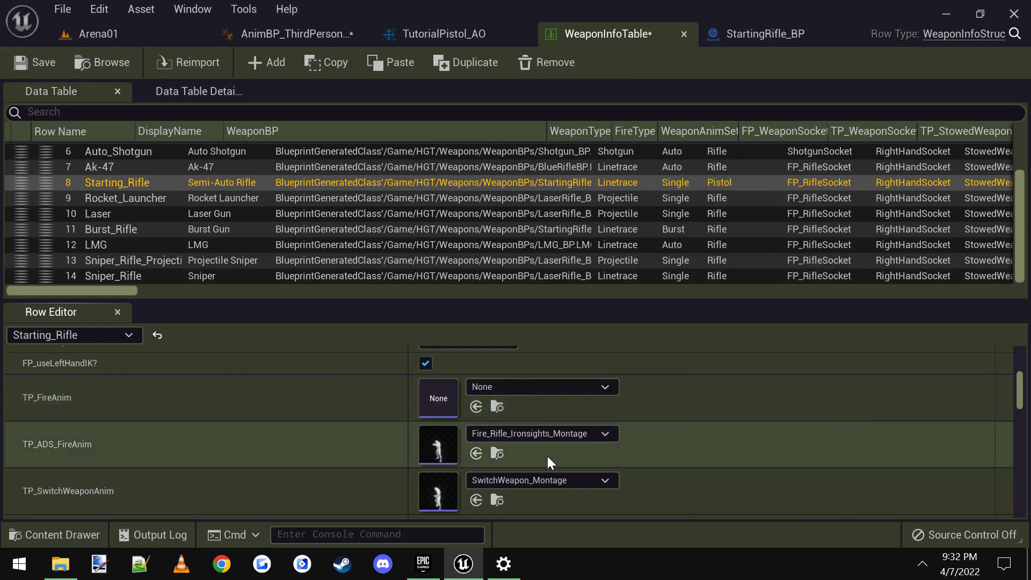
pyautogui.click(527, 435)
pyautogui.click(528, 149)
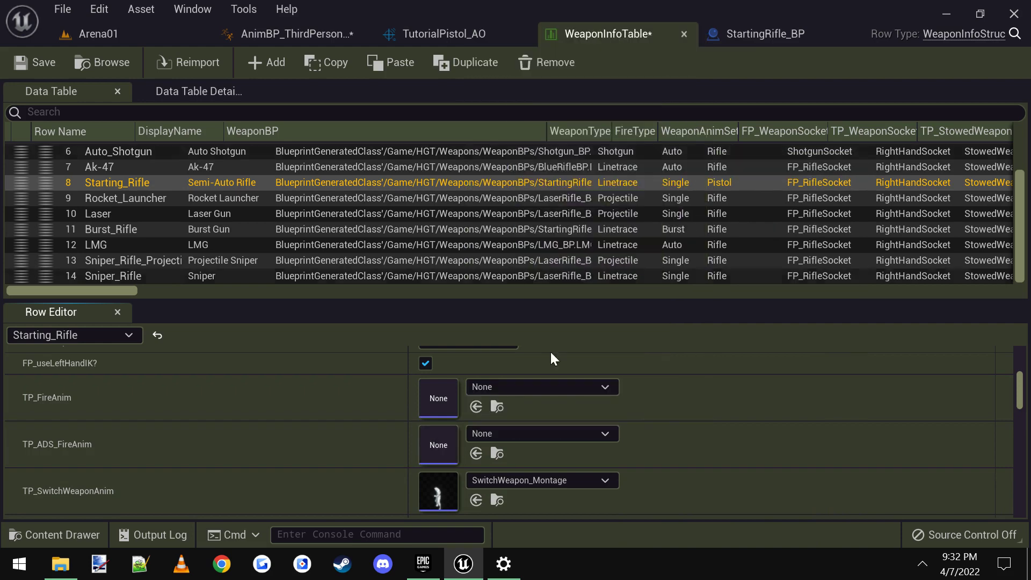
# Play Arena01 again, fire the pistol without third-person fire montages to check its pose, and stop the session
pyautogui.click(96, 34)
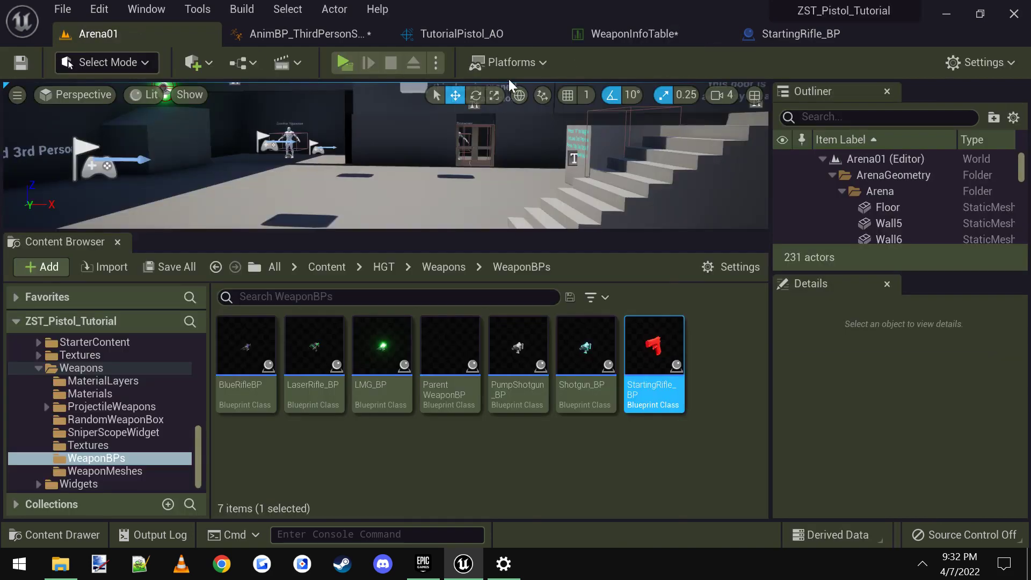
pyautogui.click(344, 62)
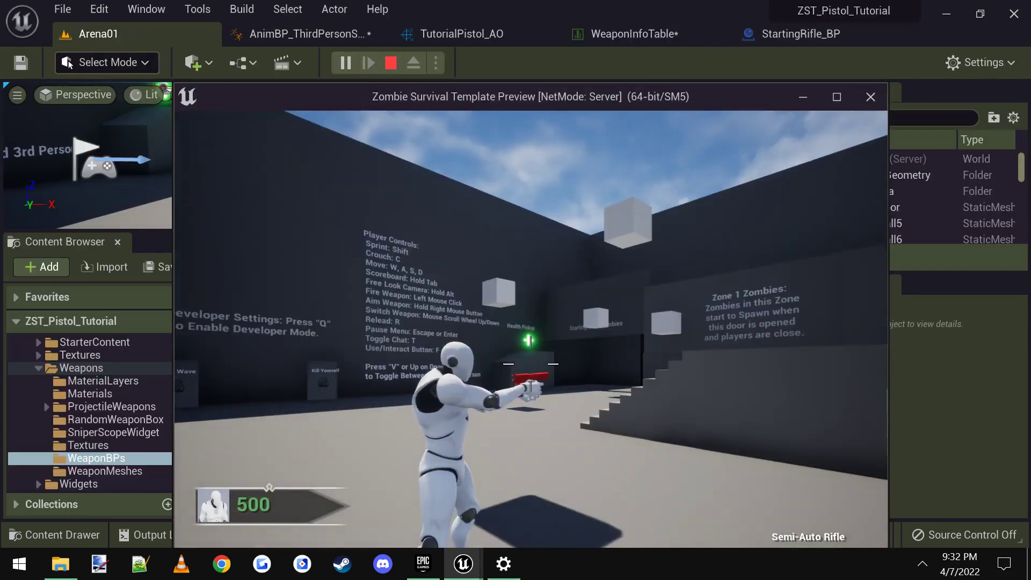
pyautogui.click(531, 365)
pyautogui.click(531, 365)
pyautogui.click(531, 364)
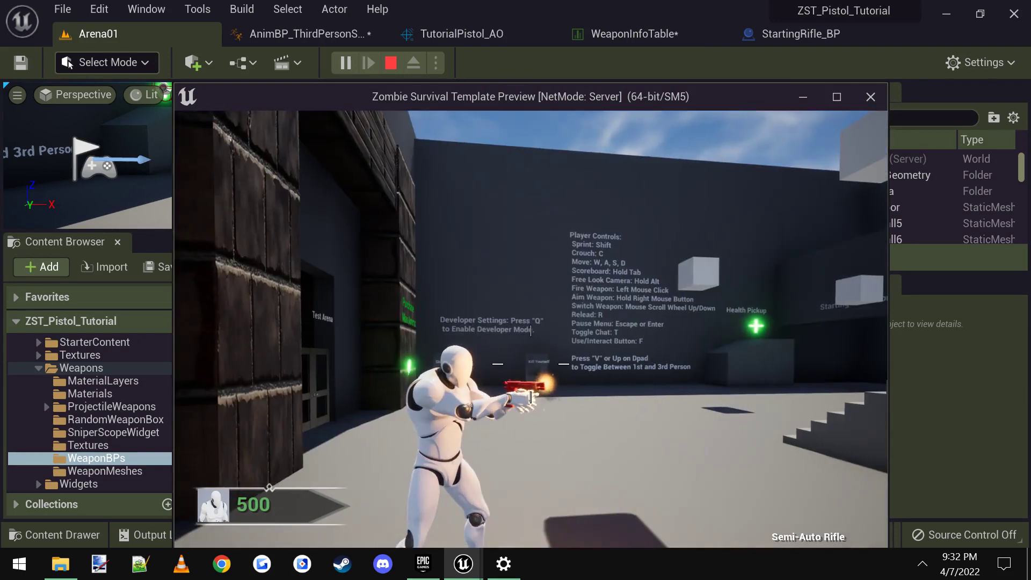
pyautogui.click(530, 364)
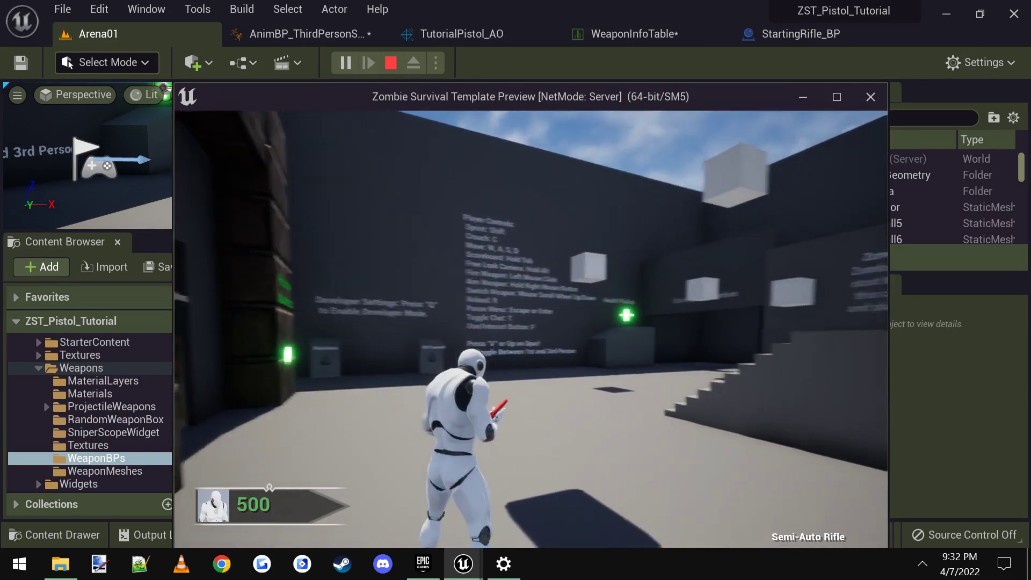
pyautogui.press('Escape')
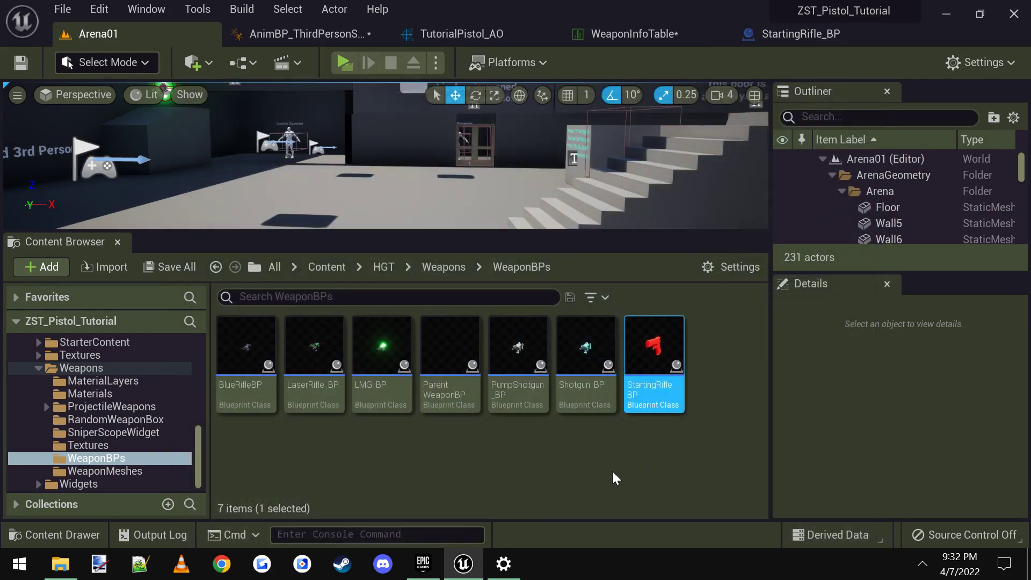
# Open the NewPistol folder inside HGT/Animations in the project content
pyautogui.scroll(10, 117, 414)
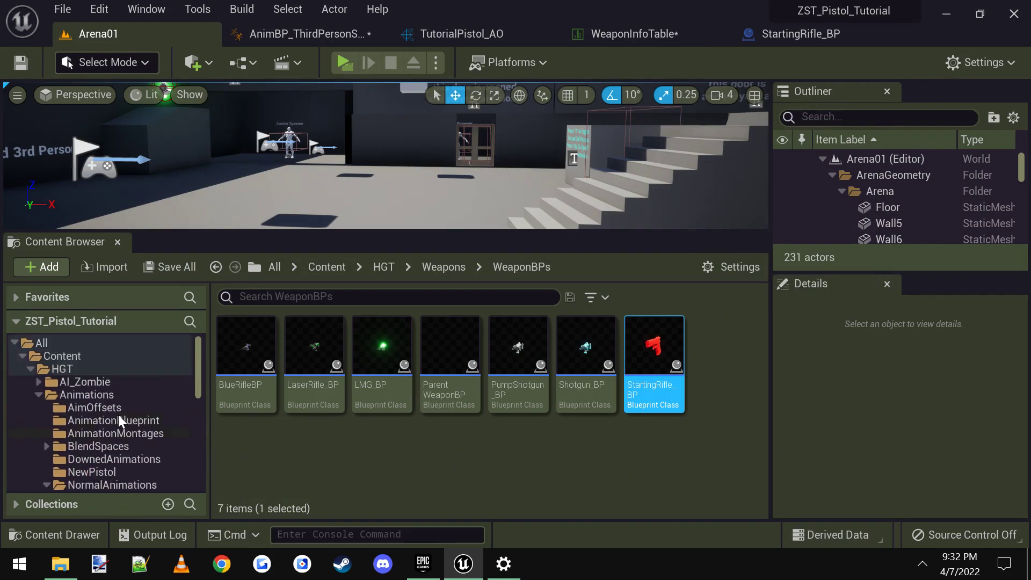
pyautogui.click(77, 369)
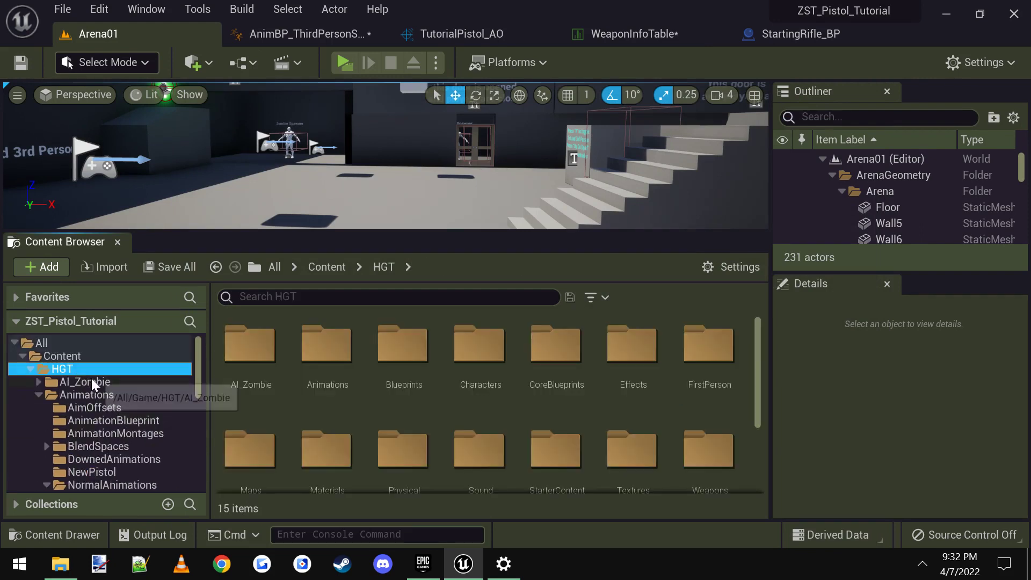
pyautogui.click(98, 396)
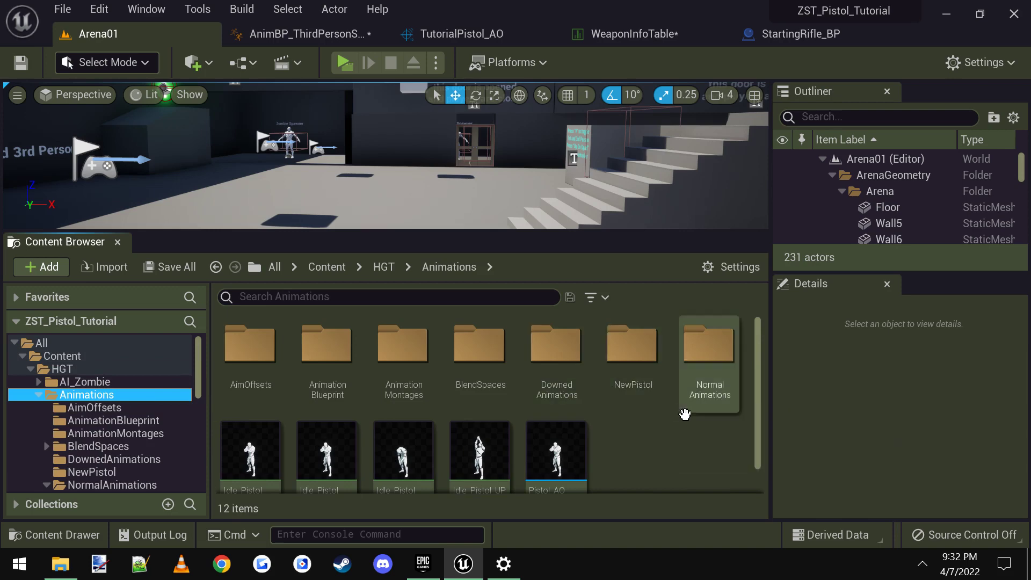
pyautogui.doubleClick(637, 373)
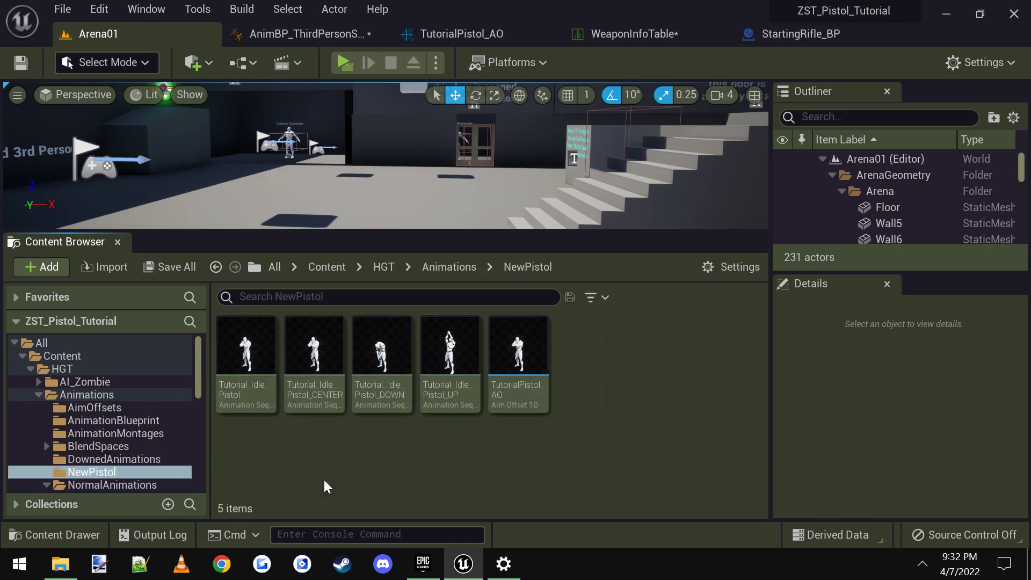
# Import Reload_Pistol.FBX from the Downloads folder into NewPistol, using UE4_Mannequin_Skeleton as its skeleton
pyautogui.click(59, 565)
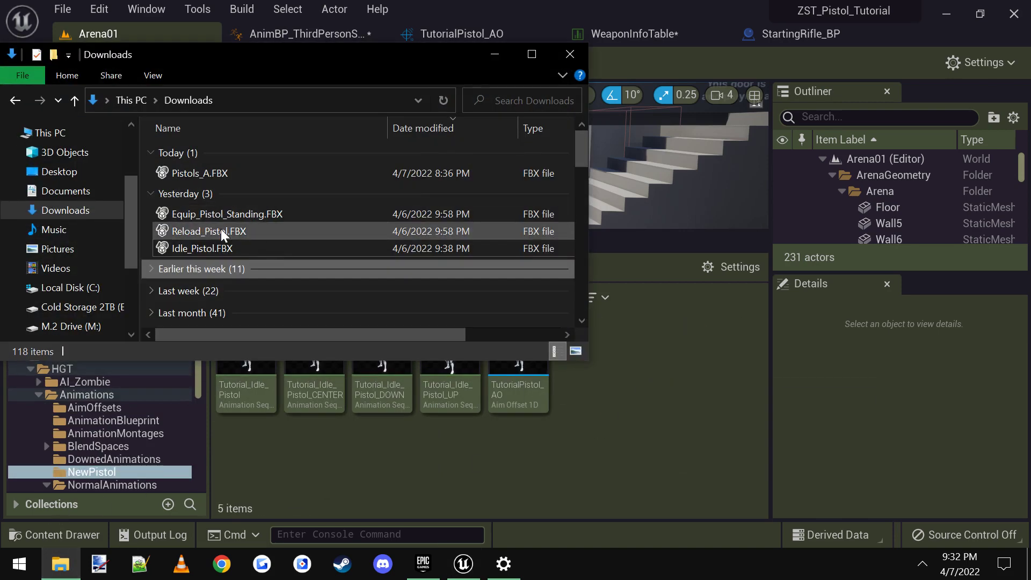
pyautogui.moveTo(201, 231); pyautogui.dragTo(640, 408)
pyautogui.click(326, 45)
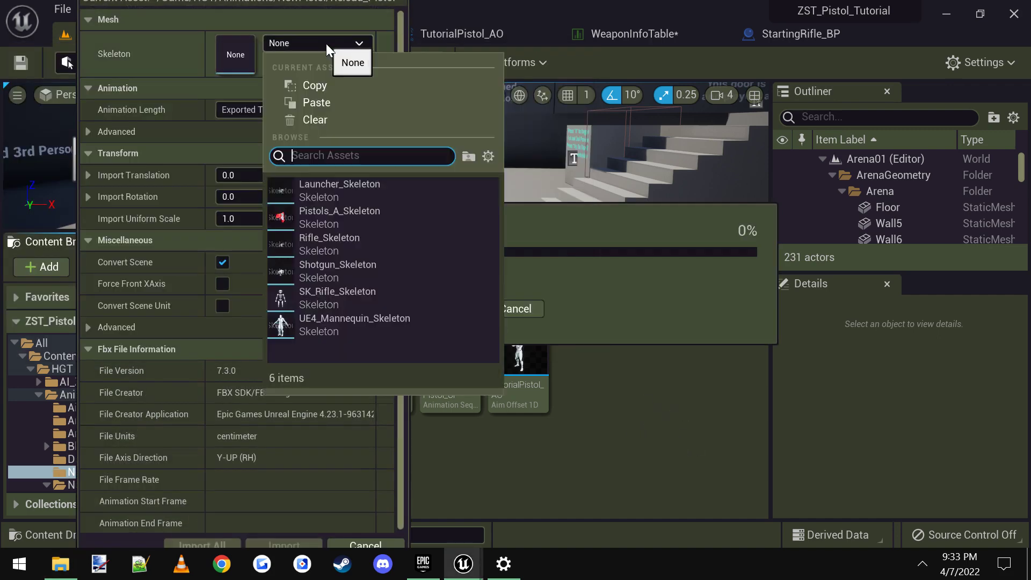
pyautogui.click(343, 328)
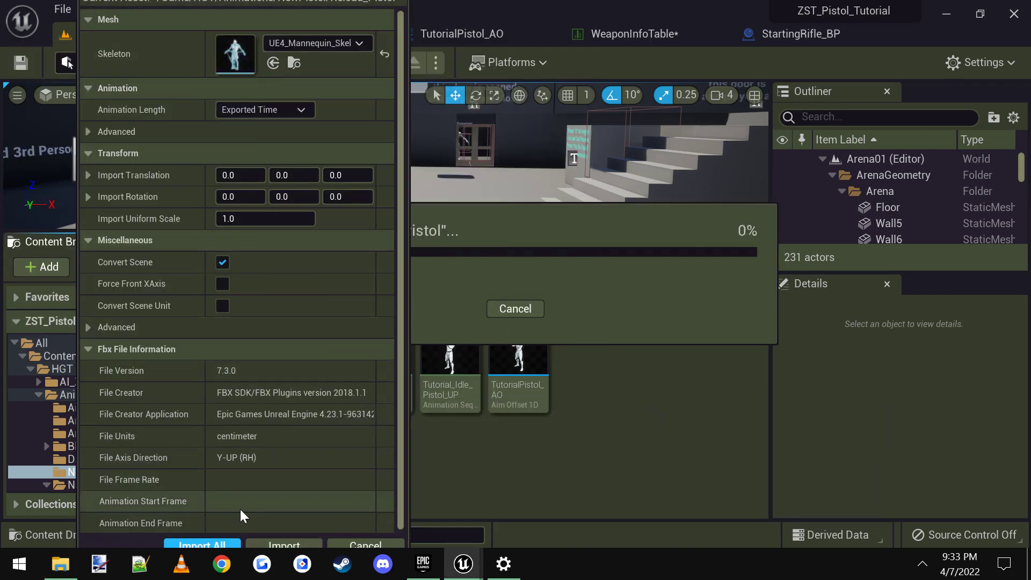
pyautogui.click(280, 543)
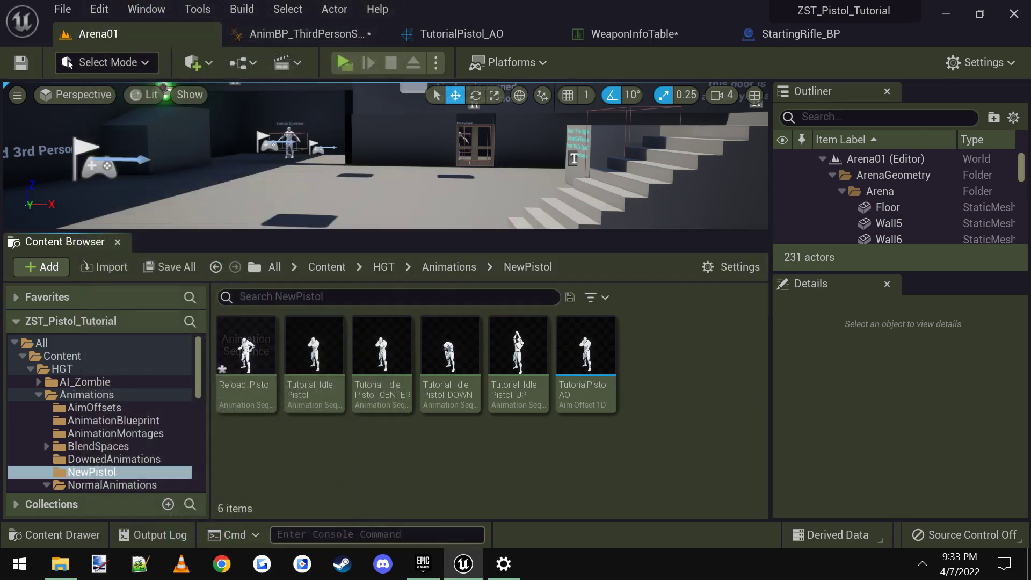
# Preview the imported Reload_Pistol animation, return to the Arena01 level, and save all modified assets
pyautogui.doubleClick(235, 365)
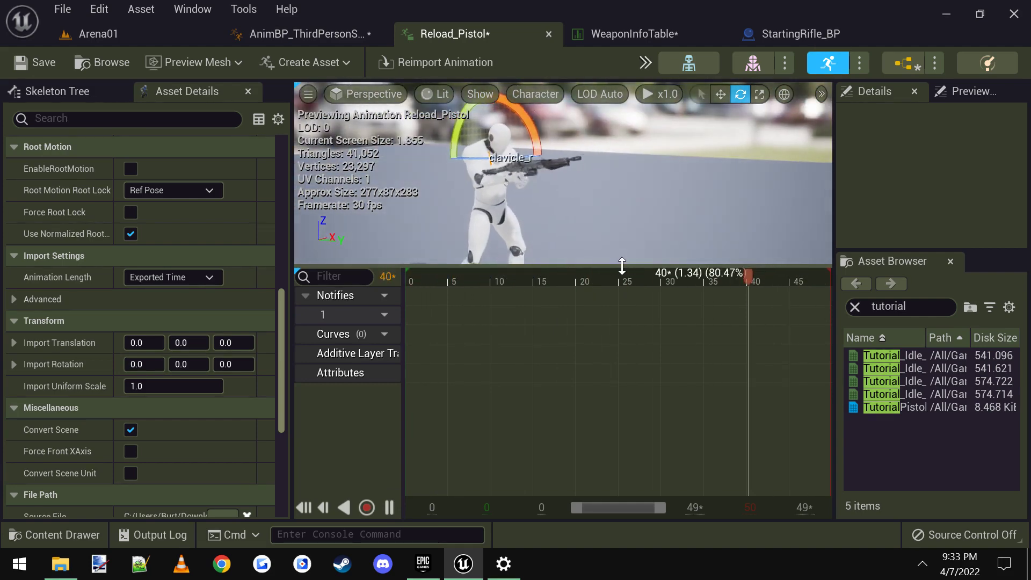
pyautogui.moveTo(622, 266); pyautogui.dragTo(630, 364)
pyautogui.click(107, 33)
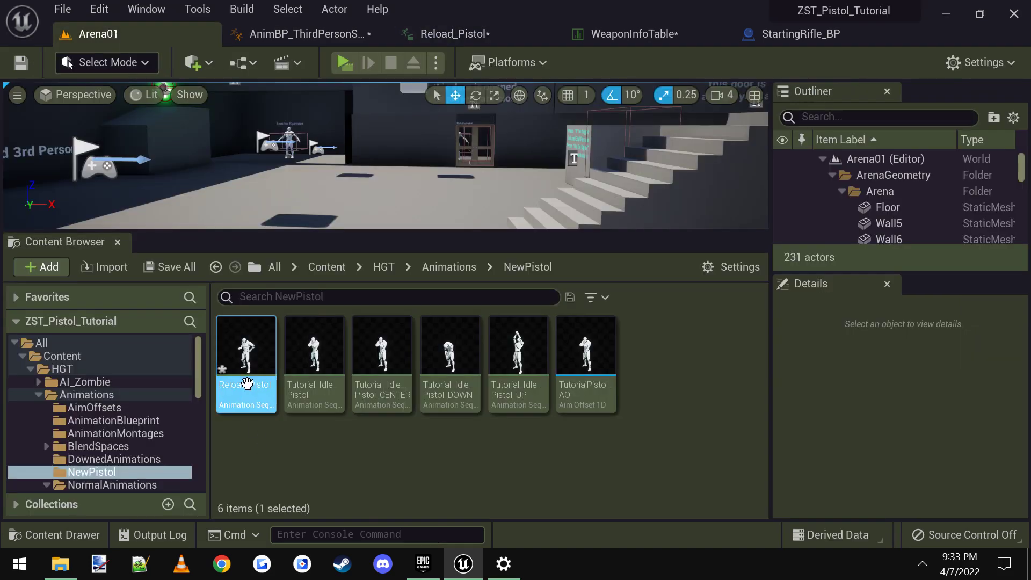
pyautogui.rightClick(248, 385)
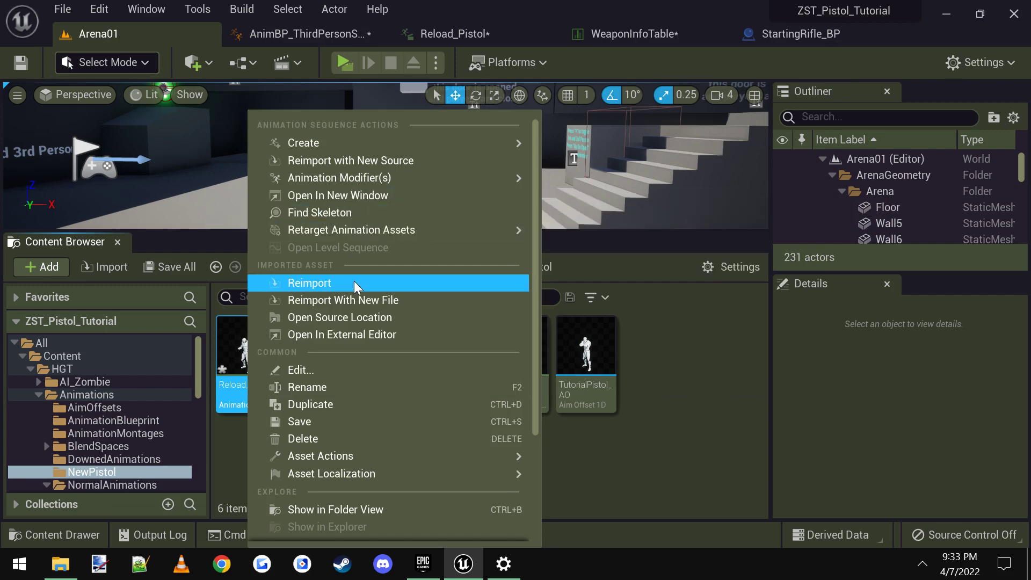
pyautogui.click(701, 426)
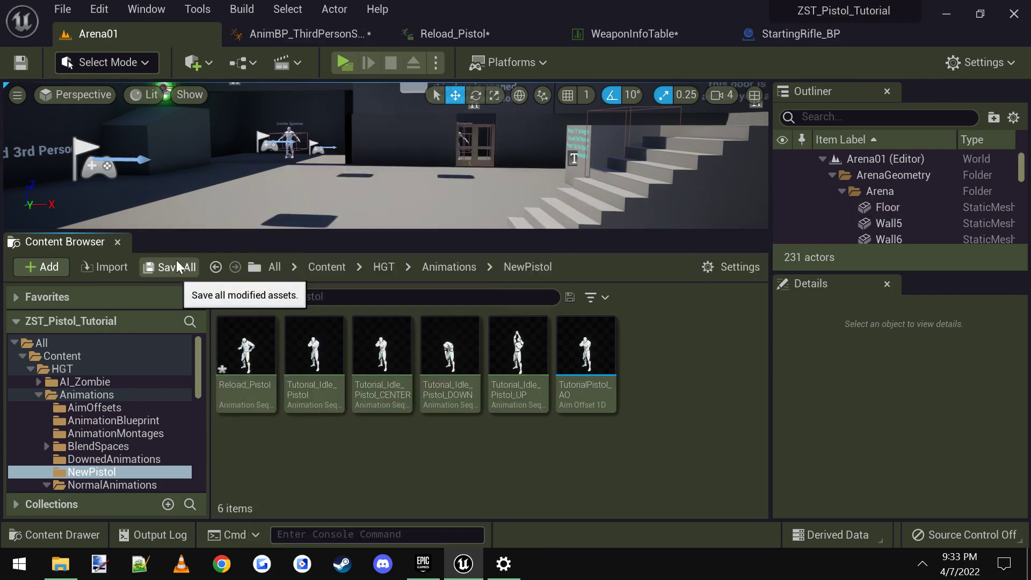
pyautogui.click(176, 267)
pyautogui.click(625, 461)
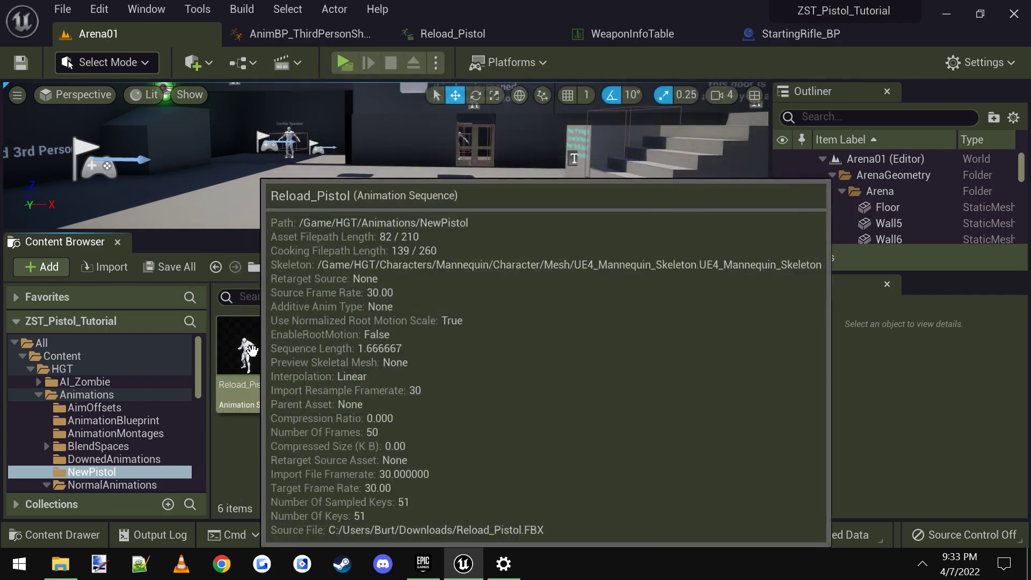
# Create an animation montage from Reload_Pistol, keeping the suggested name Reload_Pistol_Montage
pyautogui.click(271, 397)
pyautogui.rightClick(248, 359)
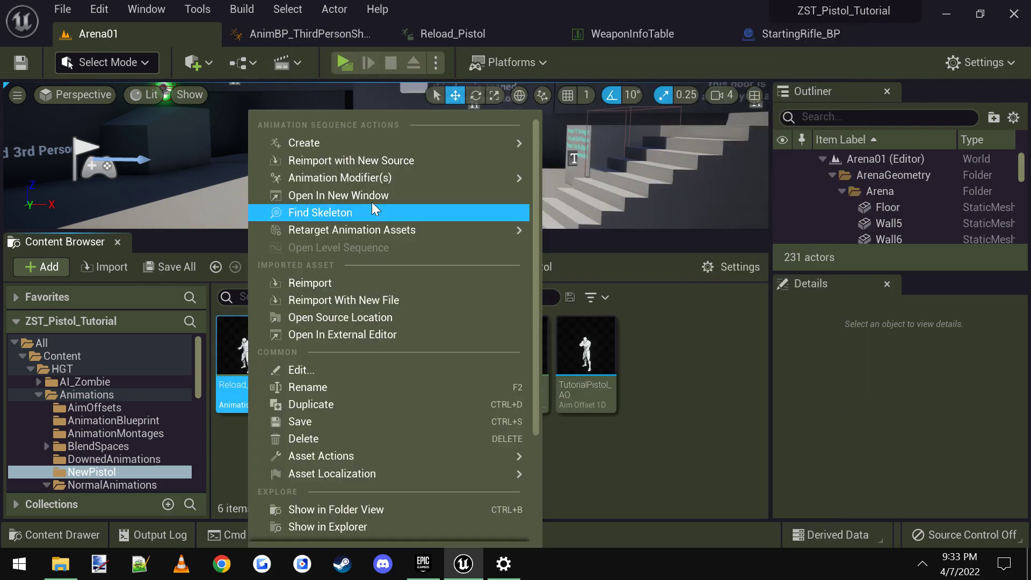
pyautogui.moveTo(364, 147)
pyautogui.click(610, 166)
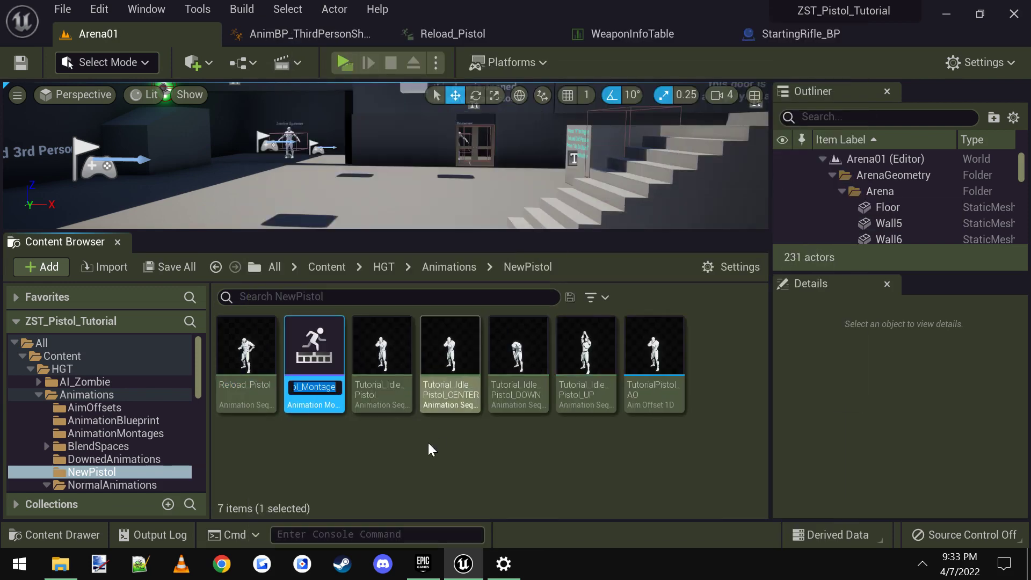
pyautogui.press('Return')
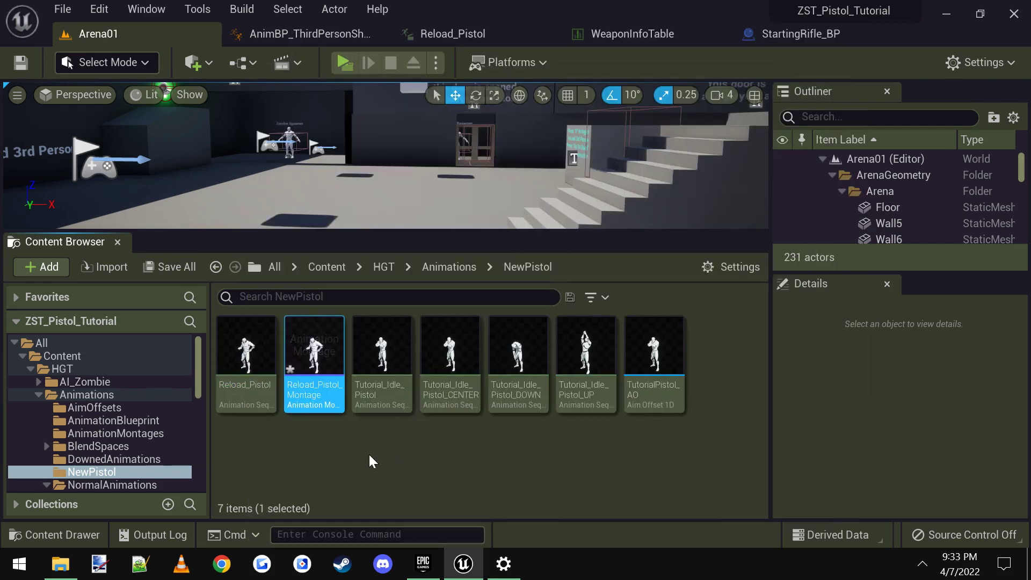
# Open Reload_Pistol_Montage and enlarge its timeline area and track names for editing
pyautogui.doubleClick(322, 356)
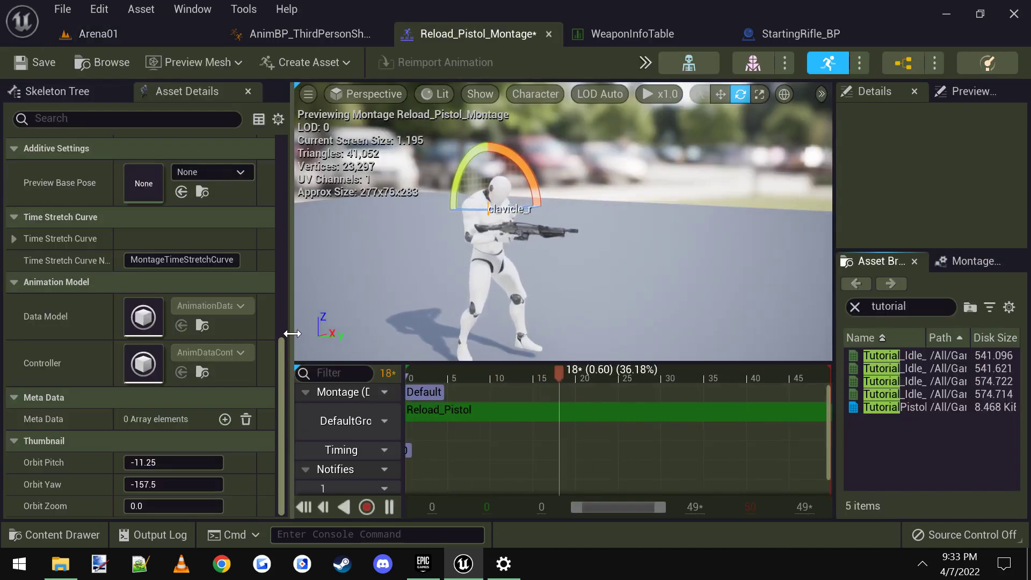
pyautogui.moveTo(290, 335); pyautogui.dragTo(175, 331)
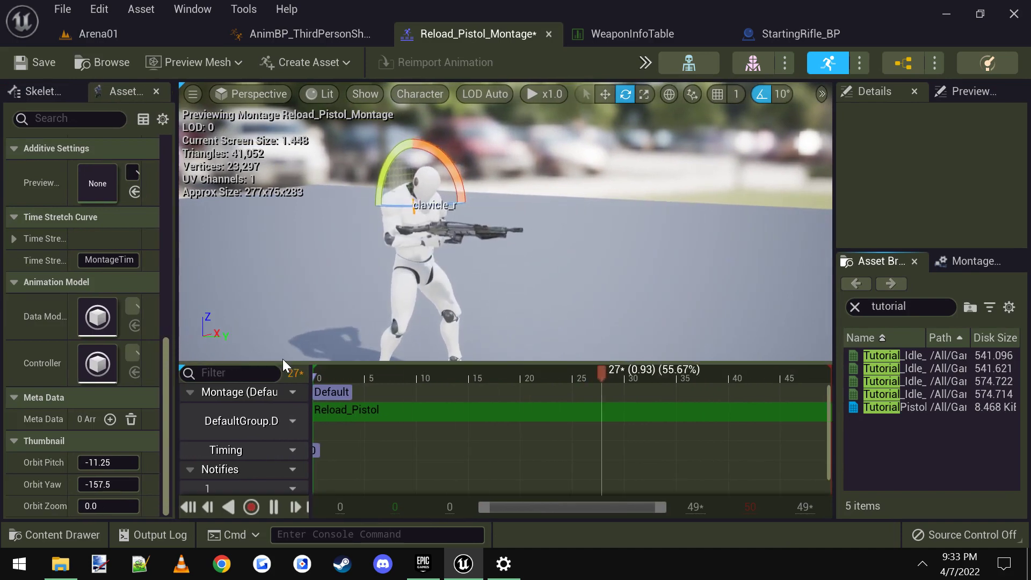
pyautogui.moveTo(292, 363); pyautogui.dragTo(296, 297)
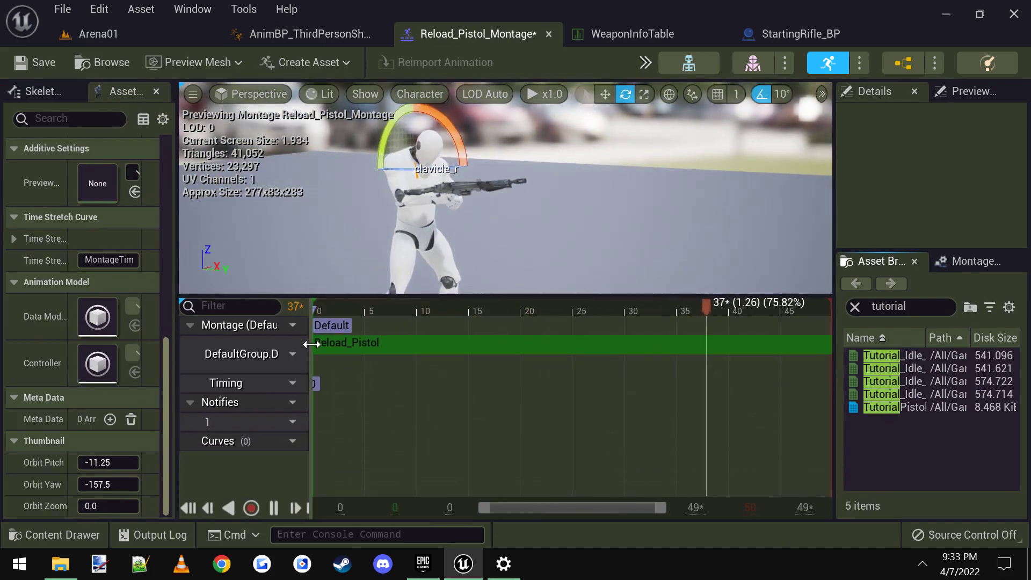
pyautogui.moveTo(312, 344); pyautogui.dragTo(380, 344)
# Add a new UpperBody slot from DefaultGroup to Reload_Pistol_Montage and pause the preview
pyautogui.click(339, 325)
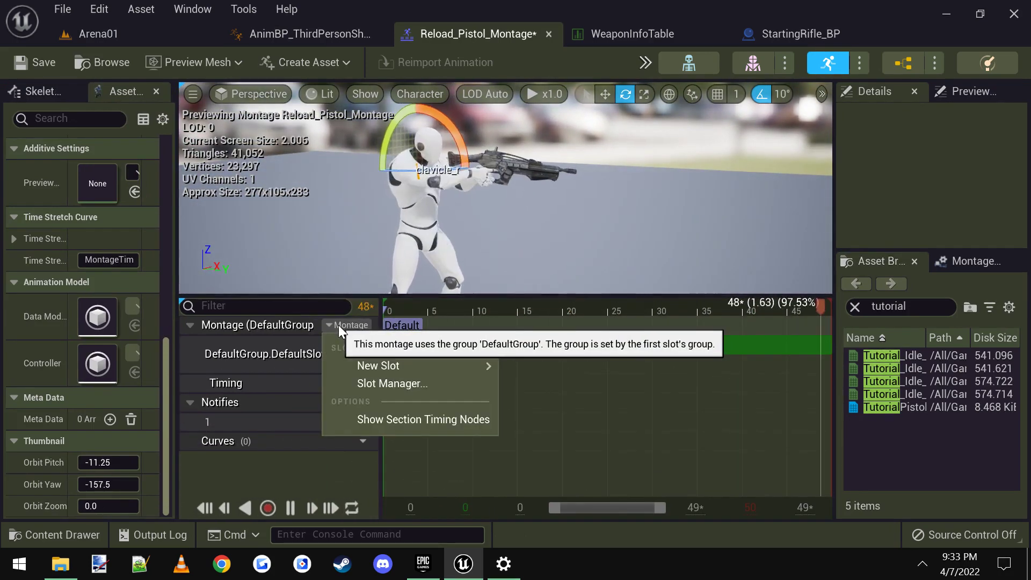
pyautogui.moveTo(393, 366)
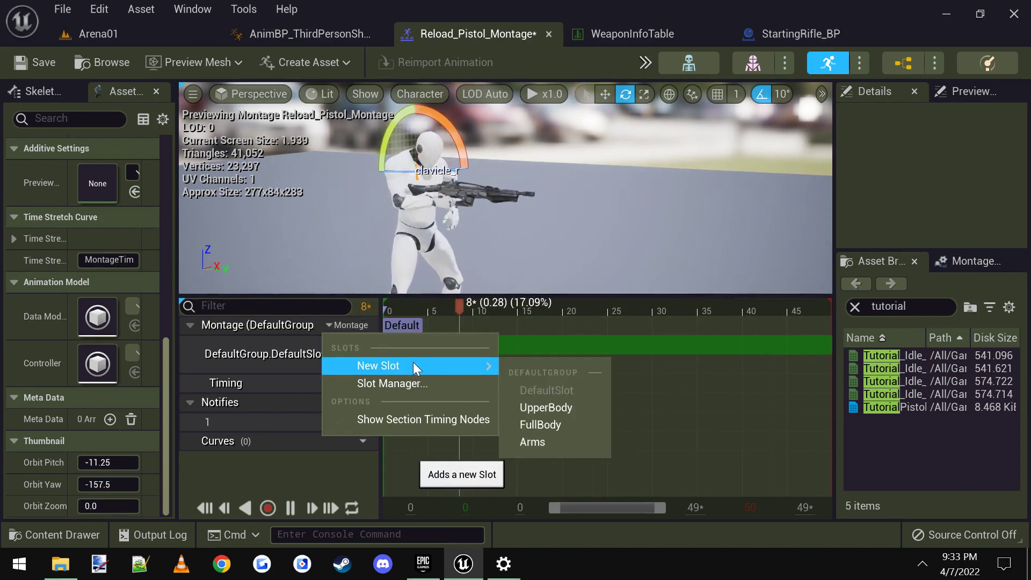
pyautogui.click(539, 407)
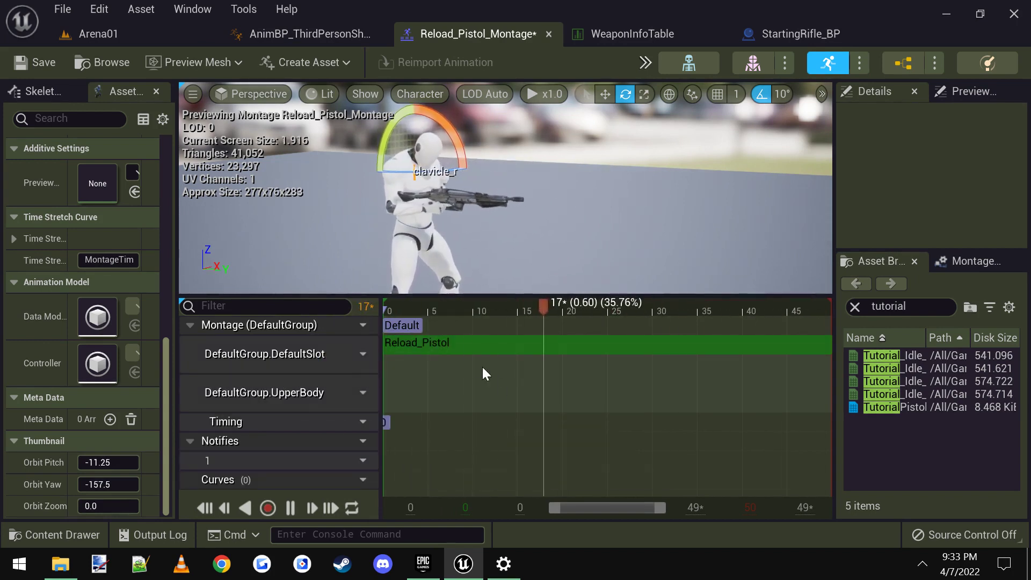
pyautogui.click(292, 511)
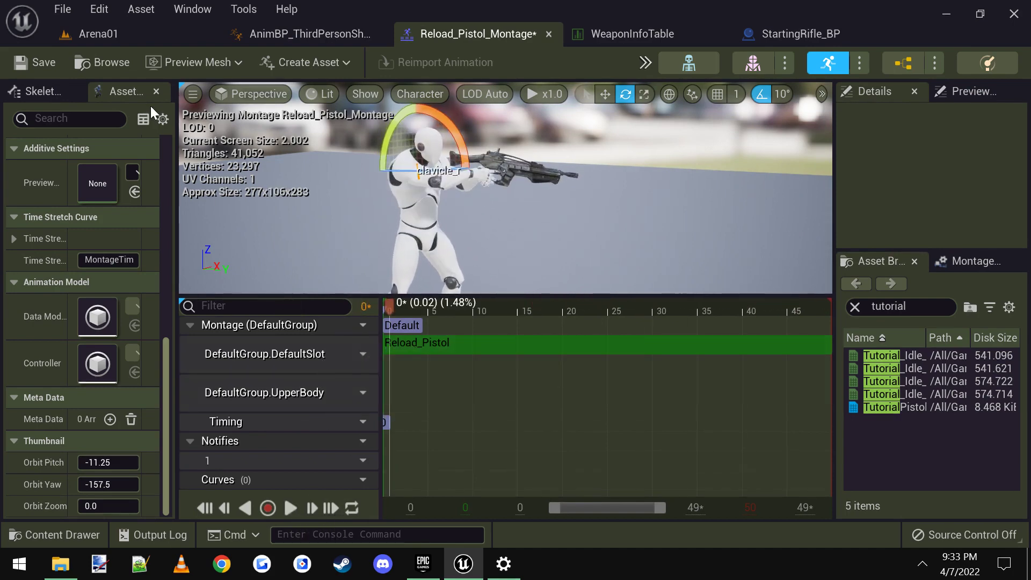
# Set TP_ReloadAnim in the Starting_Rifle row of WeaponInfoTable to Reload_Pistol_Montage and save the table
pyautogui.click(105, 33)
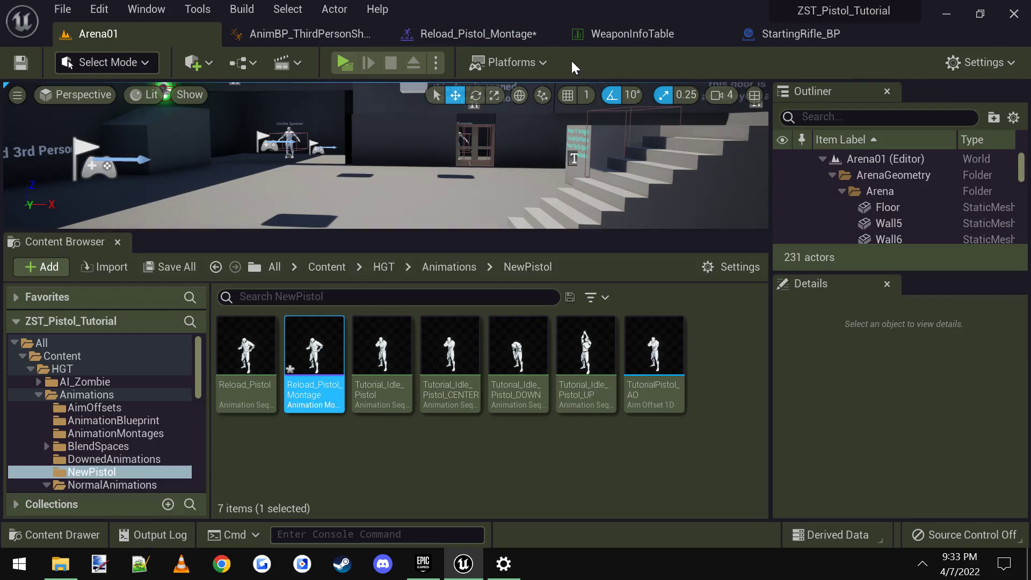
pyautogui.click(479, 43)
pyautogui.click(633, 33)
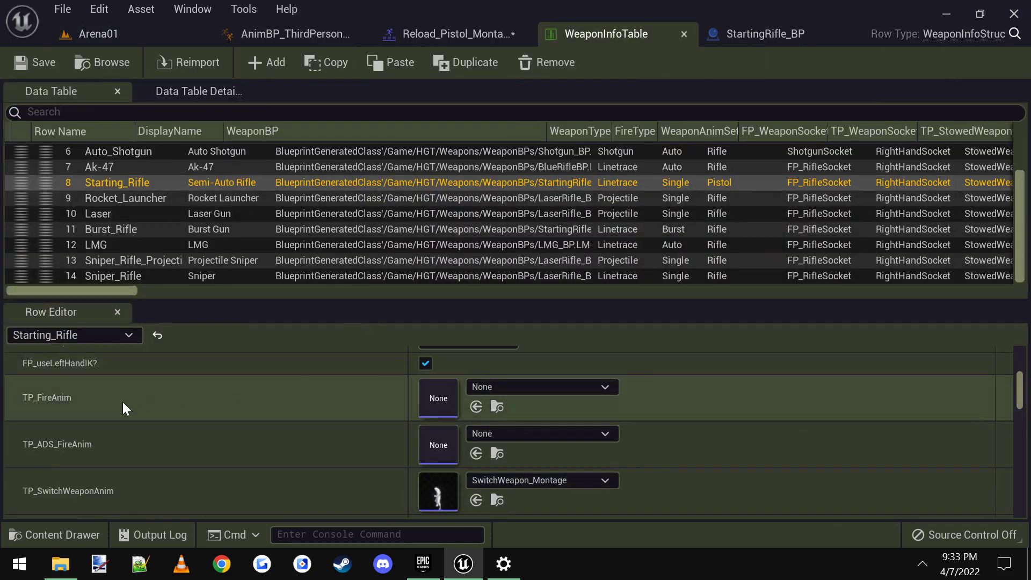
pyautogui.scroll(2, 121, 411)
pyautogui.scroll(-4, 119, 421)
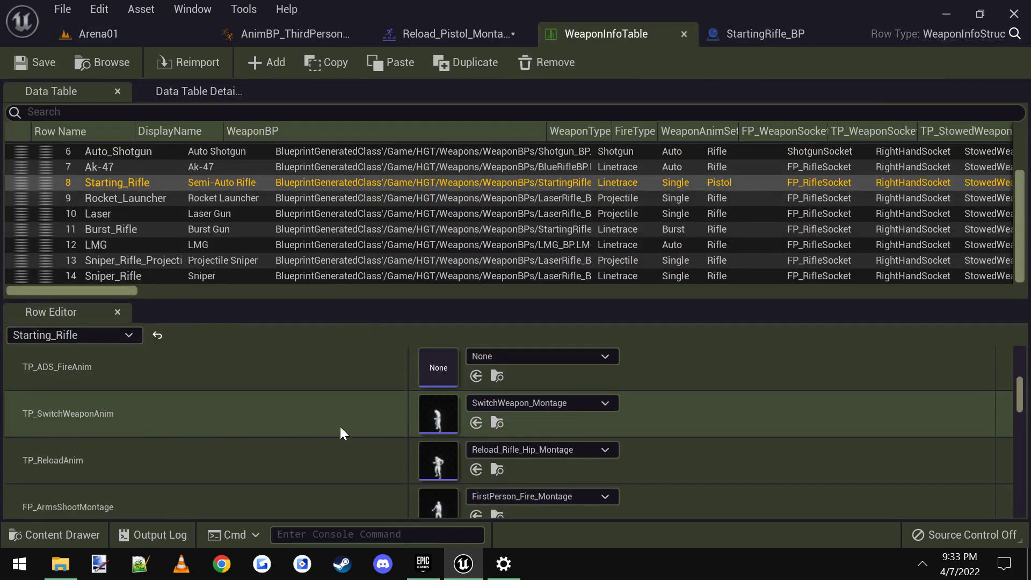
pyautogui.scroll(-1, 107, 432)
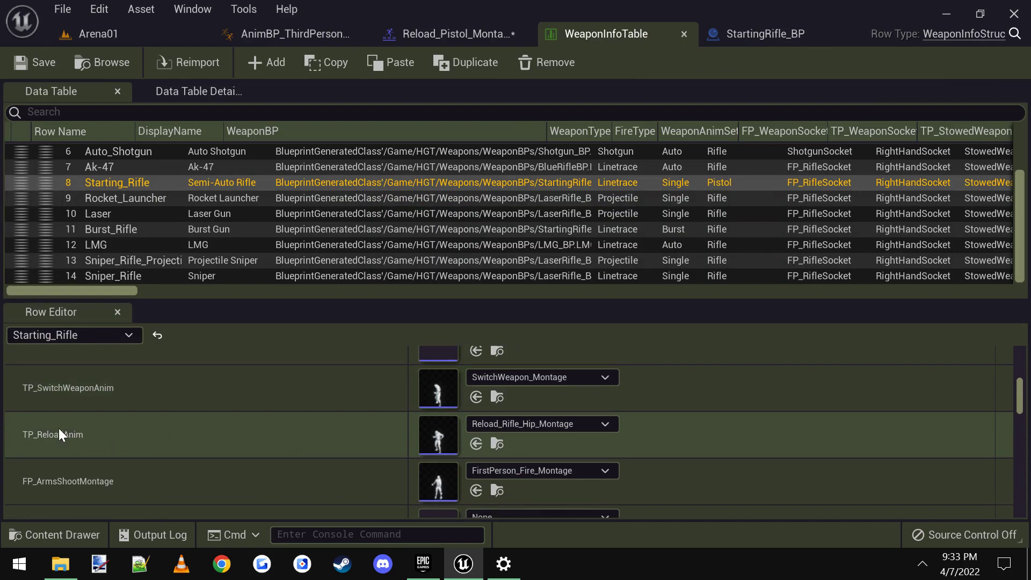
pyautogui.click(544, 421)
pyautogui.write('pistol')
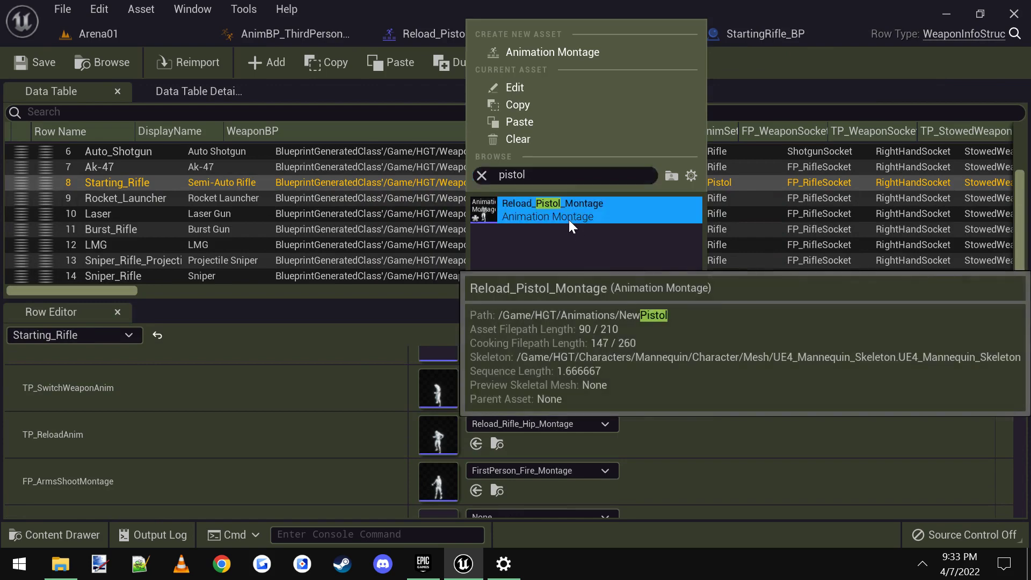
pyautogui.click(569, 220)
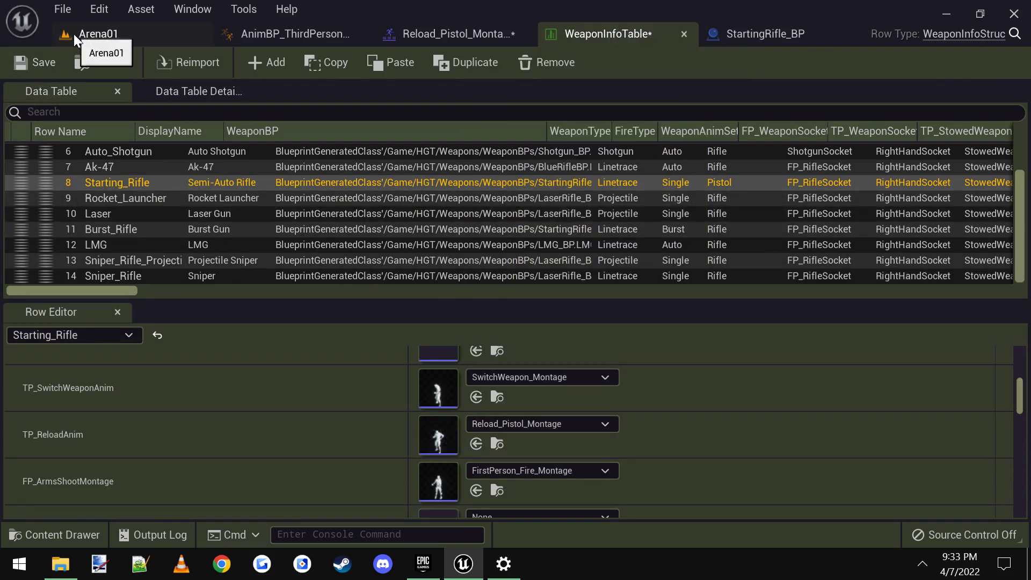
pyautogui.click(44, 57)
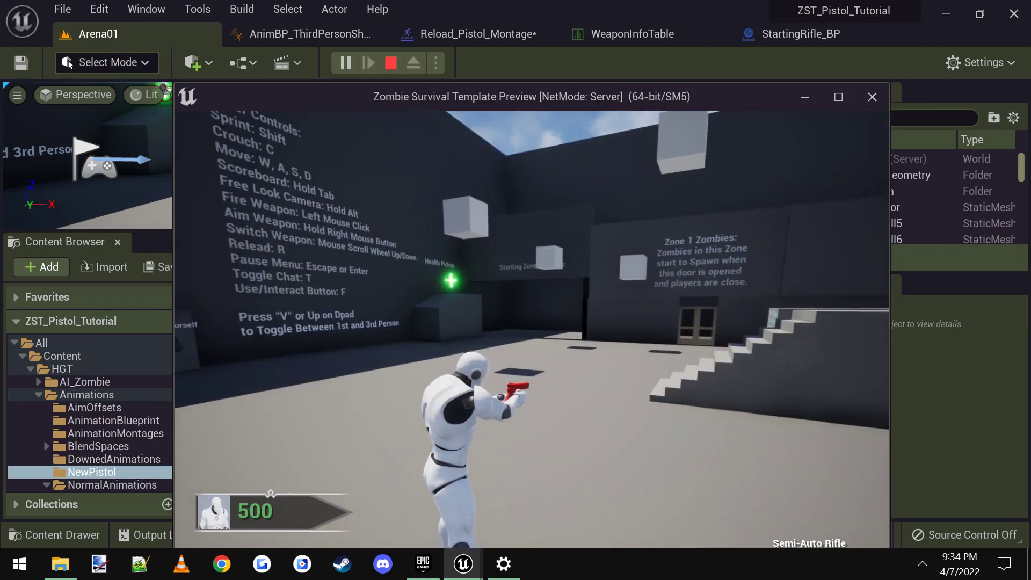
# Playtest the pistol in Arena01, stop the session, and recheck the Starting_Rifle row and StartingRifle_BP
pyautogui.press('Escape')
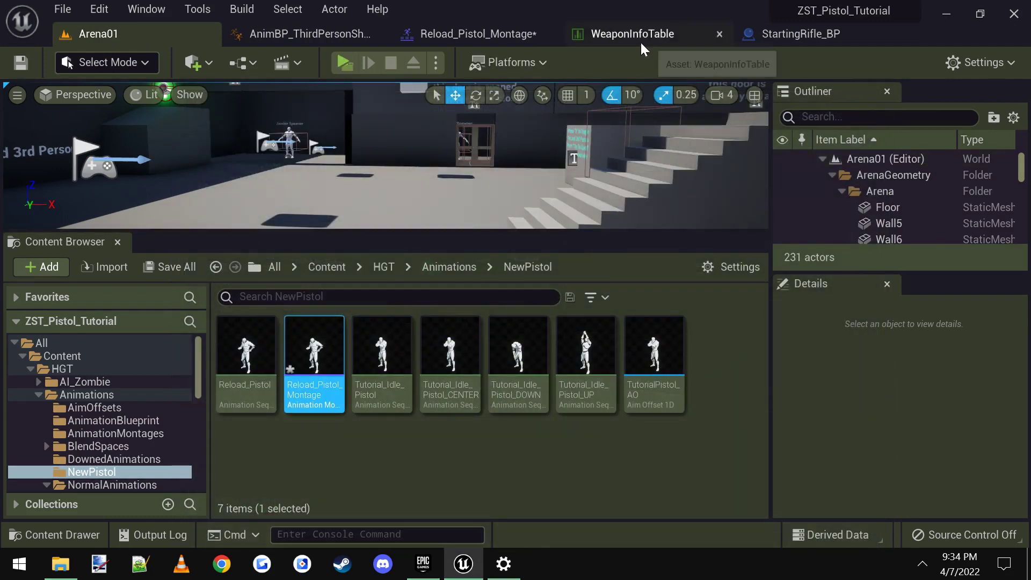
pyautogui.click(638, 40)
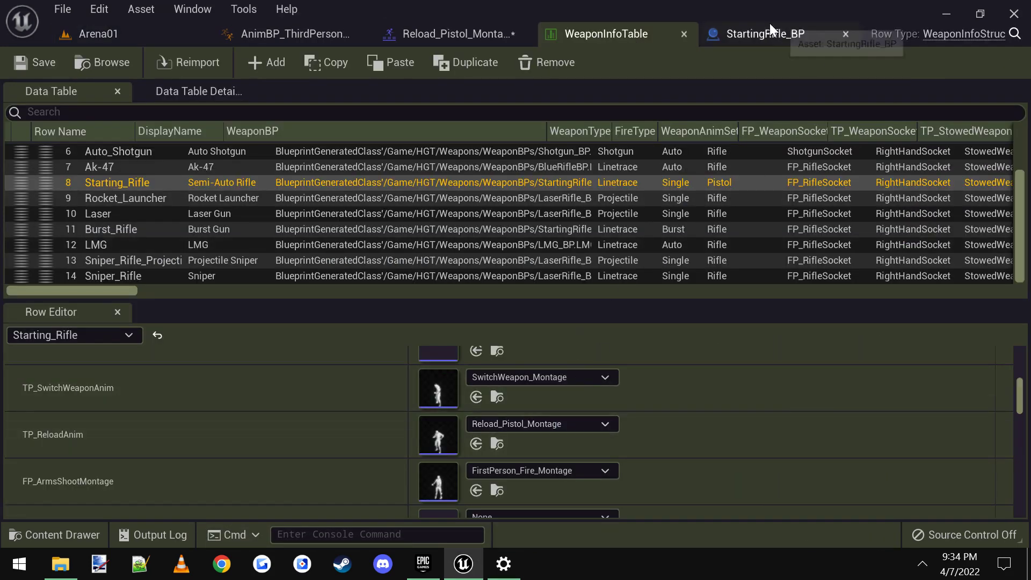
pyautogui.click(770, 27)
# Return to Reload_Pistol_Montage and undo the last two edits, the TP_ReloadAnim assignment and the added UpperBody slot
pyautogui.click(424, 34)
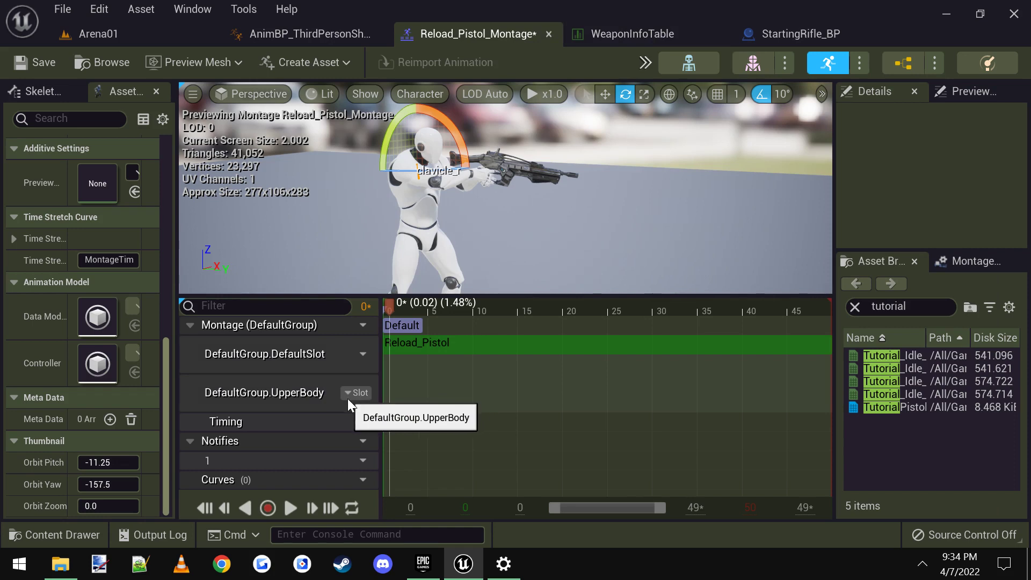
pyautogui.hotkey('ctrl', 'z')
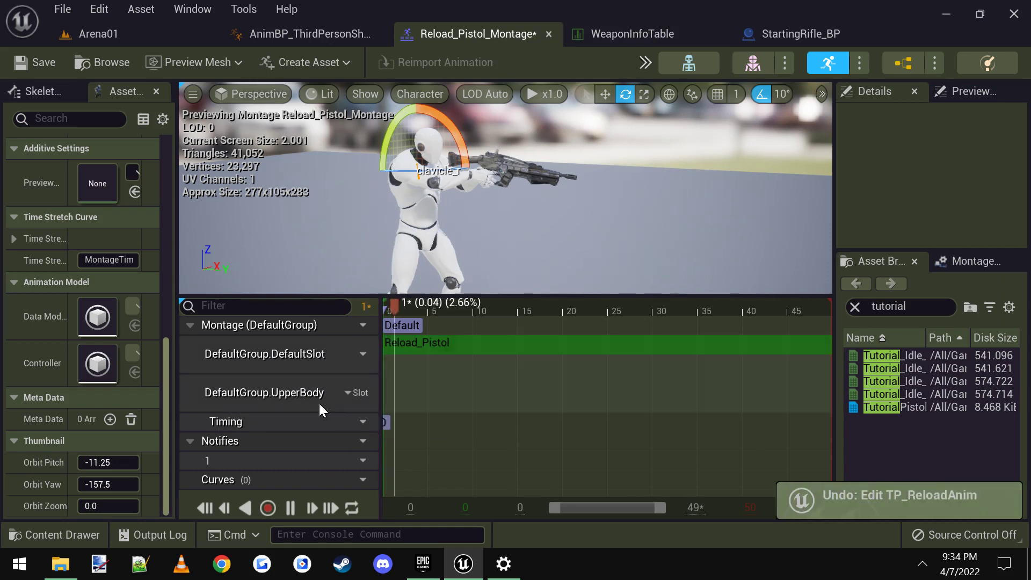
pyautogui.hotkey('ctrl', 'z')
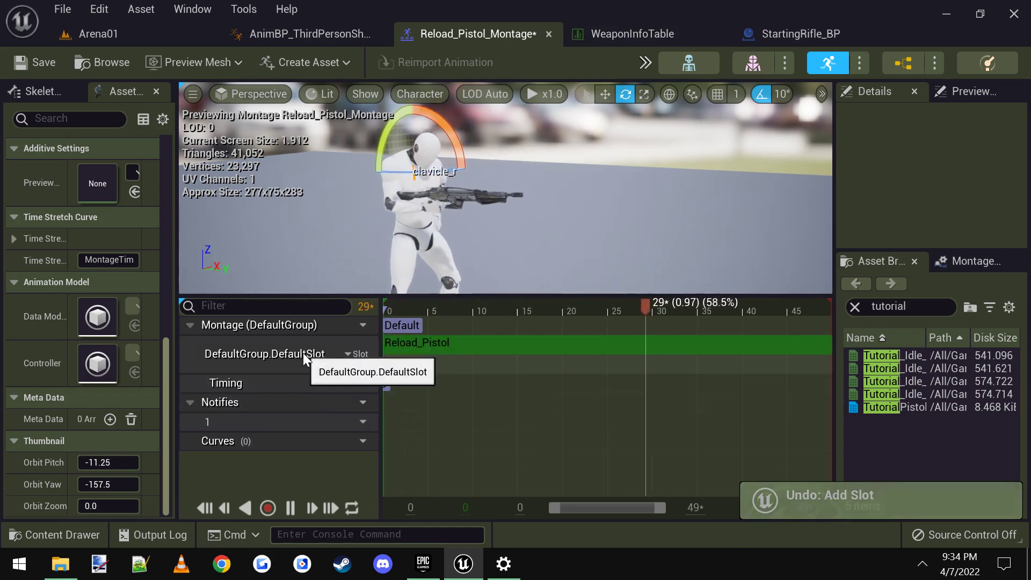
# Change the slot name of the Reload_Pistol track in Reload_Pistol_Montage from DefaultSlot to DefaultGroup.UpperBody
pyautogui.moveTo(381, 370); pyautogui.dragTo(447, 370)
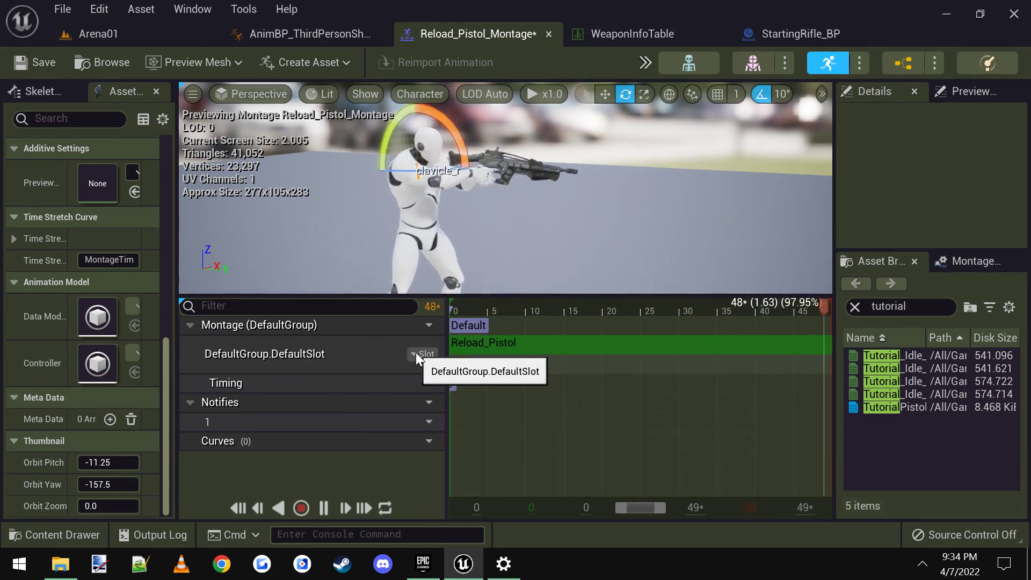
pyautogui.click(426, 326)
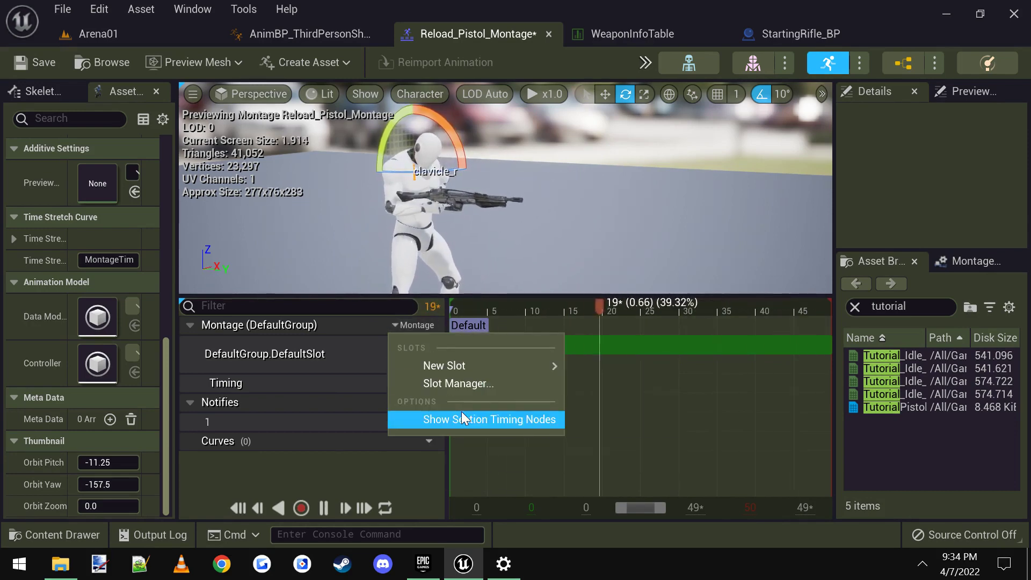
pyautogui.click(423, 359)
pyautogui.click(420, 353)
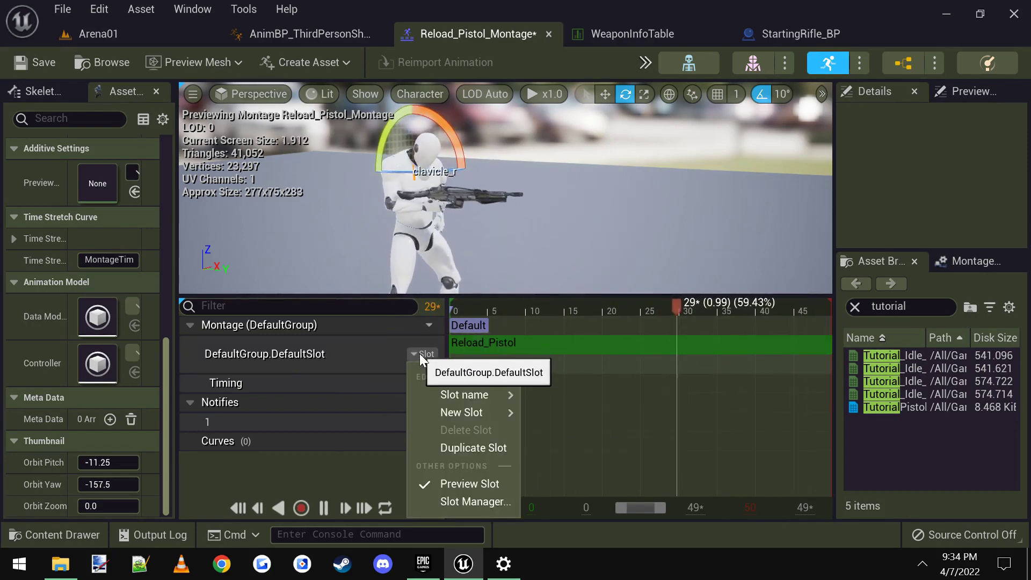
pyautogui.moveTo(472, 394)
pyautogui.click(593, 437)
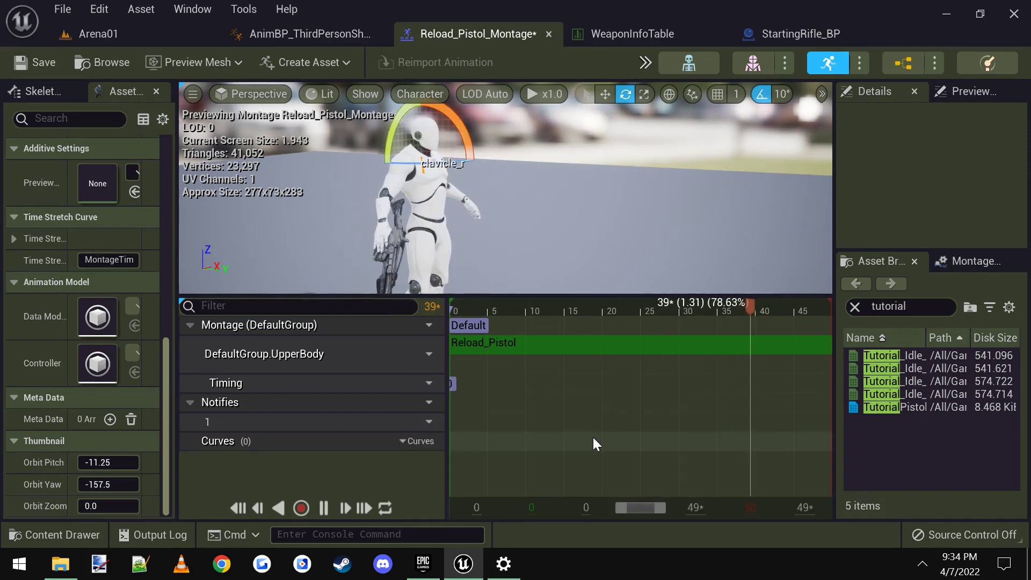
# Playtest Arena01 with the UpperBody slot on Reload_Pistol_Montage, reload the weapon twice, and stop the session
pyautogui.moveTo(493, 343); pyautogui.dragTo(581, 347)
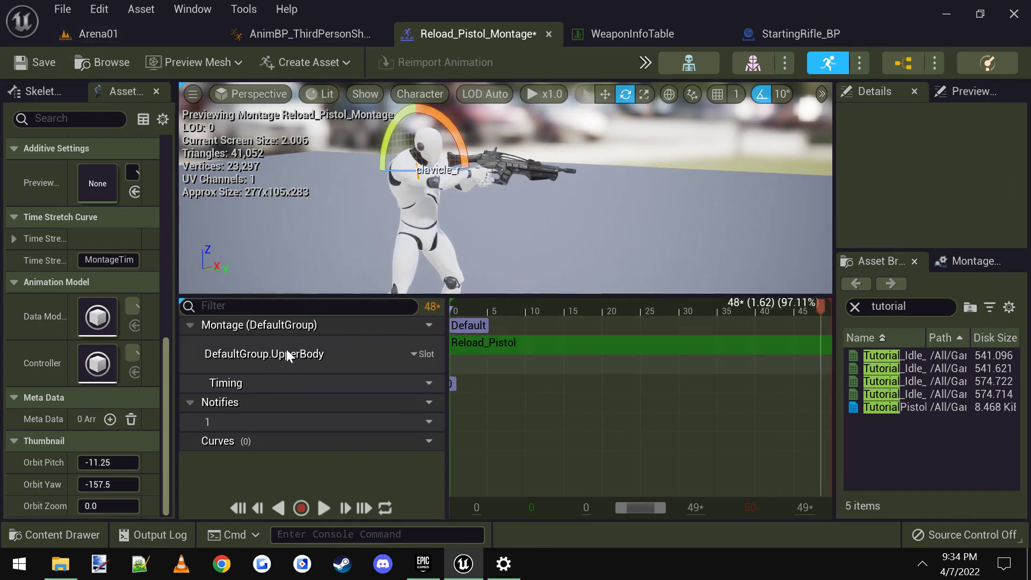
pyautogui.hotkey('ctrl', 'b')
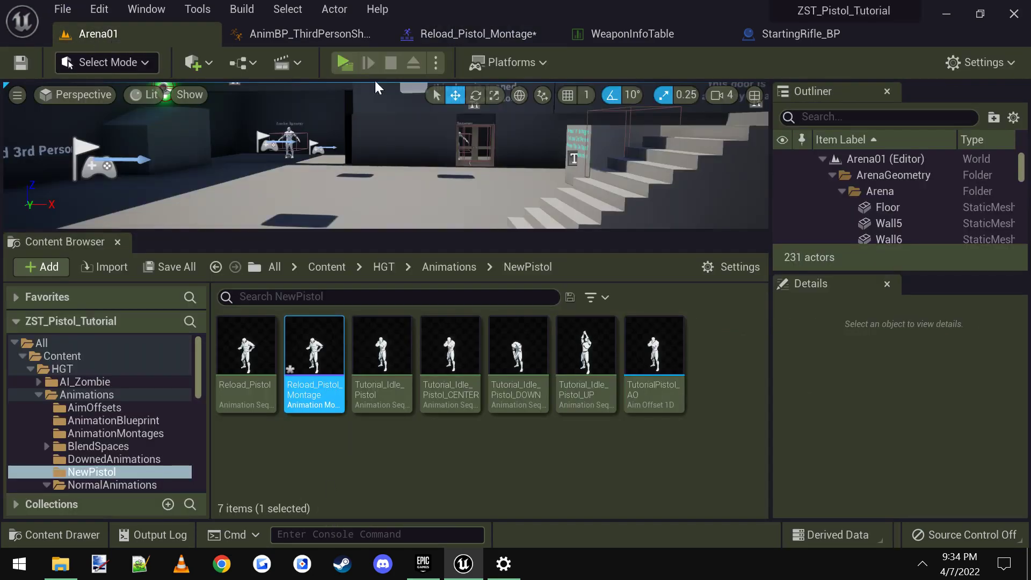
pyautogui.click(343, 63)
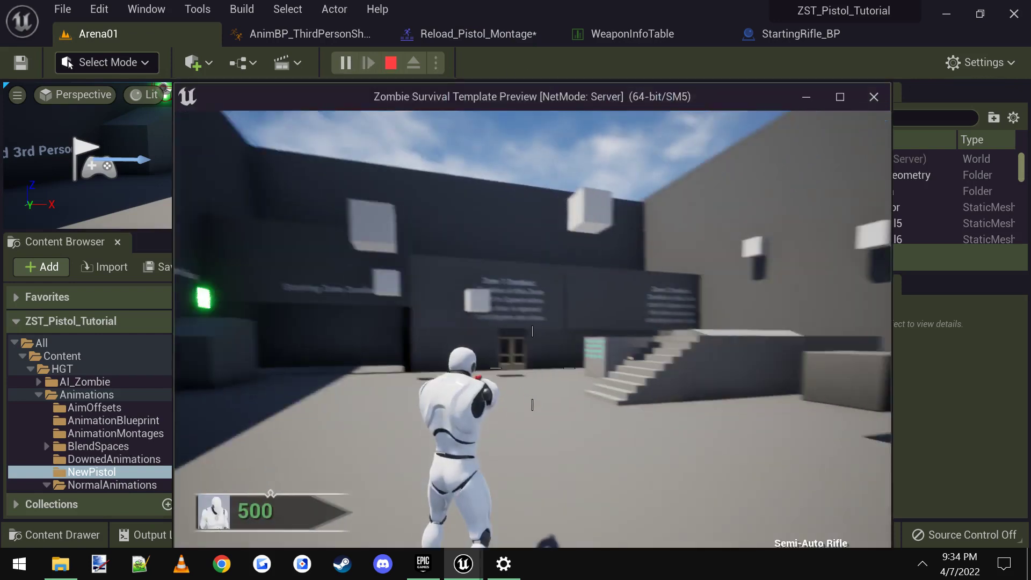
pyautogui.press('r')
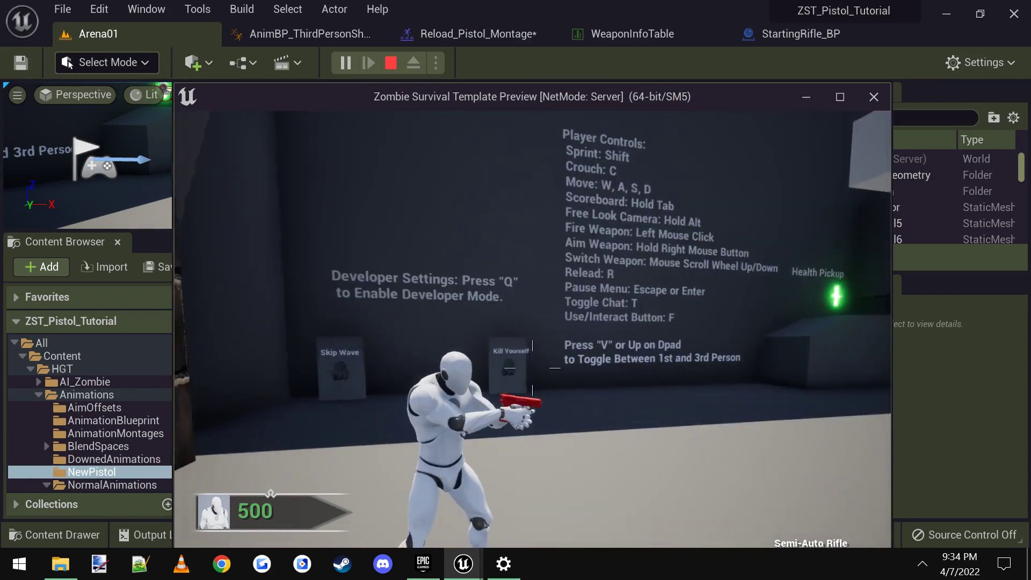
pyautogui.press('r')
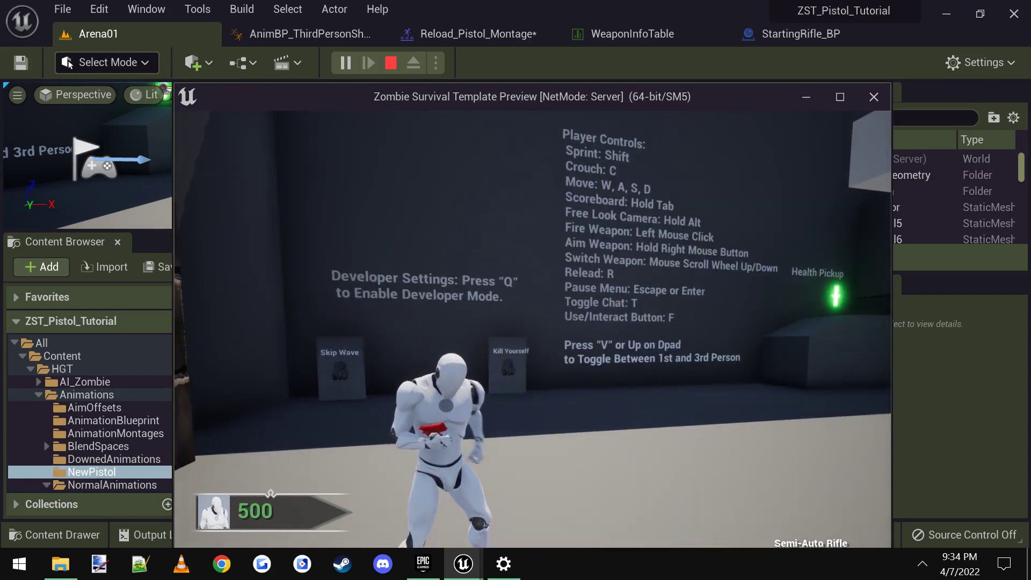
pyautogui.press('Escape')
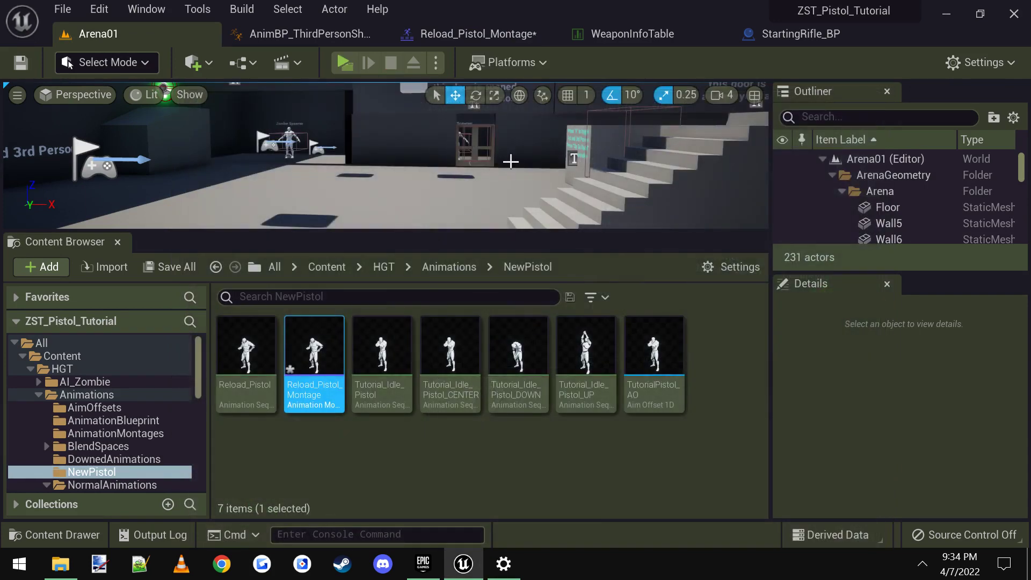
# Set TP_ReloadAnim in the Starting_Rifle row of WeaponInfoTable to Reload_Pistol_Montage again and save the table
pyautogui.click(629, 22)
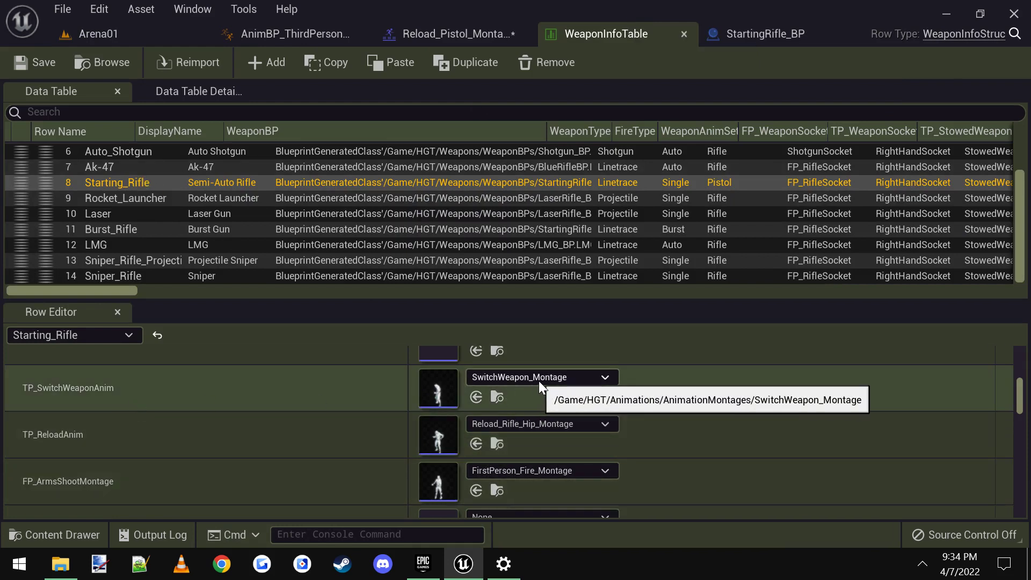
pyautogui.click(552, 424)
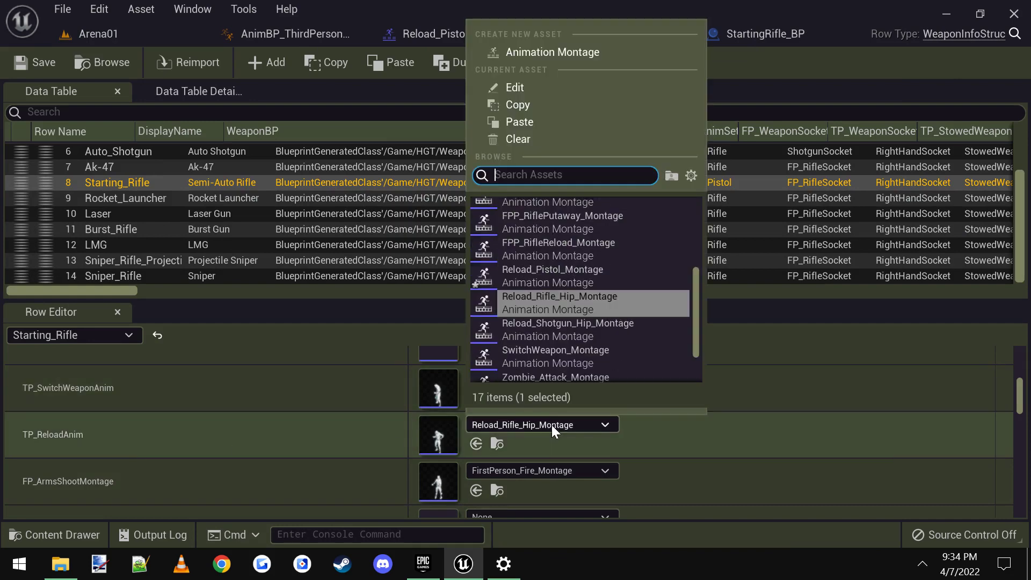
pyautogui.write('pistol')
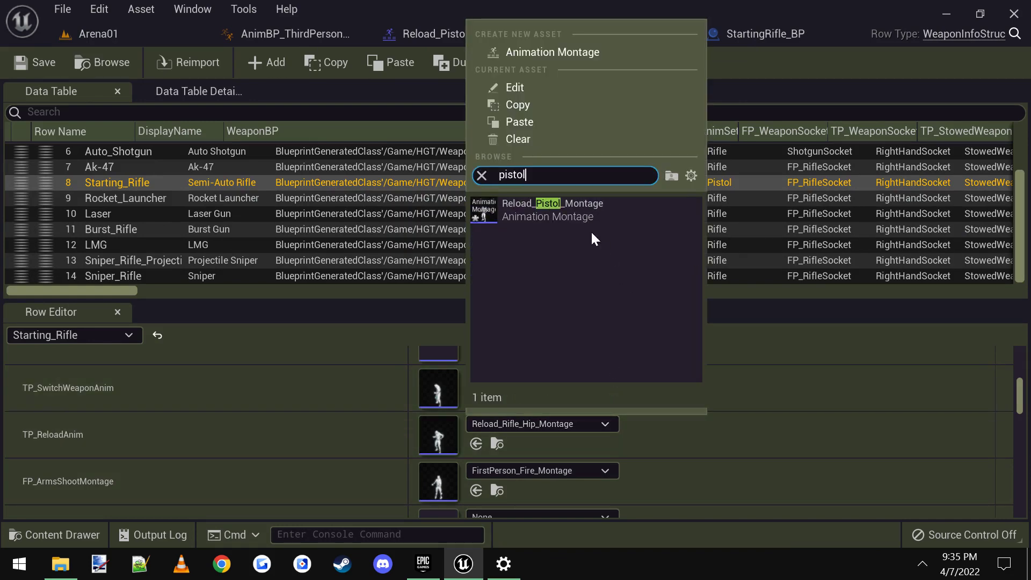
pyautogui.click(572, 210)
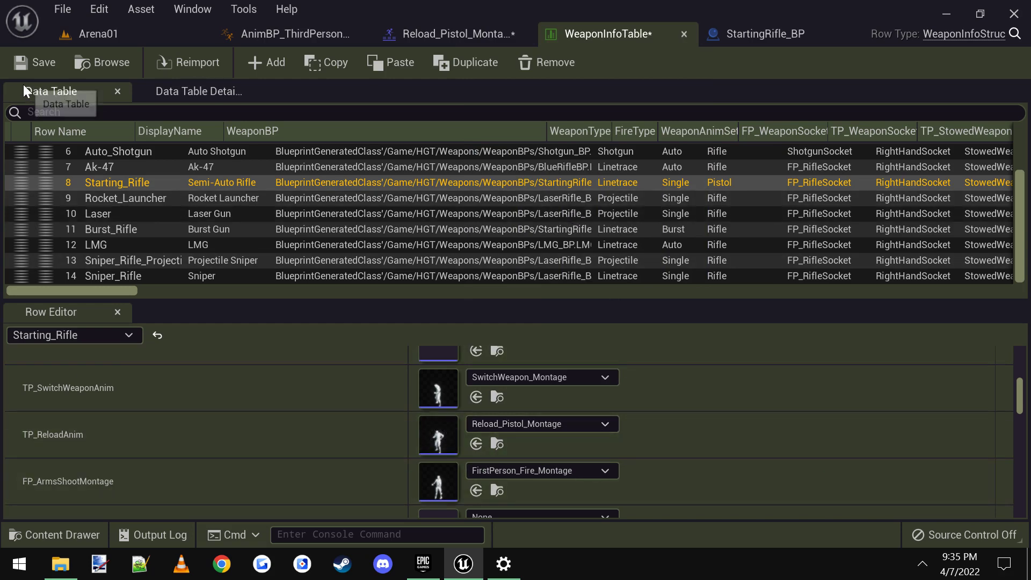
pyautogui.click(37, 63)
# Playtest Arena01 again, firing and reloading the pistol several times in third person, and end the session
pyautogui.click(88, 34)
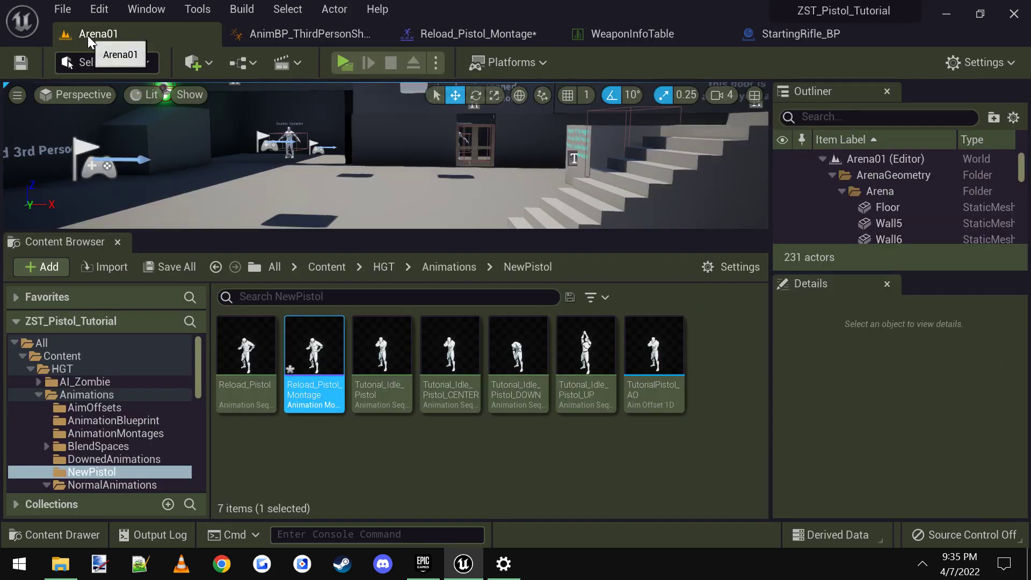
pyautogui.click(344, 63)
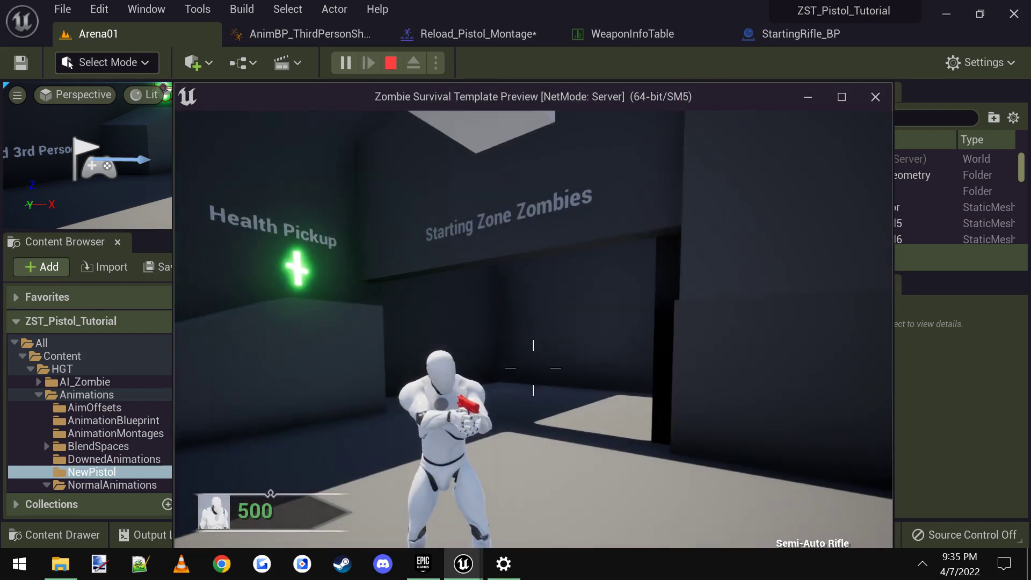
pyautogui.click(533, 368)
pyautogui.click(534, 368)
pyautogui.press('r')
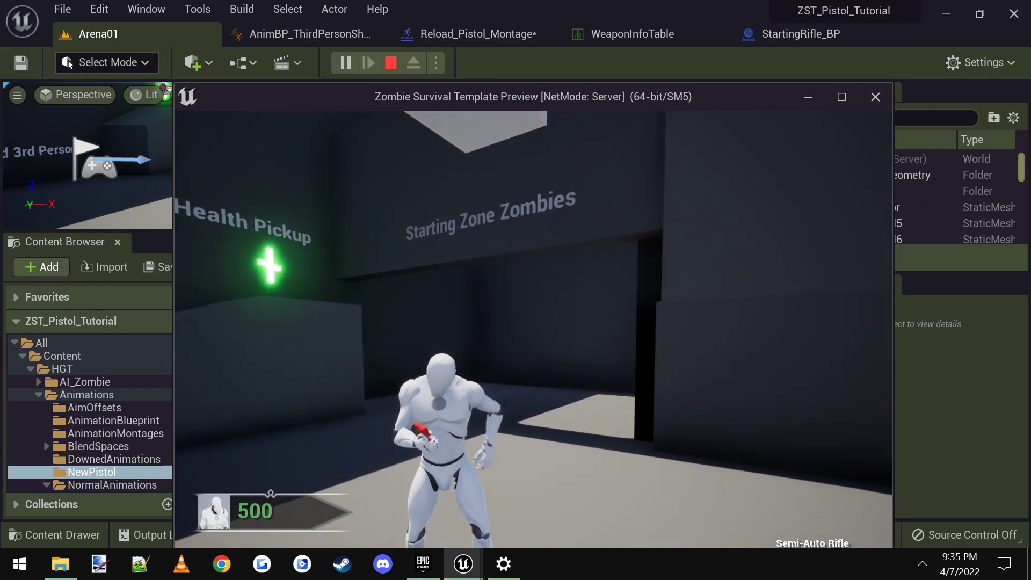
pyautogui.click(534, 368)
pyautogui.press('r')
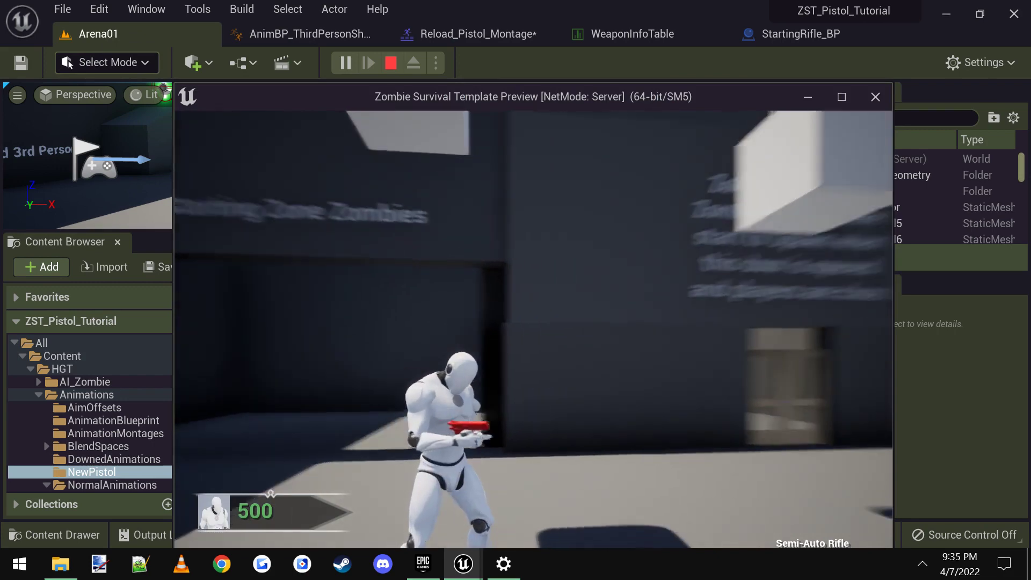
pyautogui.click(534, 368)
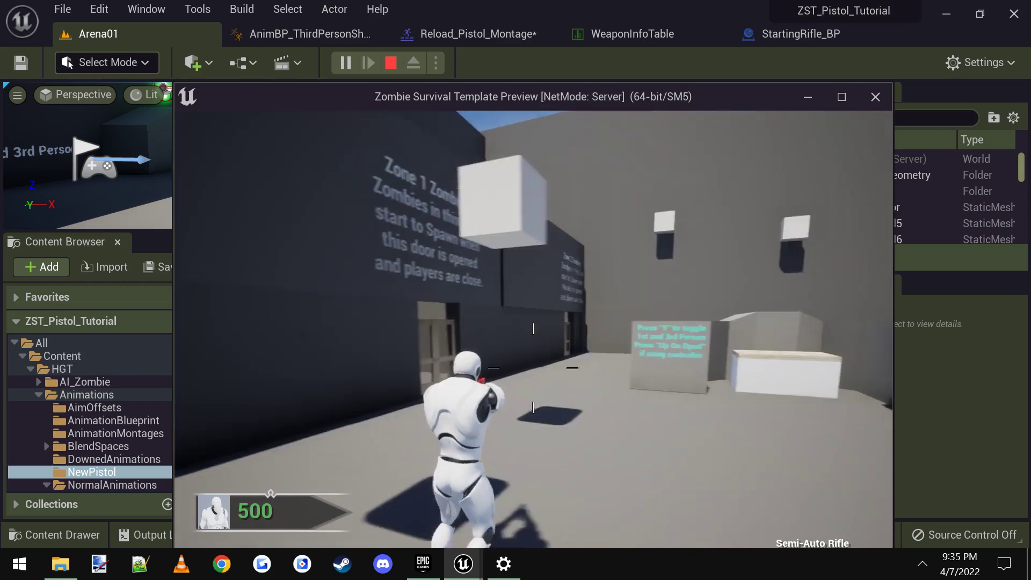
pyautogui.press('Escape')
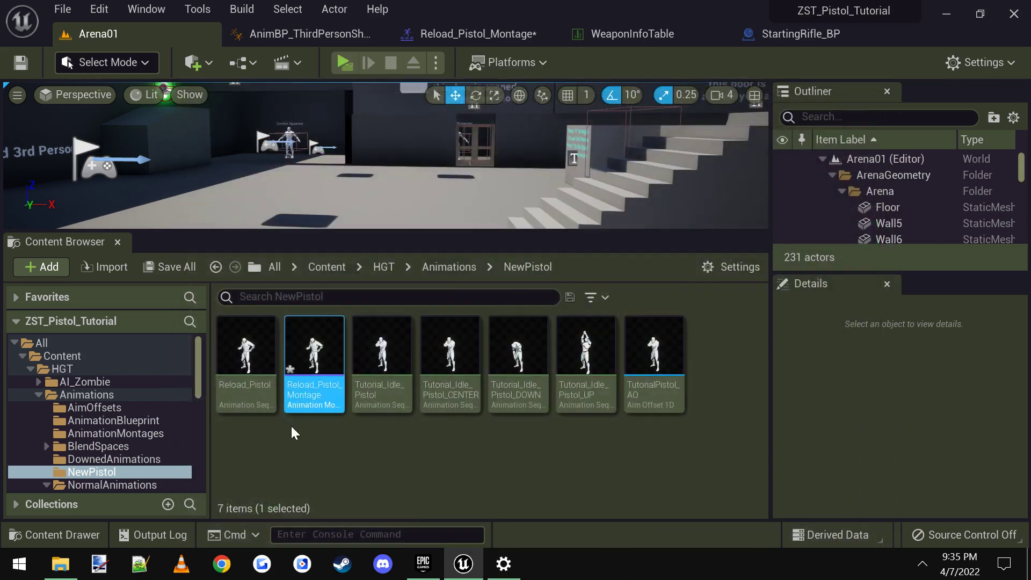
# Import Equip_Pistol_Standing.FBX from Downloads into the NewPistol folder using UE4_Mannequin_Skeleton
pyautogui.click(330, 452)
pyautogui.click(61, 564)
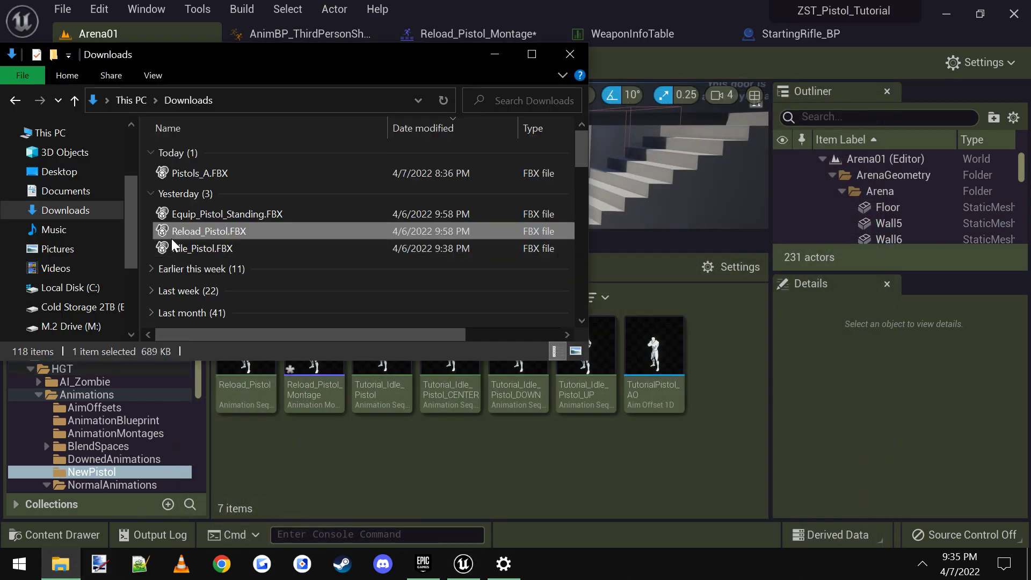
pyautogui.click(214, 215)
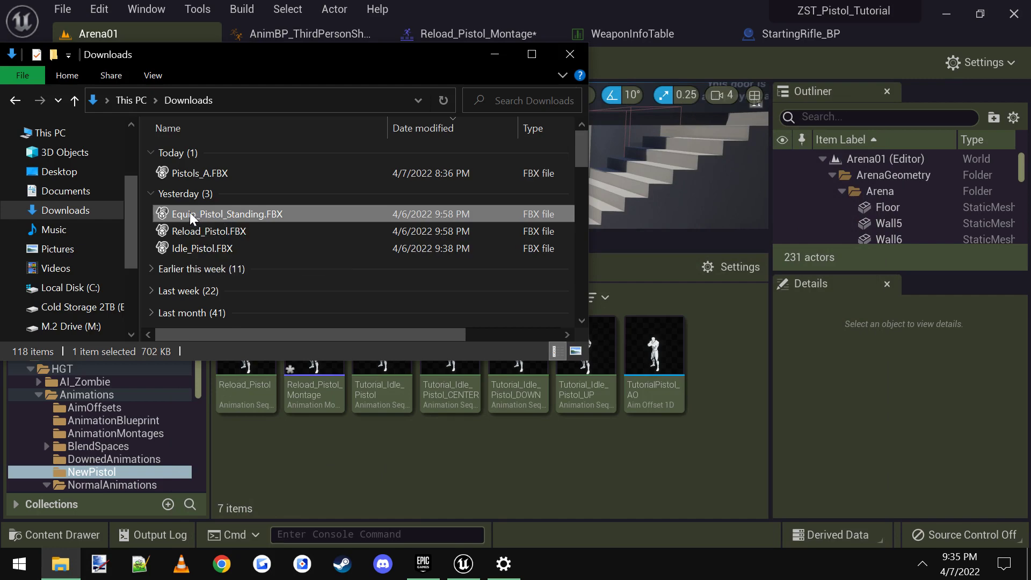
pyautogui.moveTo(630, 474); pyautogui.dragTo(589, 467)
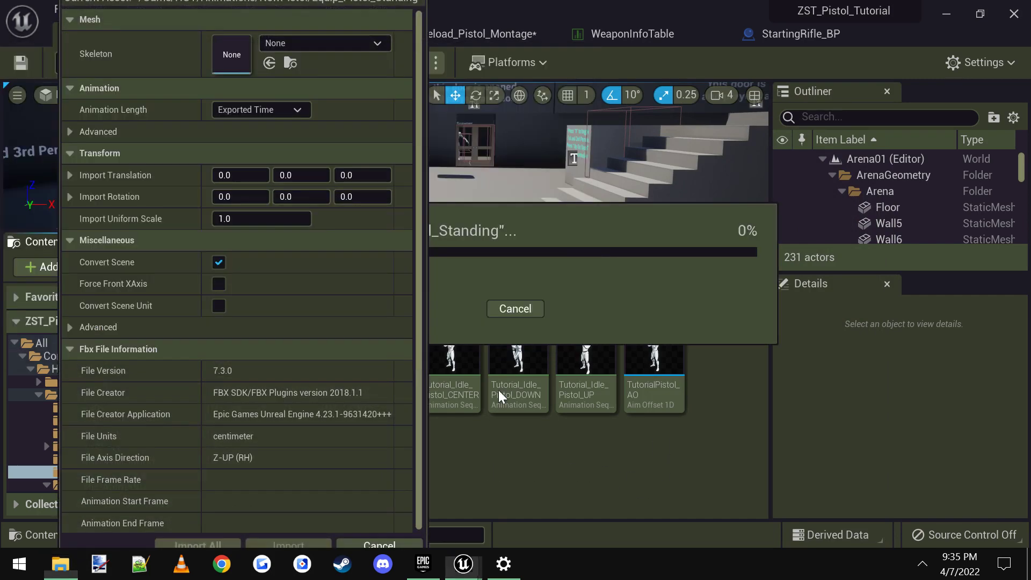
pyautogui.click(307, 40)
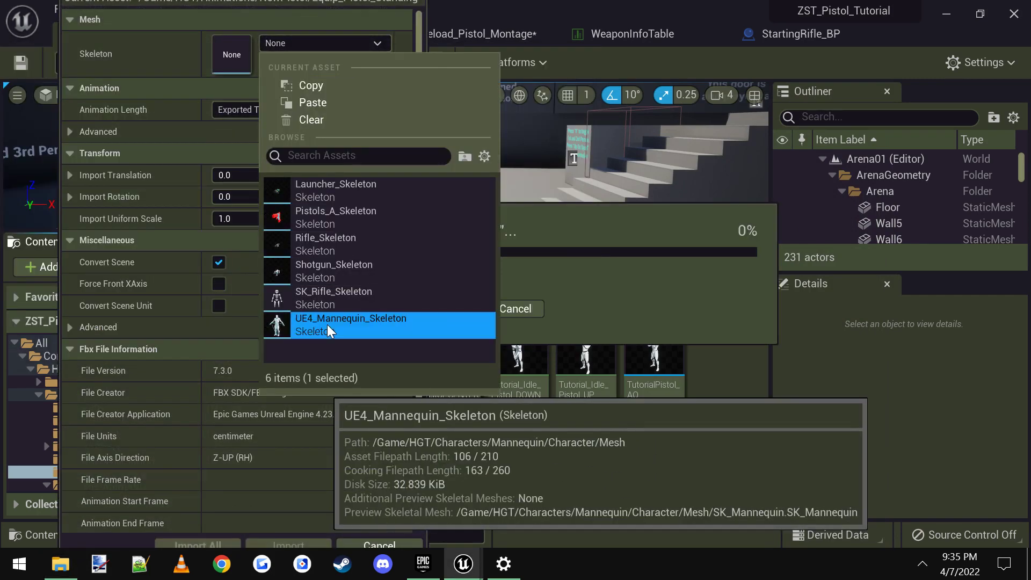
pyautogui.click(327, 324)
pyautogui.click(197, 543)
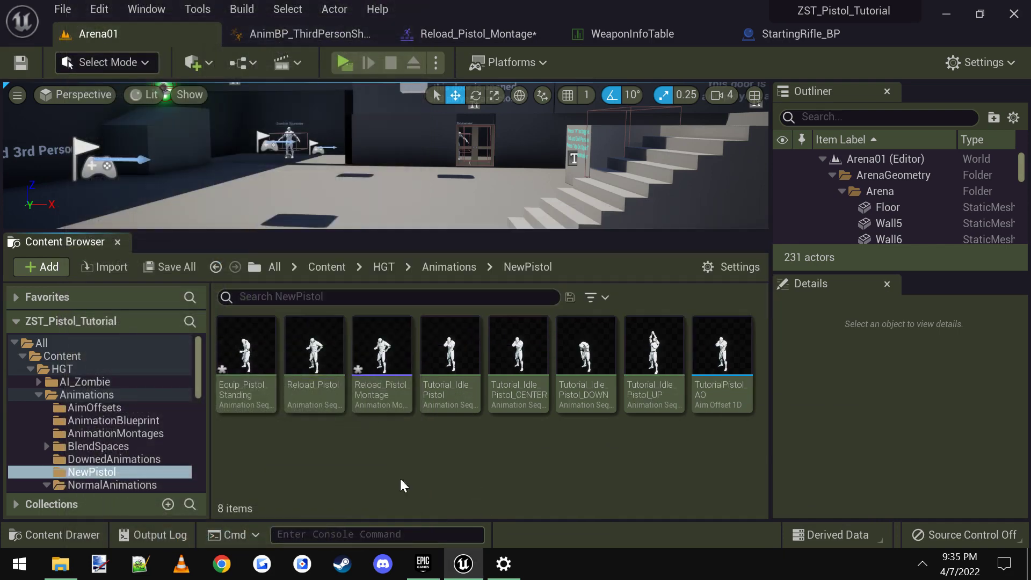
# Open the Equip_Pistol_Standing animation, preview its playback, and return to Arena01
pyautogui.doubleClick(255, 403)
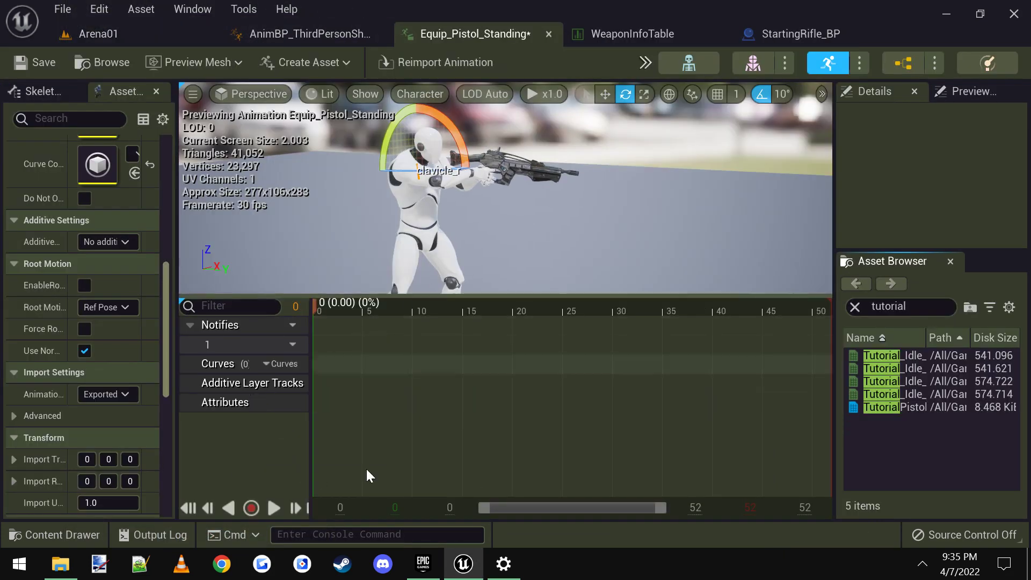
pyautogui.click(273, 508)
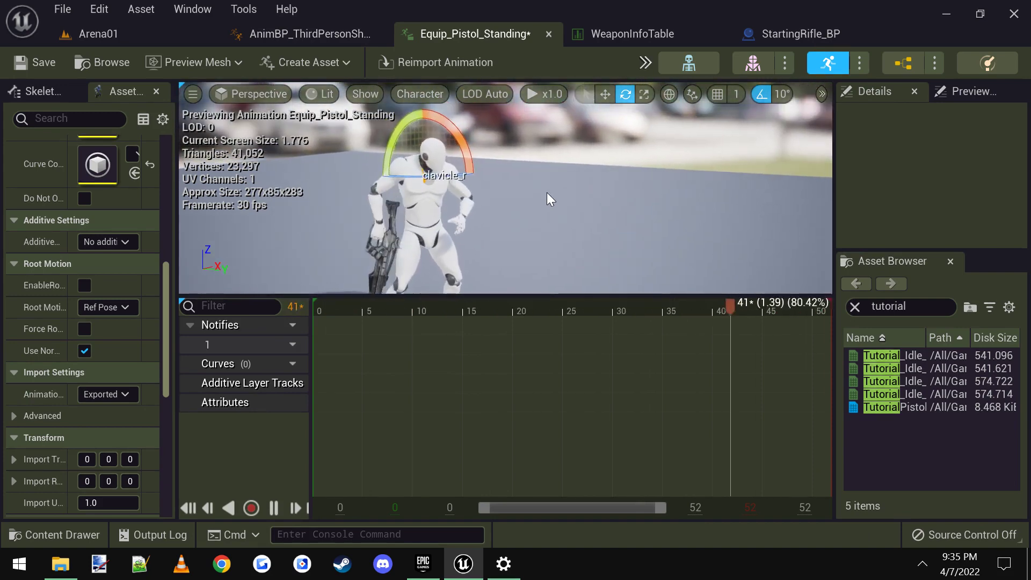
pyautogui.click(94, 33)
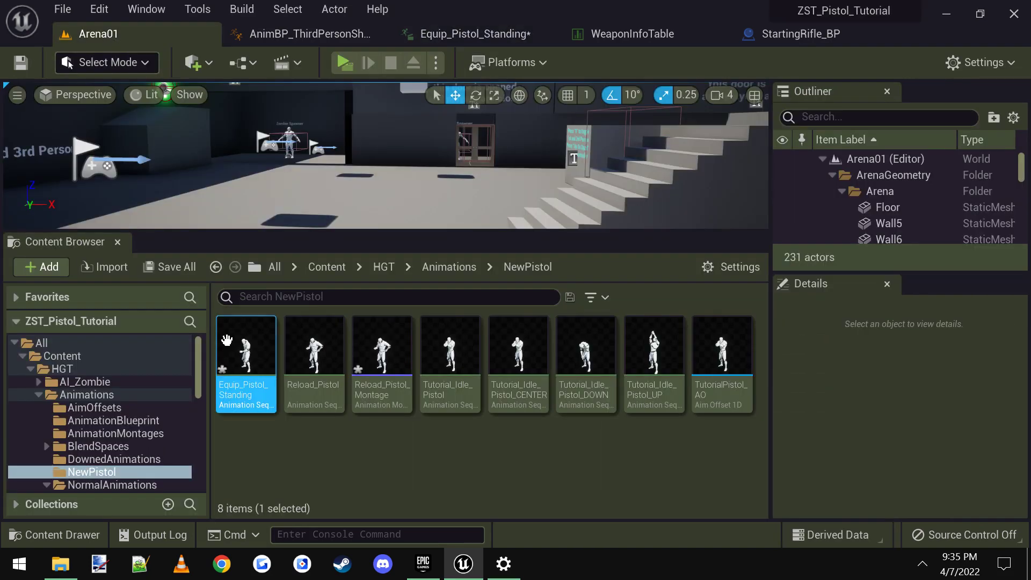
# Create an AnimMontage from Equip_Pistol_Standing with the default name Equip_Pistol_Standing_Montage and open it
pyautogui.rightClick(237, 370)
pyautogui.moveTo(322, 143)
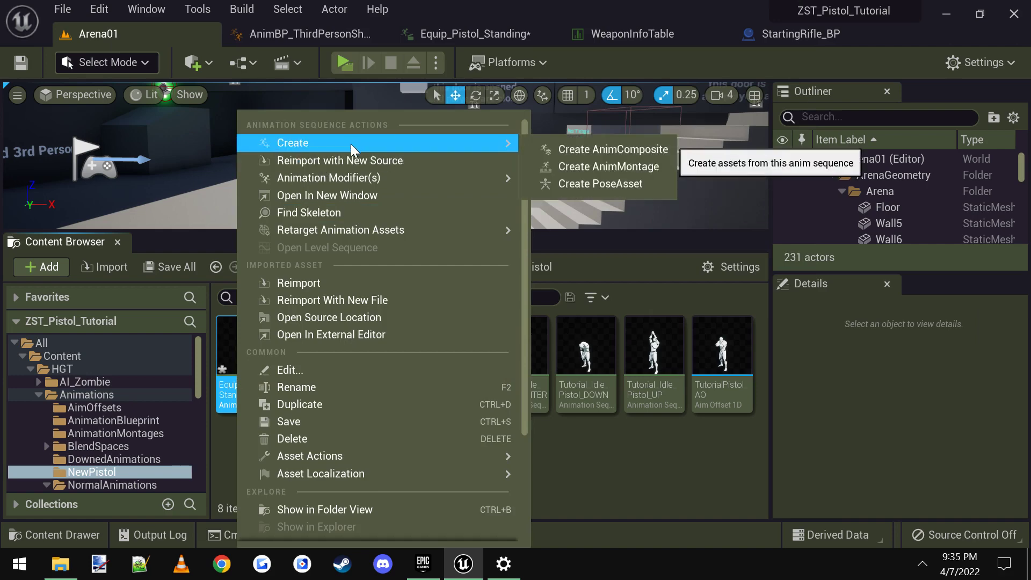
pyautogui.click(608, 166)
pyautogui.press('Return')
pyautogui.doubleClick(329, 361)
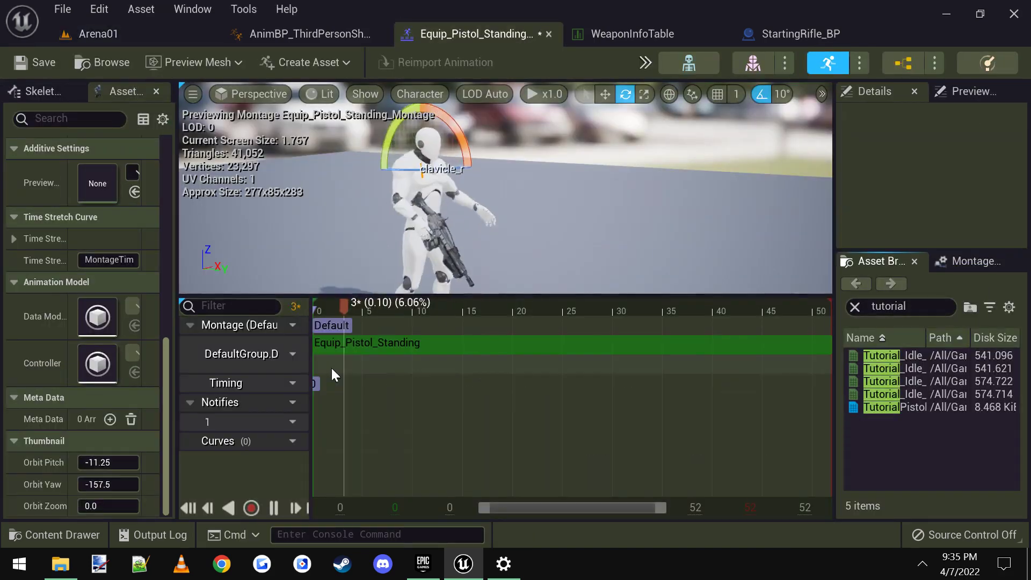
# Change the slot name of the Equip_Pistol_Standing track to DefaultGroup.UpperBody and save the montage
pyautogui.moveTo(311, 363); pyautogui.dragTo(468, 363)
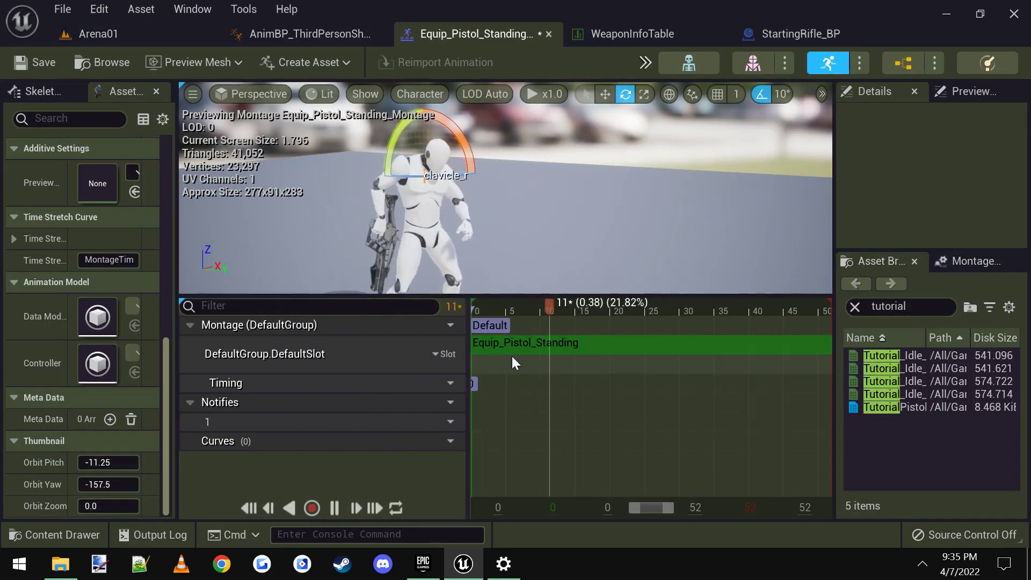
pyautogui.click(437, 356)
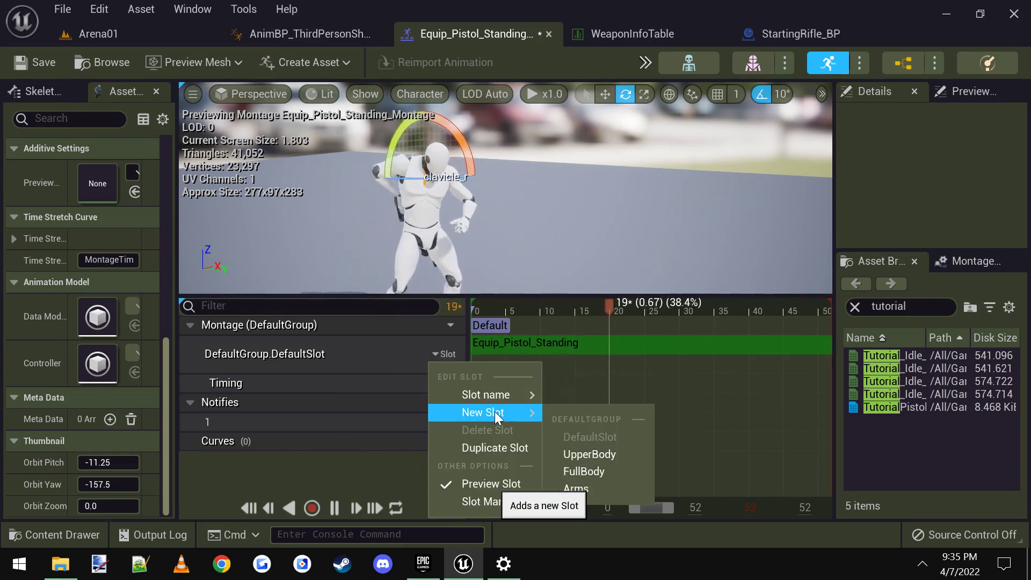
pyautogui.moveTo(498, 395)
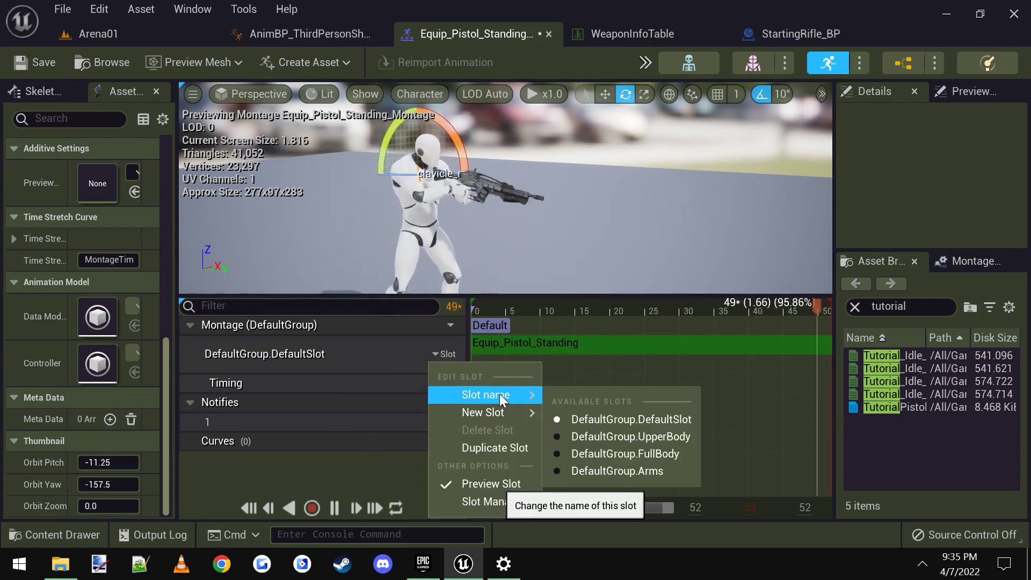
pyautogui.click(635, 434)
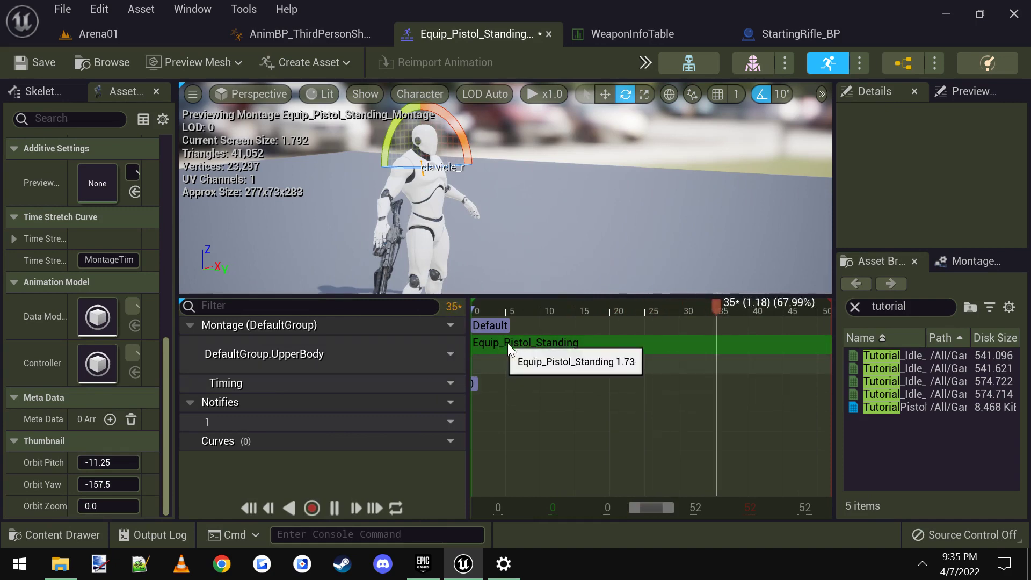
pyautogui.click(34, 66)
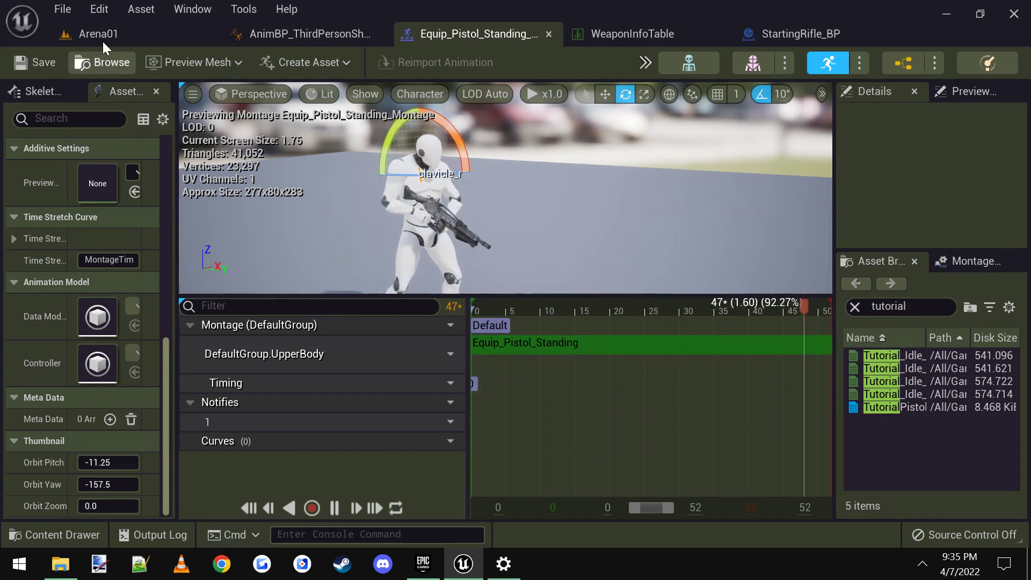
# Set TP_SwitchWeaponAnim in the Starting_Rifle row of WeaponInfoTable to Equip_Pistol_Standing_Montage
pyautogui.click(615, 36)
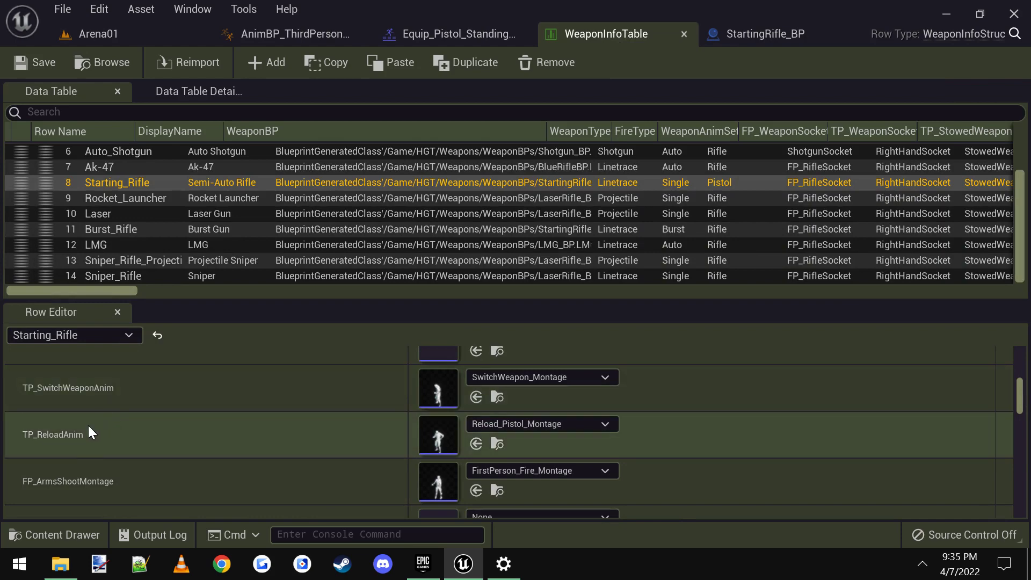
pyautogui.scroll(1, 88, 430)
pyautogui.scroll(-1, 169, 413)
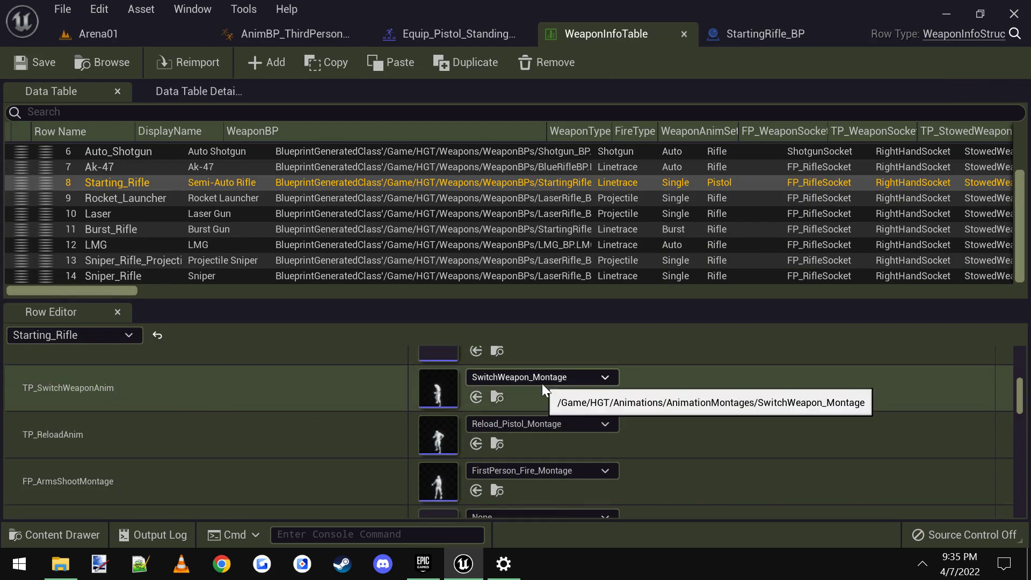
pyautogui.click(543, 380)
pyautogui.write('pistol')
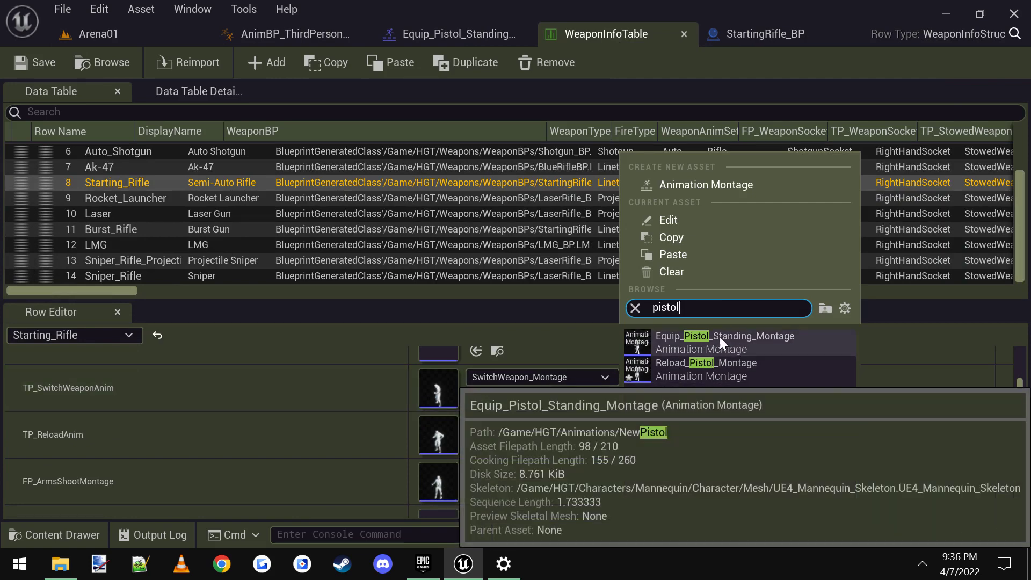
pyautogui.click(720, 337)
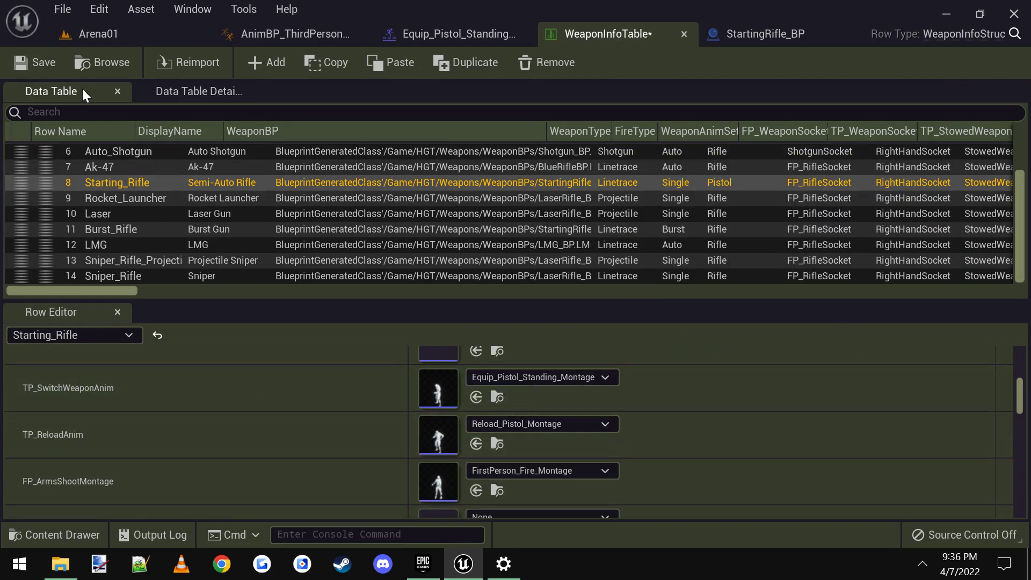
# Save WeaponInfoTable and start a play test in Arena01, buying the wall-mounted Rocket Launcher as a second weapon
pyautogui.click(36, 65)
pyautogui.click(109, 38)
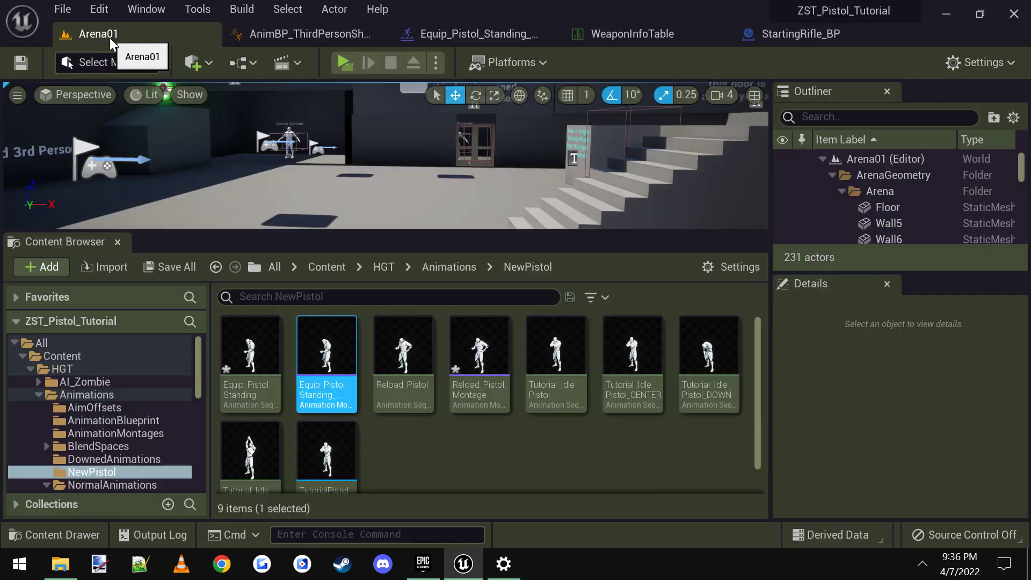
pyautogui.click(344, 62)
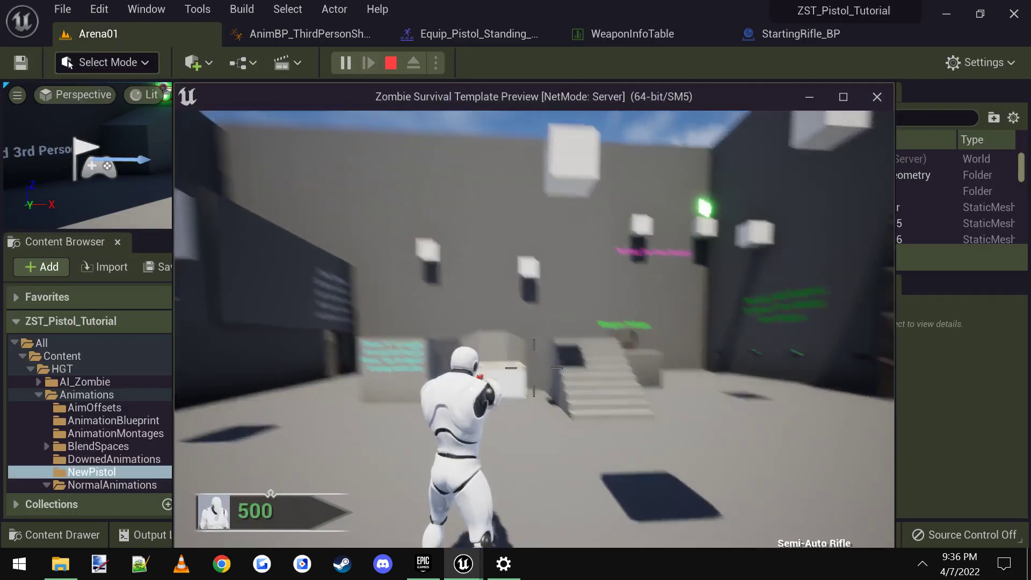
pyautogui.press('w')
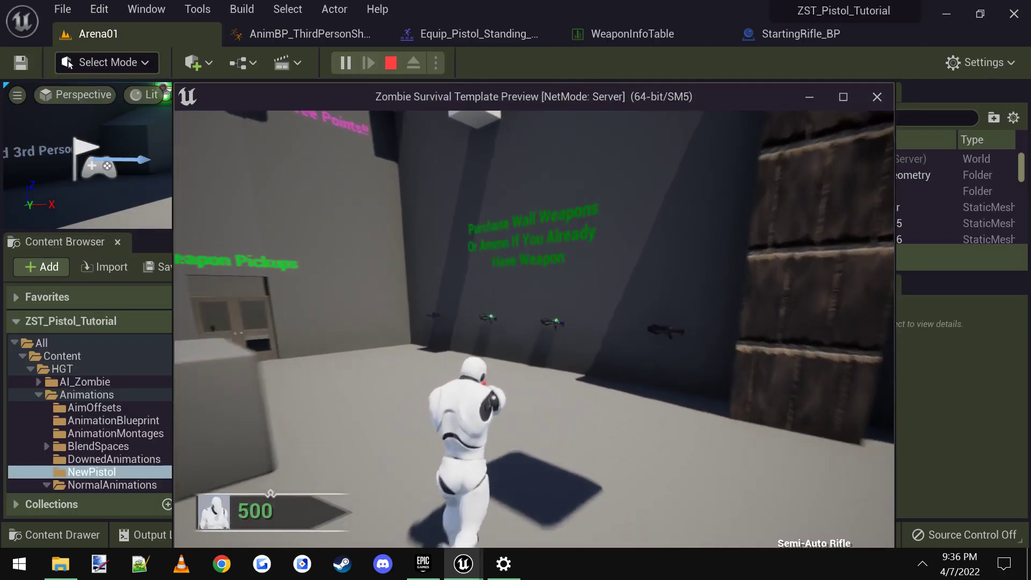
pyautogui.press('f')
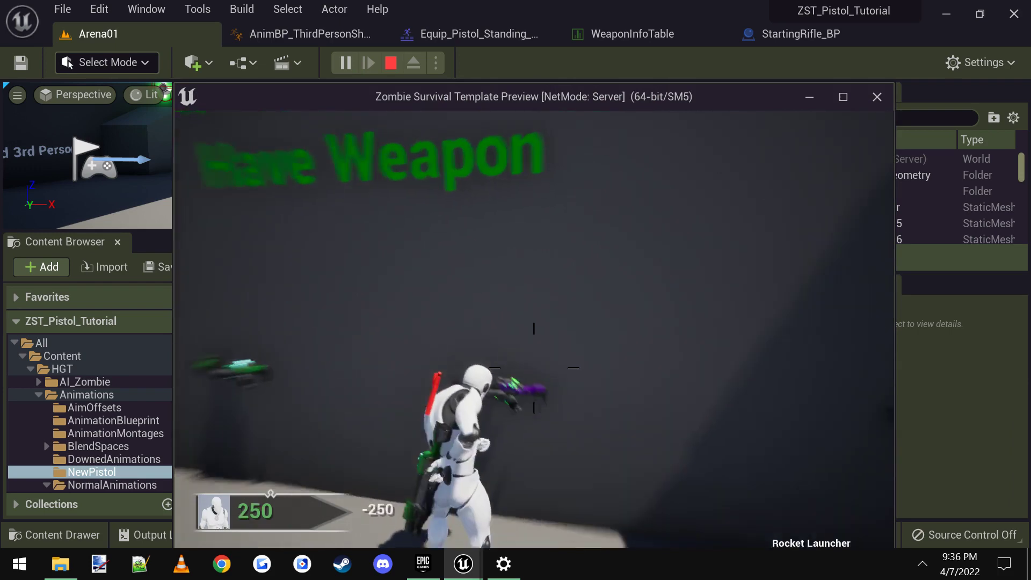
# Check the equip animation by switching between the Semi-Auto Rifle and Rocket Launcher, and fire a rocket at the zombies
pyautogui.moveTo(566, 107); pyautogui.dragTo(579, 58)
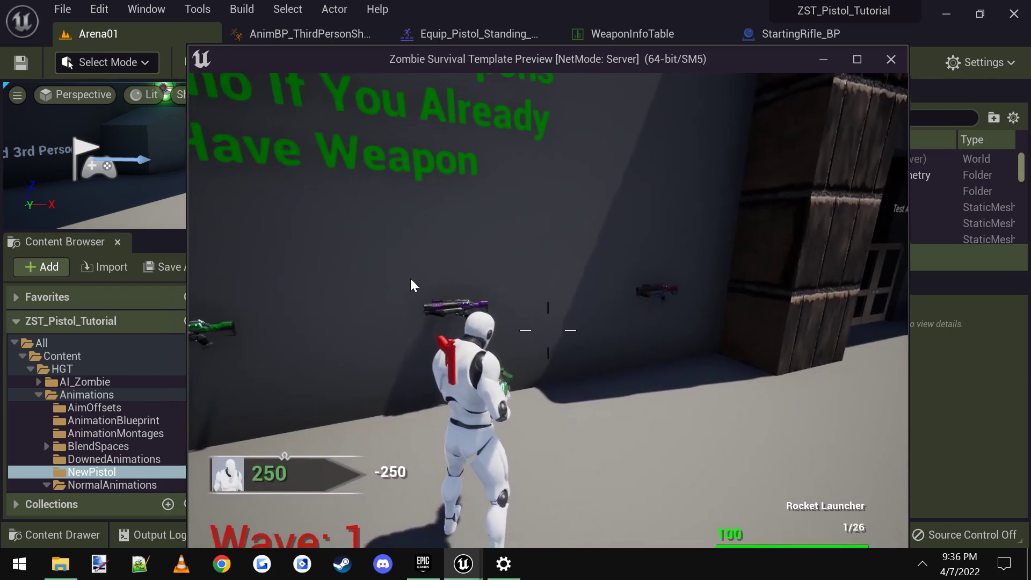
pyautogui.click(412, 286)
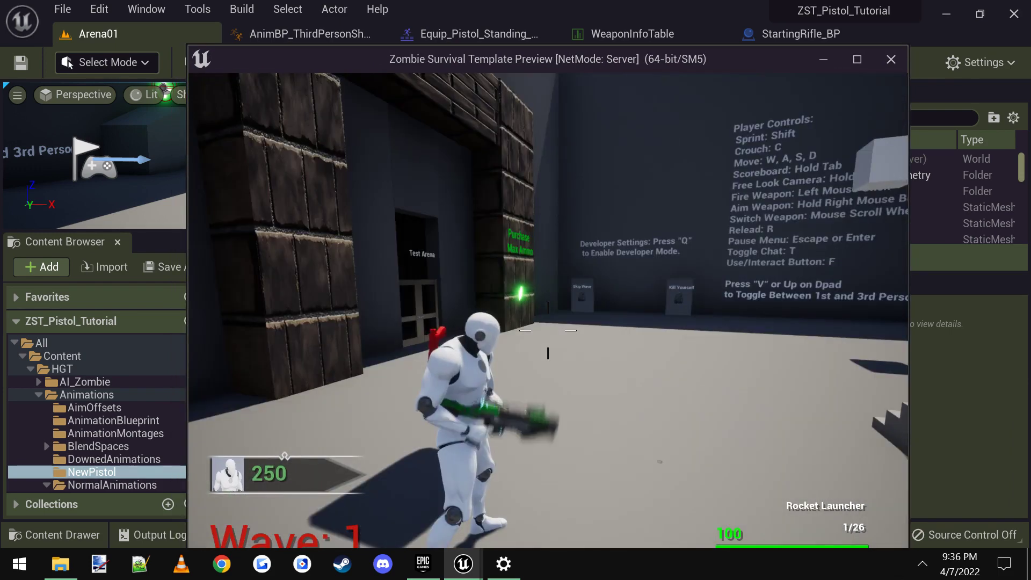
pyautogui.scroll(-1, 548, 330)
pyautogui.scroll(1, 548, 330)
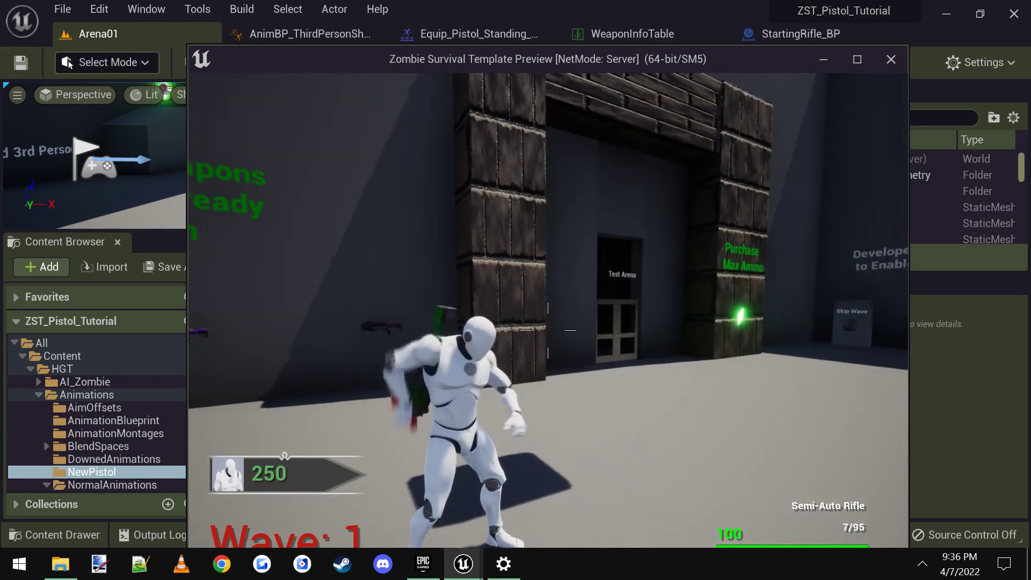
pyautogui.scroll(-1, 548, 330)
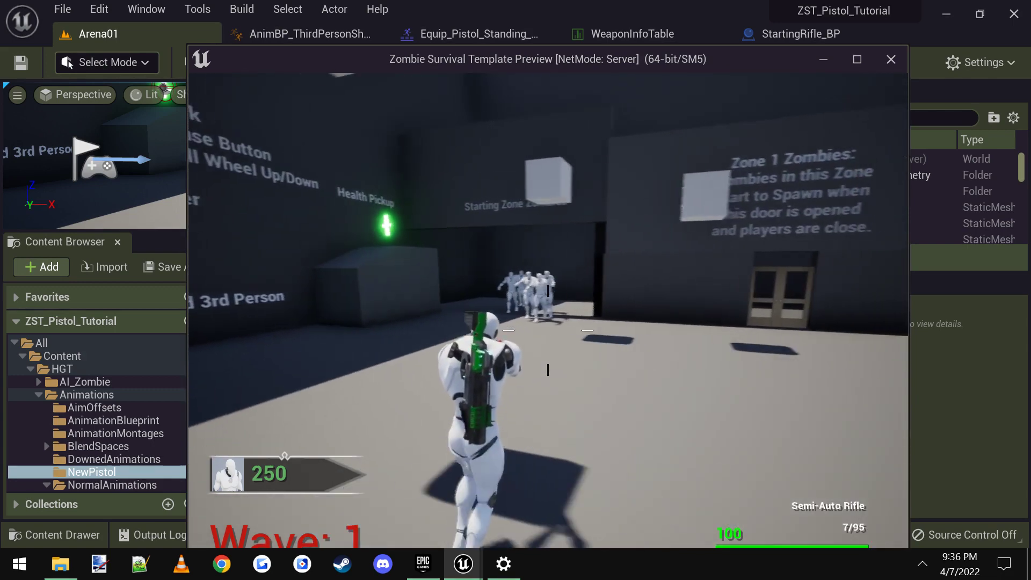
pyautogui.scroll(1, 548, 331)
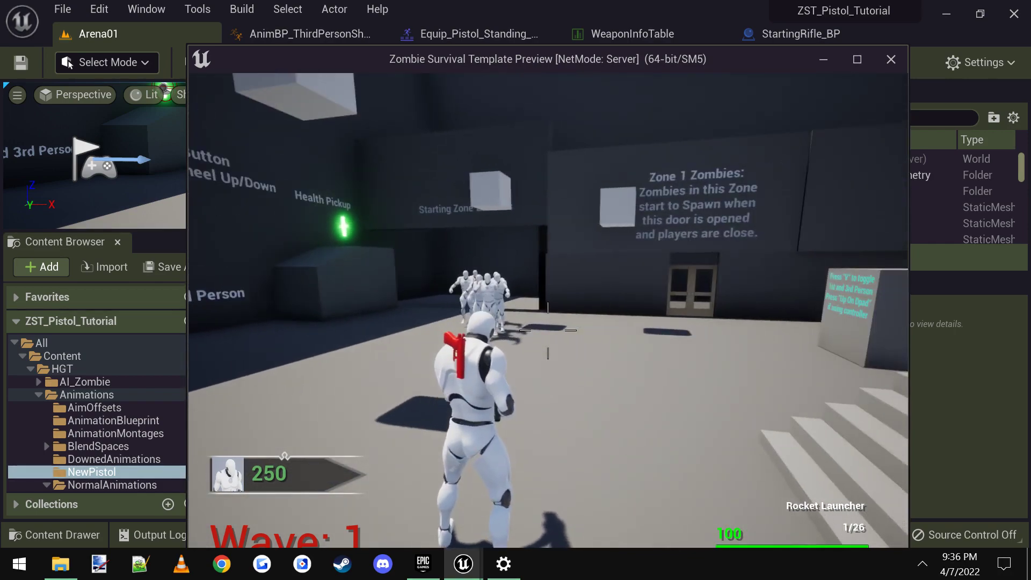
pyautogui.rightClick(548, 330)
pyautogui.click(548, 331)
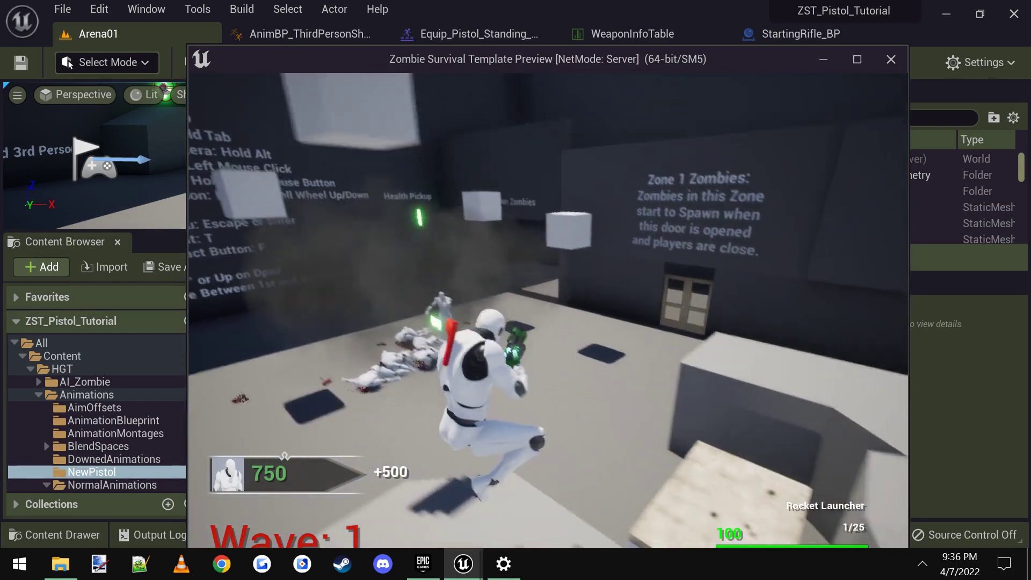
# End the play test and save all modified assets
pyautogui.press('Escape')
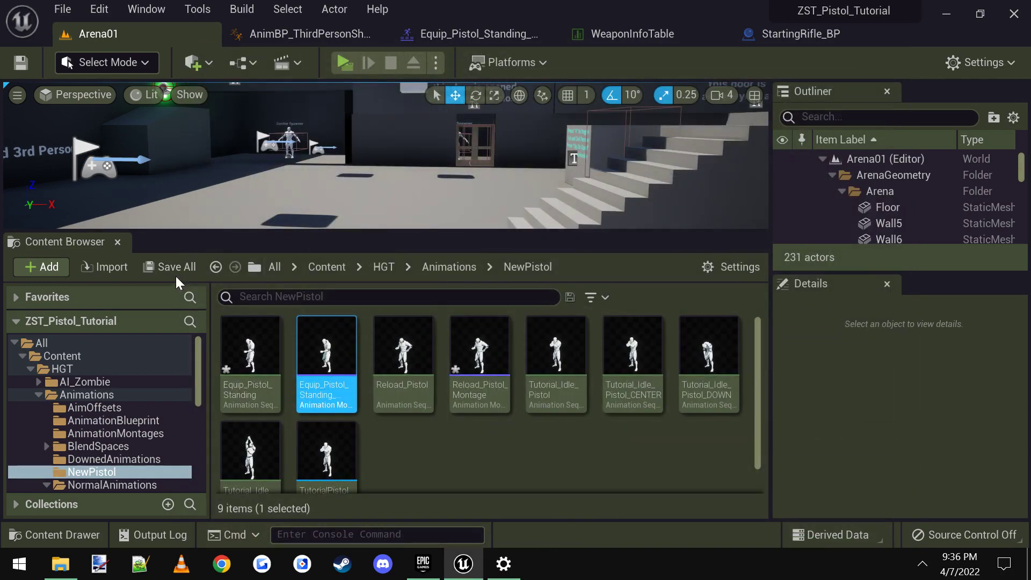
pyautogui.click(169, 271)
pyautogui.click(639, 458)
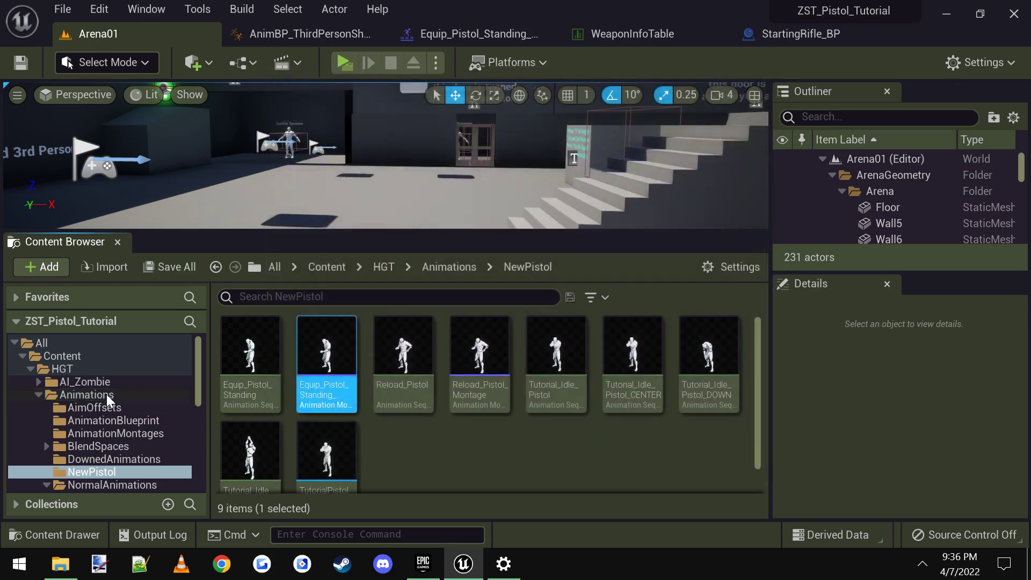
# Browse to the HGT/Weapons folder and open WeaponTypeEnum to view its enumerators
pyautogui.click(81, 395)
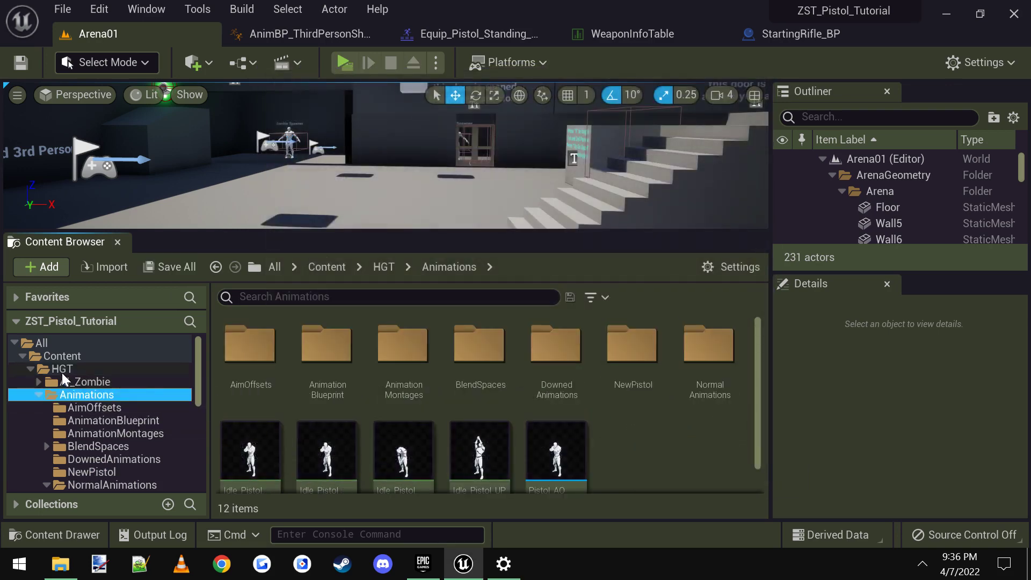
pyautogui.click(63, 370)
pyautogui.scroll(-3, 467, 414)
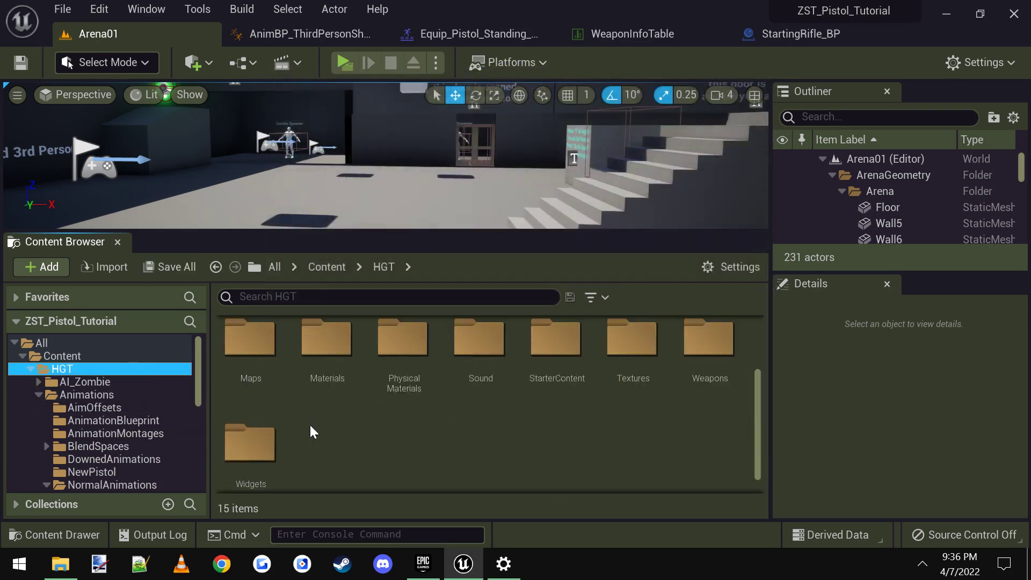
pyautogui.doubleClick(708, 371)
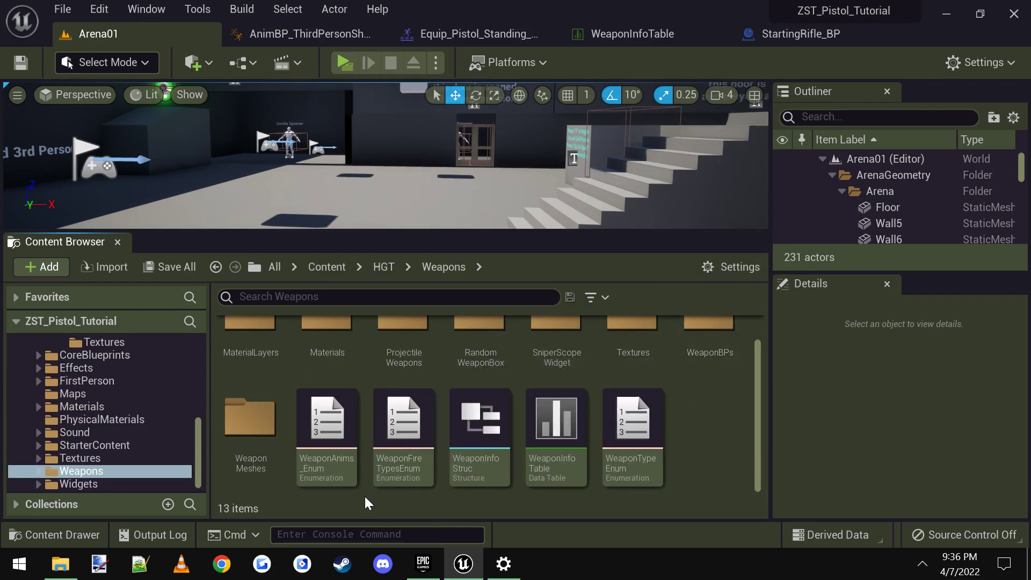
pyautogui.doubleClick(628, 422)
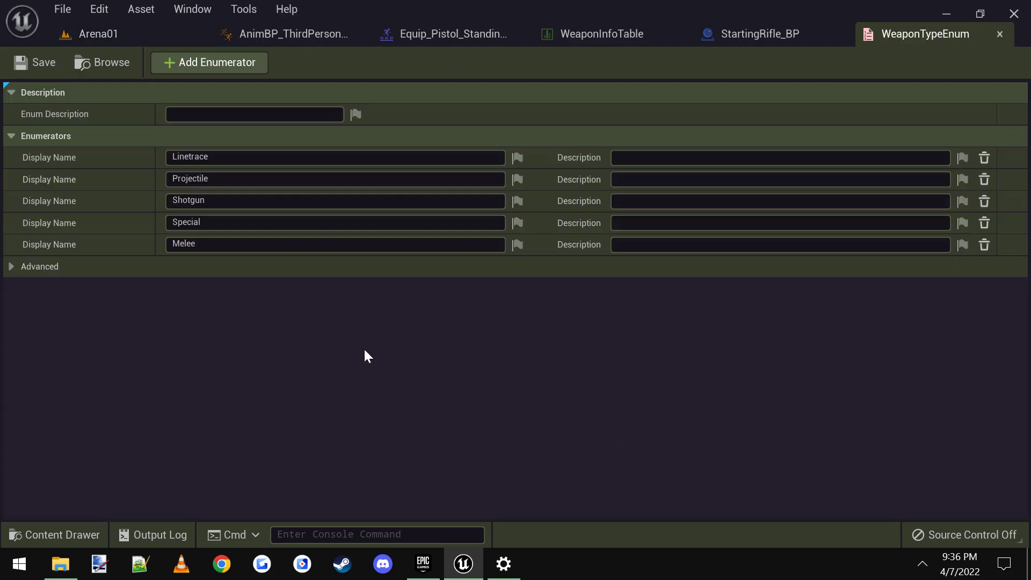
# Open WeaponAnims_Enum from the Weapons folder and close WeaponTypeEnum
pyautogui.click(66, 34)
pyautogui.doubleClick(327, 443)
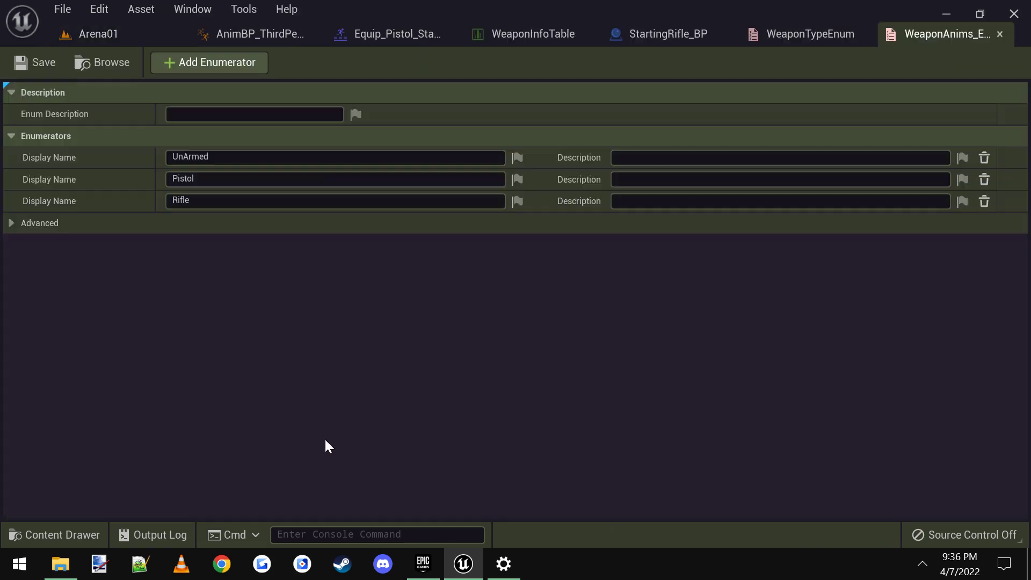
pyautogui.click(106, 36)
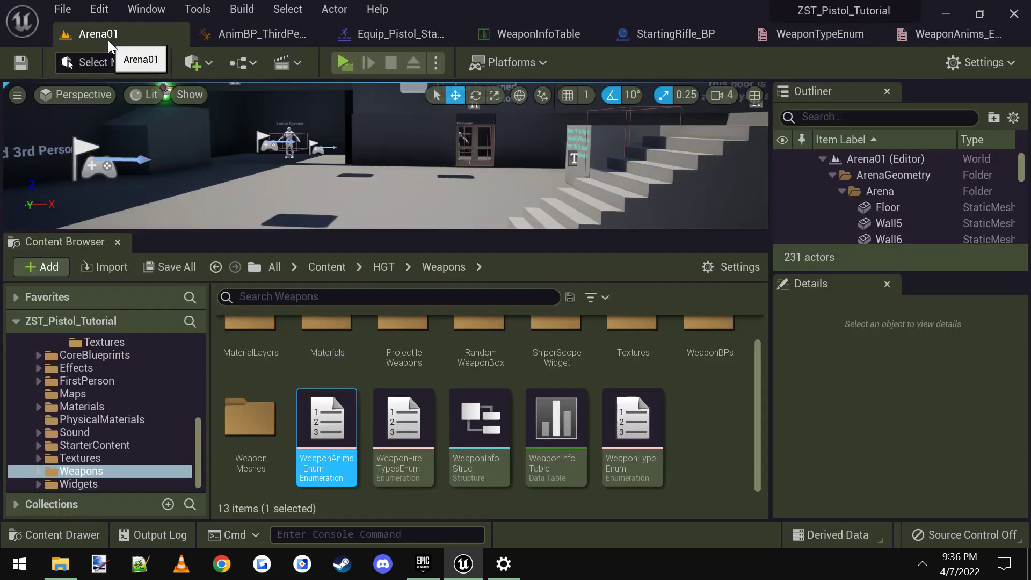
pyautogui.doubleClick(328, 432)
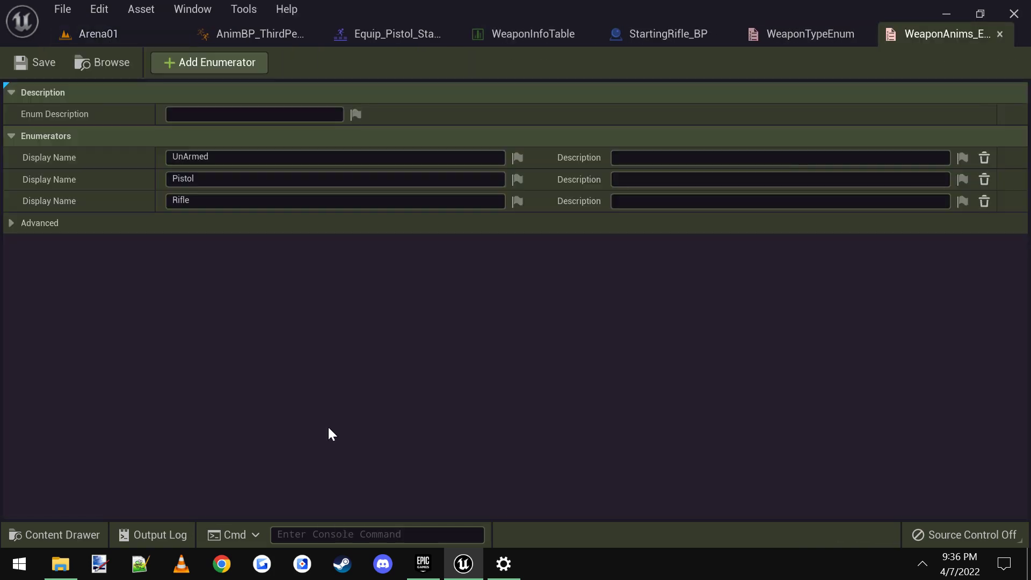
pyautogui.click(863, 34)
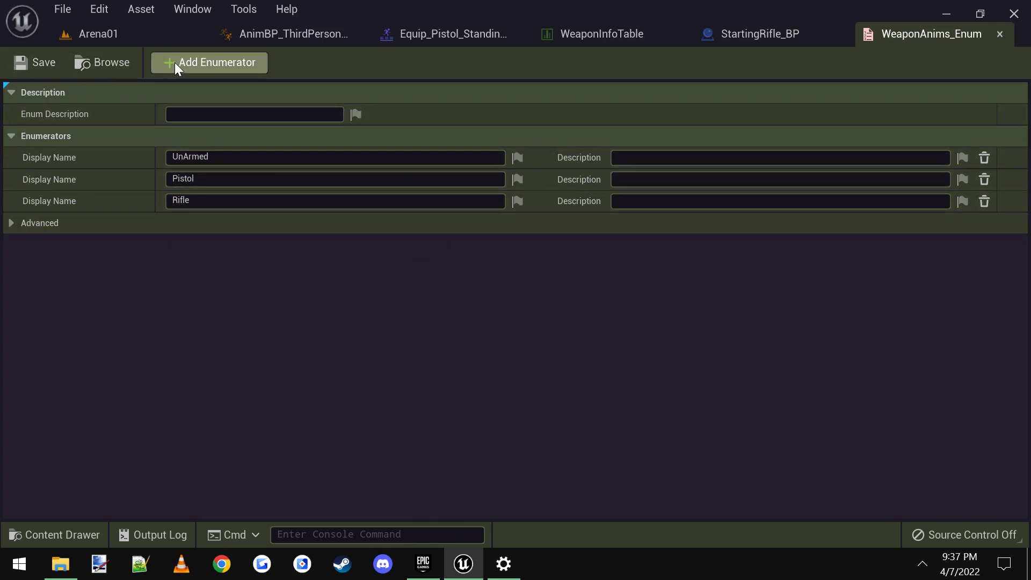
# Add an enumerator named Sword to WeaponAnims_Enum
pyautogui.click(206, 61)
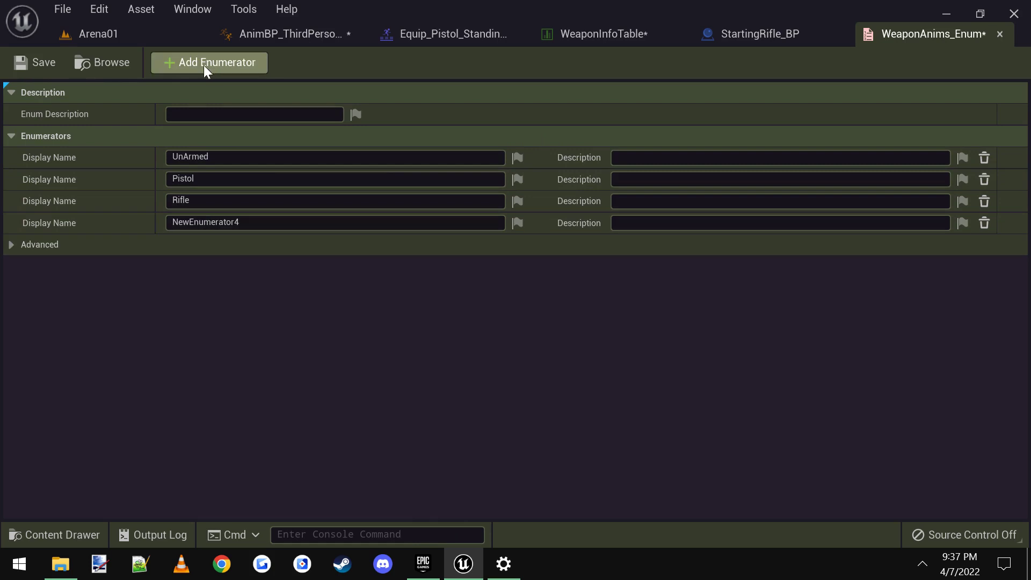
pyautogui.click(253, 223)
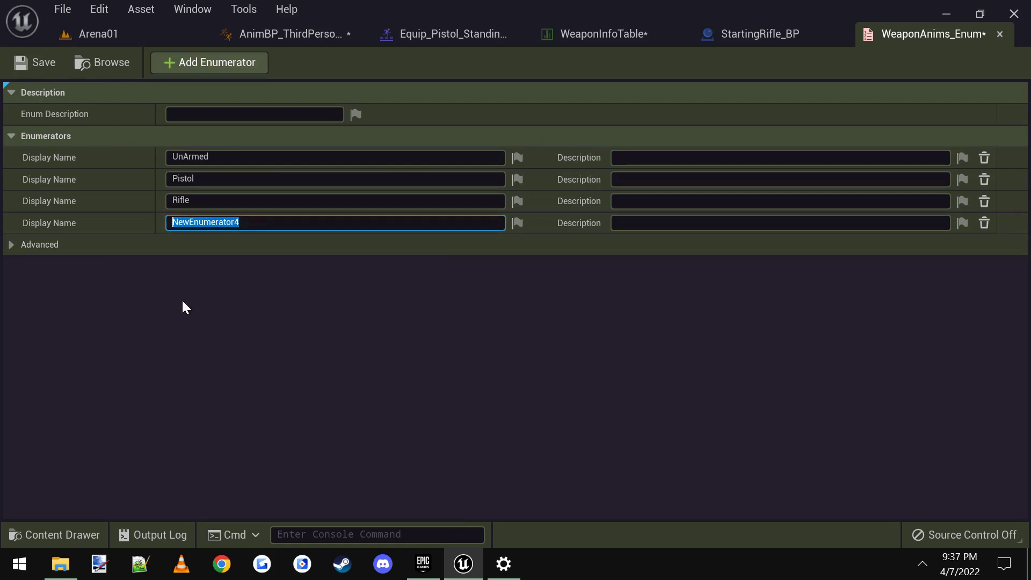
pyautogui.write('Sword')
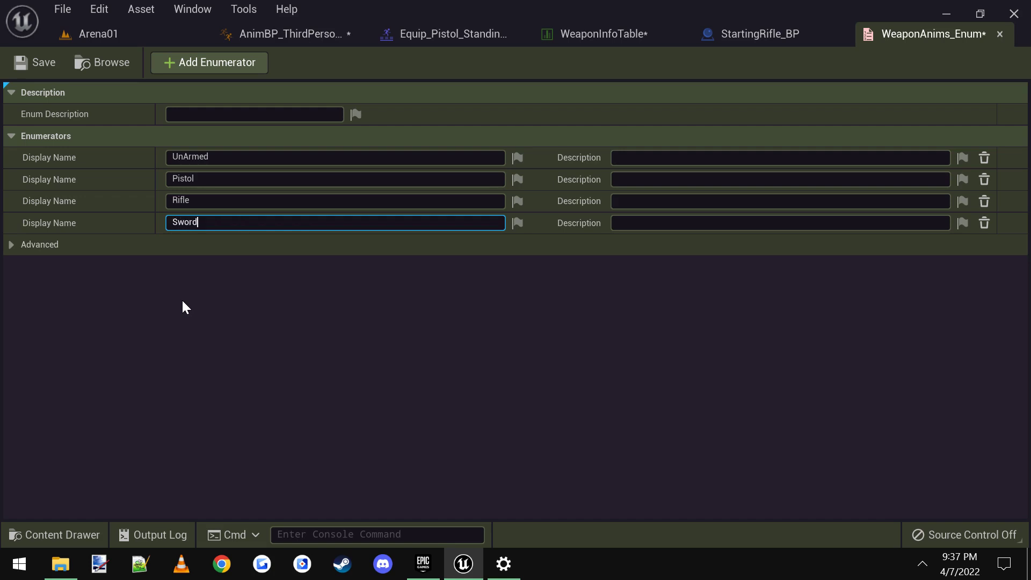
pyautogui.press('Return')
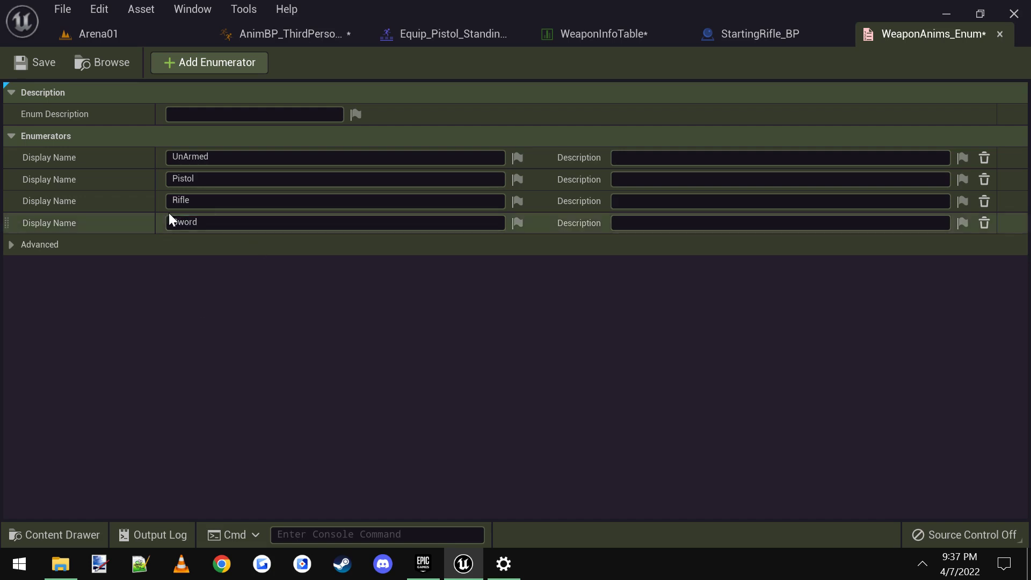
# Add another enumerator to WeaponAnims_Enum with the display name Minigun
pyautogui.click(208, 64)
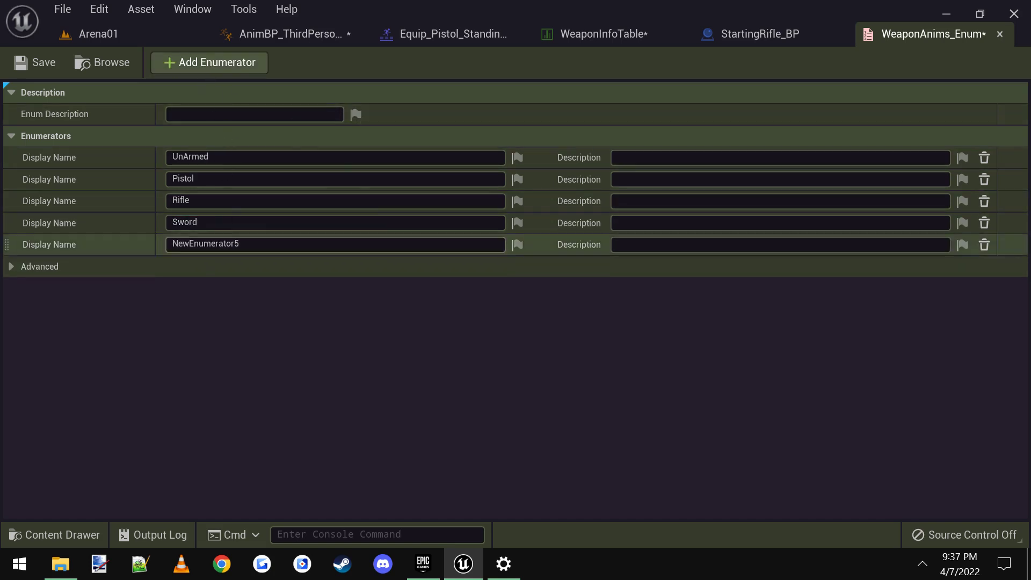
pyautogui.click(253, 245)
pyautogui.write('M')
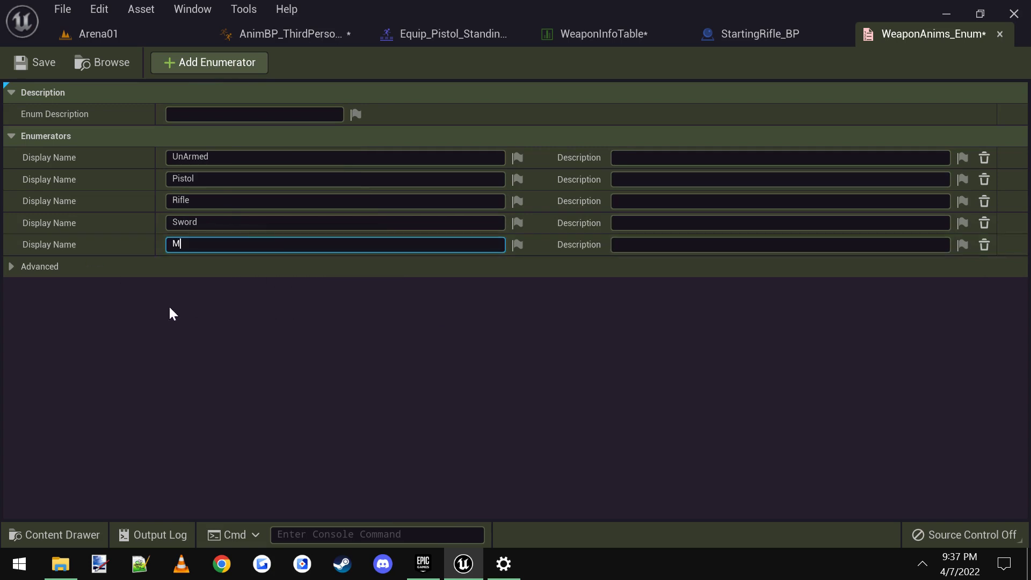
pyautogui.write('inigun')
pyautogui.press('Return')
# Add a Chainsaw enumerator below Minigun and save WeaponAnims_Enum
pyautogui.click(191, 63)
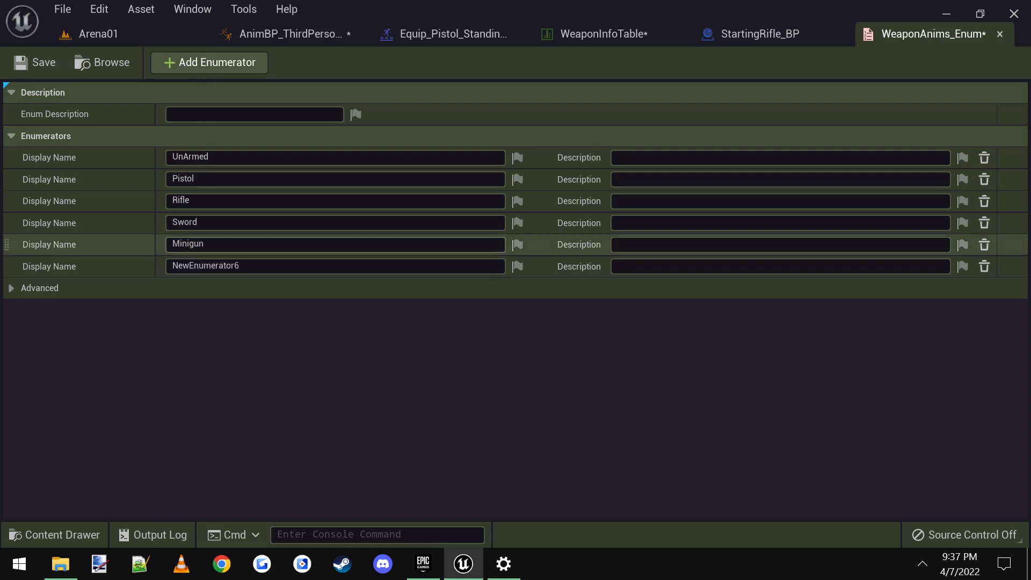
pyautogui.click(252, 266)
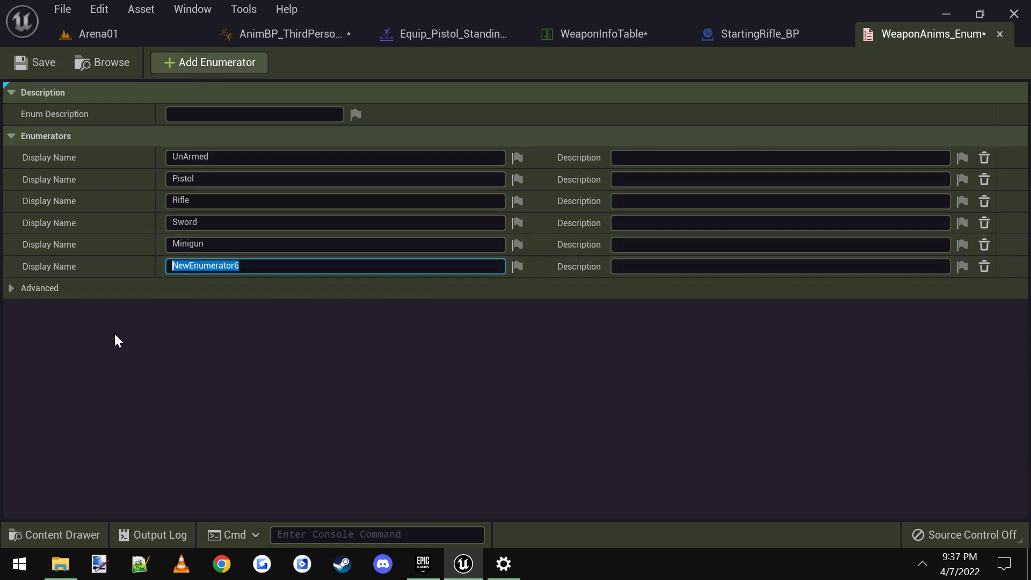
pyautogui.write('Chainsaw')
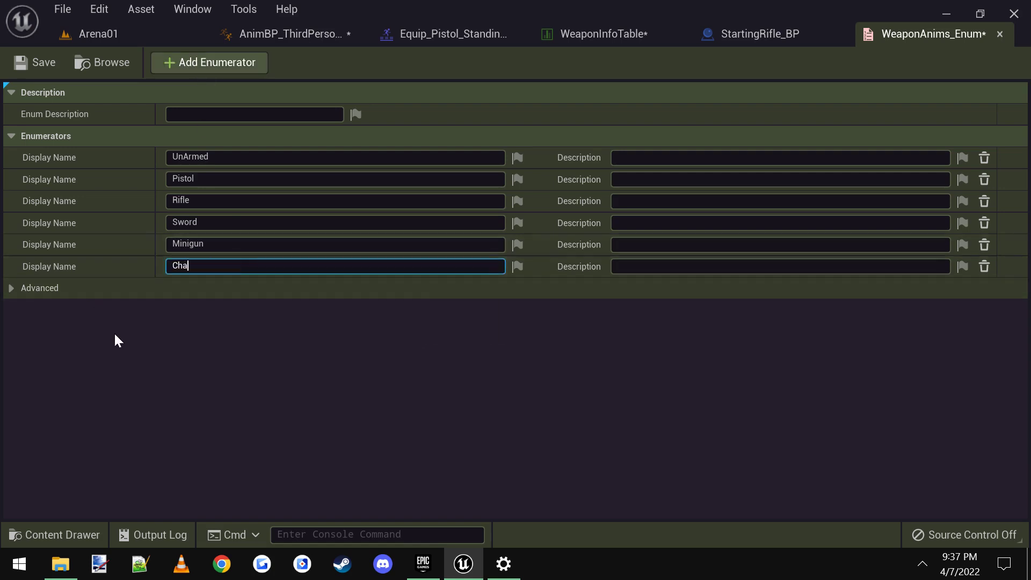
pyautogui.press('Return')
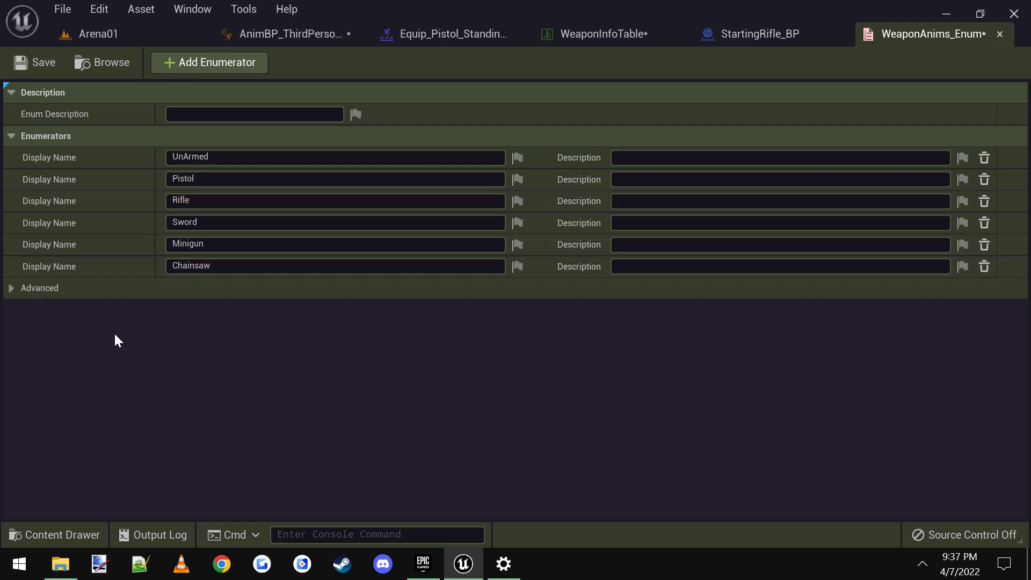
pyautogui.click(31, 68)
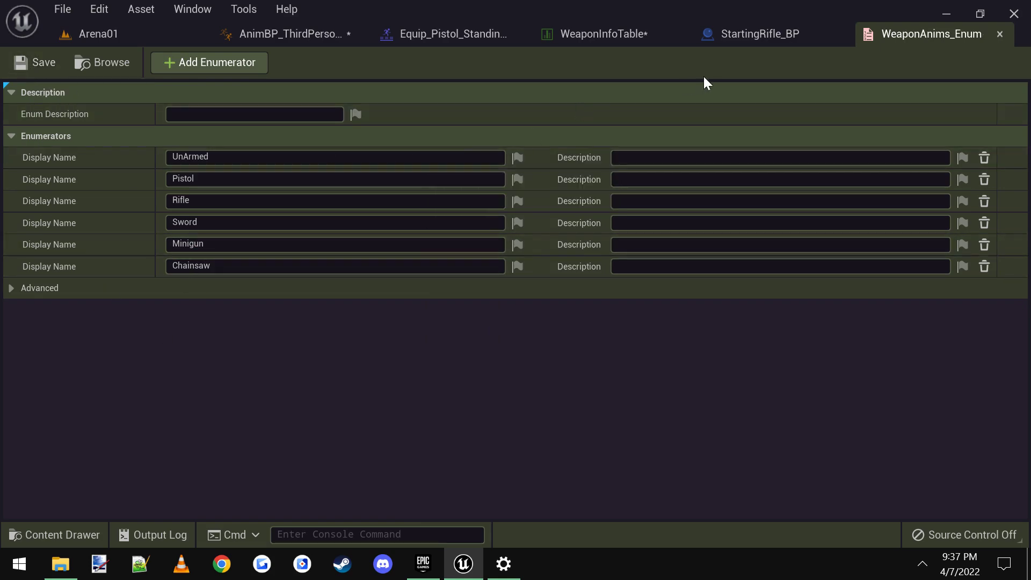
# Examine the Blend Poses (WeaponAnims_Enum) node and its pistol pose chain in AnimBP_ThirdPersonShooter's AnimGraph, widening the graph area
pyautogui.click(295, 26)
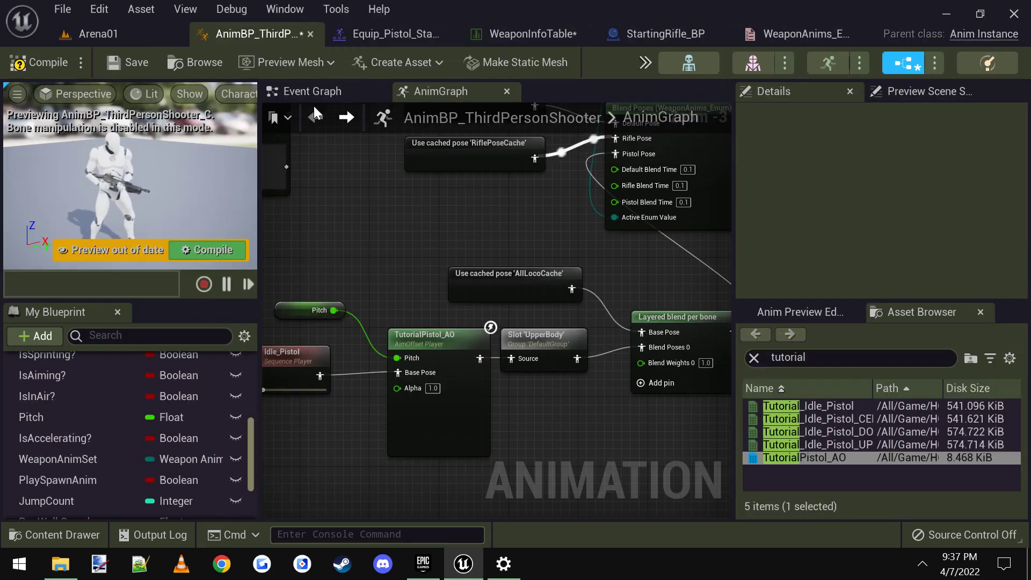
pyautogui.scroll(-2, 538, 241)
pyautogui.scroll(3, 616, 258)
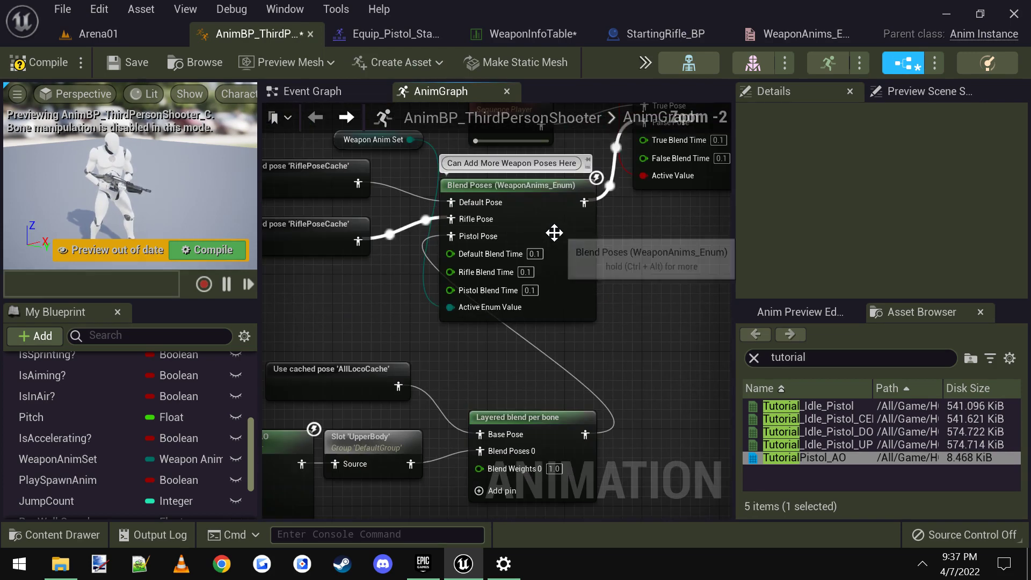
pyautogui.moveTo(427, 353); pyautogui.dragTo(579, 314, button='right')
pyautogui.moveTo(495, 318); pyautogui.dragTo(523, 280, button='right')
pyautogui.scroll(-1, 522, 282)
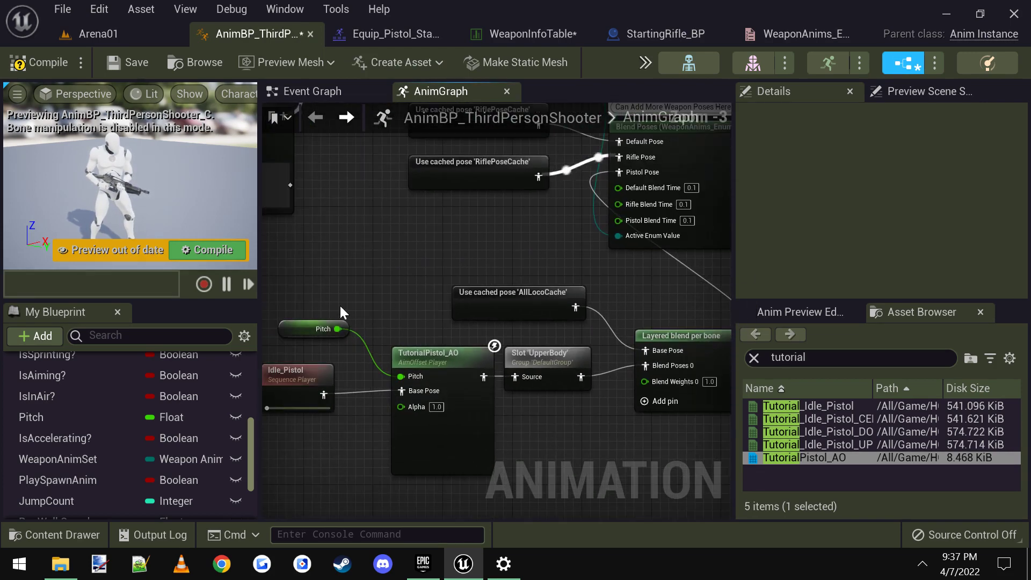
pyautogui.moveTo(258, 303); pyautogui.dragTo(168, 304)
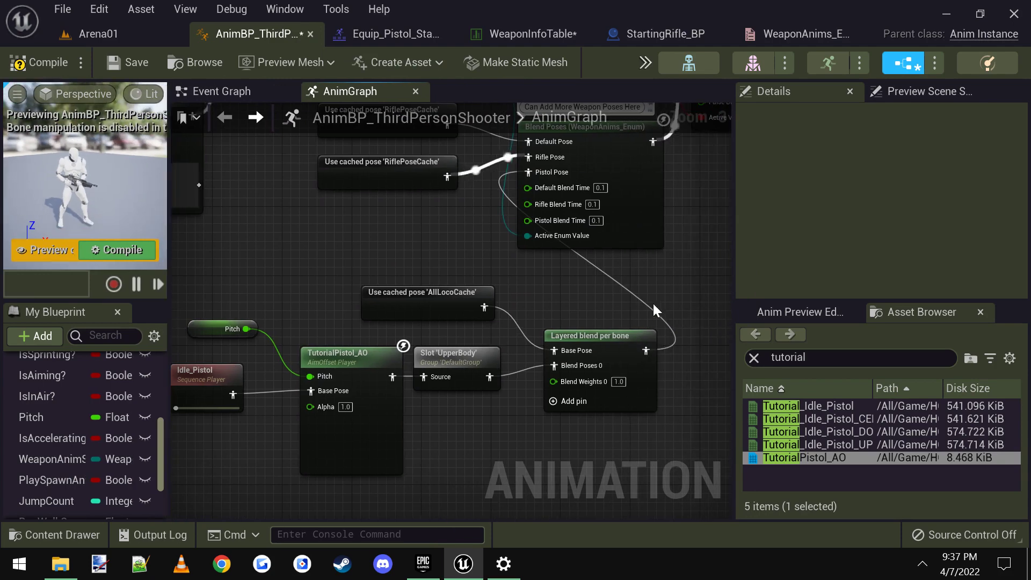
# Widen the graph area and move the pistol pose chain closer to the cached pose nodes, clear of the Blend Poses node
pyautogui.moveTo(731, 281); pyautogui.dragTo(857, 281)
pyautogui.moveTo(188, 291); pyautogui.dragTo(350, 294, button='right')
pyautogui.moveTo(347, 290); pyautogui.dragTo(741, 431)
pyautogui.moveTo(774, 353); pyautogui.dragTo(582, 301)
pyautogui.moveTo(766, 291); pyautogui.dragTo(701, 350, button='right')
# Add a Minigun pose pin to the Blend Poses (WeaponAnims_Enum) node
pyautogui.click(702, 239)
pyautogui.rightClick(684, 220)
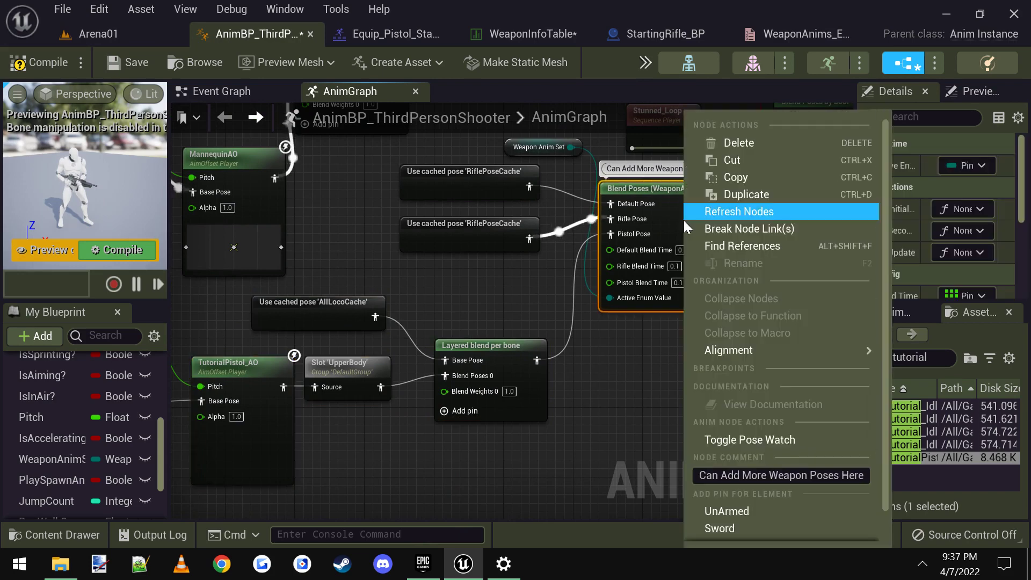
pyautogui.scroll(-1, 754, 483)
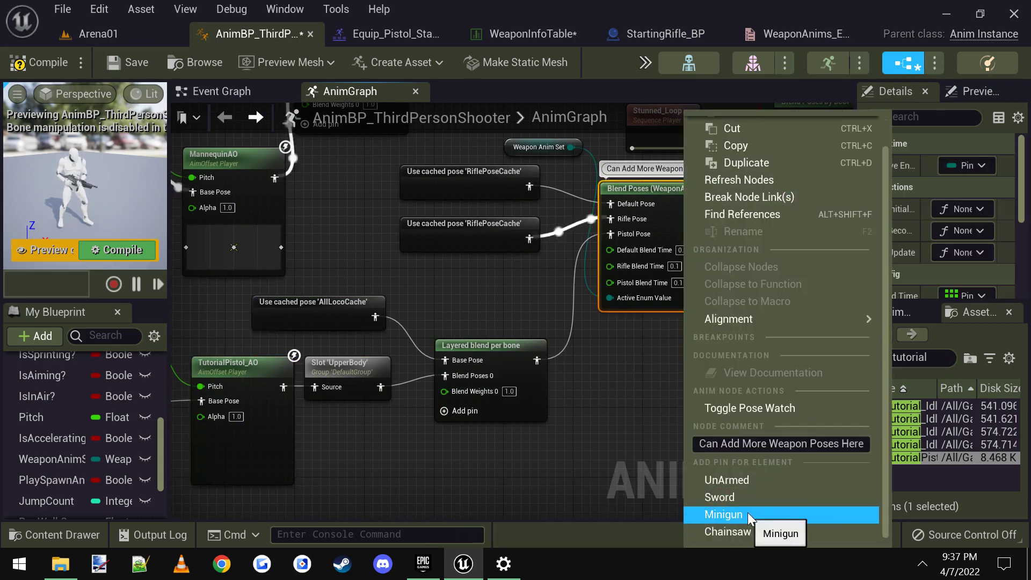
pyautogui.click(740, 512)
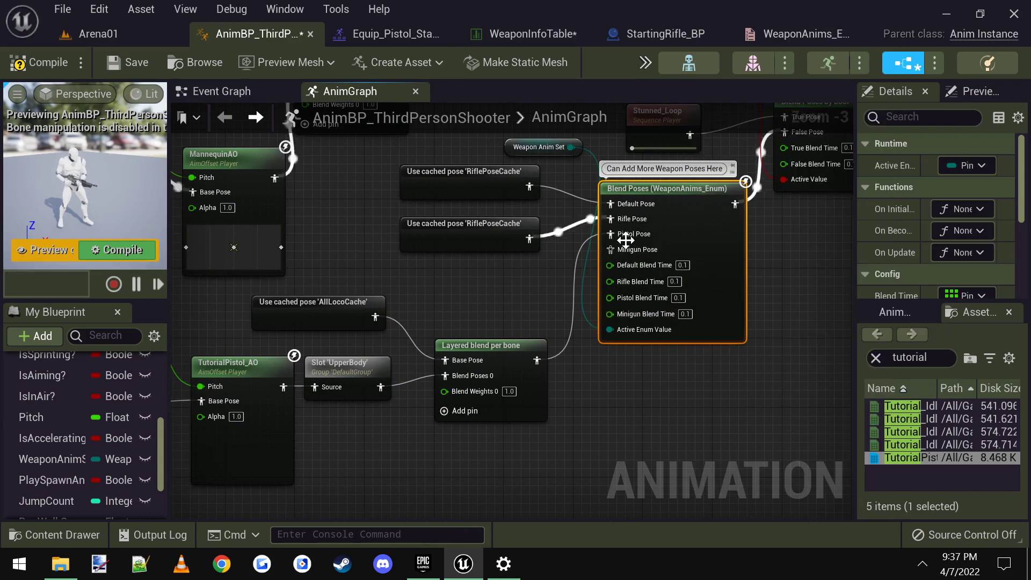
pyautogui.scroll(3, 626, 240)
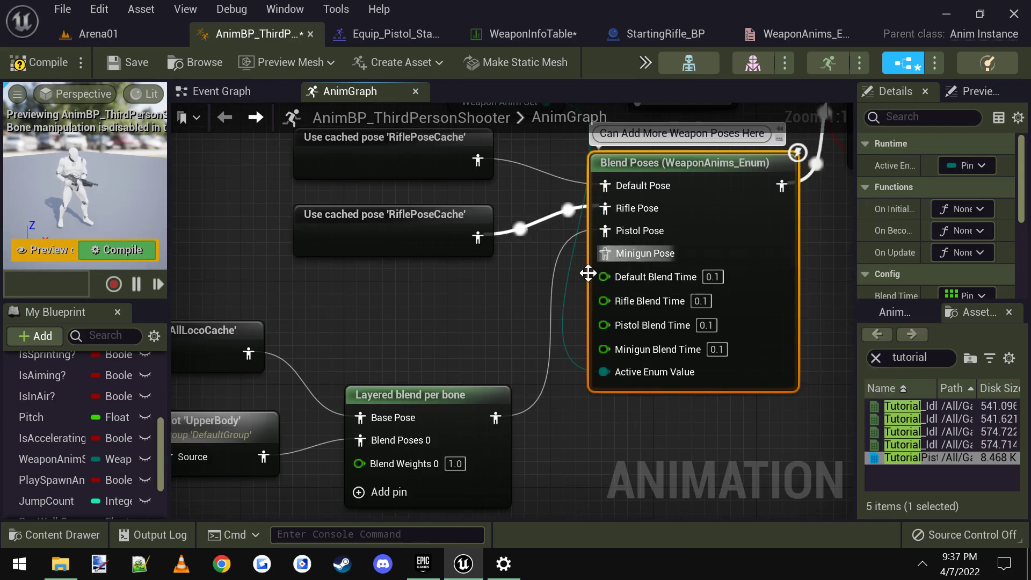
pyautogui.scroll(-1, 588, 273)
pyautogui.moveTo(591, 262); pyautogui.dragTo(554, 469)
pyautogui.scroll(-2, 604, 411)
pyautogui.moveTo(539, 483); pyautogui.dragTo(658, 380, button='right')
pyautogui.click(704, 312)
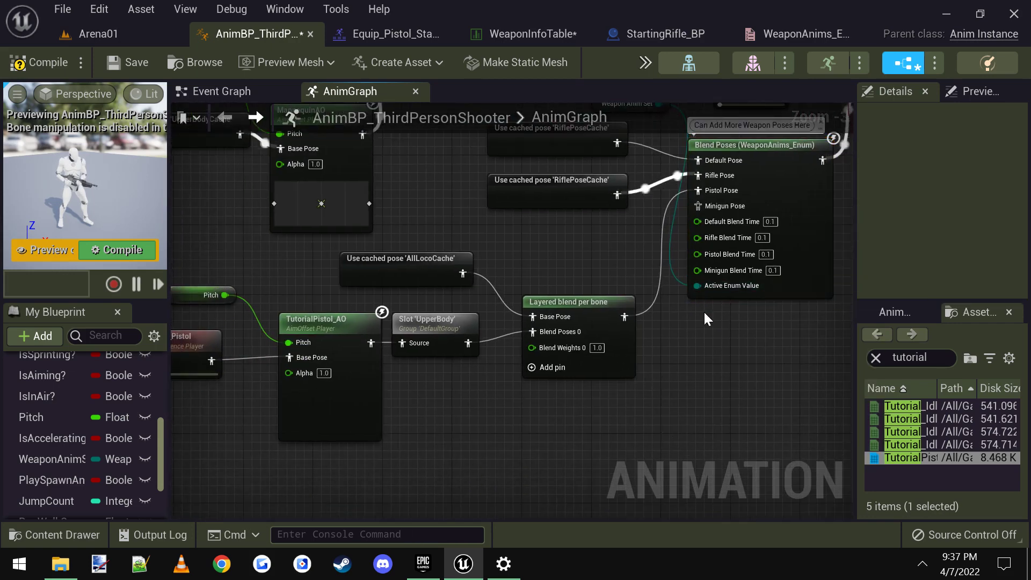
# Examine the pistol chain's Idle_Pistol, TutorialPistol_AO and AllLocoCache nodes, and the state machines with their saved pose caches
pyautogui.scroll(-1, 640, 365)
pyautogui.scroll(1, 436, 395)
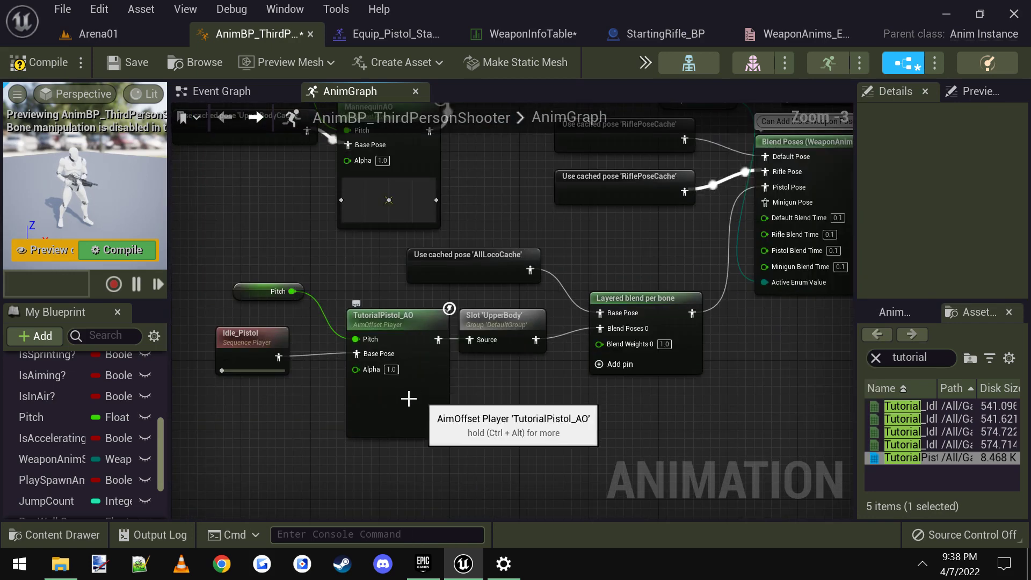
pyautogui.click(264, 337)
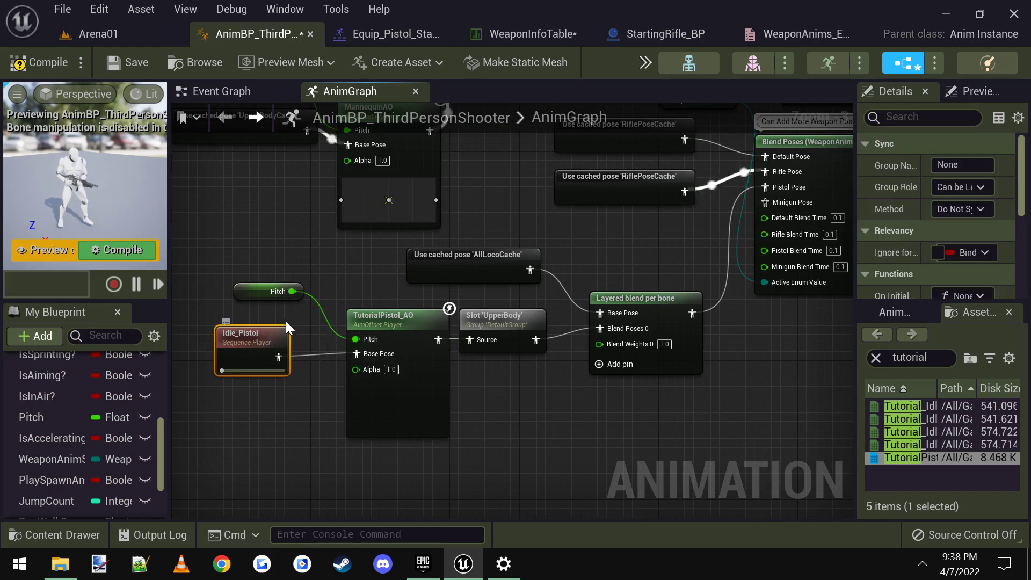
pyautogui.click(393, 318)
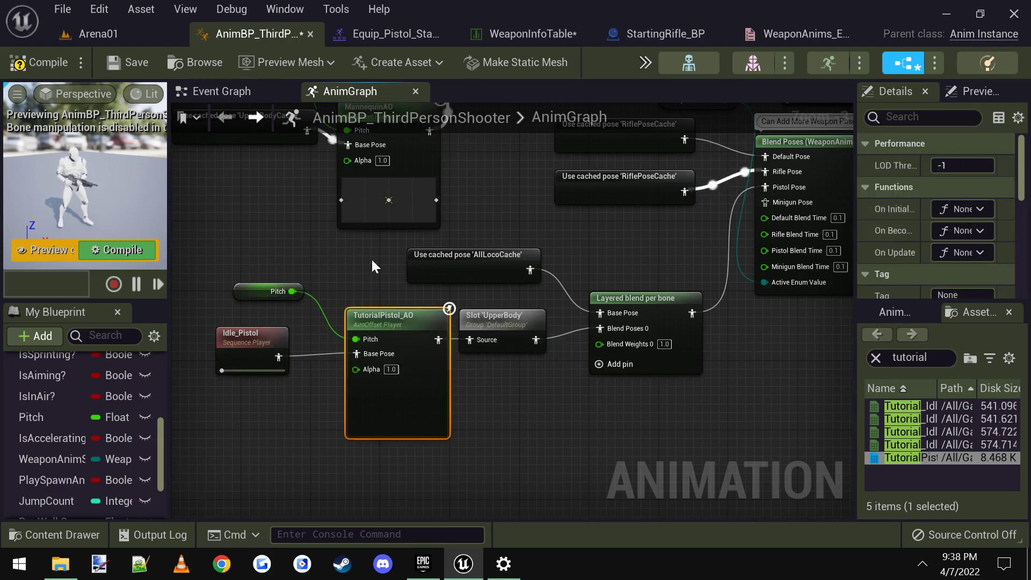
pyautogui.moveTo(371, 257); pyautogui.dragTo(386, 277, button='right')
pyautogui.click(479, 295)
pyautogui.moveTo(462, 255); pyautogui.dragTo(507, 360, button='right')
pyautogui.scroll(-2, 508, 360)
pyautogui.moveTo(376, 267); pyautogui.dragTo(512, 370, button='right')
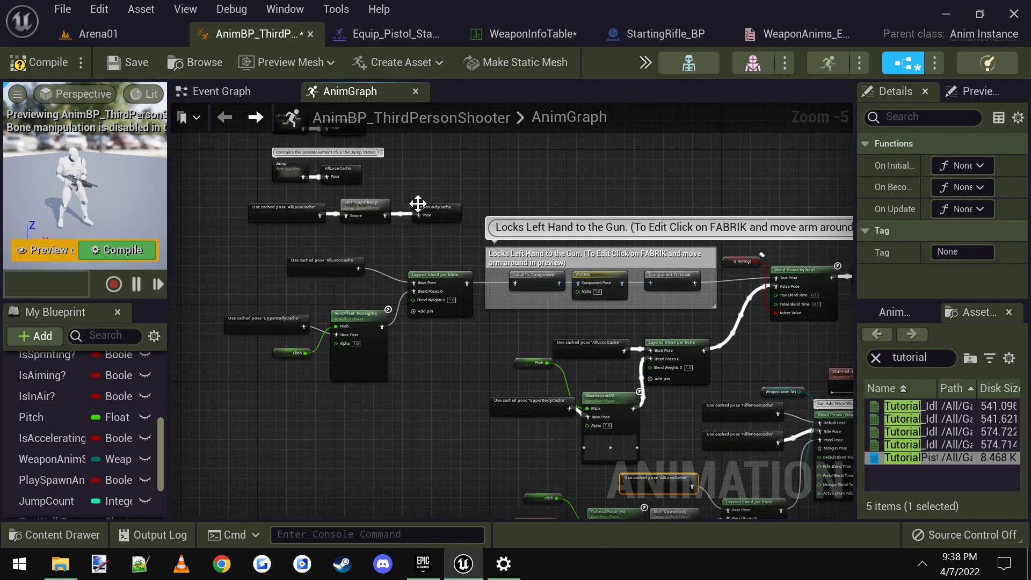
pyautogui.moveTo(418, 204); pyautogui.dragTo(444, 275, button='right')
pyautogui.scroll(2, 353, 179)
pyautogui.moveTo(454, 224); pyautogui.dragTo(470, 316, button='right')
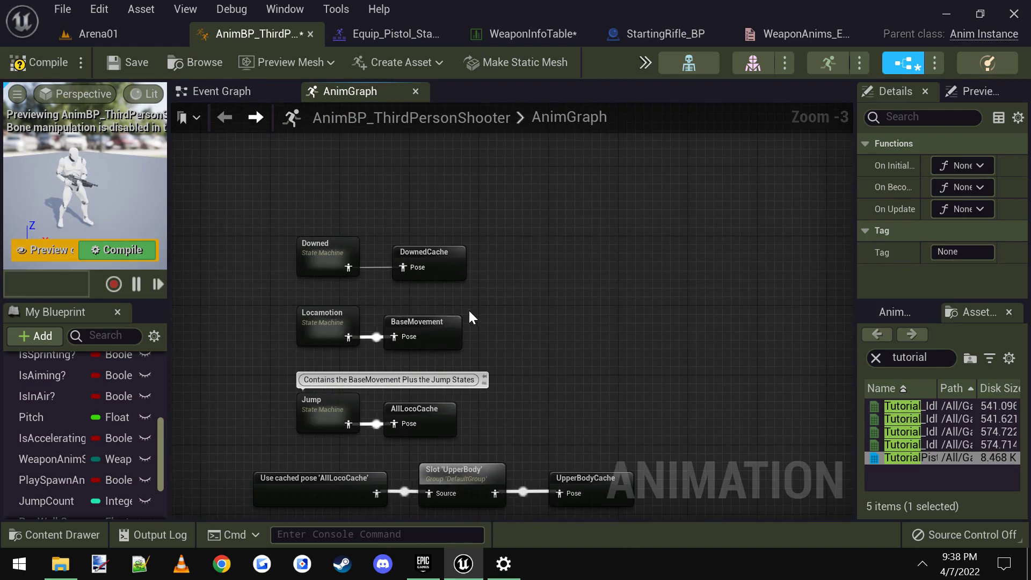
pyautogui.moveTo(536, 341); pyautogui.dragTo(520, 318, button='right')
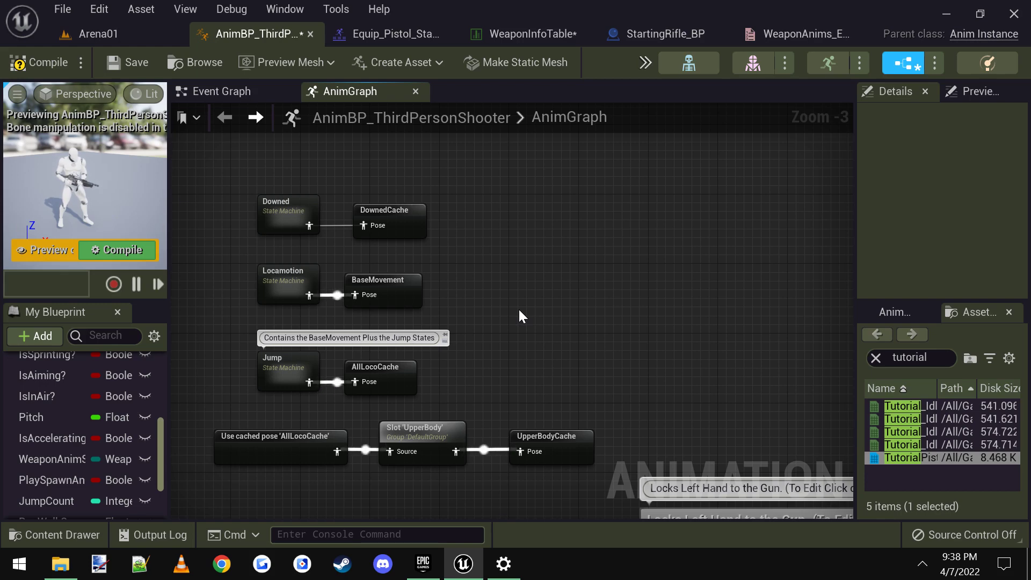
# Add a new state machine named ChainsawLoco to the AnimGraph, beside the Downed state machine and its cache
pyautogui.rightClick(531, 228)
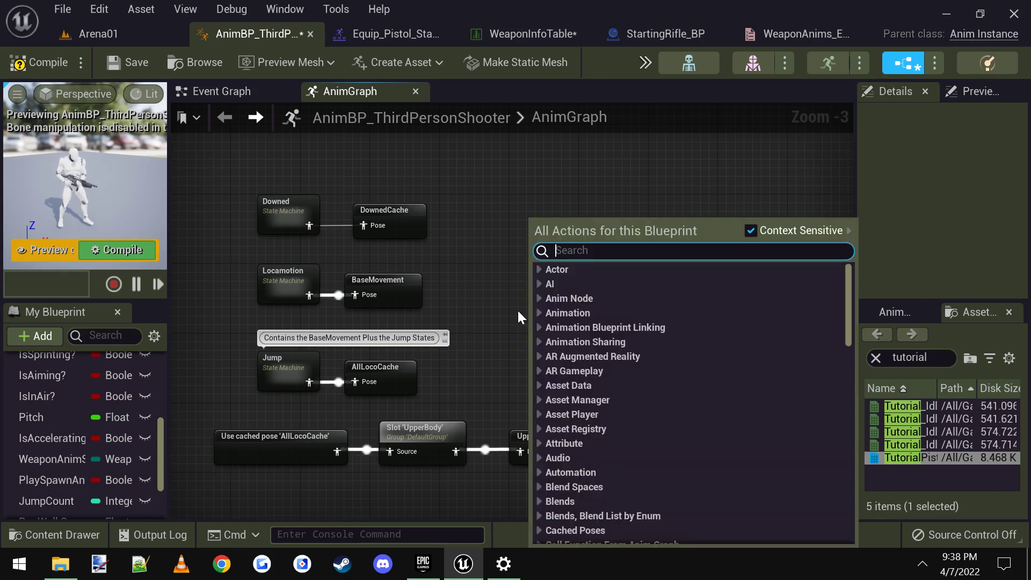
pyautogui.write('state')
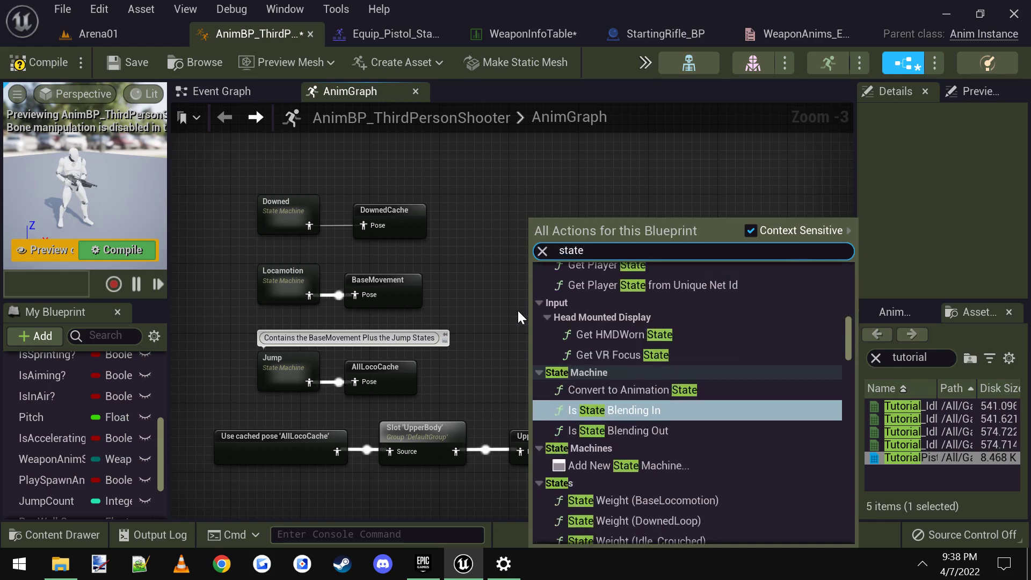
pyautogui.write(' machine')
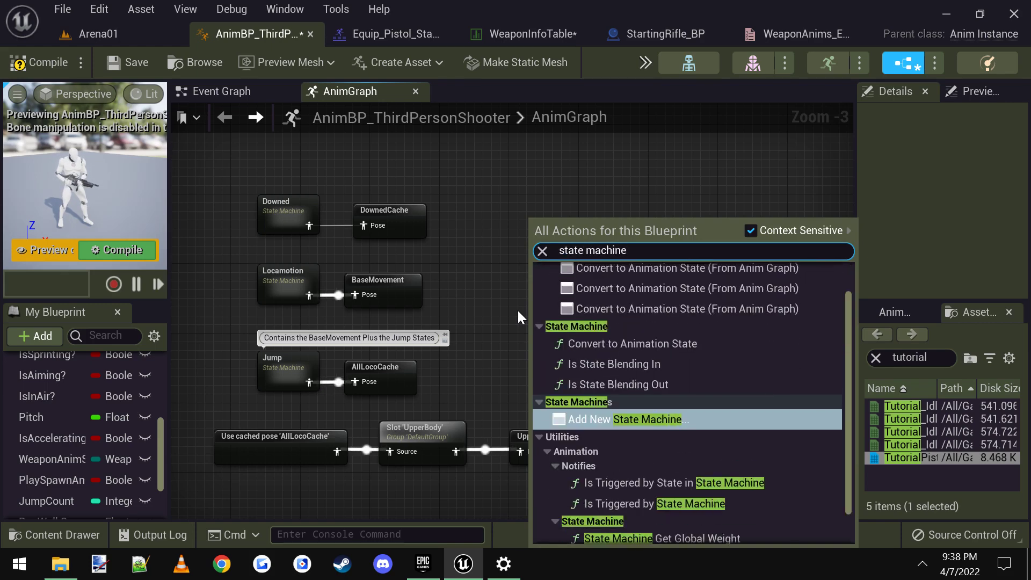
pyautogui.click(640, 419)
pyautogui.scroll(1, 572, 239)
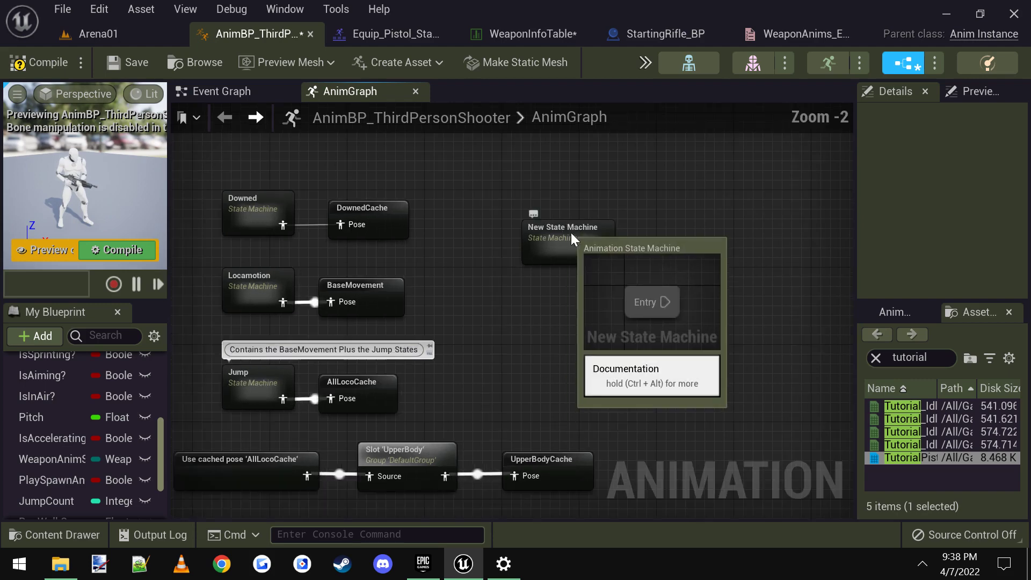
pyautogui.click(572, 239)
pyautogui.write('Ch')
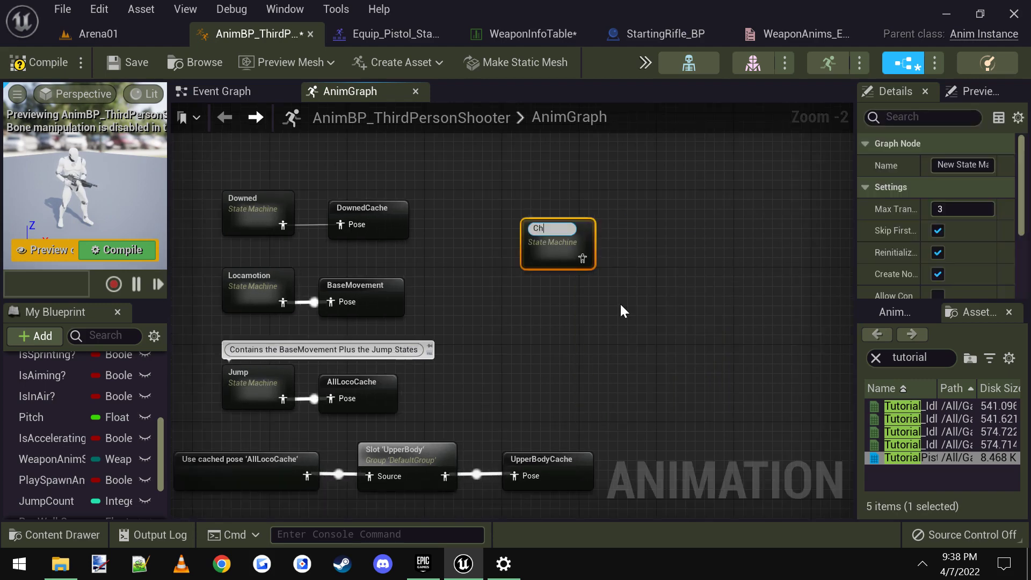
pyautogui.write('ainsawLoco')
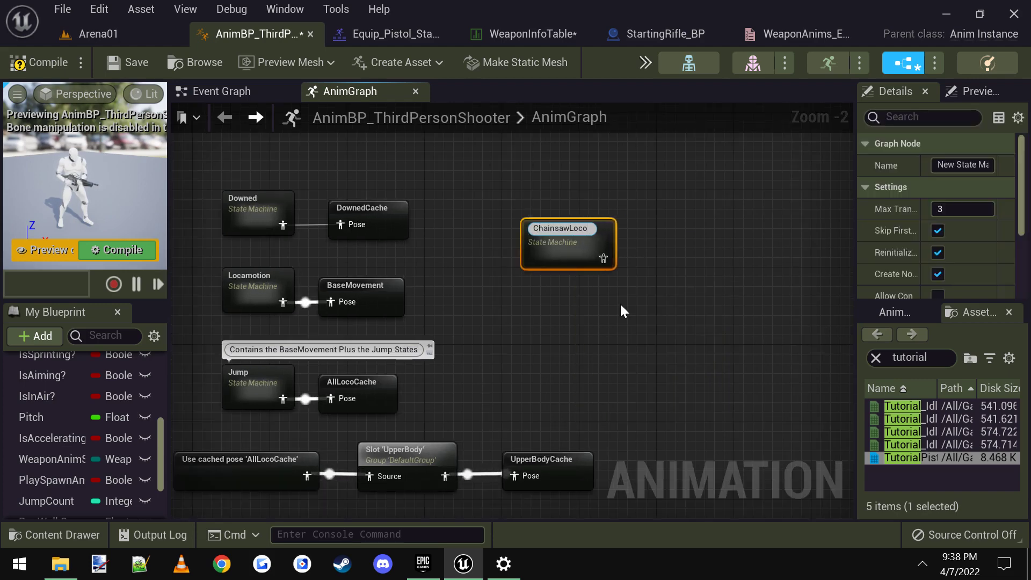
pyautogui.press('Return')
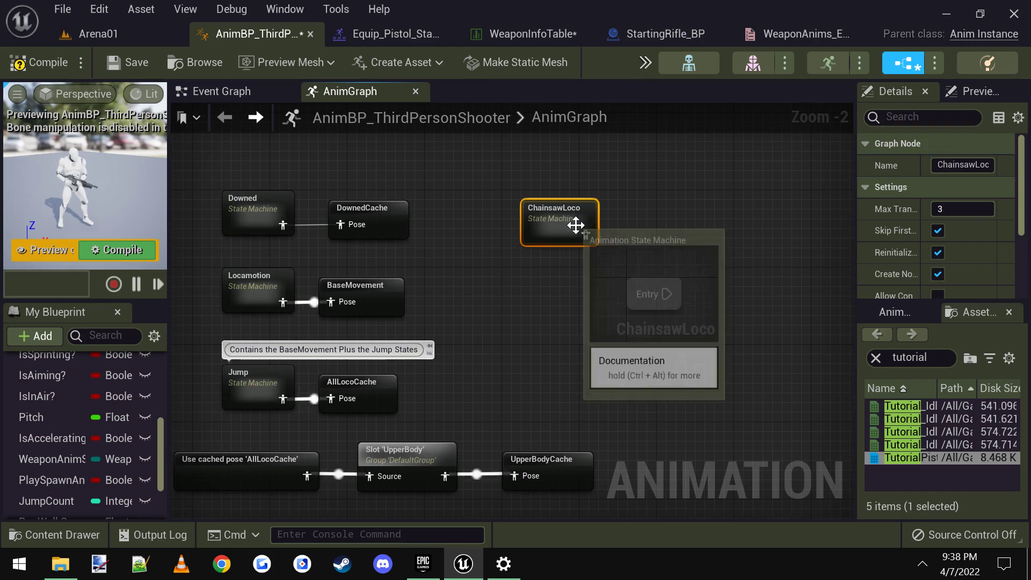
# Examine the states and transitions inside the Locamotion state machine and compare them with the ChainsawLoco graph
pyautogui.moveTo(567, 230); pyautogui.dragTo(472, 371, button='right')
pyautogui.hotkey('alt', 'Left')
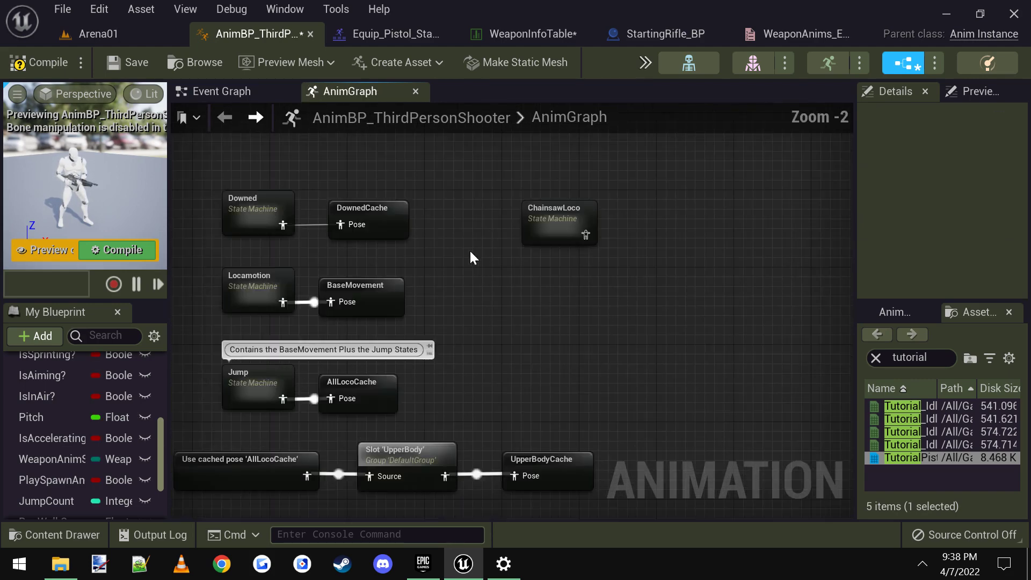
pyautogui.doubleClick(246, 291)
pyautogui.moveTo(500, 242); pyautogui.dragTo(425, 240, button='right')
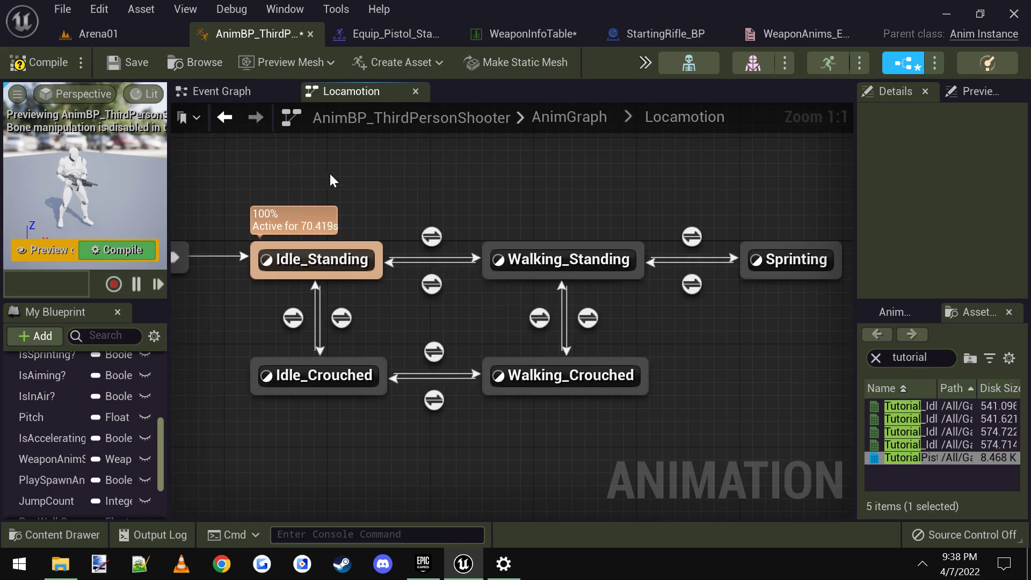
pyautogui.moveTo(306, 165); pyautogui.dragTo(788, 420)
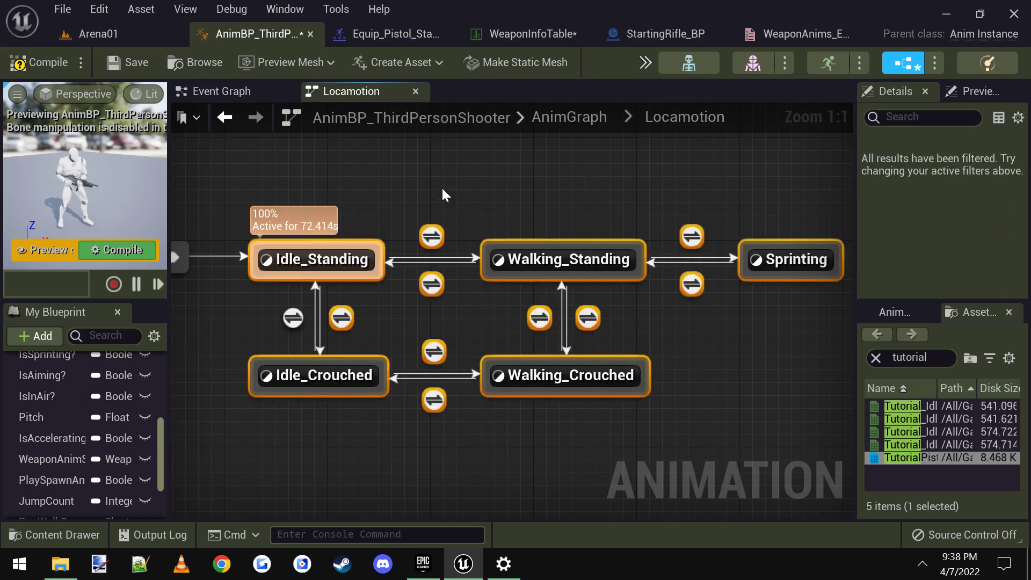
pyautogui.hotkey('alt', 'Left')
pyautogui.doubleClick(561, 229)
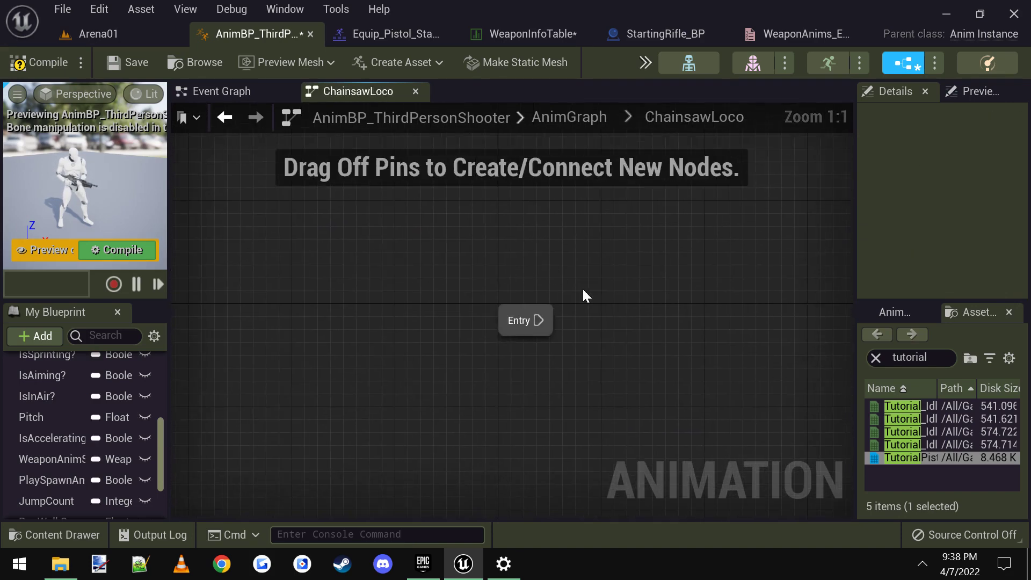
pyautogui.moveTo(591, 322); pyautogui.dragTo(426, 285, button='right')
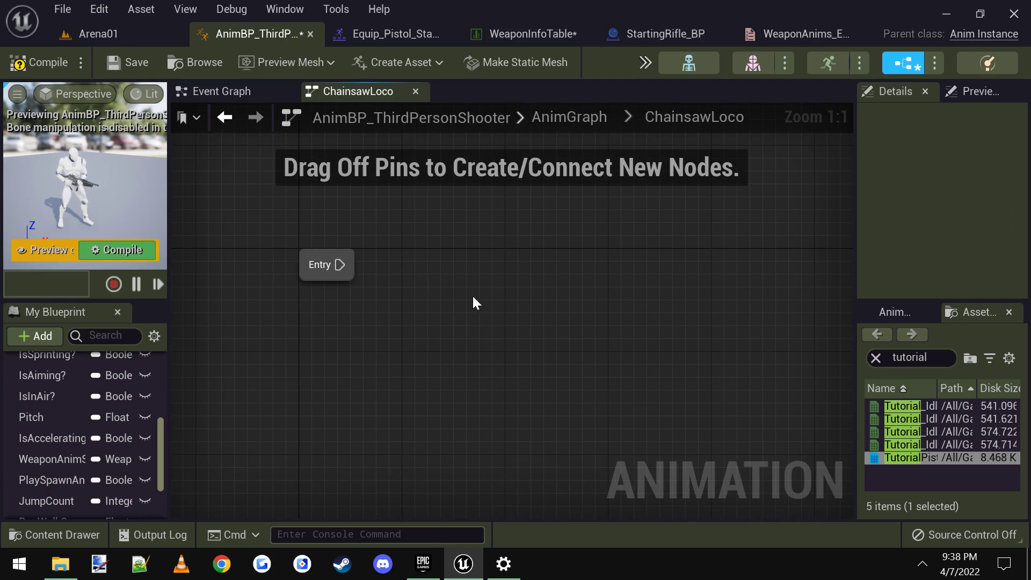
pyautogui.hotkey('alt', 'Left')
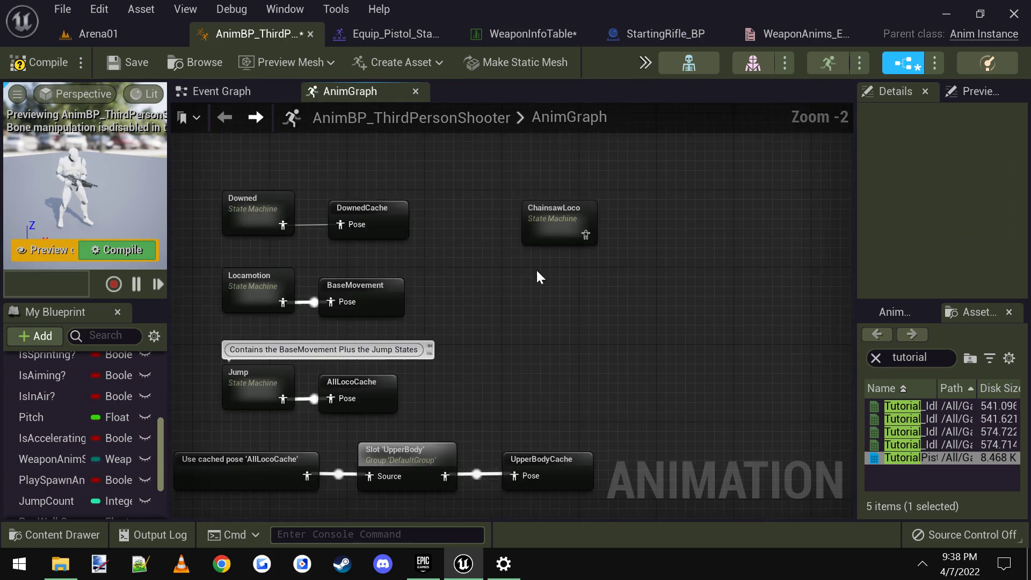
# Save the ChainsawLoco output to a new cached pose named ChainsawLocoCache and align it with the state machine
pyautogui.click(559, 230)
pyautogui.moveTo(549, 304); pyautogui.dragTo(553, 296, button='right')
pyautogui.moveTo(592, 212); pyautogui.dragTo(655, 204)
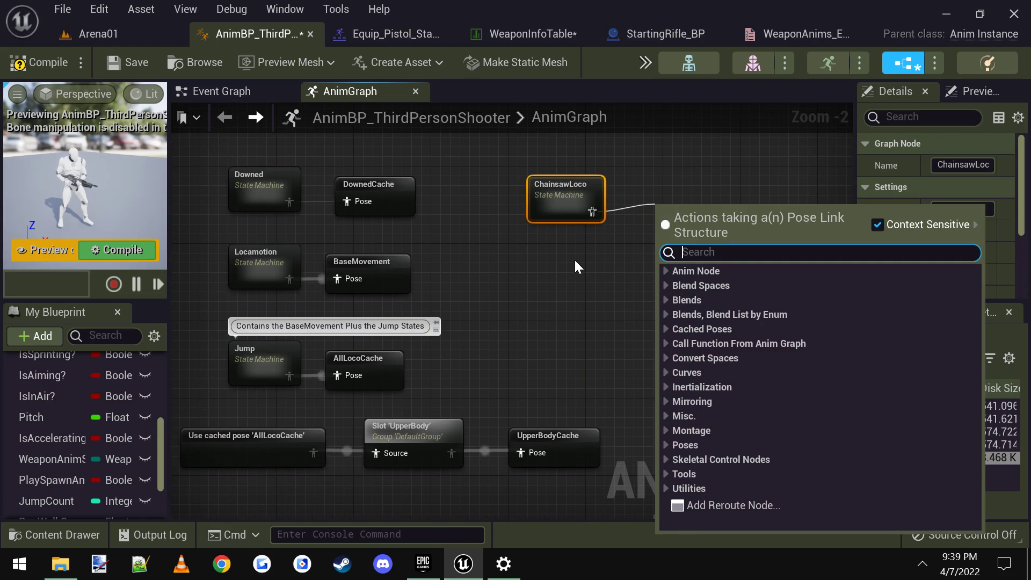
pyautogui.write('cache')
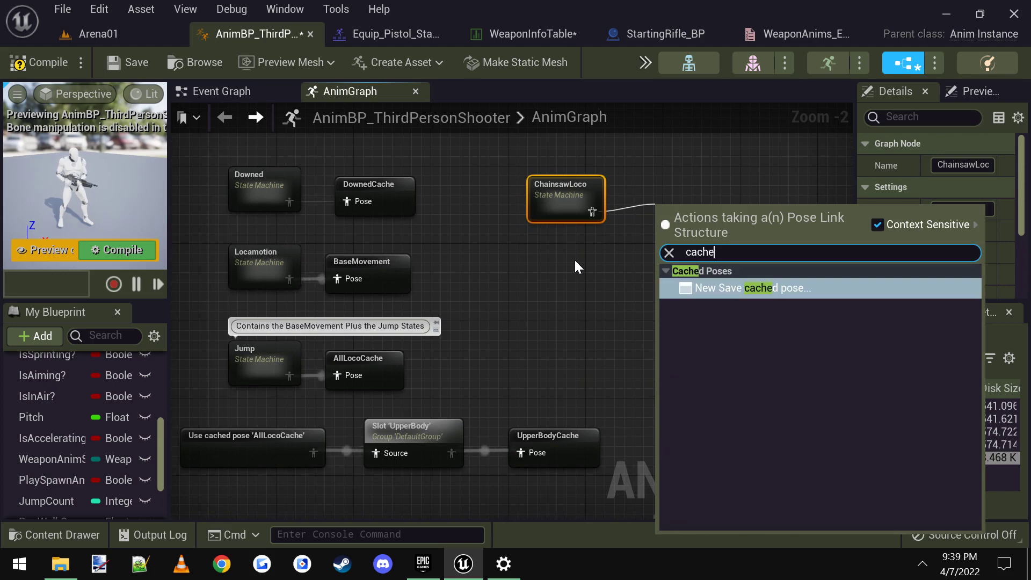
pyautogui.press('Return')
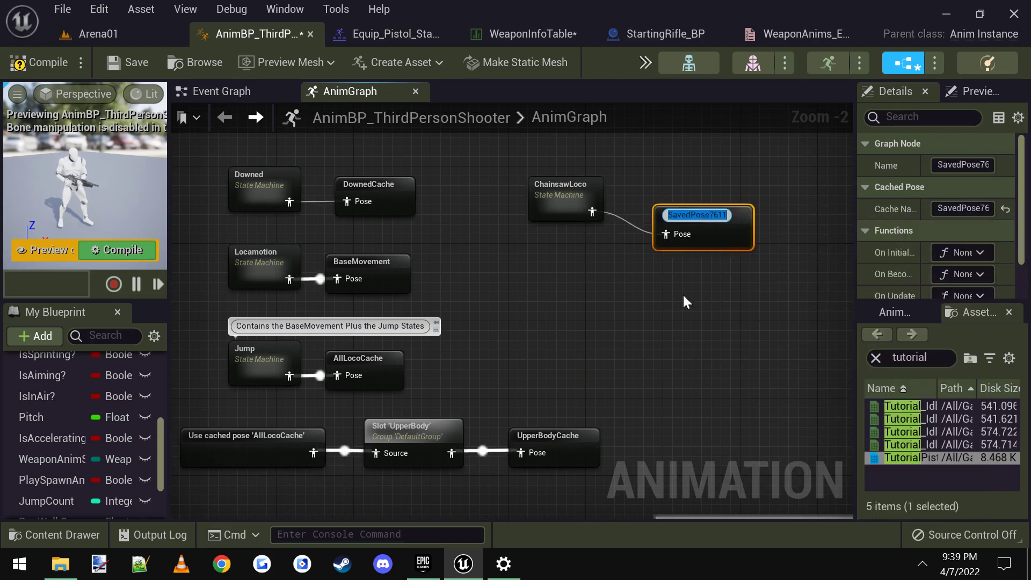
pyautogui.write('Chainsaw')
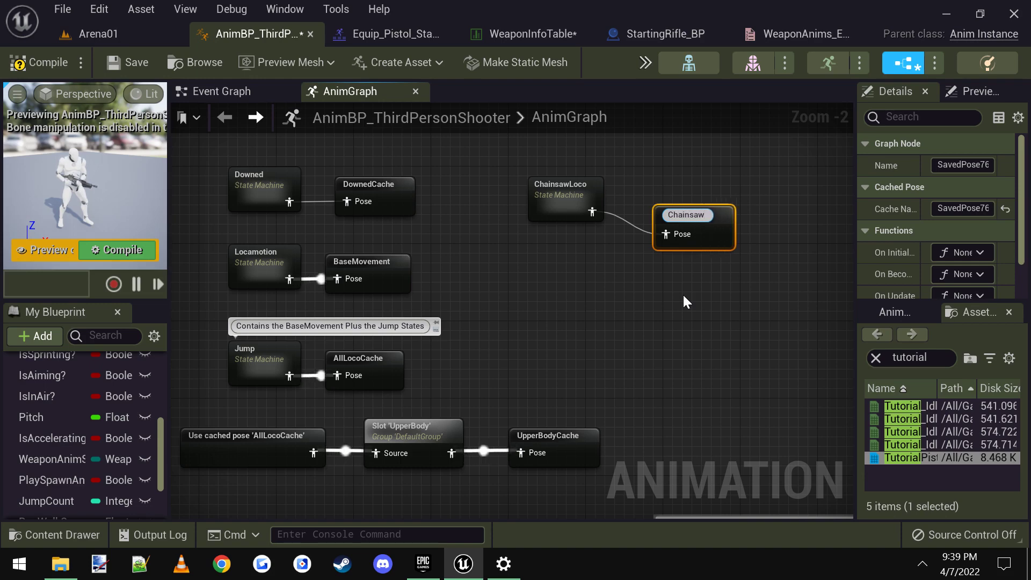
pyautogui.write('L')
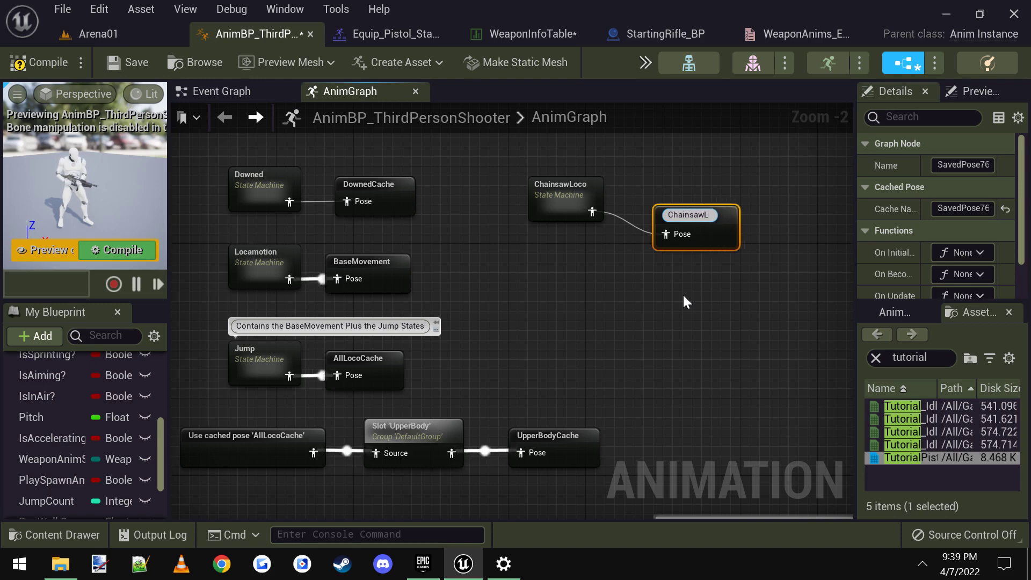
pyautogui.write('olcoCache')
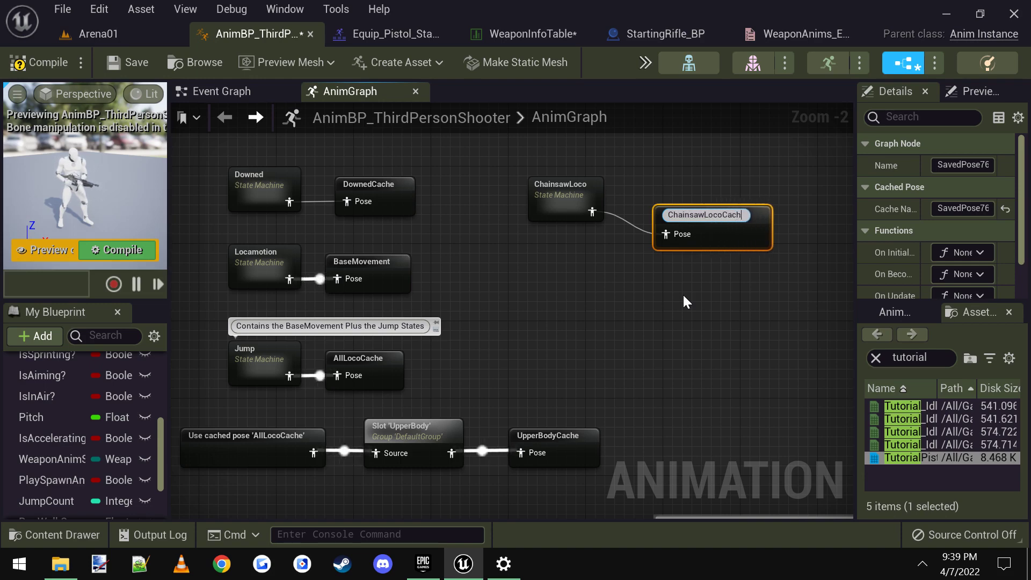
pyautogui.press('Return')
pyautogui.moveTo(652, 235); pyautogui.dragTo(634, 217)
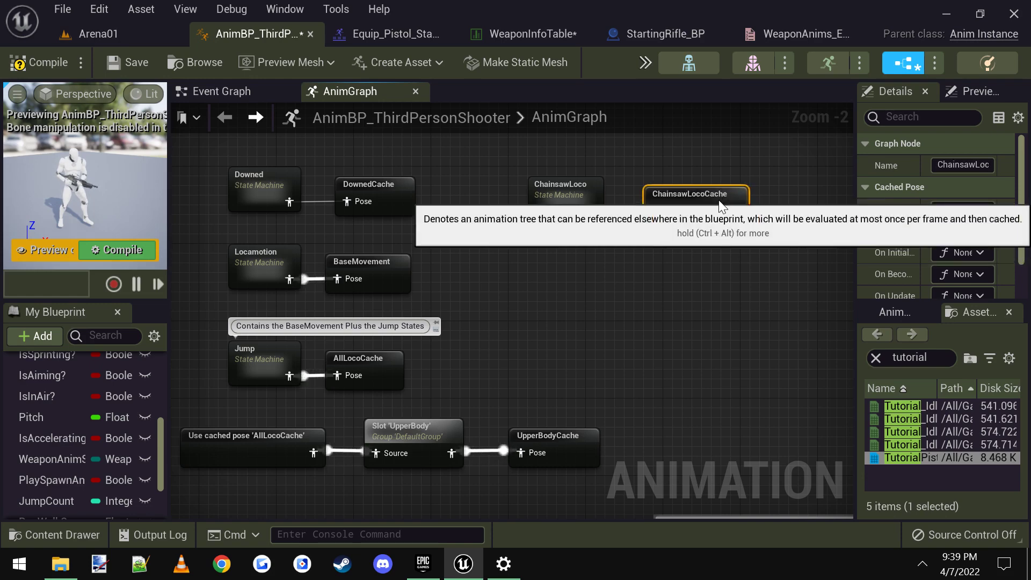
pyautogui.click(629, 288)
# Compare the ChainsawLoco state machine and its cache with the Locamotion nodes and the UpperBody slot chain
pyautogui.click(542, 209)
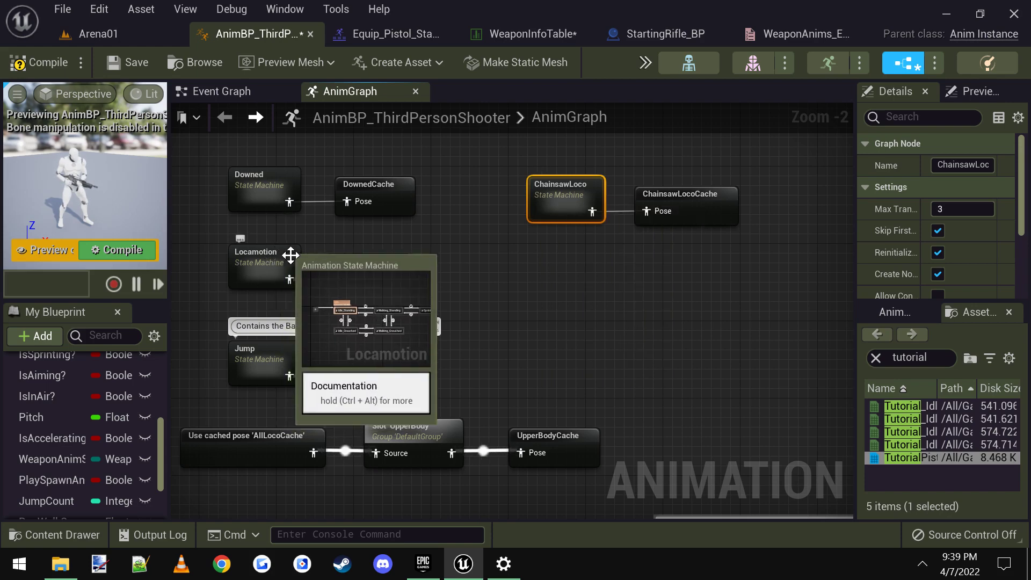
pyautogui.click(699, 205)
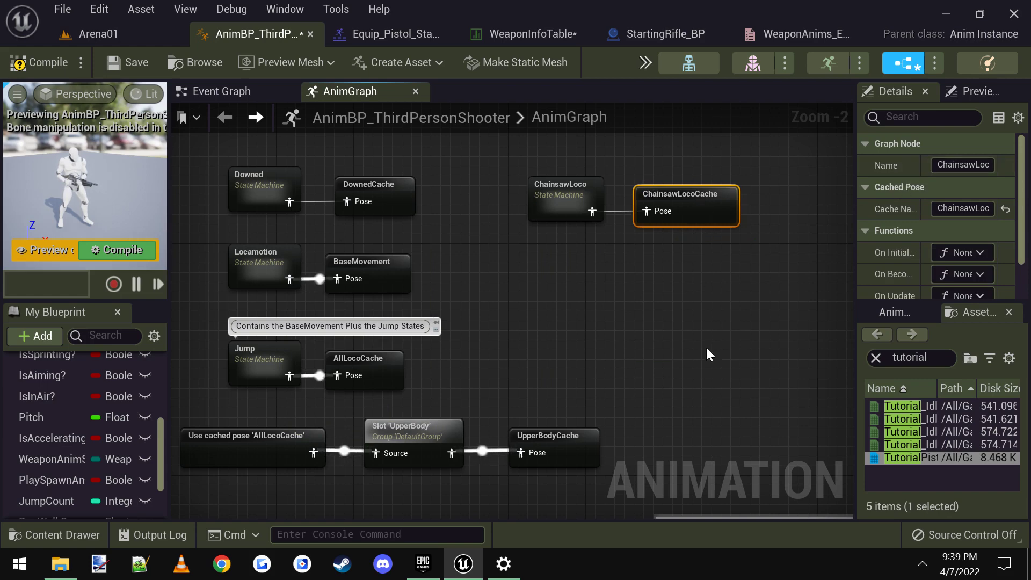
pyautogui.scroll(-2, 706, 346)
pyautogui.click(649, 305)
pyautogui.moveTo(647, 301); pyautogui.dragTo(580, 343, button='right')
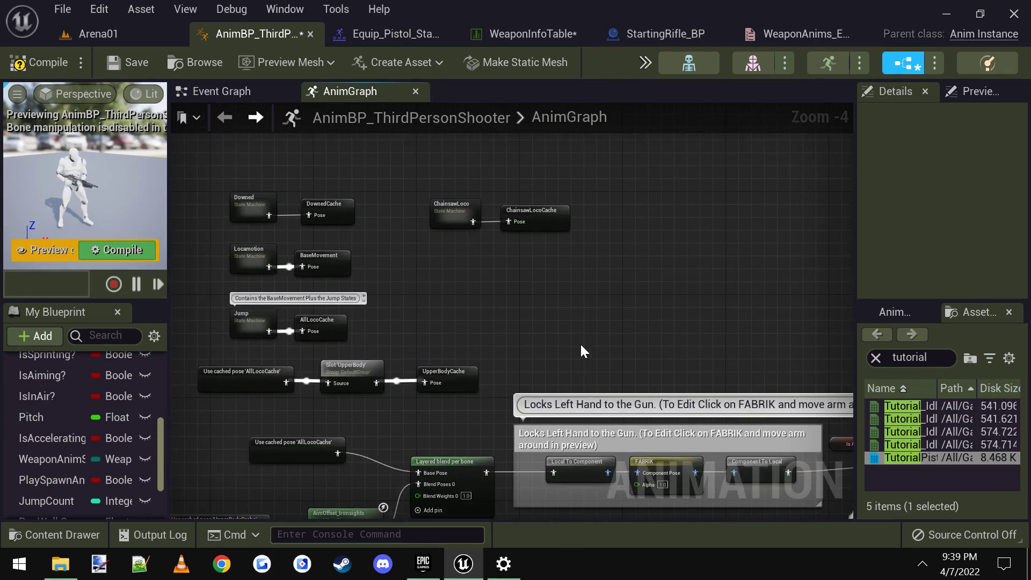
pyautogui.scroll(2, 580, 343)
pyautogui.click(357, 424)
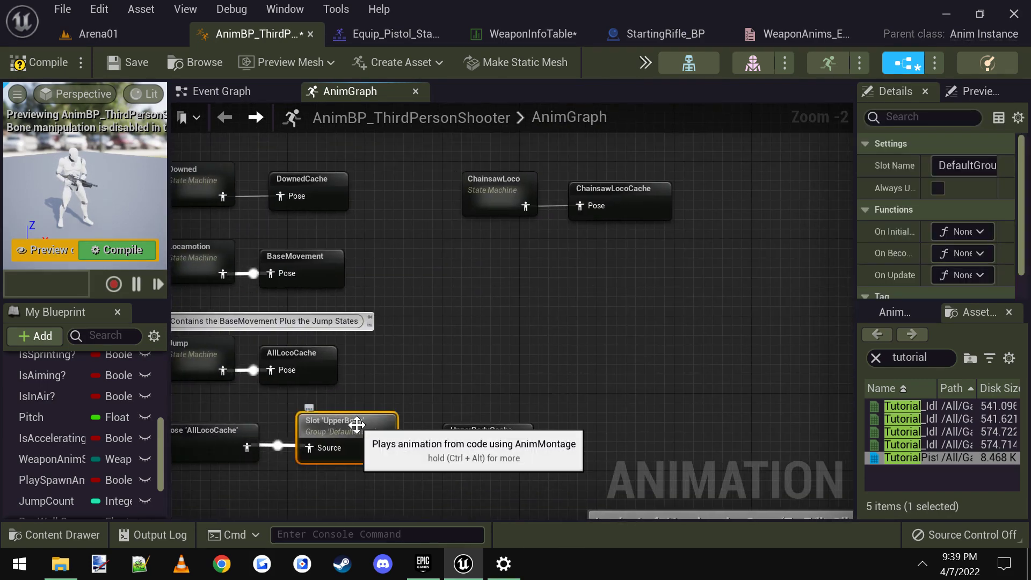
# Duplicate the UpperBody slot node and insert it between the ChainsawLoco state machine and the ChainsawLocoCache node
pyautogui.hotkey('ctrl', 'c')
pyautogui.click(553, 265)
pyautogui.hotkey('ctrl', 'v')
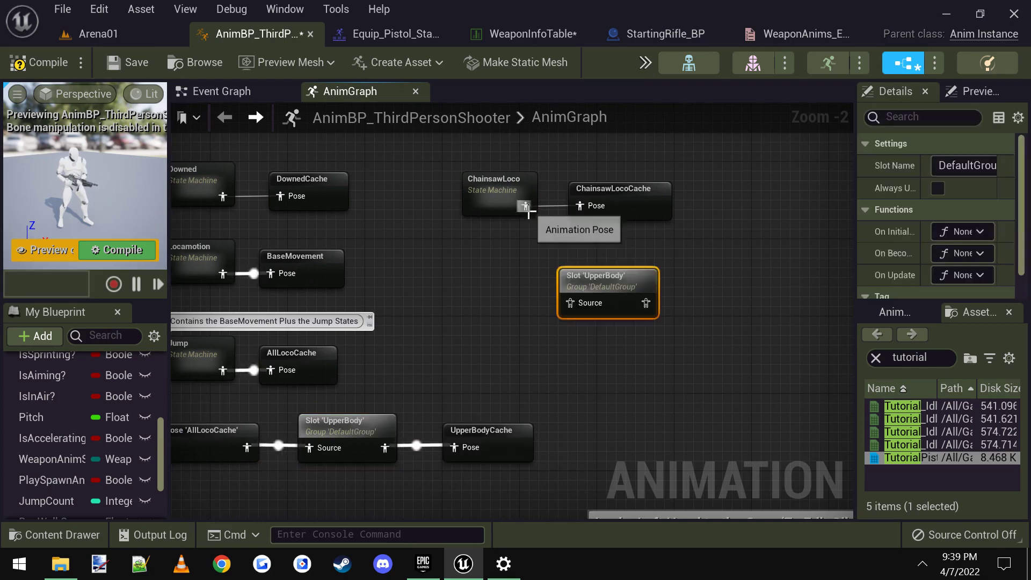
pyautogui.moveTo(528, 211); pyautogui.dragTo(571, 303)
pyautogui.moveTo(646, 303); pyautogui.dragTo(580, 210)
pyautogui.moveTo(607, 205)
pyautogui.mouseDown()
pyautogui.moveTo(731, 281)
pyautogui.moveTo(721, 300)
pyautogui.moveTo(605, 279)
pyautogui.moveTo(591, 193)
pyautogui.mouseUp()
pyautogui.click(569, 192)
pyautogui.moveTo(553, 304); pyautogui.dragTo(612, 283, button='right')
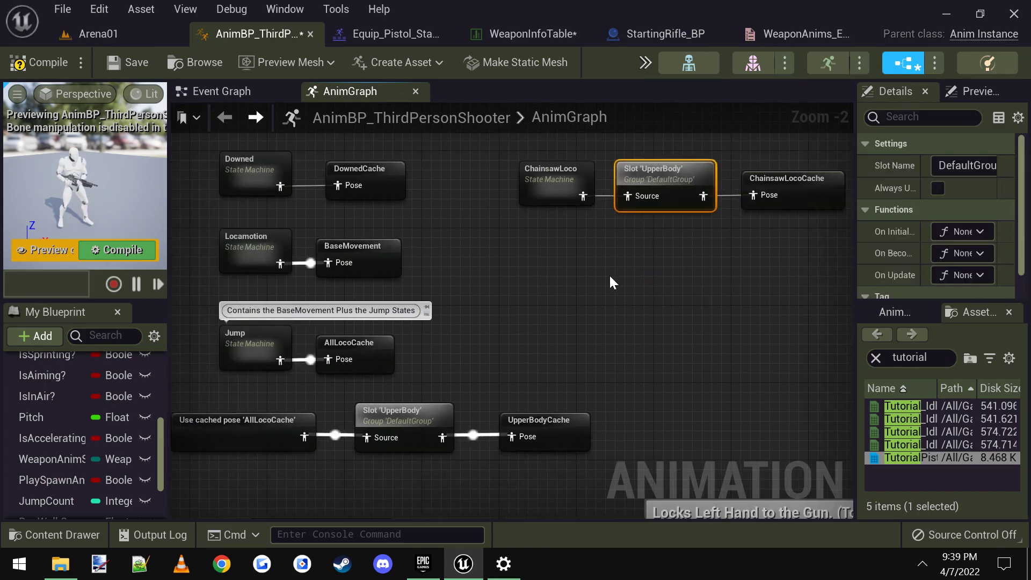
pyautogui.scroll(-1, 609, 274)
pyautogui.moveTo(711, 318); pyautogui.dragTo(630, 319, button='right')
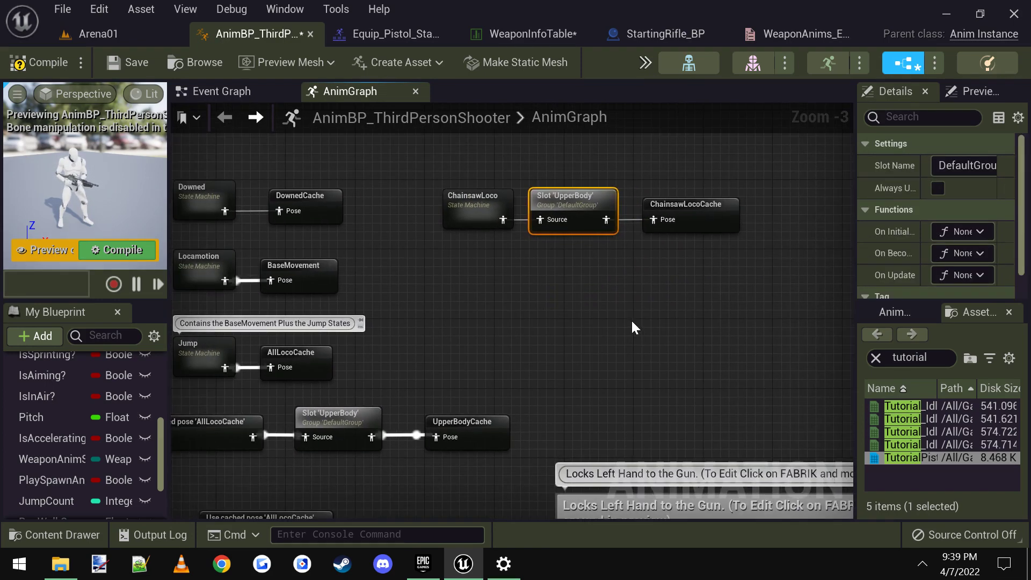
pyautogui.click(587, 324)
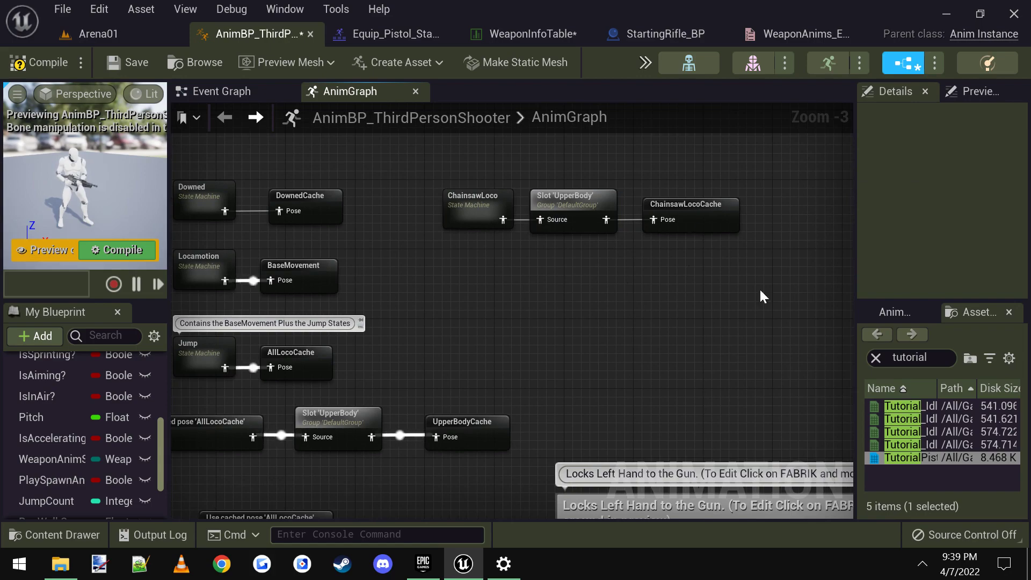
# Add a Use cached pose 'ChainsawLocoCache' node below the pistol's Layered blend per bone node
pyautogui.moveTo(761, 291); pyautogui.dragTo(696, 251, button='right')
pyautogui.scroll(-4, 437, 415)
pyautogui.moveTo(437, 414); pyautogui.dragTo(437, 334, button='right')
pyautogui.scroll(4, 511, 415)
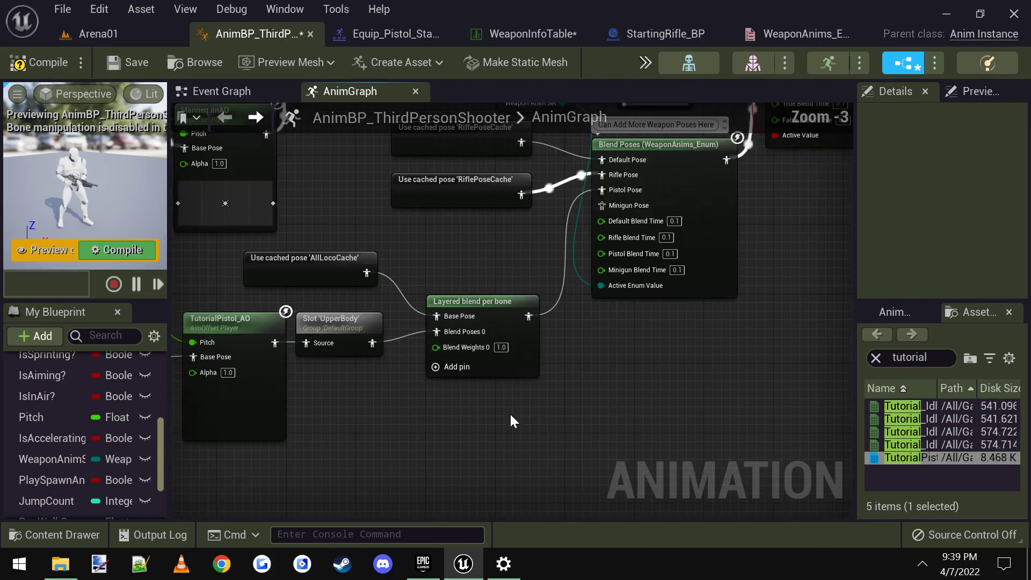
pyautogui.moveTo(511, 412); pyautogui.dragTo(585, 349, button='right')
pyautogui.scroll(-1, 542, 371)
pyautogui.moveTo(543, 375); pyautogui.dragTo(540, 418, button='right')
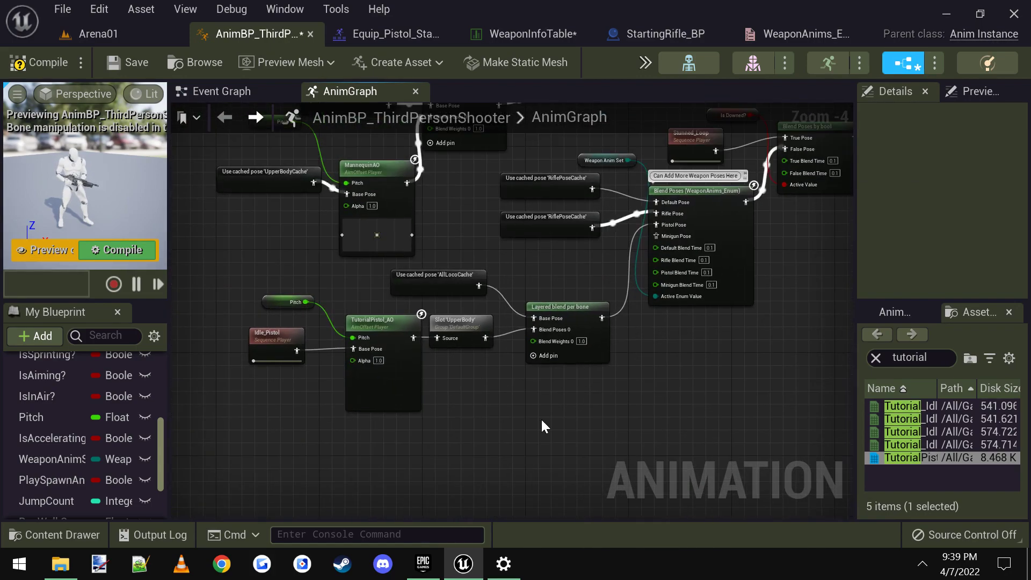
pyautogui.rightClick(539, 419)
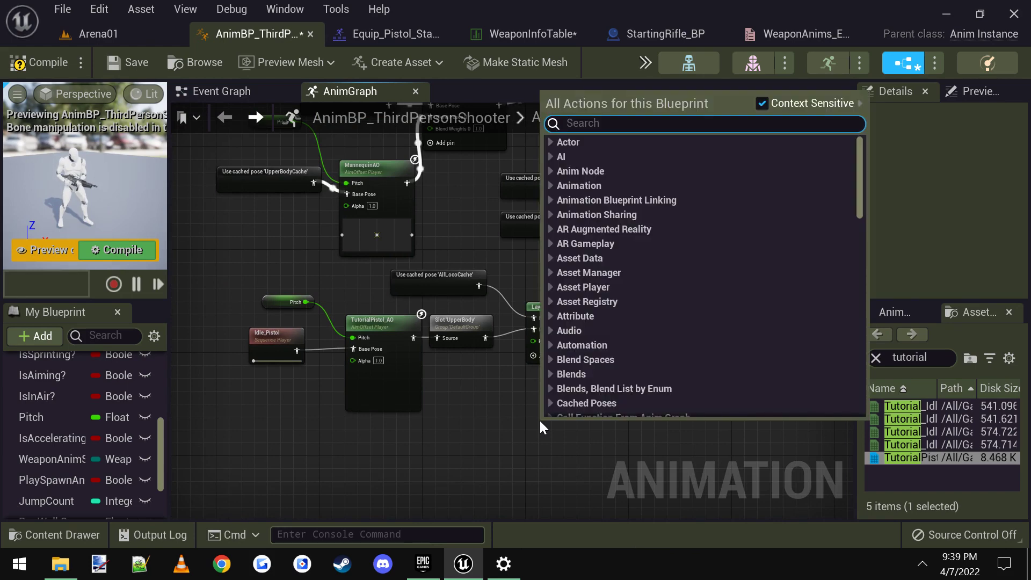
pyautogui.write('chains')
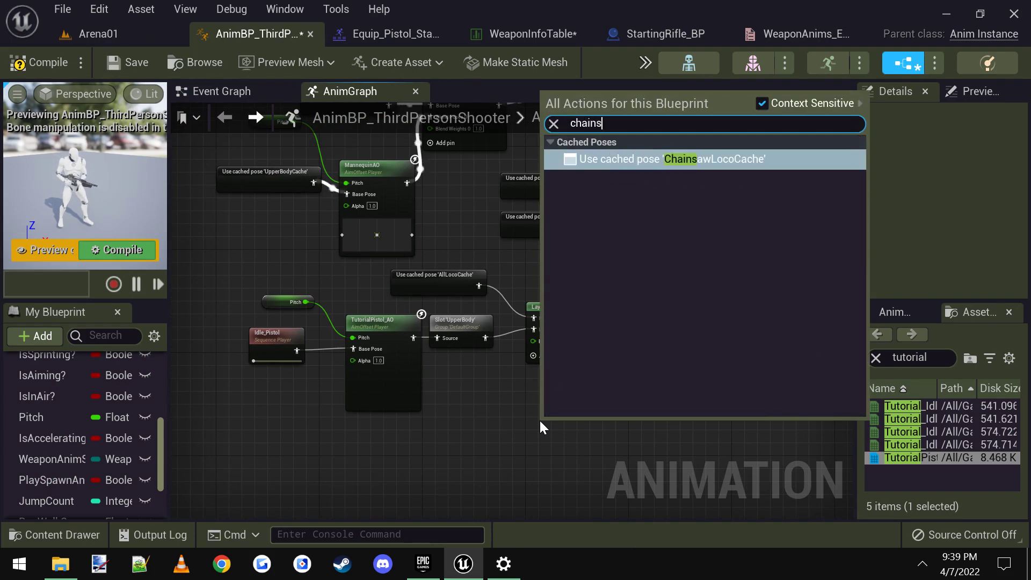
pyautogui.press('Return')
pyautogui.scroll(2, 617, 433)
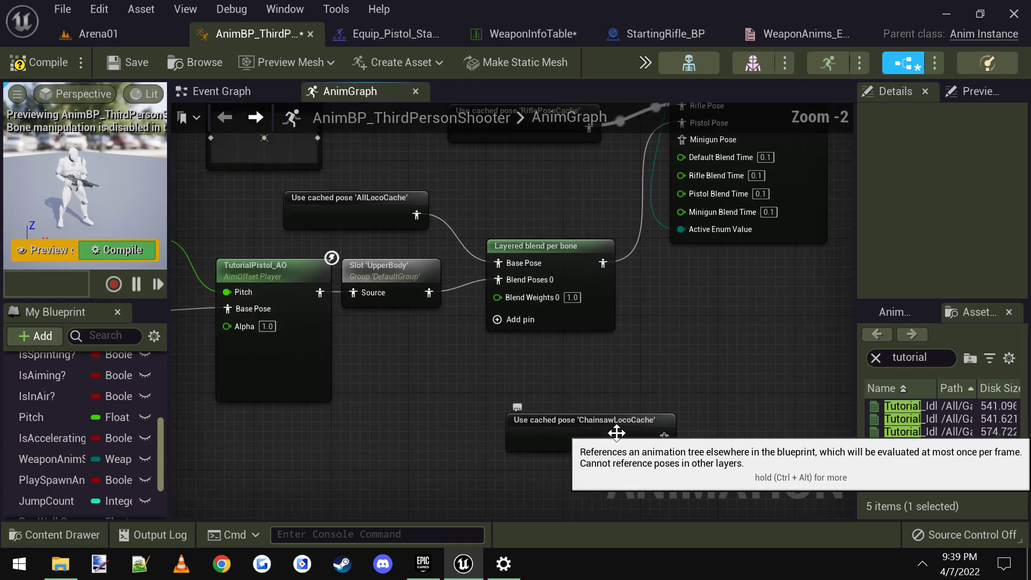
pyautogui.click(616, 433)
# Connect the ChainsawLocoCache pose to the Minigun Pose input of the WeaponAnims_Enum blend node and reposition the cached pose node
pyautogui.scroll(-1, 594, 429)
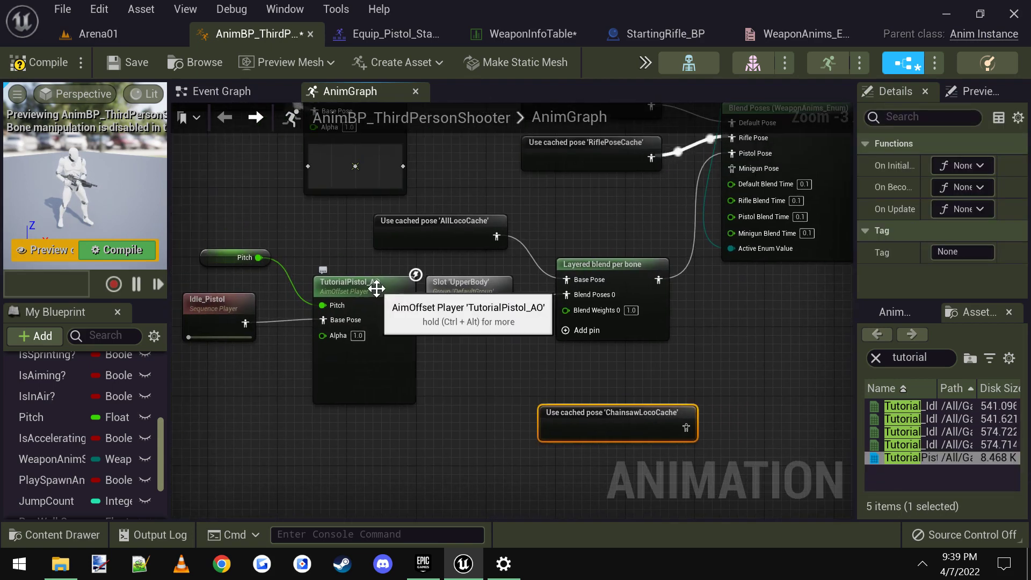
pyautogui.click(376, 288)
pyautogui.click(623, 379)
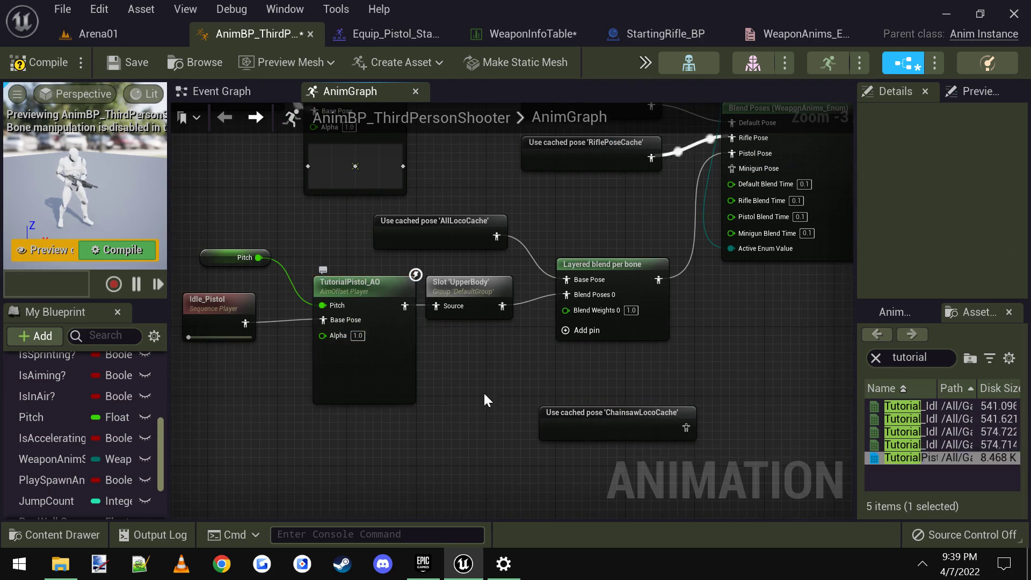
pyautogui.moveTo(488, 401); pyautogui.dragTo(503, 326, button='right')
pyautogui.moveTo(612, 343); pyautogui.dragTo(510, 388)
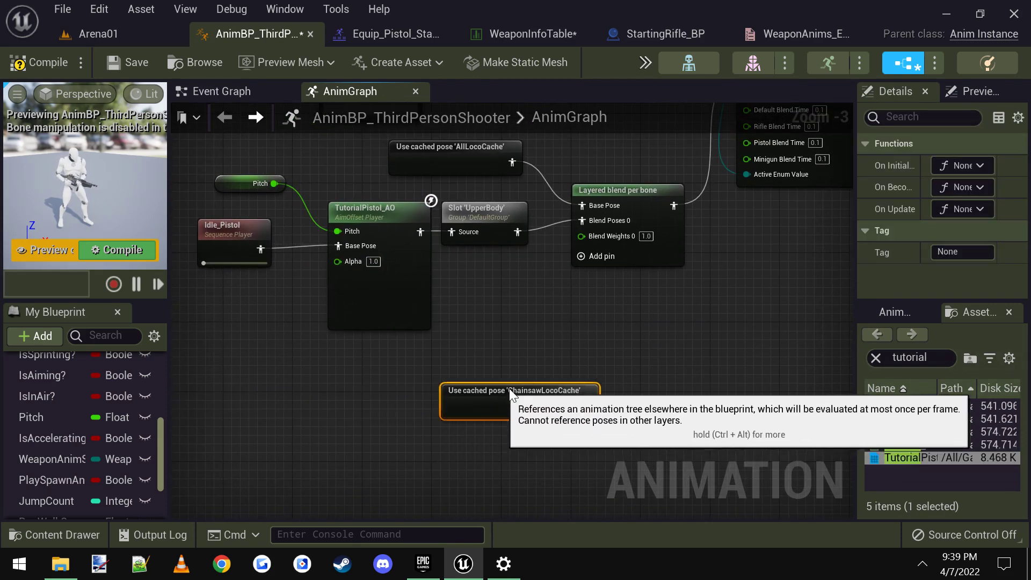
pyautogui.moveTo(509, 388); pyautogui.dragTo(497, 448, button='right')
pyautogui.moveTo(521, 463); pyautogui.dragTo(636, 169)
pyautogui.moveTo(490, 465); pyautogui.dragTo(498, 465)
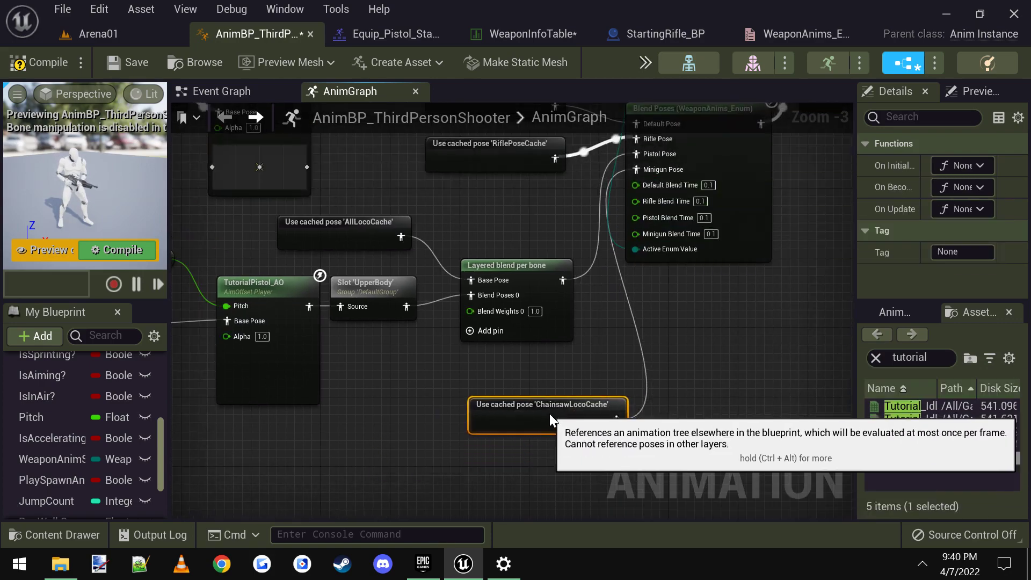
pyautogui.scroll(-1, 601, 392)
pyautogui.scroll(2, 693, 226)
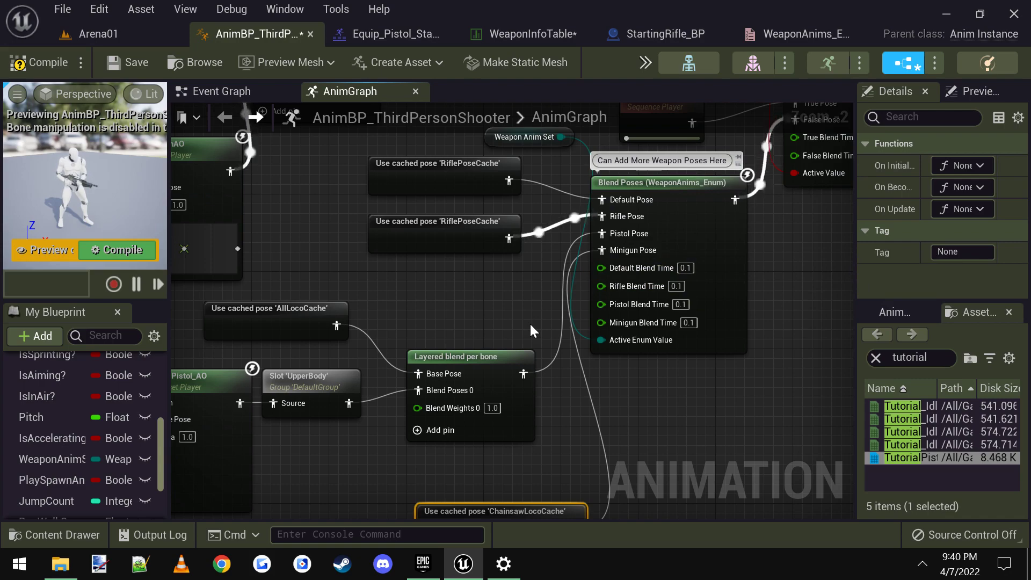
# Review the Starting_Rifle row in WeaponInfoTable, including its third-person animations and WeaponAnimSet options, and view StartingRifle_BP
pyautogui.click(509, 37)
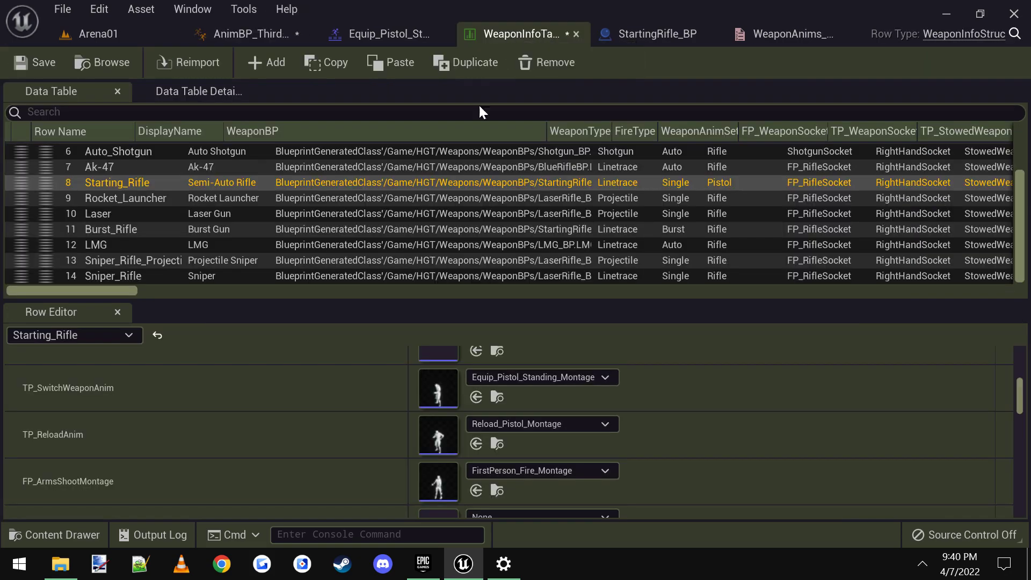
pyautogui.click(263, 34)
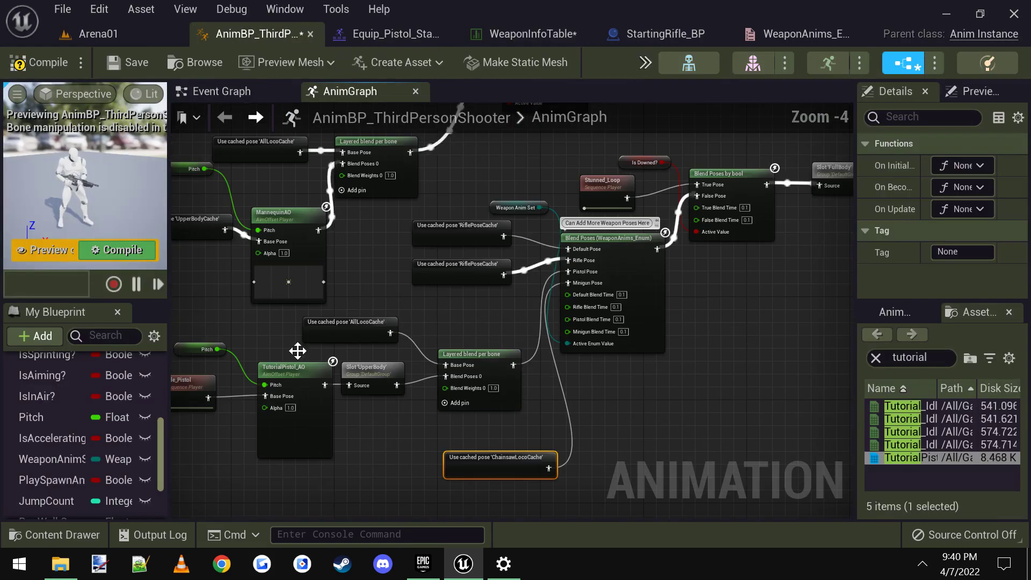
pyautogui.click(505, 36)
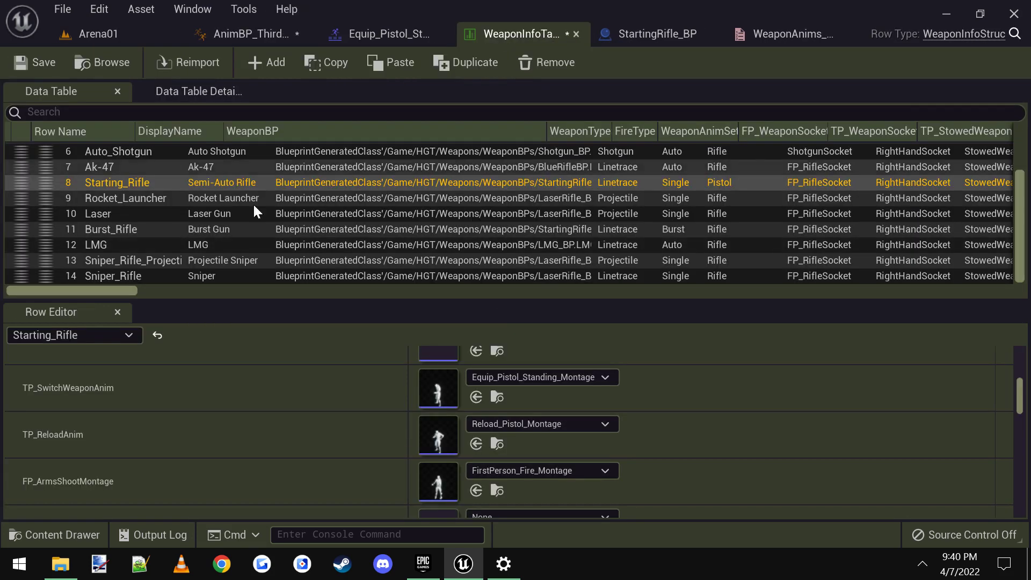
pyautogui.scroll(3, 510, 439)
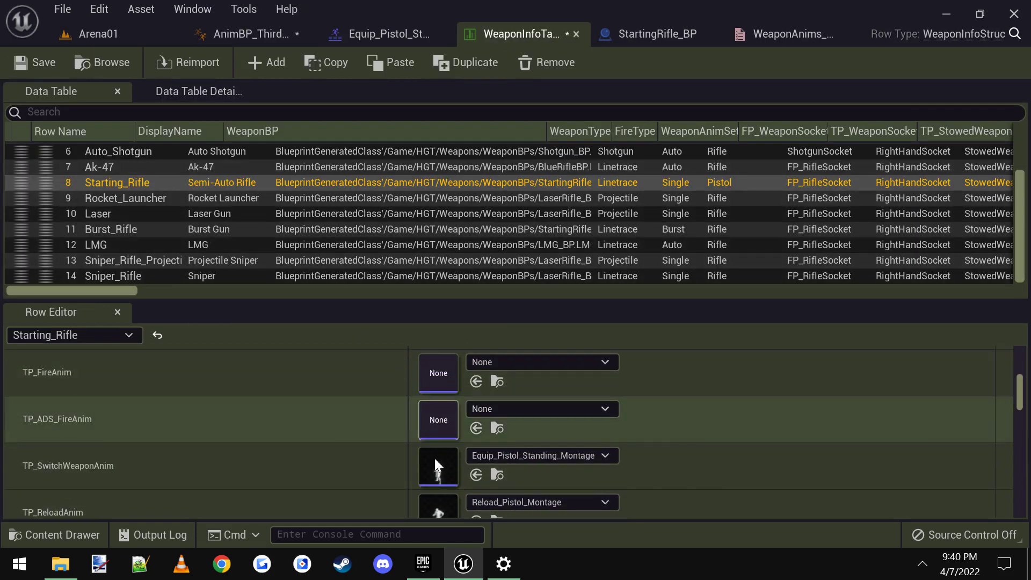
pyautogui.scroll(1, 468, 433)
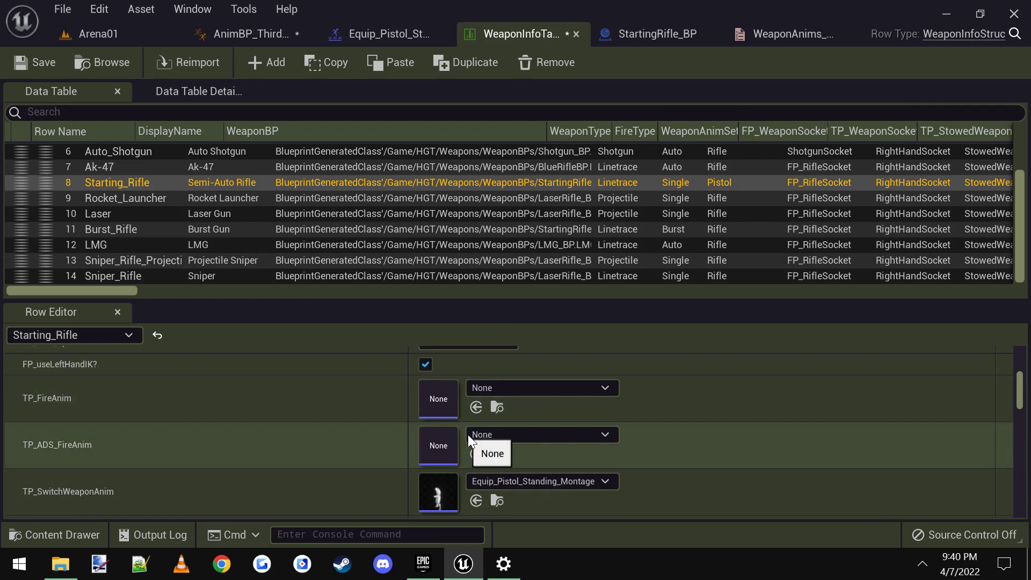
pyautogui.scroll(-1, 505, 465)
pyautogui.scroll(5, 496, 467)
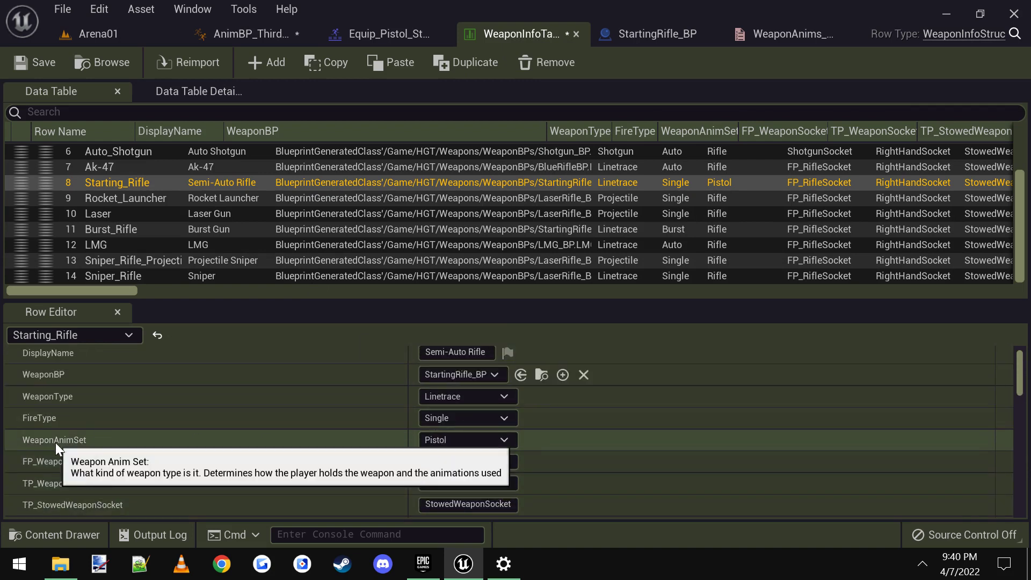
pyautogui.click(505, 443)
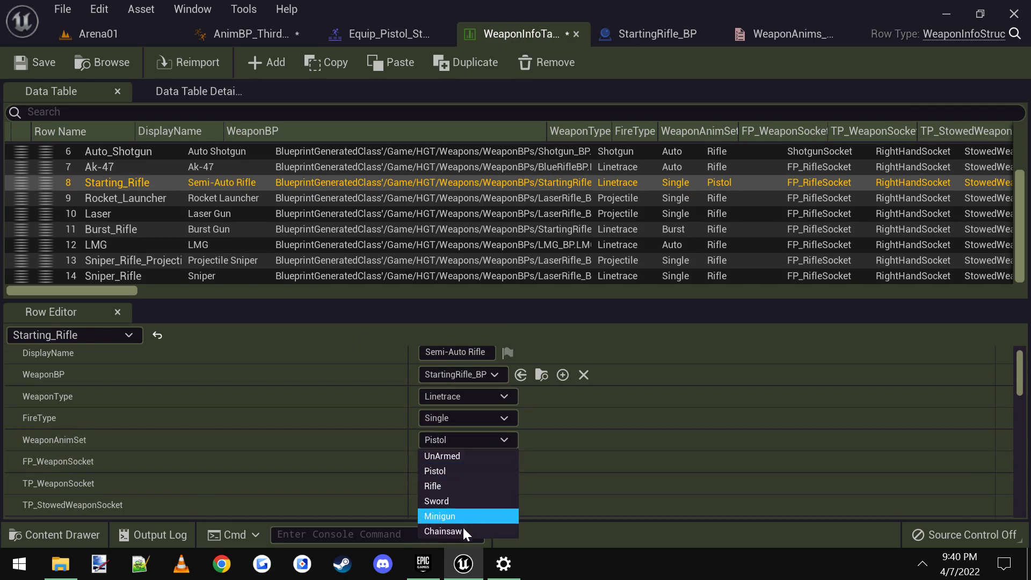
pyautogui.click(649, 331)
pyautogui.scroll(-3, 446, 440)
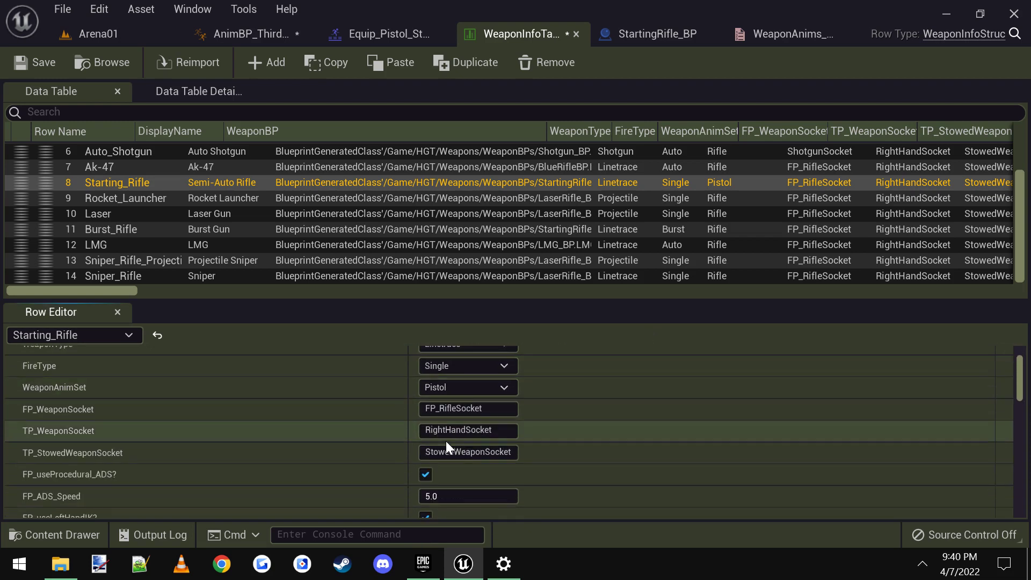
pyautogui.scroll(5, 430, 428)
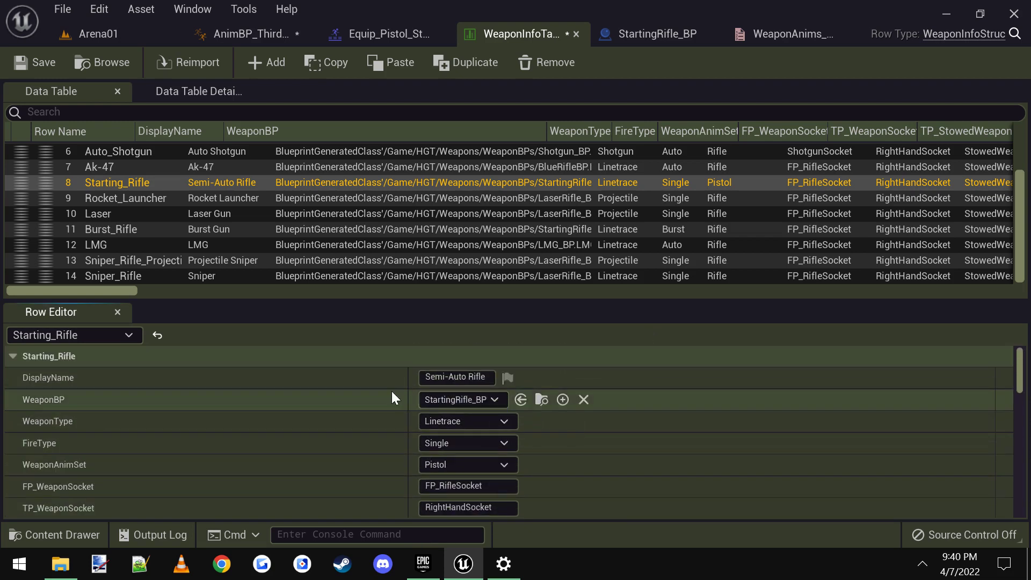
pyautogui.click(645, 33)
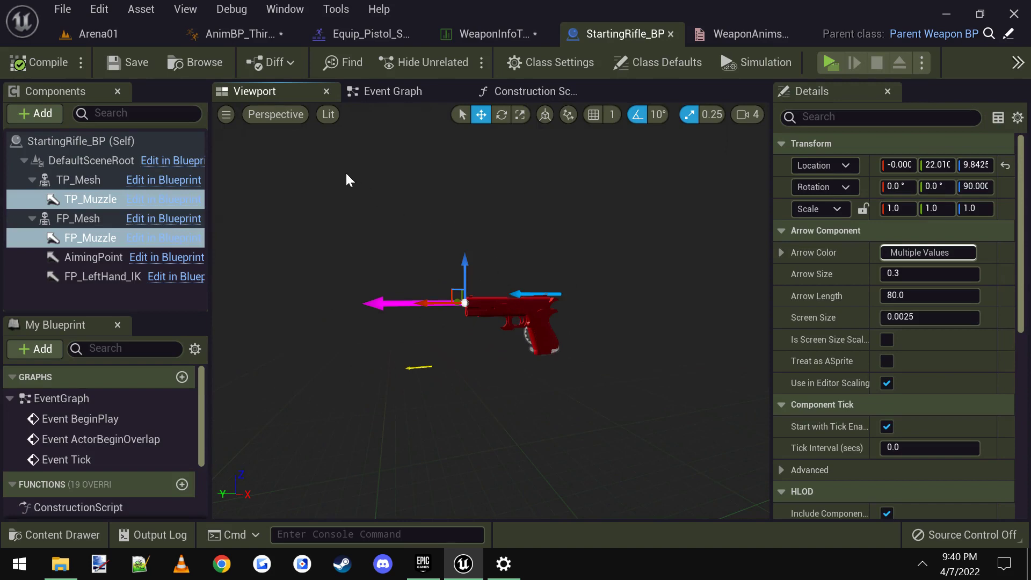
# View the Appearance page of the Editor Preferences, including the active theme, and close the preferences
pyautogui.click(102, 34)
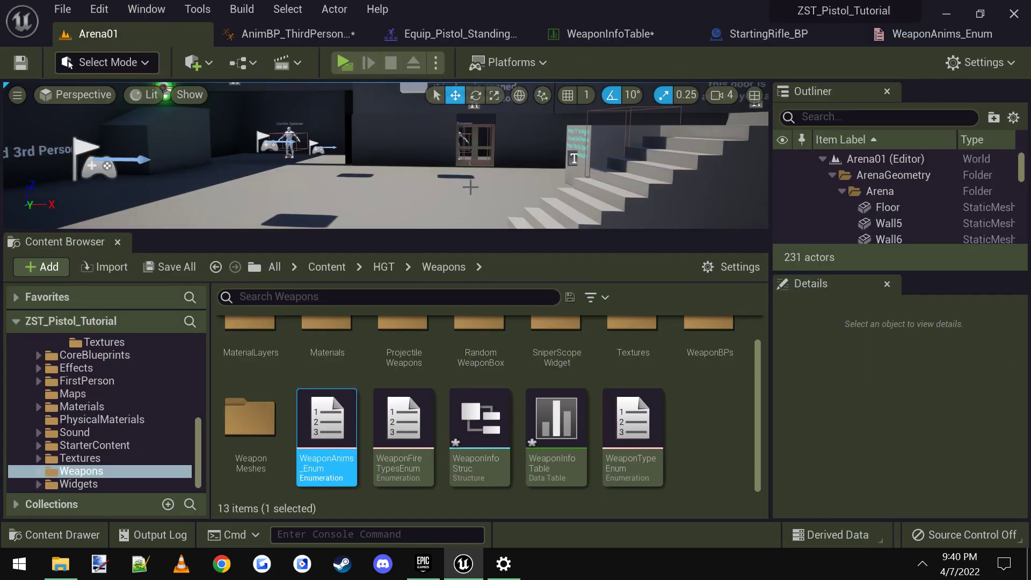
pyautogui.moveTo(443, 174)
pyautogui.mouseDown(button='right')
pyautogui.moveTo(472, 194)
pyautogui.moveTo(442, 178)
pyautogui.mouseUp(button='right')
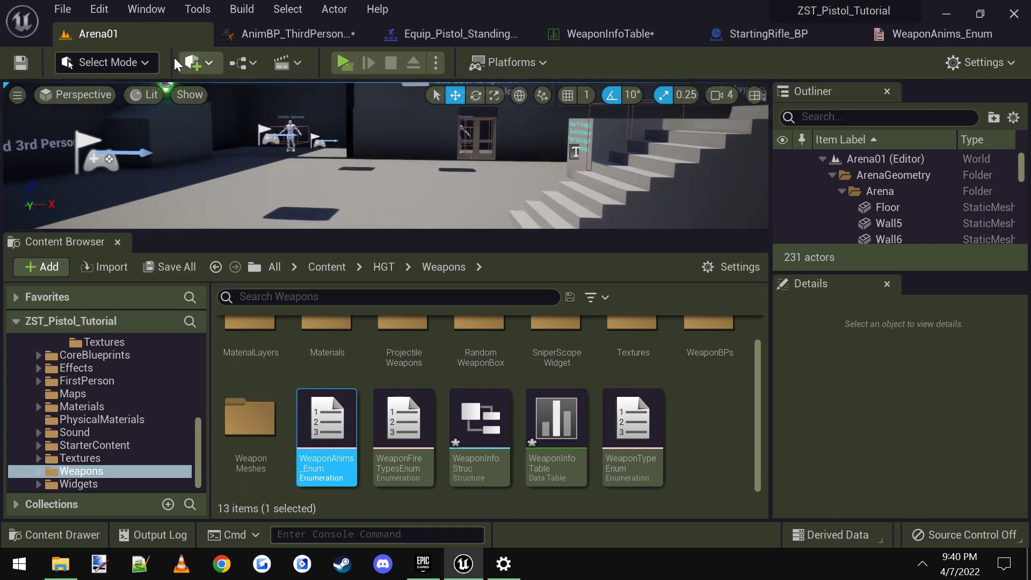
pyautogui.click(102, 11)
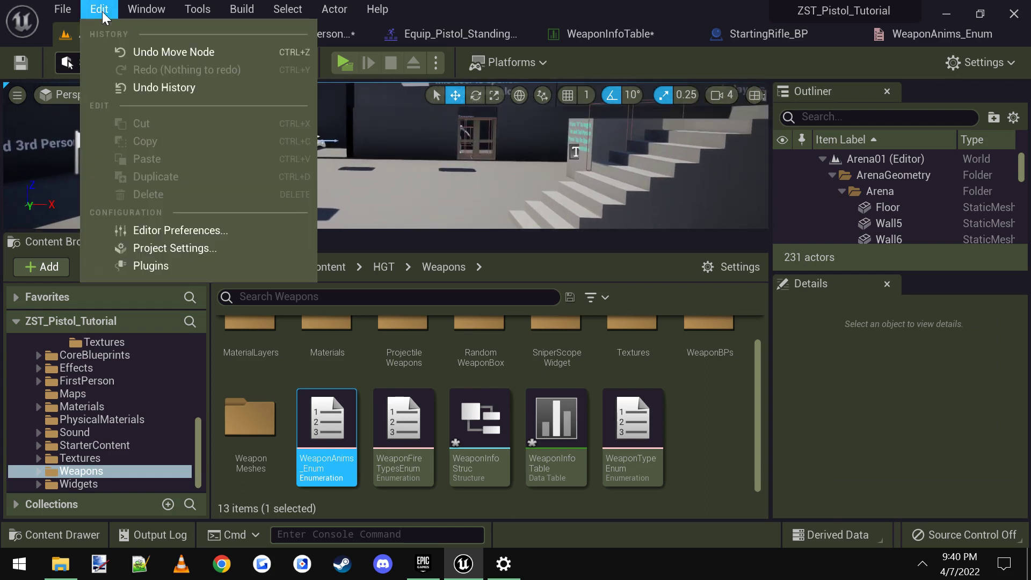
pyautogui.click(177, 233)
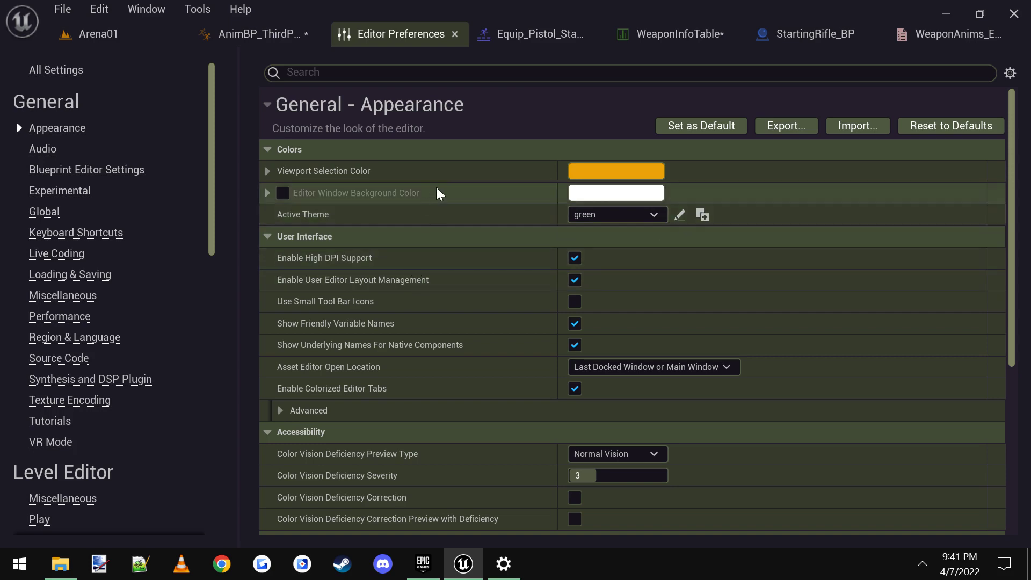
pyautogui.click(455, 34)
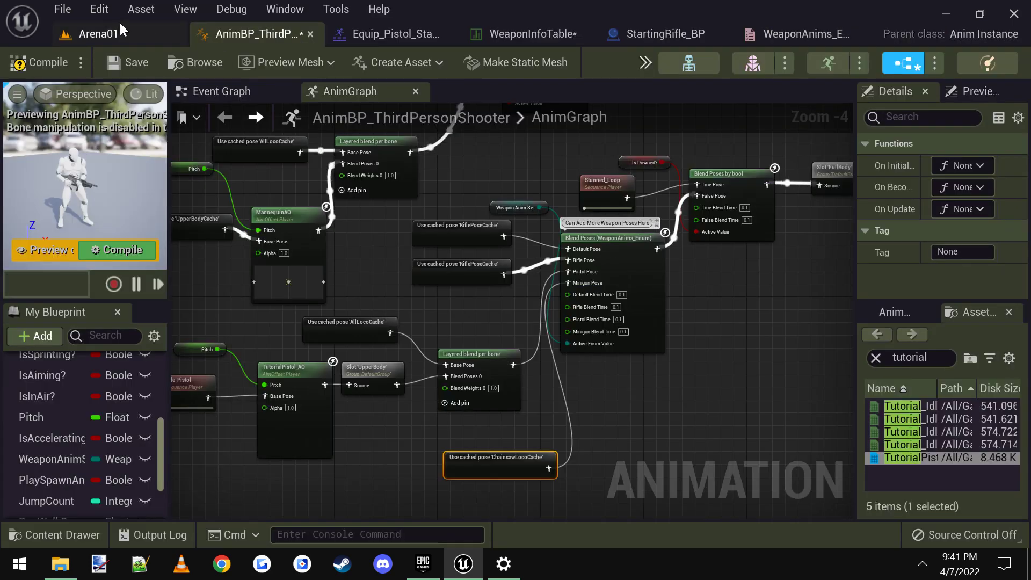
# Compile and save AnimBP_ThirdPersonShooter
pyautogui.click(492, 318)
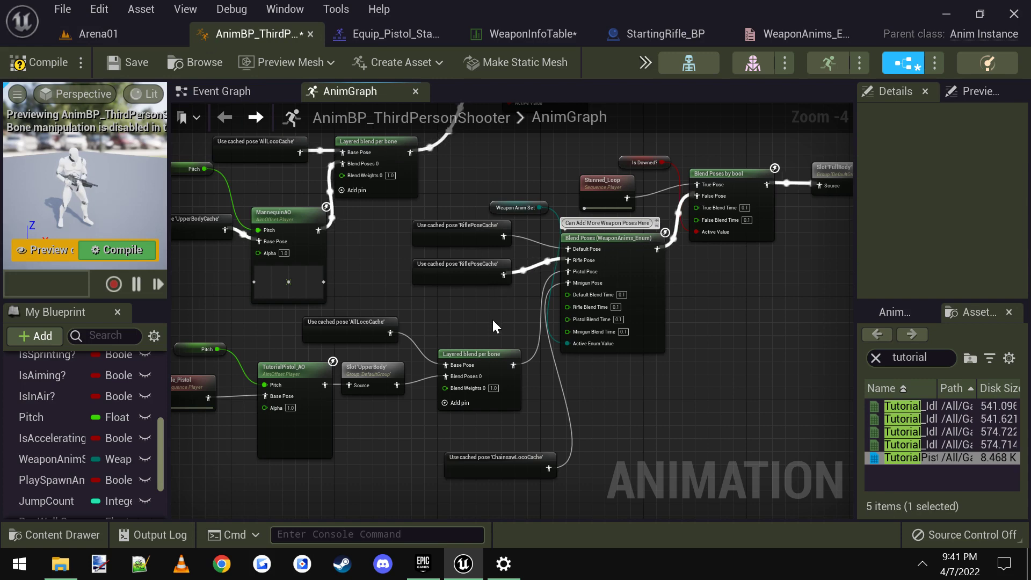
pyautogui.scroll(-4, 484, 312)
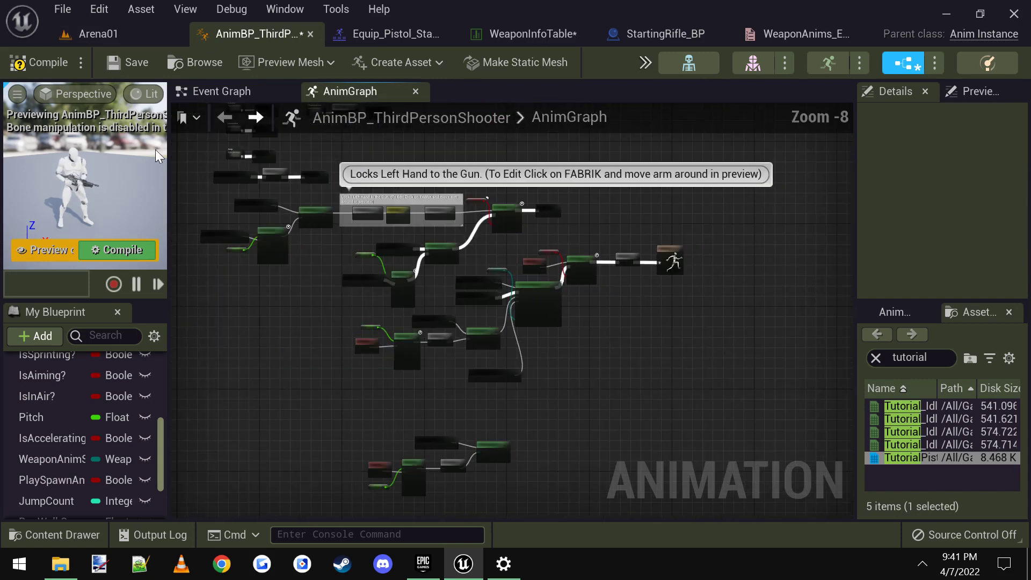
pyautogui.click(32, 62)
pyautogui.click(128, 63)
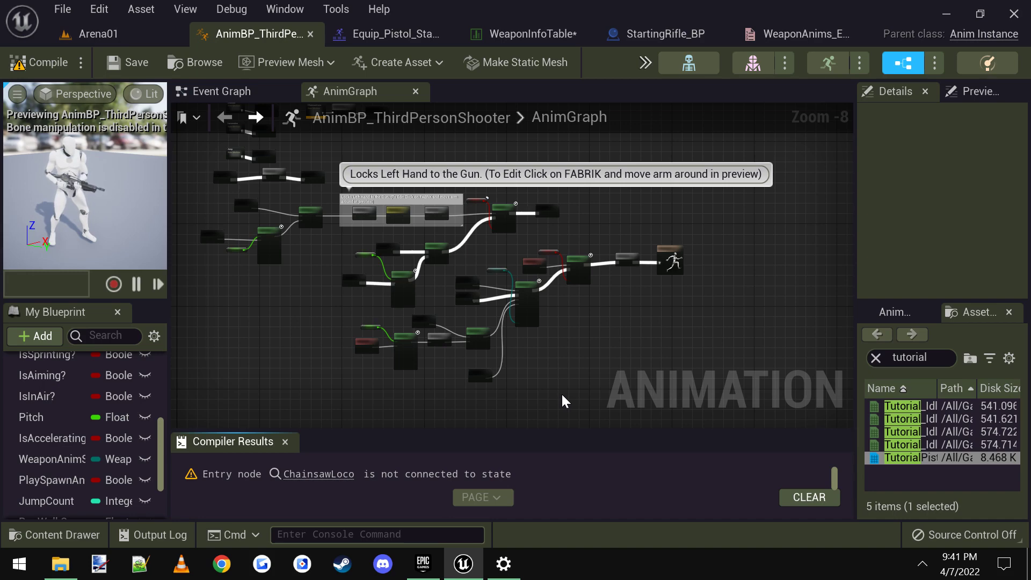
# Move the Use cached pose 'ChainsawLocoCache' node closer beneath the pistol's Layered blend per bone node
pyautogui.scroll(5, 450, 350)
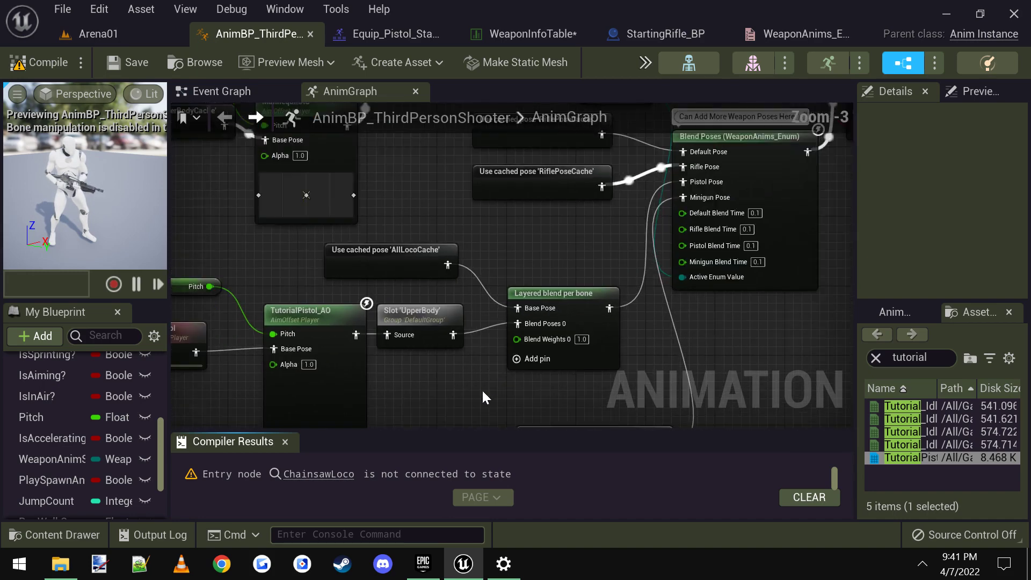
pyautogui.moveTo(484, 397); pyautogui.dragTo(485, 321, button='right')
pyautogui.scroll(-1, 486, 325)
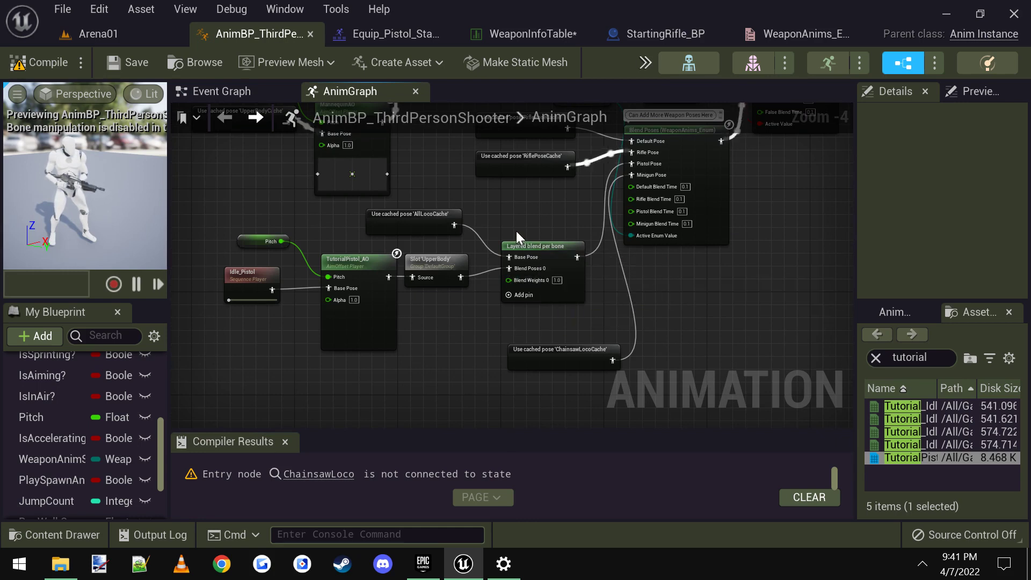
pyautogui.moveTo(232, 217); pyautogui.dragTo(545, 327)
pyautogui.click(500, 322)
pyautogui.moveTo(493, 323); pyautogui.dragTo(509, 333, button='right')
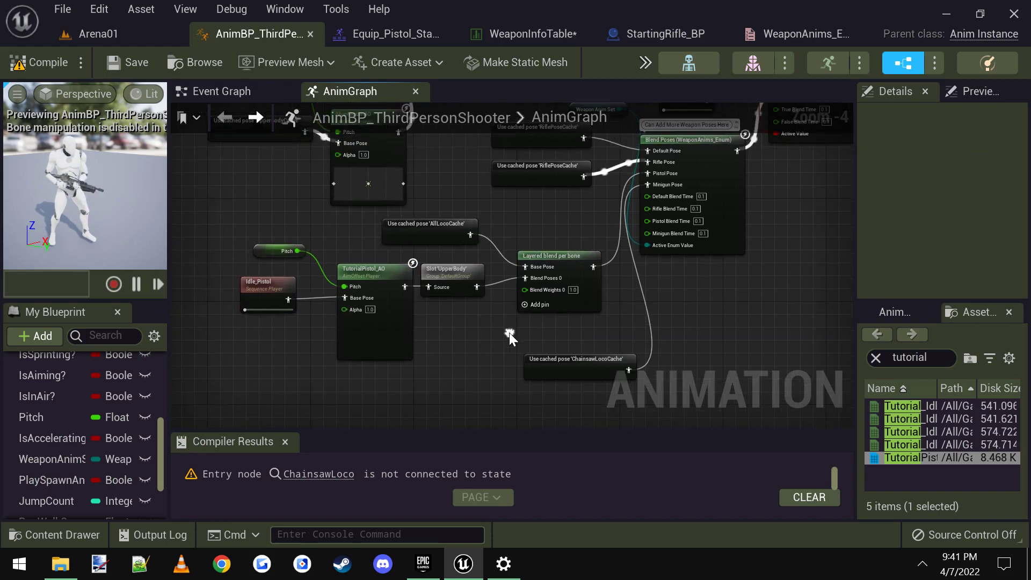
pyautogui.moveTo(581, 363); pyautogui.dragTo(549, 343)
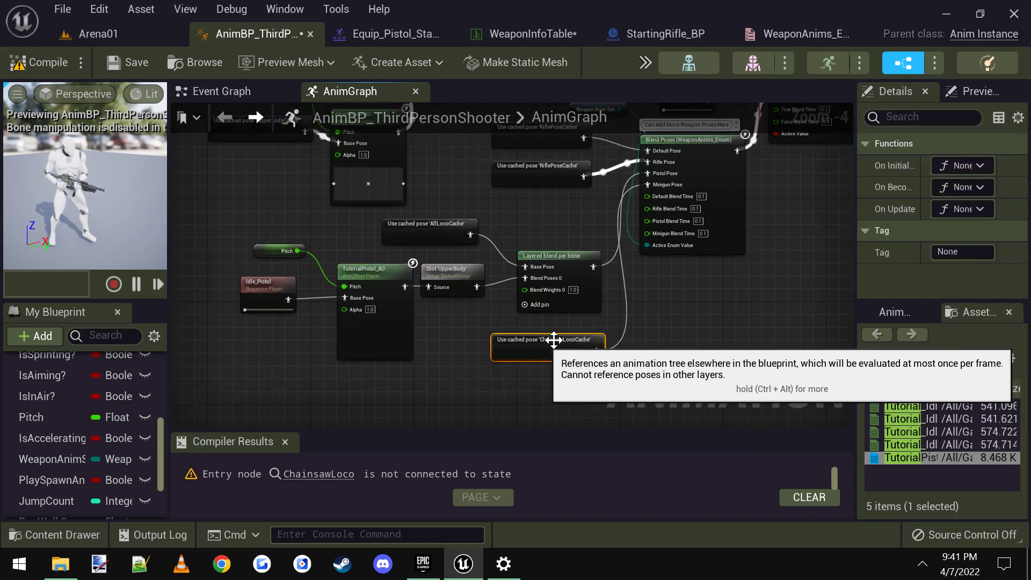
pyautogui.click(467, 341)
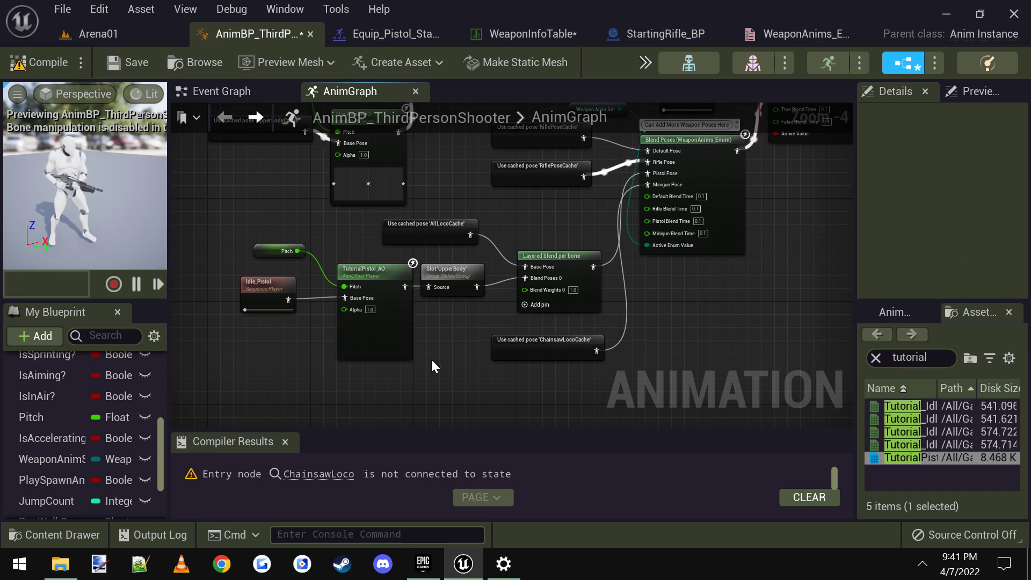
pyautogui.moveTo(432, 360); pyautogui.dragTo(440, 353, button='right')
pyautogui.scroll(1, 526, 284)
pyautogui.moveTo(635, 193); pyautogui.dragTo(611, 228, button='right')
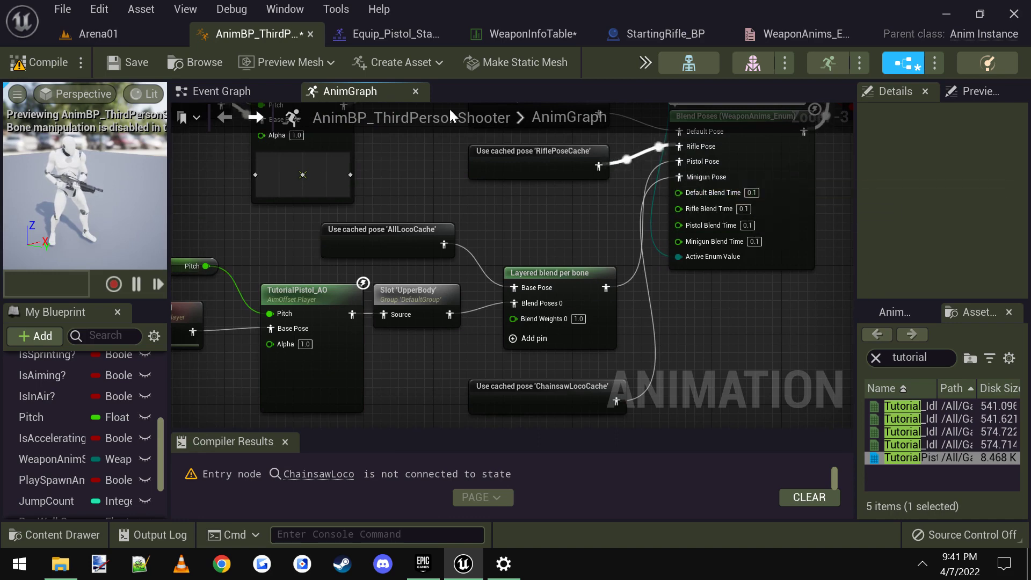
# Check WeaponInfoTable briefly and return to the Arena01 level
pyautogui.click(532, 33)
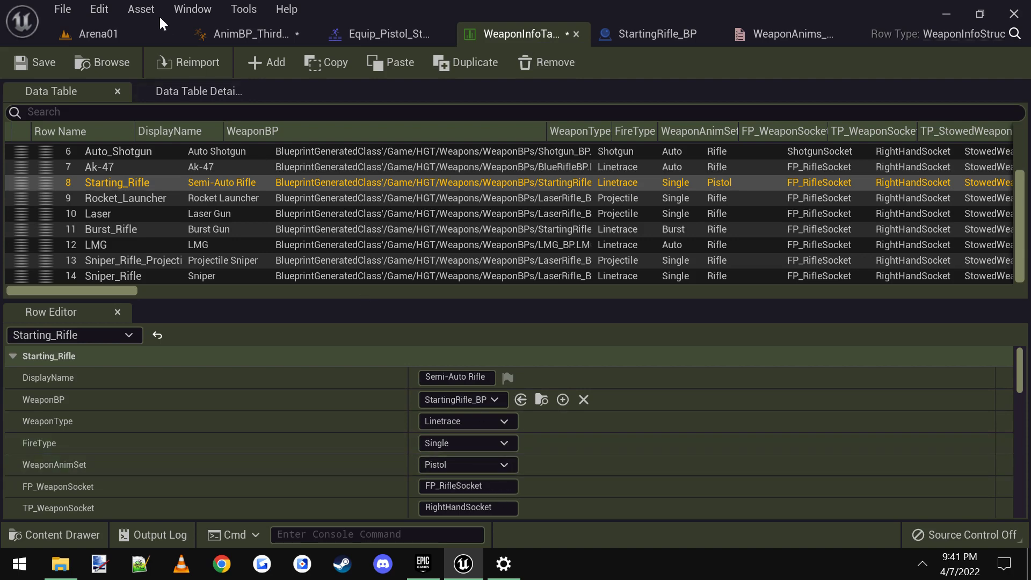
pyautogui.click(106, 32)
pyautogui.moveTo(394, 163); pyautogui.dragTo(403, 155, button='right')
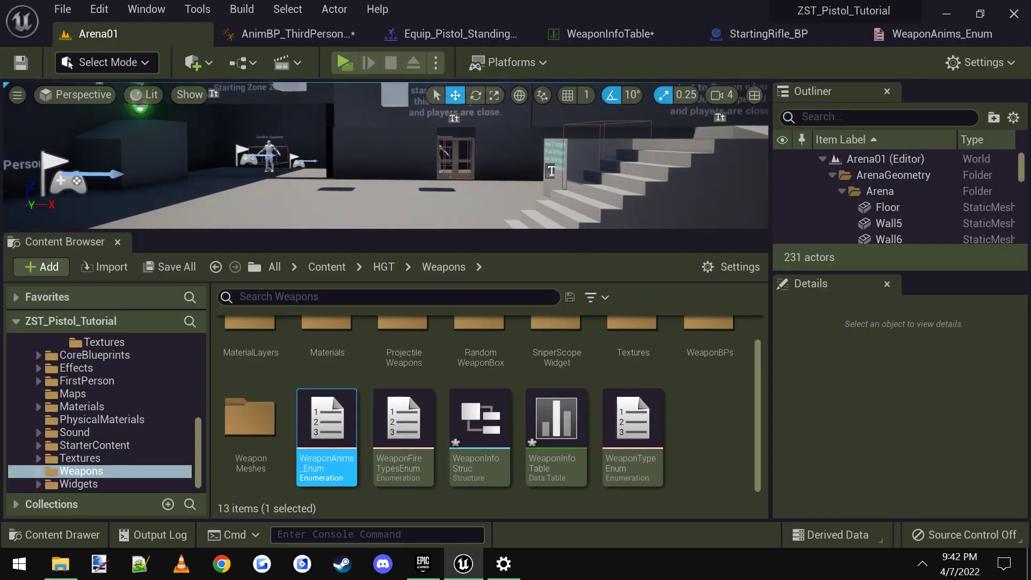